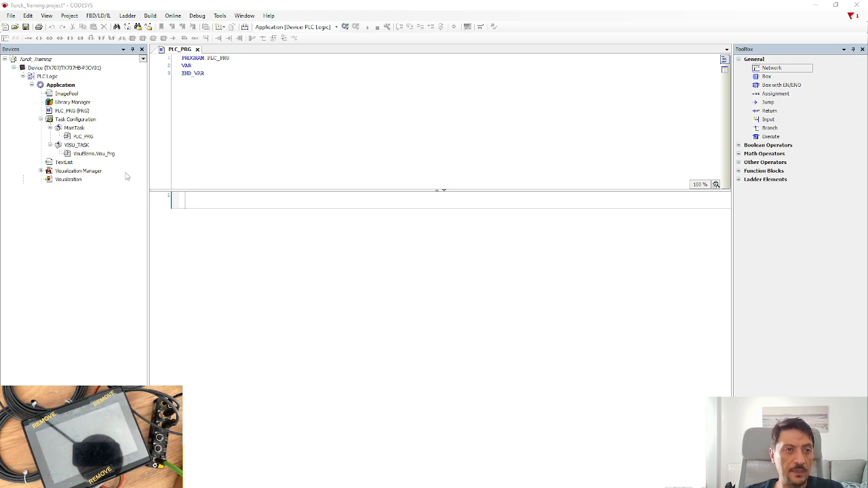
Select the TX707 controller device in the project tree and bring up its context menu.
{"action": "left_click", "coordinate": [73, 69]}
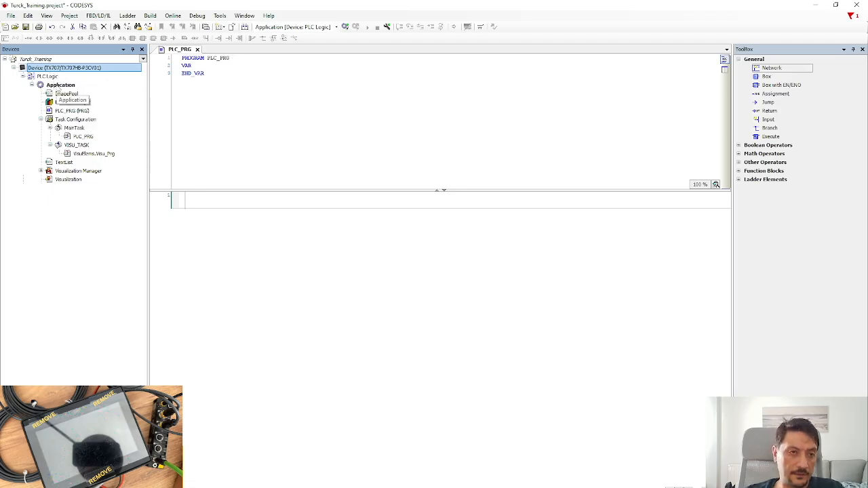
{"action": "left_click", "coordinate": [59, 86]}
{"action": "left_click", "coordinate": [67, 137]}
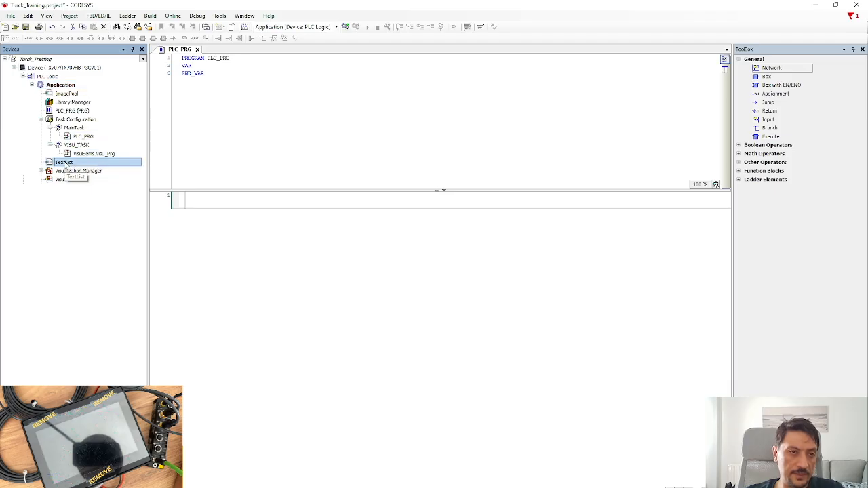
{"action": "left_click", "coordinate": [58, 70]}
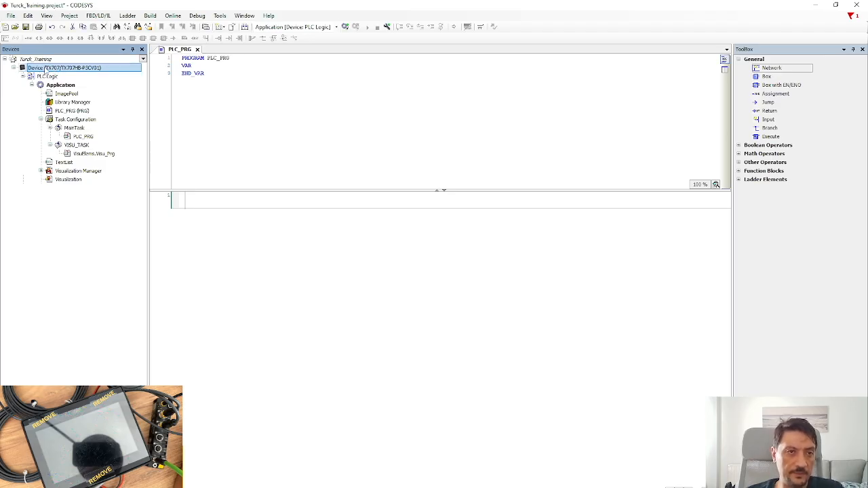
{"action": "right_click", "coordinate": [45, 71]}
{"action": "left_click", "coordinate": [23, 133]}
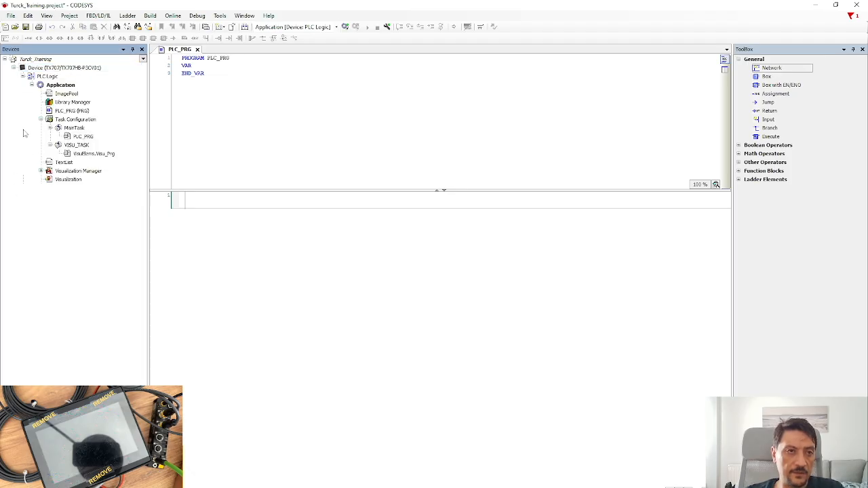
{"action": "left_click", "coordinate": [46, 68]}
{"action": "right_click", "coordinate": [46, 68]}
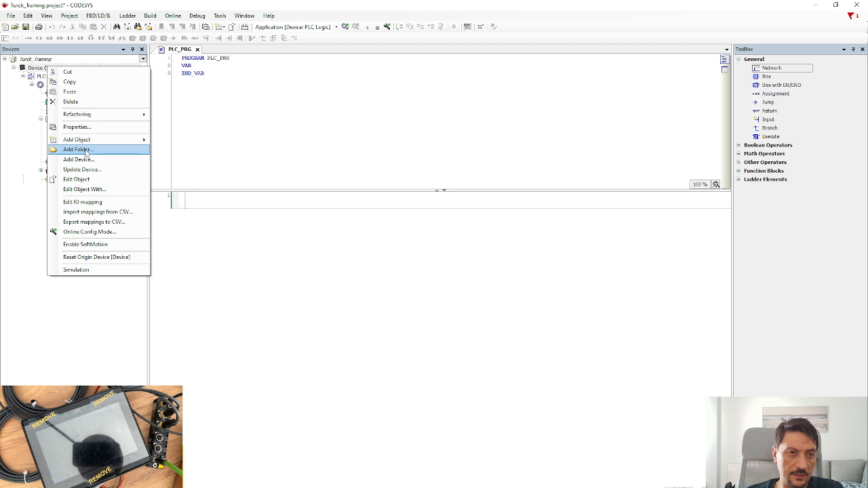
{"action": "mouse_move", "coordinate": [88, 144]}
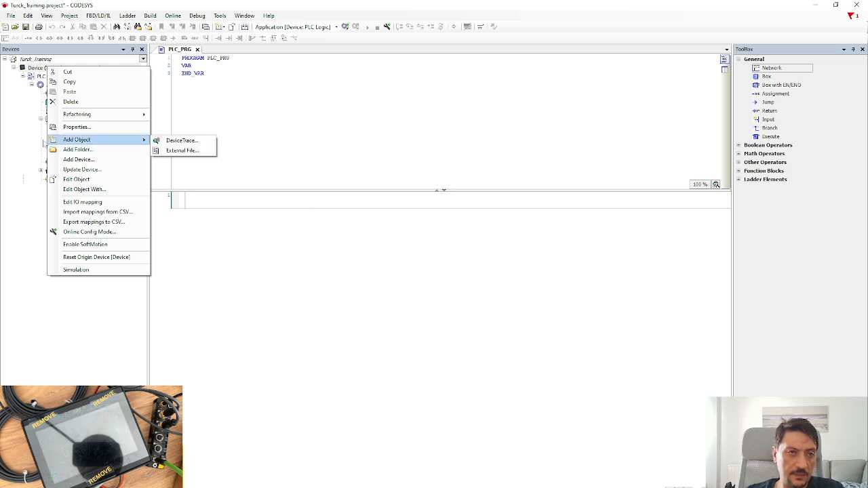
{"action": "left_click", "coordinate": [22, 171]}
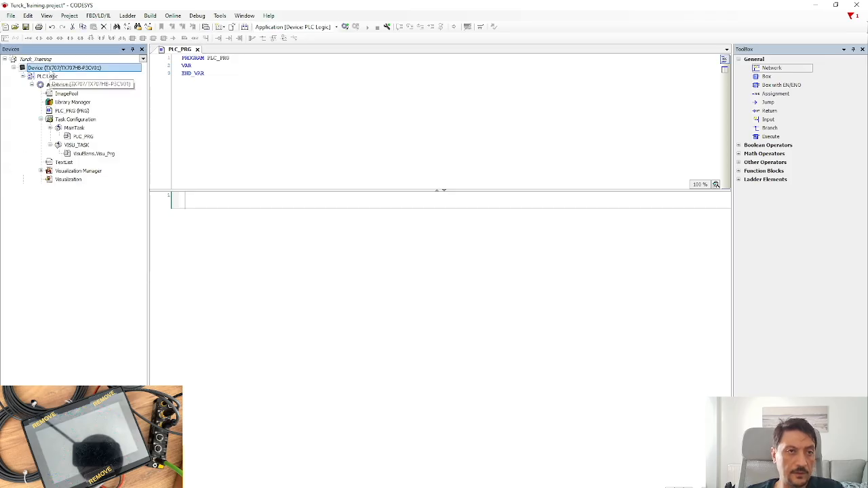
{"action": "right_click", "coordinate": [51, 68]}
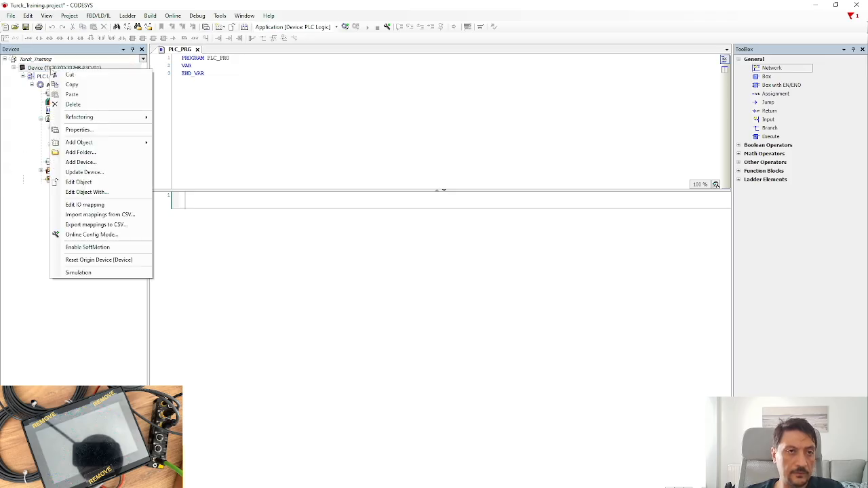
Add Fieldbuses > Ethernet Adapter > Ethernet under the TX707 controller and close the catalogue.
{"action": "left_click", "coordinate": [80, 164]}
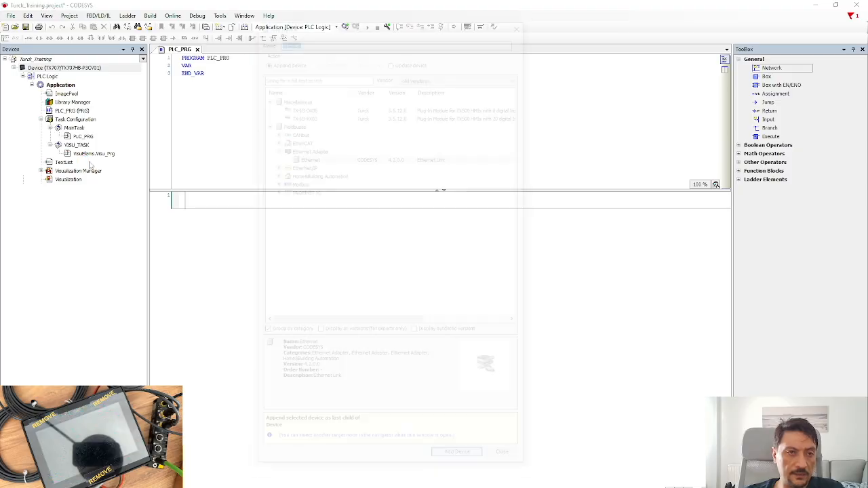
{"action": "left_click_drag", "start_coordinate": [324, 21], "coordinate": [323, 32]}
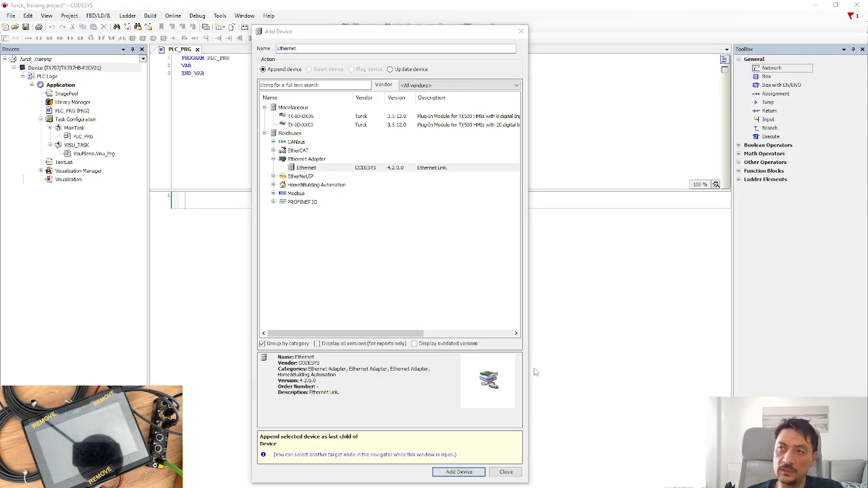
{"action": "left_click", "coordinate": [305, 169]}
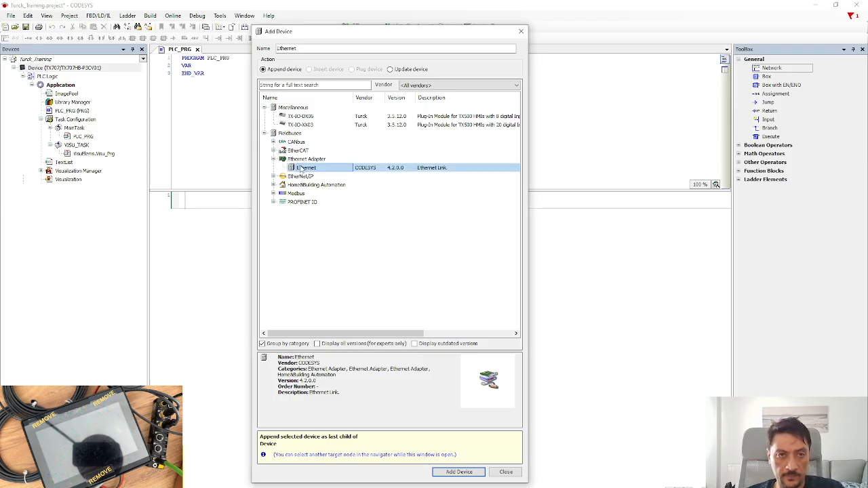
{"action": "left_click", "coordinate": [265, 107]}
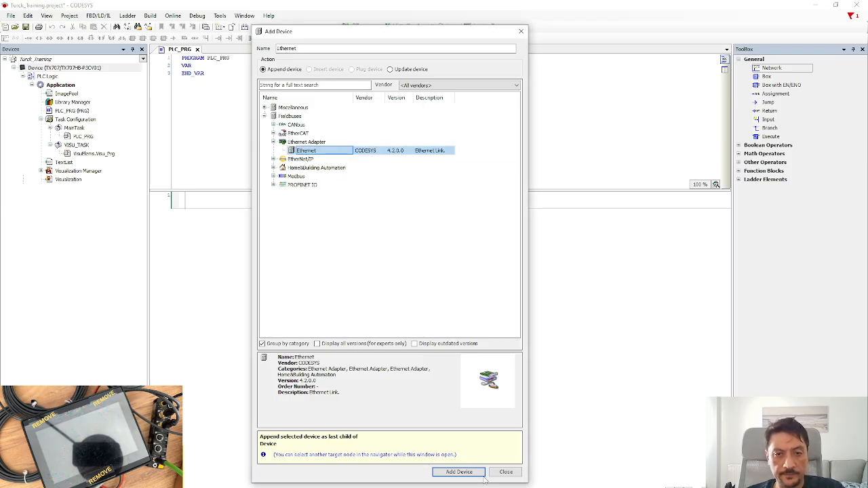
{"action": "left_click", "coordinate": [274, 143]}
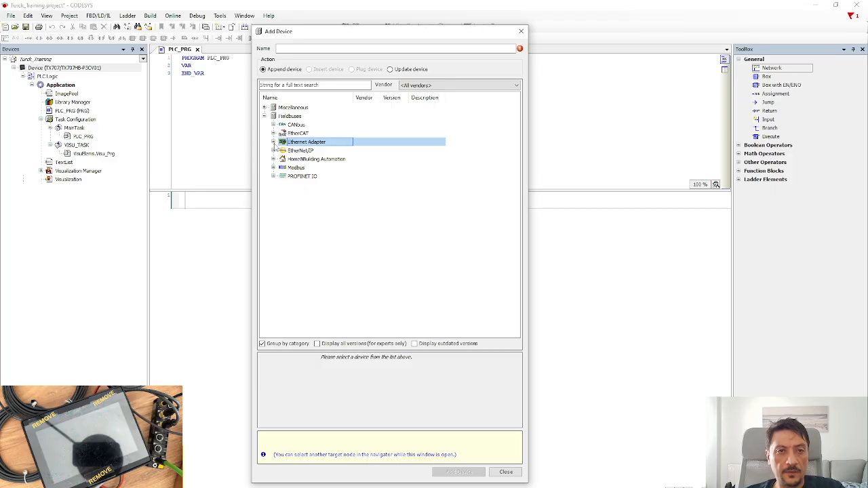
{"action": "left_click", "coordinate": [273, 142]}
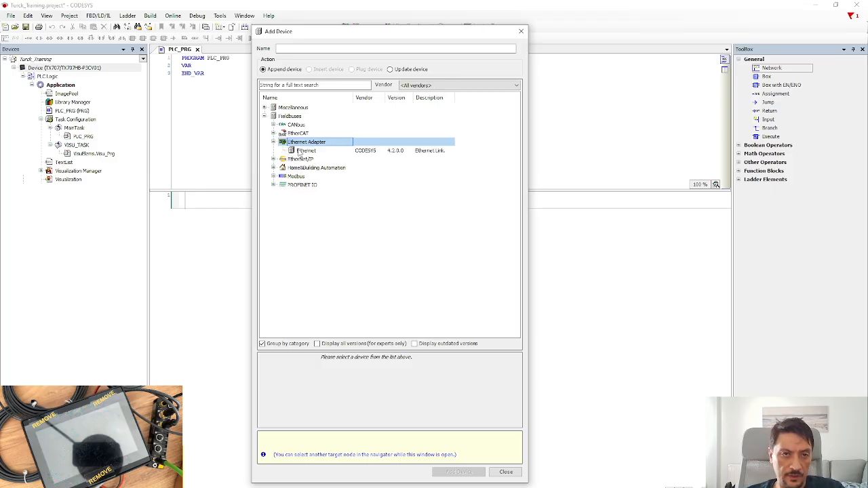
{"action": "left_click", "coordinate": [302, 150]}
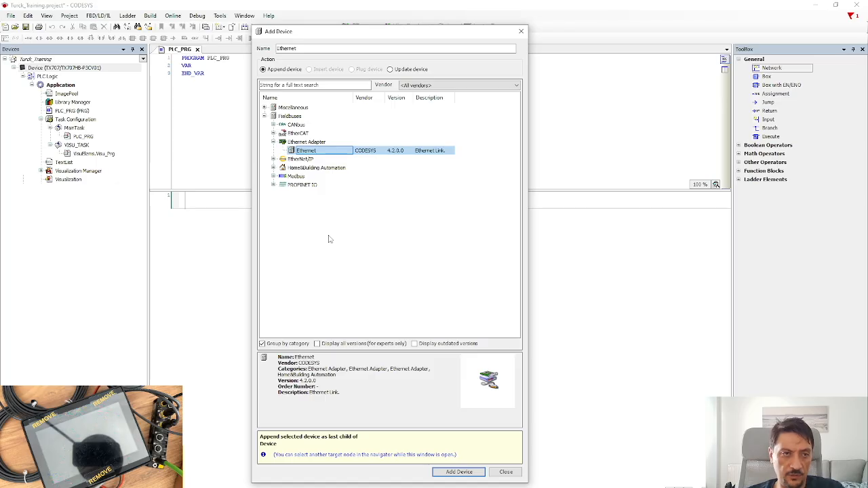
{"action": "left_click", "coordinate": [462, 471]}
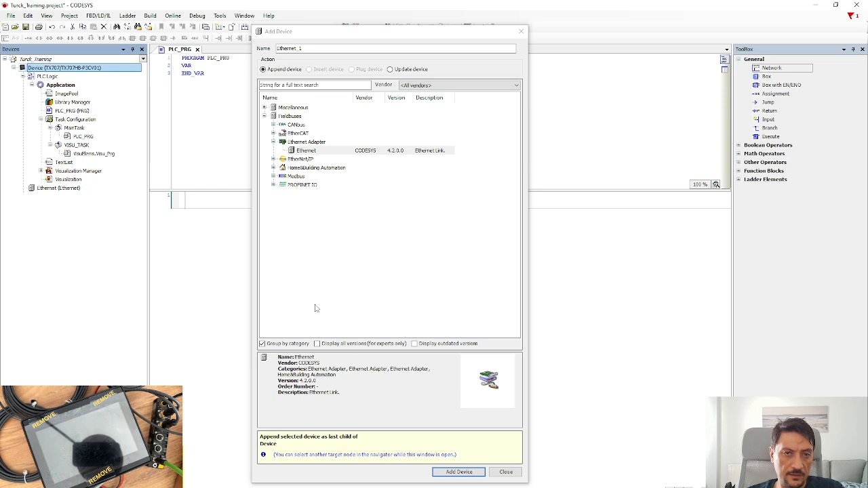
{"action": "left_click", "coordinate": [49, 190]}
{"action": "left_click", "coordinate": [506, 472]}
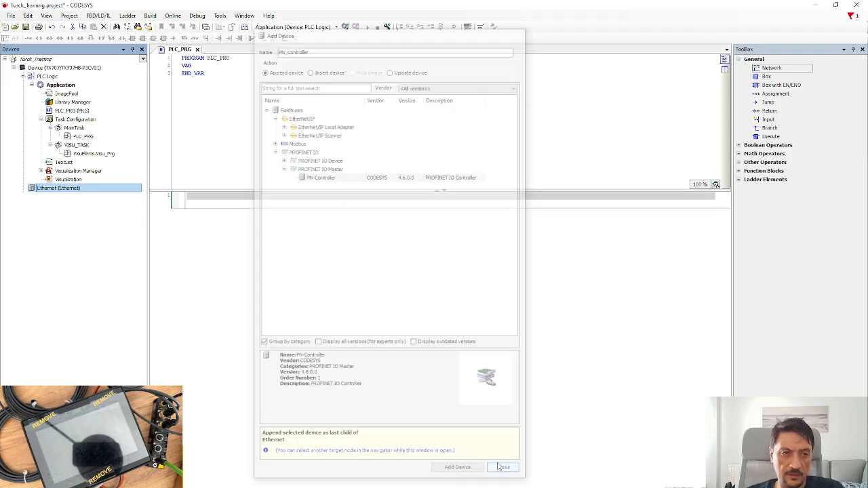
Change the Ethernet adapter's IP address from 192.168.0.1 to 192.168.0.5 on its General page.
{"action": "double_click", "coordinate": [49, 188]}
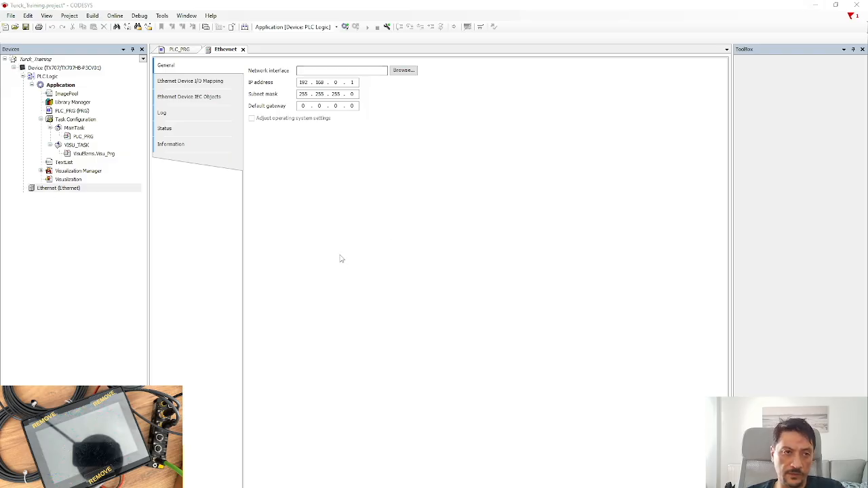
{"action": "left_click", "coordinate": [58, 188]}
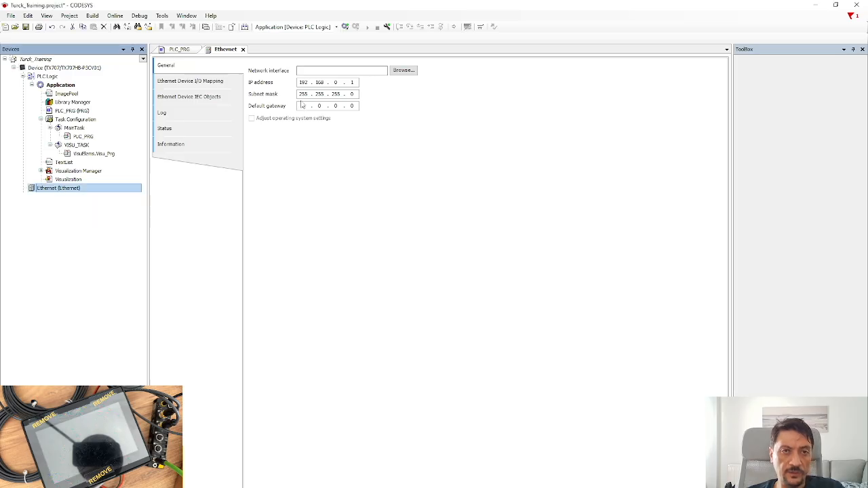
{"action": "left_click", "coordinate": [351, 83]}
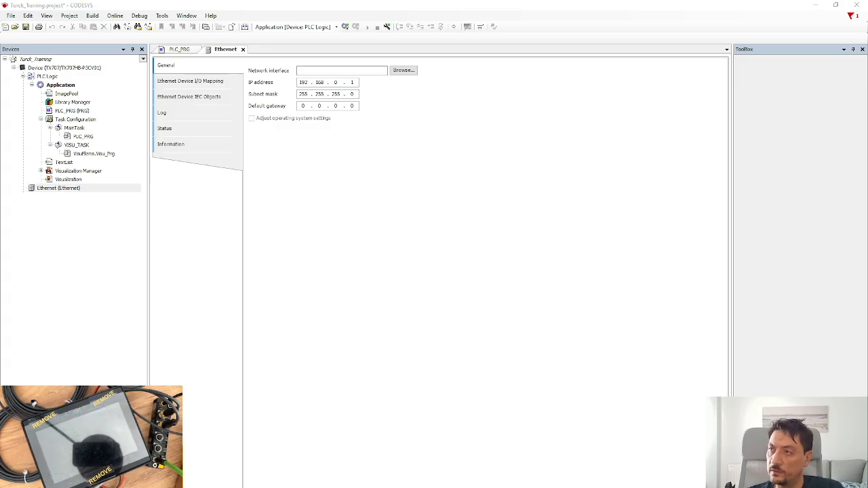
{"action": "left_click", "coordinate": [354, 82]}
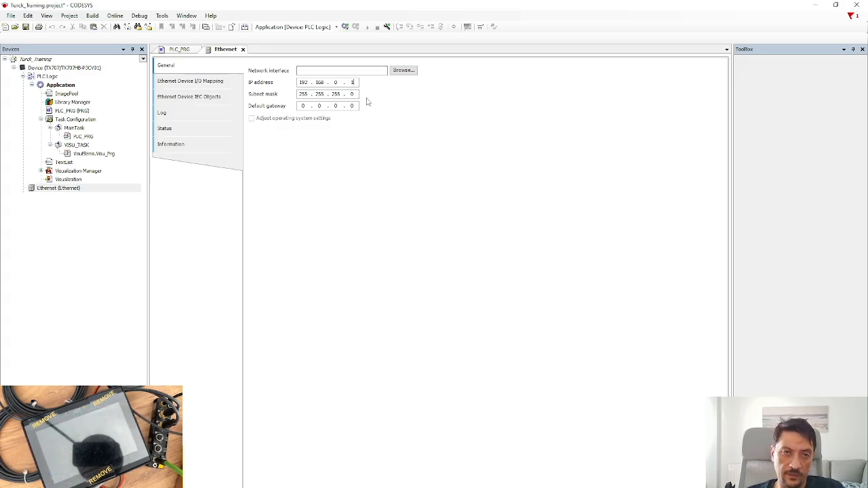
{"action": "key", "text": "BackSpace"}
{"action": "type", "text": "5"}
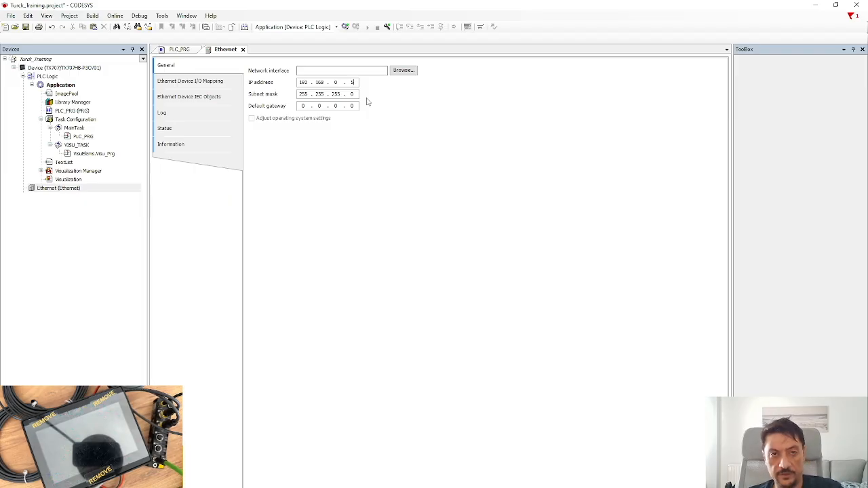
{"action": "left_click", "coordinate": [338, 83]}
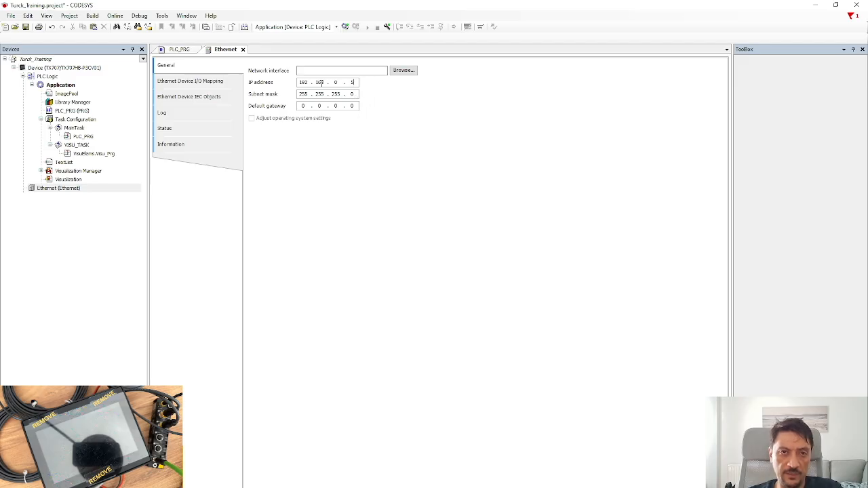
{"action": "left_click", "coordinate": [353, 82]}
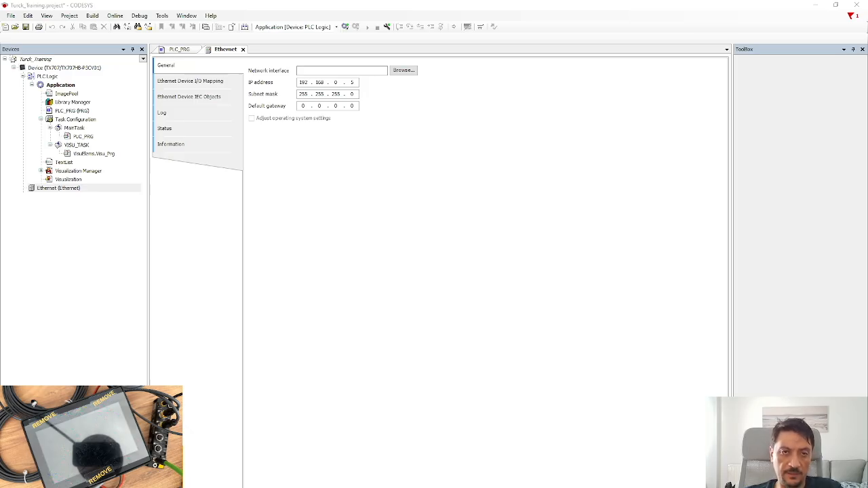
{"action": "double_click", "coordinate": [303, 94]}
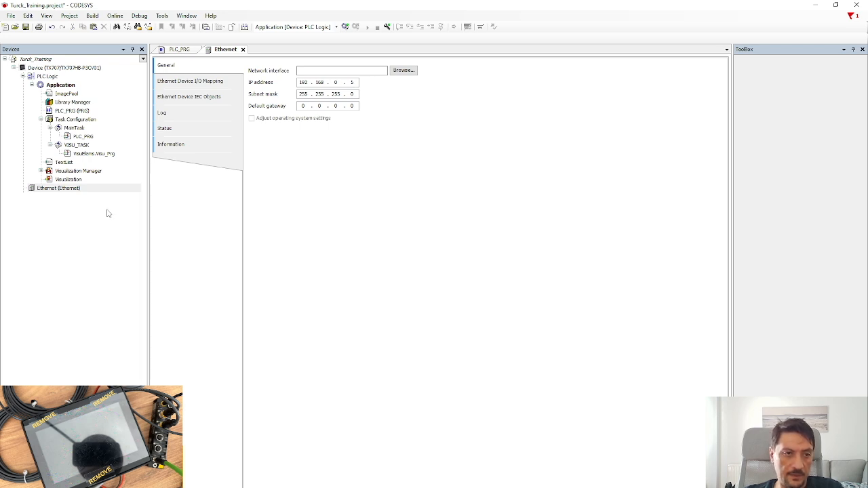
{"action": "left_click", "coordinate": [49, 190]}
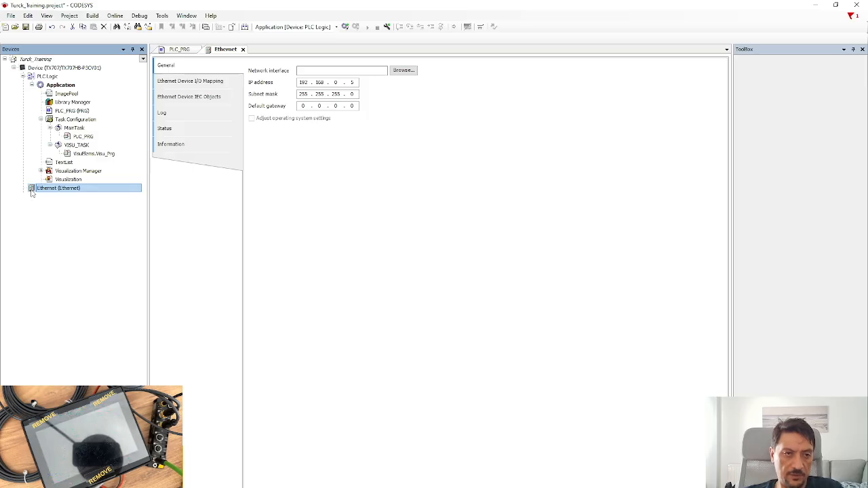
{"action": "left_click", "coordinate": [343, 95]}
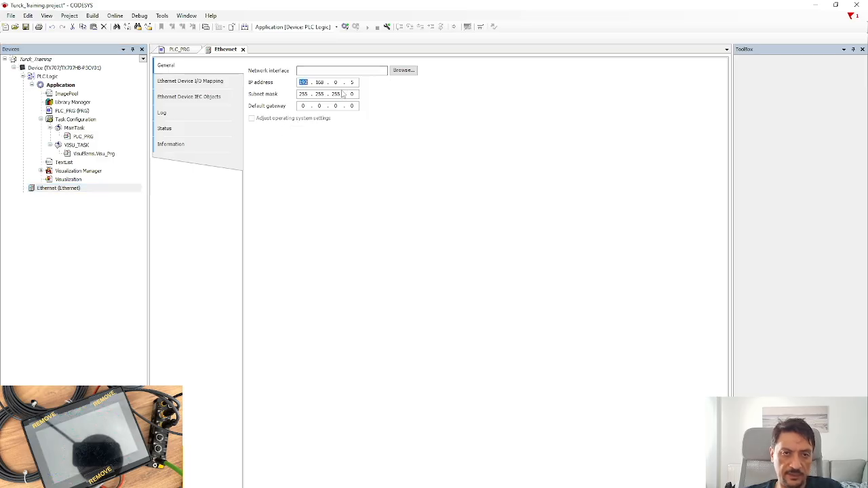
Add a PROFINET IO Master PN-Controller under Ethernet and open the PN_Controller settings editor.
{"action": "right_click", "coordinate": [31, 189]}
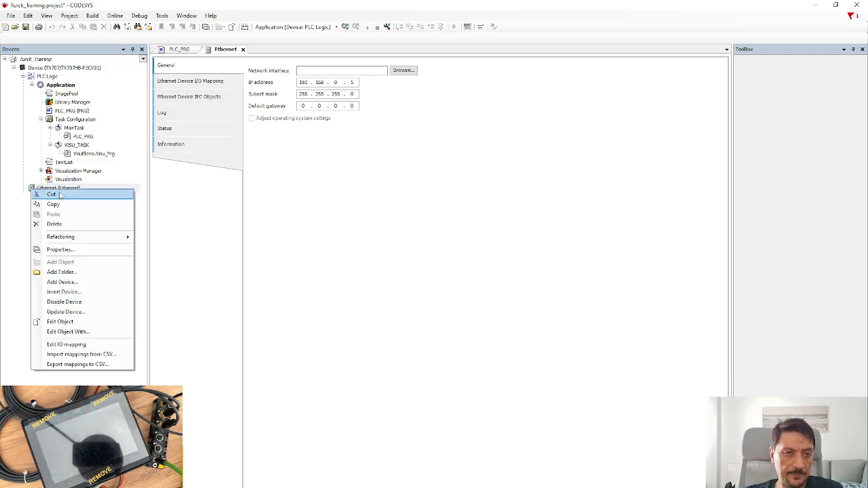
{"action": "left_click", "coordinate": [79, 283]}
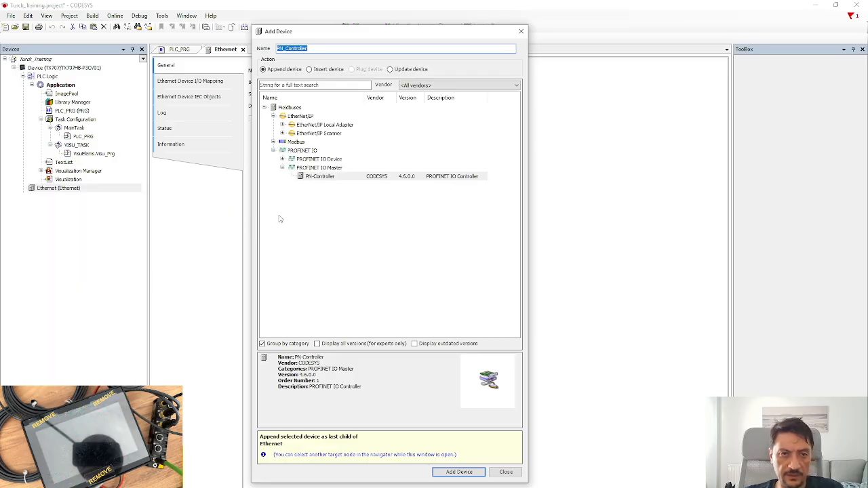
{"action": "left_click", "coordinate": [321, 177]}
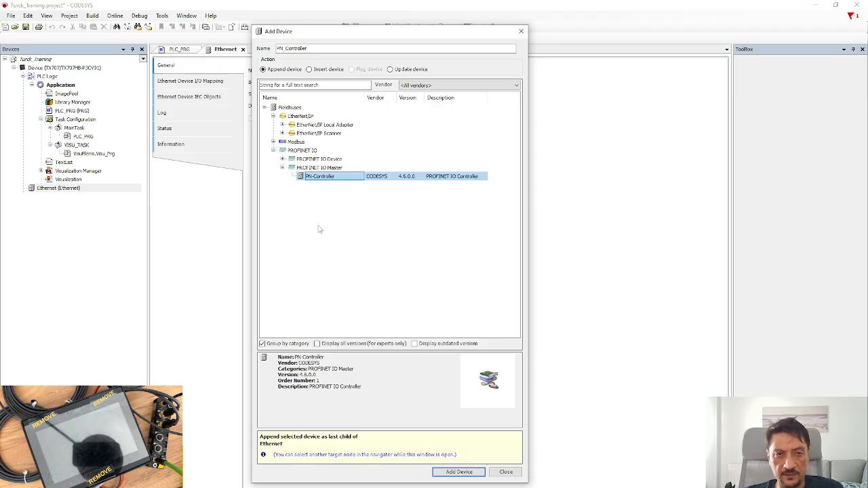
{"action": "left_click", "coordinate": [475, 473]}
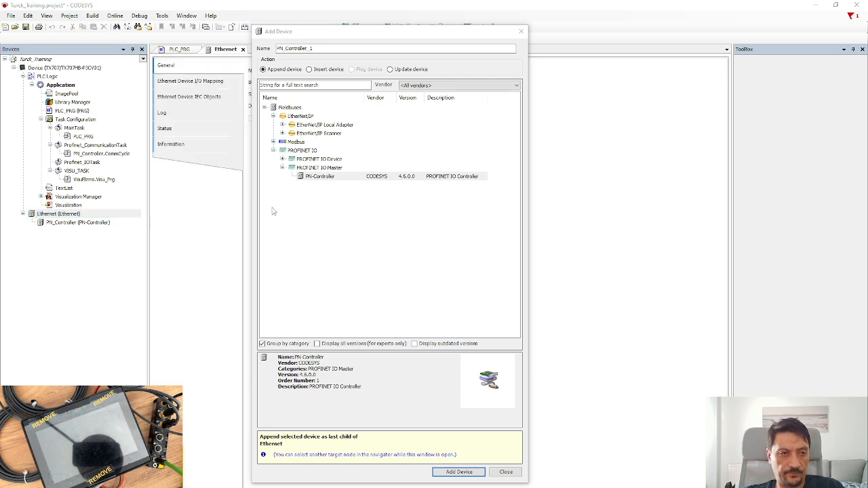
{"action": "left_click", "coordinate": [505, 471]}
{"action": "left_click", "coordinate": [58, 223]}
{"action": "double_click", "coordinate": [59, 223]}
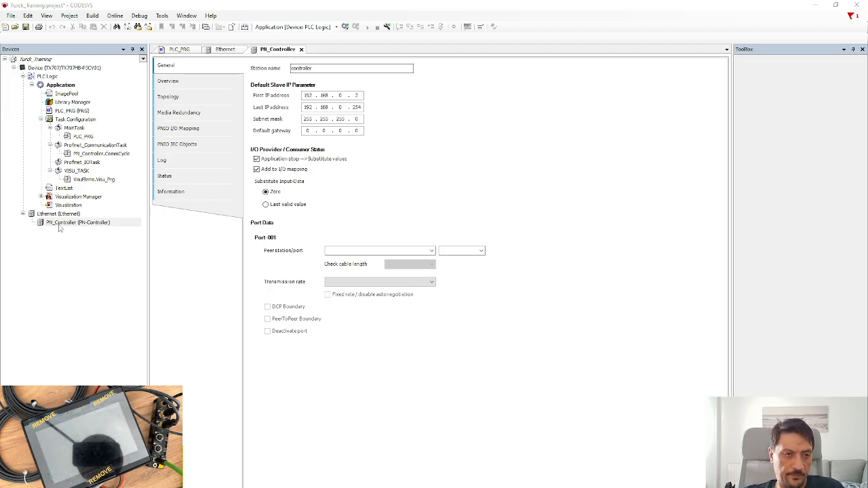
{"action": "left_click", "coordinate": [48, 225]}
{"action": "left_click", "coordinate": [50, 259]}
{"action": "left_click", "coordinate": [43, 225]}
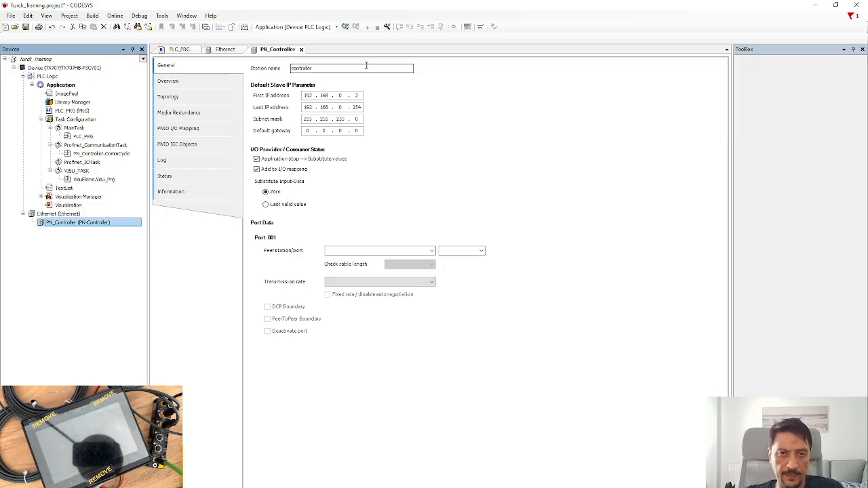
{"action": "left_click", "coordinate": [359, 96]}
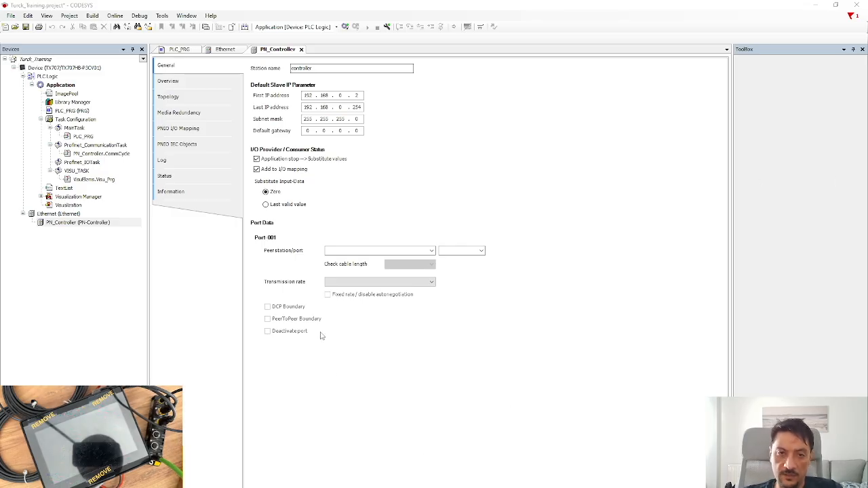
Bring the Turck Automation Suite browser window over CODESYS and start a network scan.
{"action": "key", "text": "alt+Tab"}
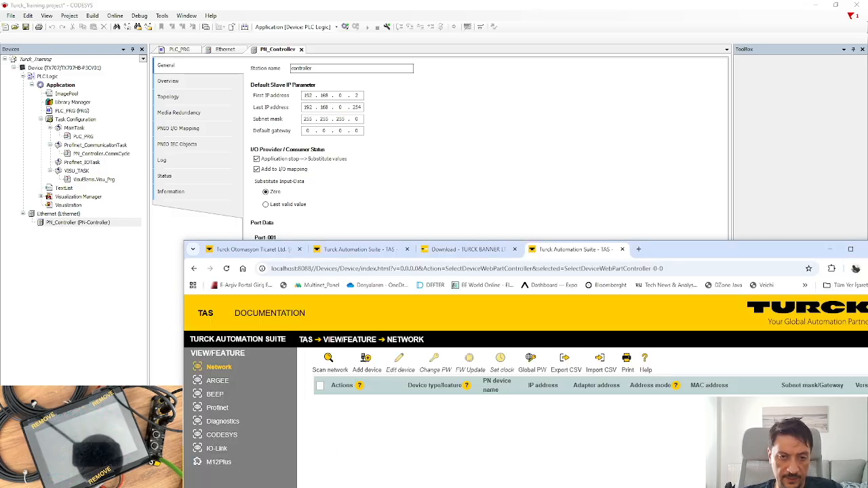
{"action": "left_click_drag", "start_coordinate": [684, 246], "coordinate": [556, 27]}
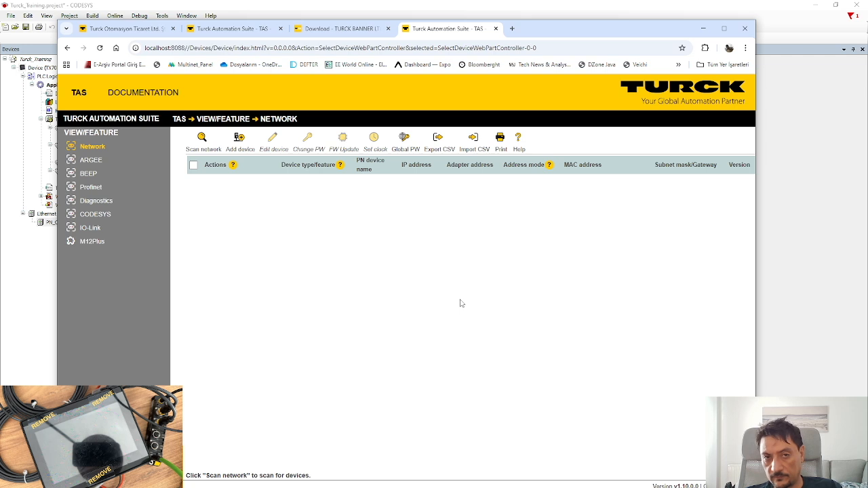
{"action": "left_click", "coordinate": [203, 139]}
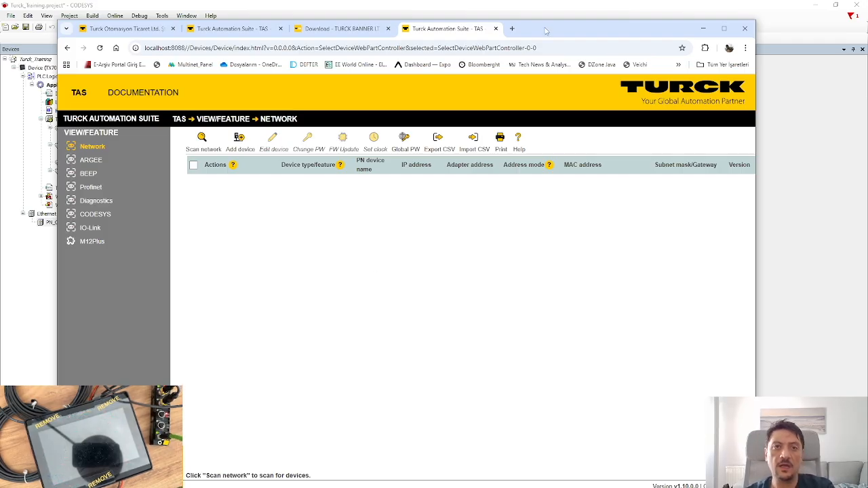
{"action": "left_click_drag", "start_coordinate": [539, 24], "coordinate": [565, 13]}
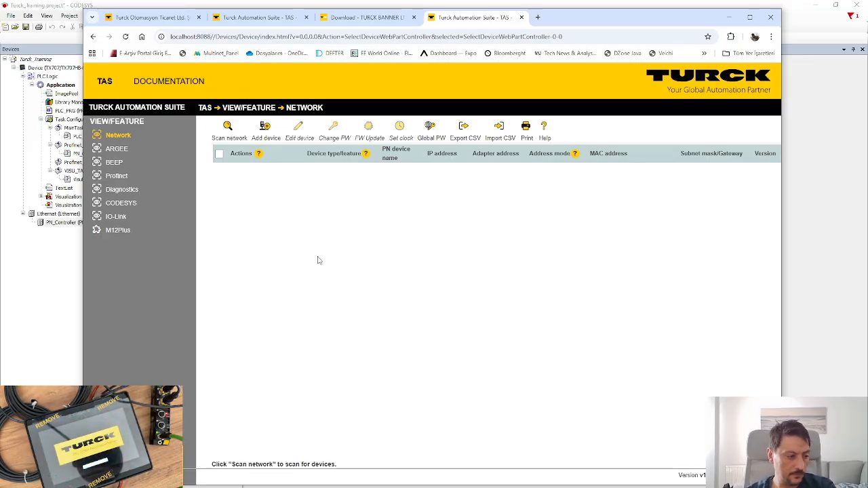
Rescan the network and highlight the TBEN-S2-4IOL's IP address 192.168.0.20.
{"action": "left_click", "coordinate": [228, 132]}
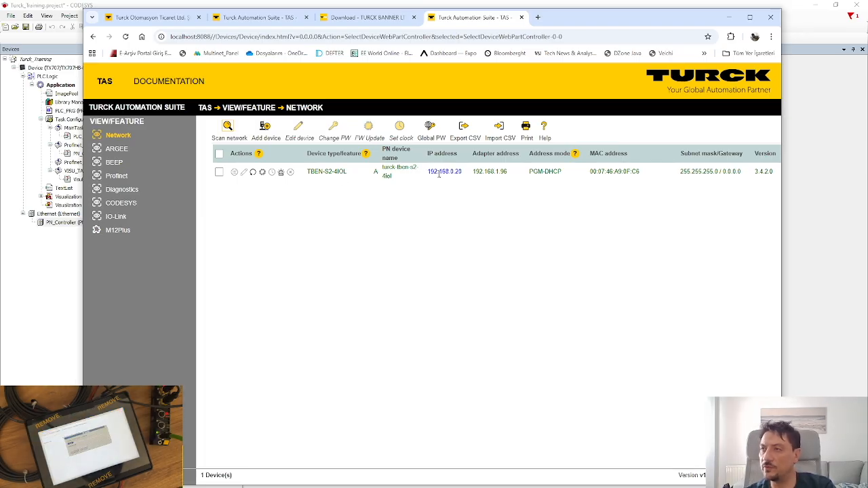
{"action": "left_click_drag", "start_coordinate": [432, 173], "coordinate": [464, 176]}
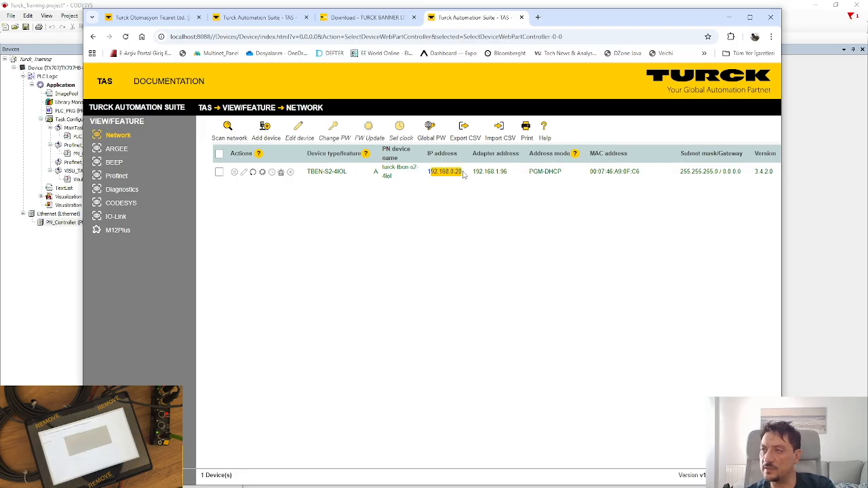
{"action": "left_click", "coordinate": [439, 202]}
{"action": "left_click_drag", "start_coordinate": [451, 174], "coordinate": [464, 175]}
{"action": "left_click", "coordinate": [449, 208]}
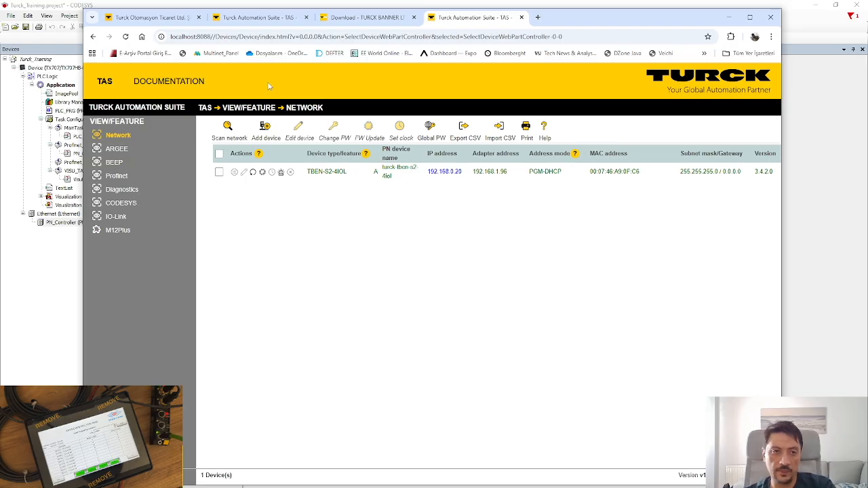
Select the TBEN-S2-4IOL row, then open its reset action and cancel without resetting.
{"action": "left_click", "coordinate": [219, 172]}
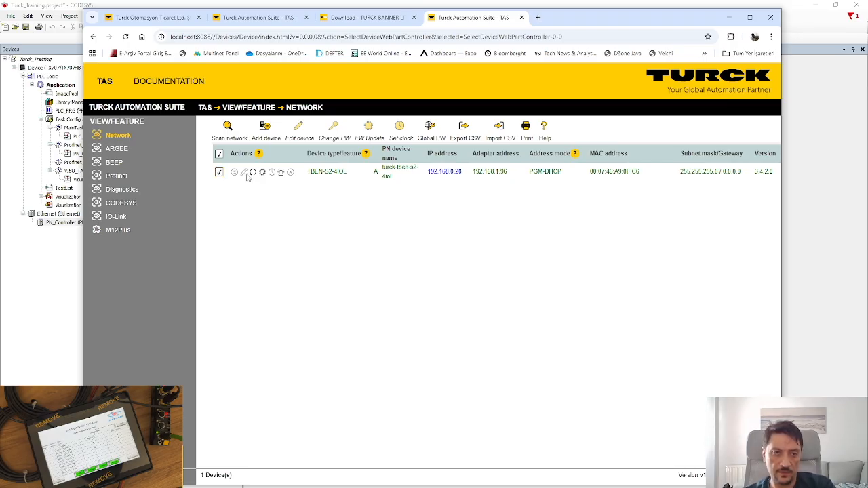
{"action": "left_click", "coordinate": [253, 173]}
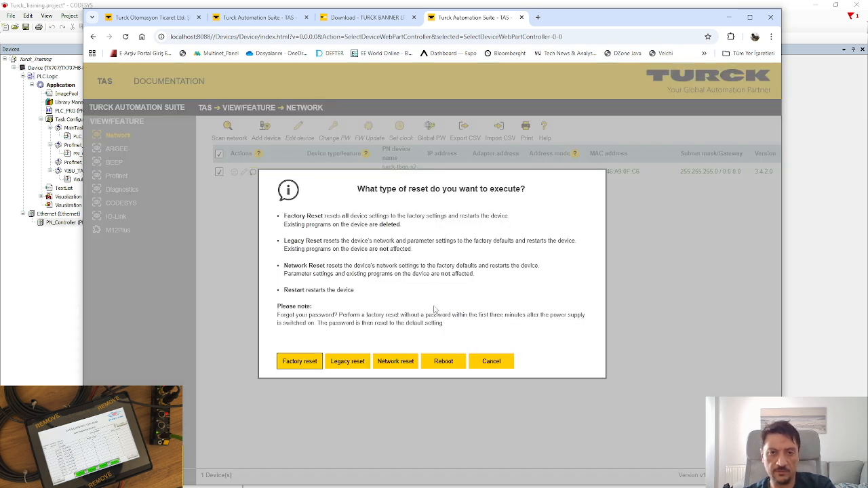
{"action": "left_click", "coordinate": [498, 369]}
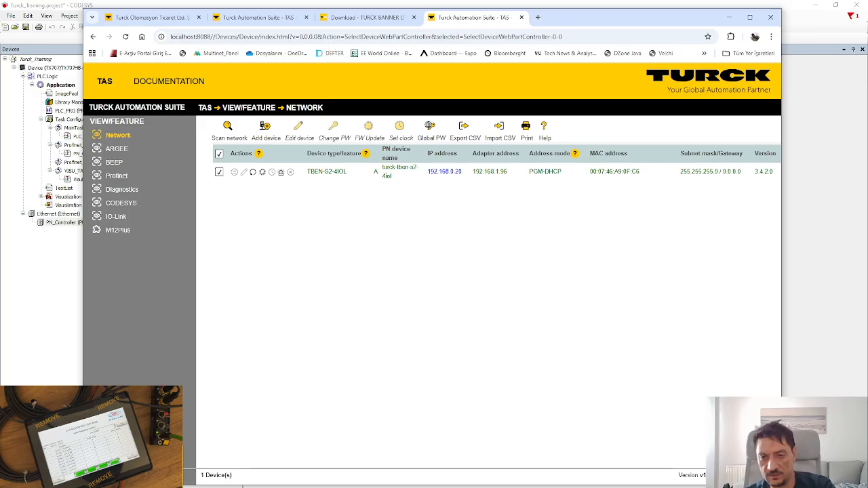
{"action": "left_click", "coordinate": [781, 486]}
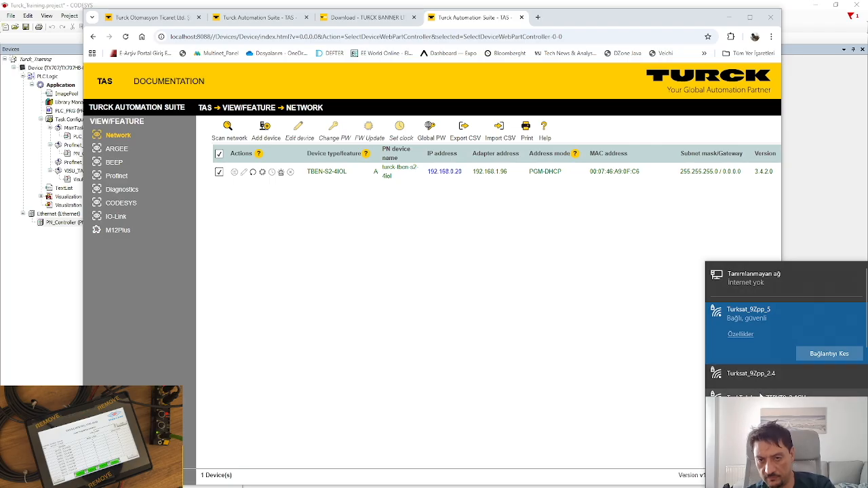
Open the IPv4 properties of the PC's wired Ethernet adapter via Network and Sharing Center.
{"action": "left_click", "coordinate": [755, 429]}
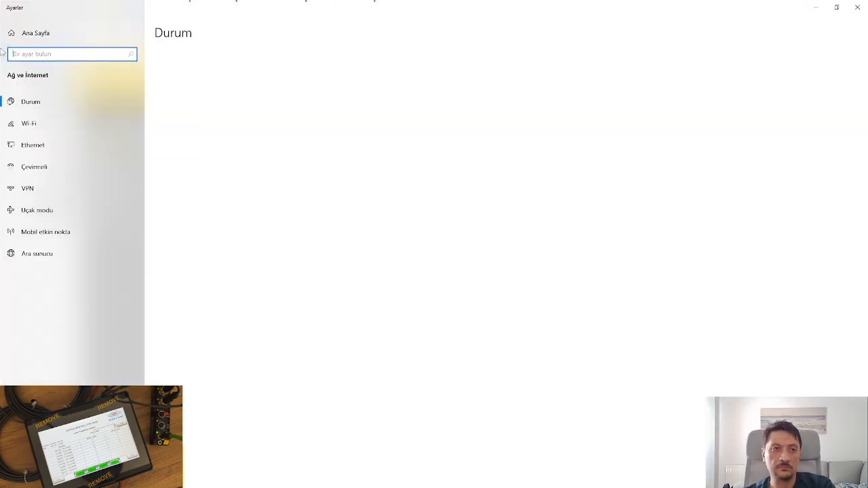
{"action": "left_click", "coordinate": [60, 151]}
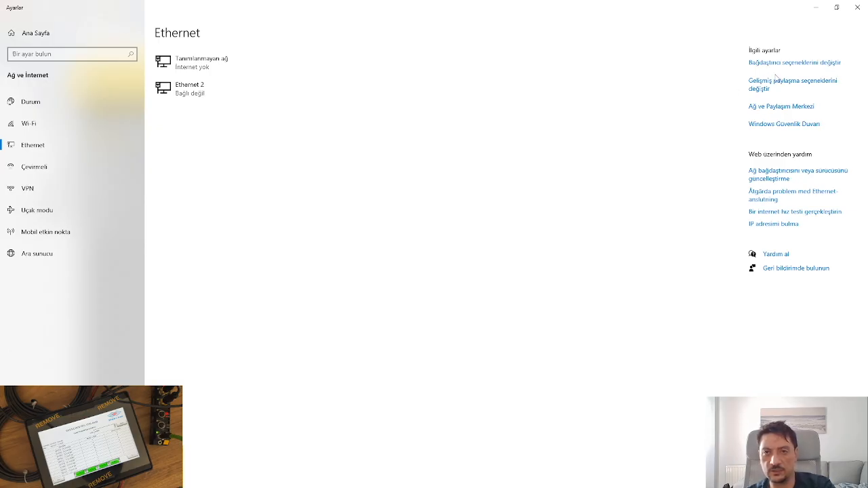
{"action": "left_click", "coordinate": [776, 108]}
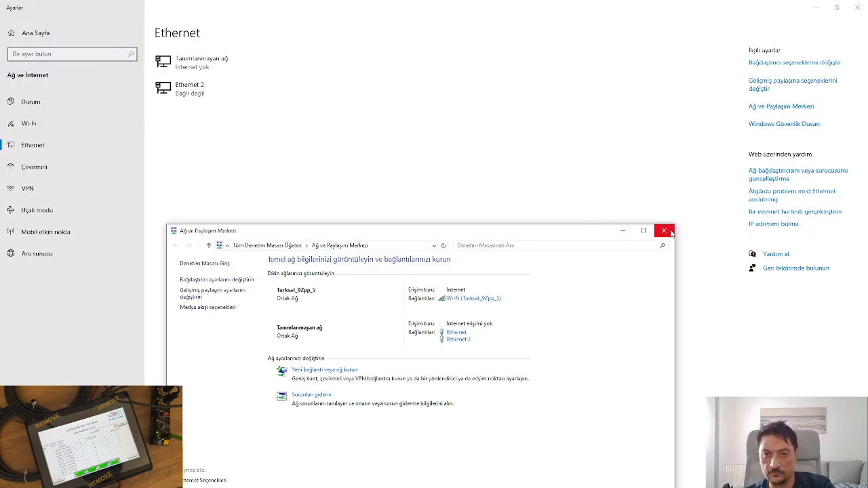
{"action": "left_click", "coordinate": [198, 280]}
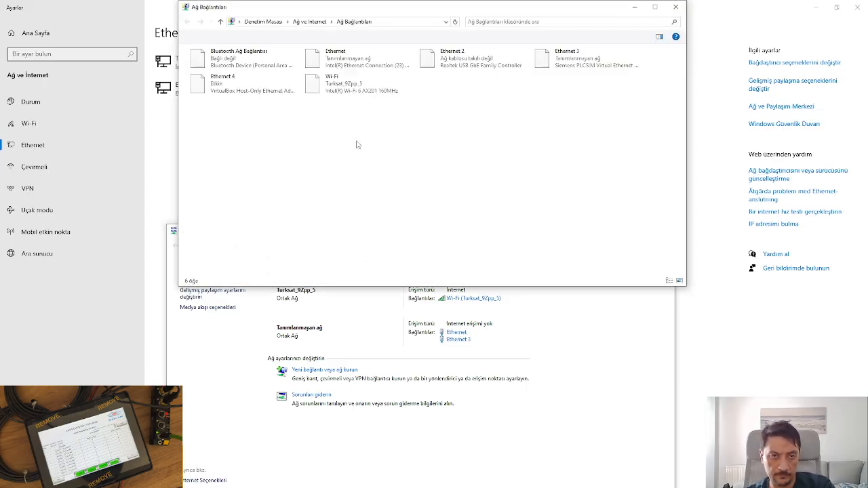
{"action": "left_click", "coordinate": [329, 59]}
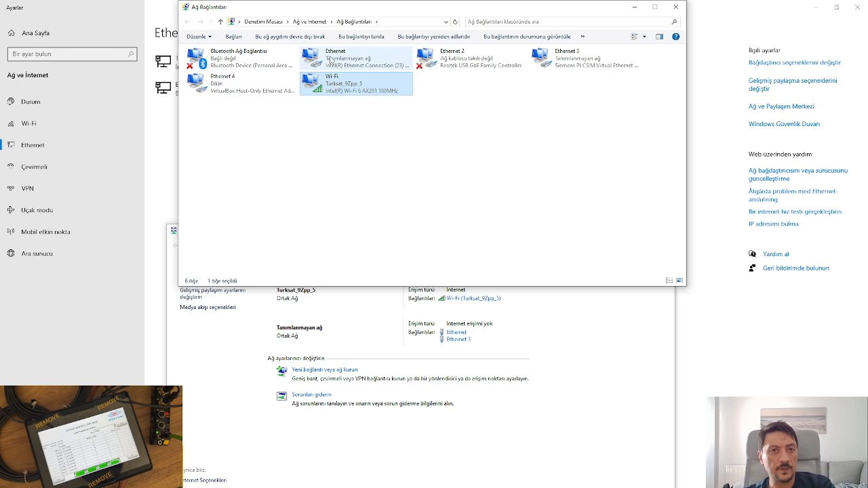
{"action": "right_click", "coordinate": [332, 59]}
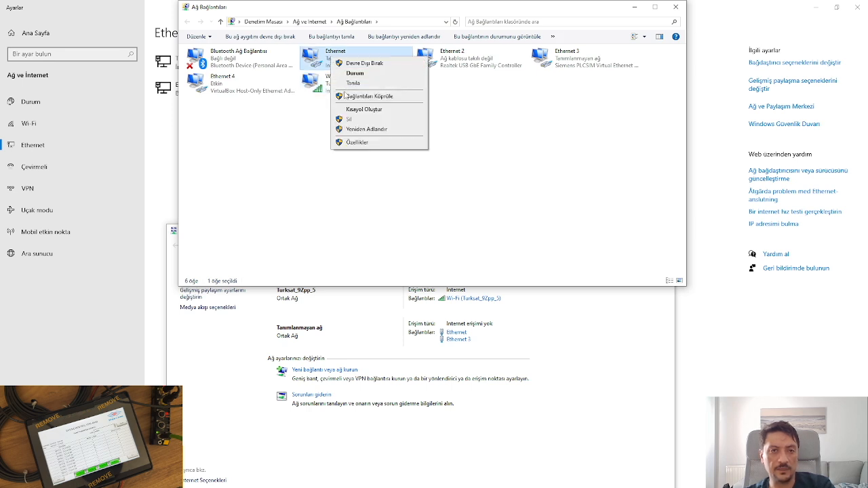
{"action": "left_click", "coordinate": [365, 143]}
{"action": "scroll", "coordinate": [297, 154], "scroll_direction": "down", "scroll_amount": 1}
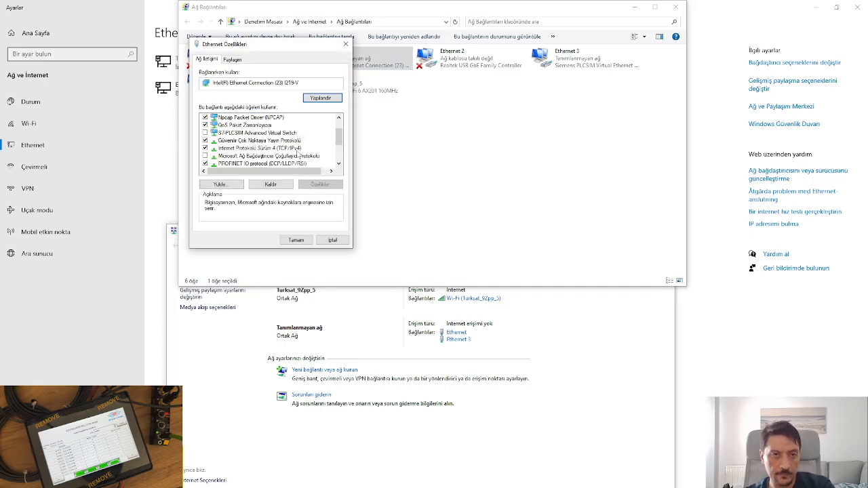
{"action": "left_click", "coordinate": [296, 156]}
{"action": "left_click", "coordinate": [296, 151]}
{"action": "double_click", "coordinate": [296, 152]}
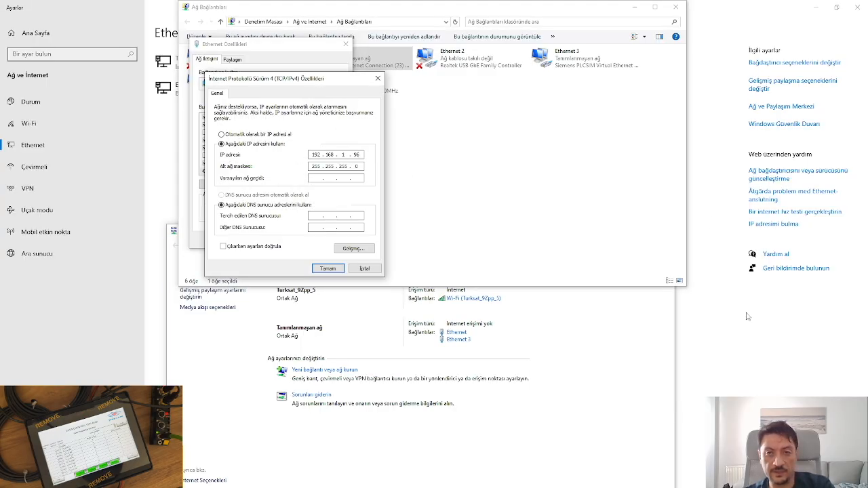
Set the PC's Ethernet IPv4 address to 192.168.0.96, confirm, and rescan in Turck Automation Suite.
{"action": "key", "text": "alt+Tab"}
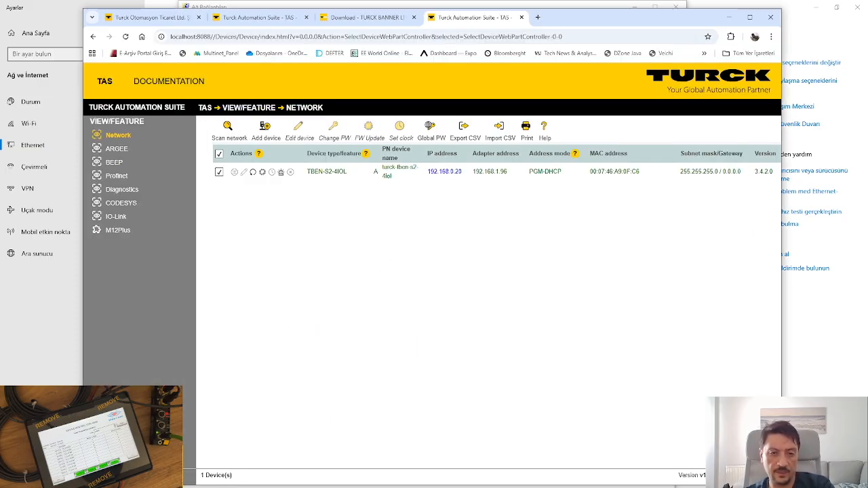
{"action": "key", "text": "alt+Tab"}
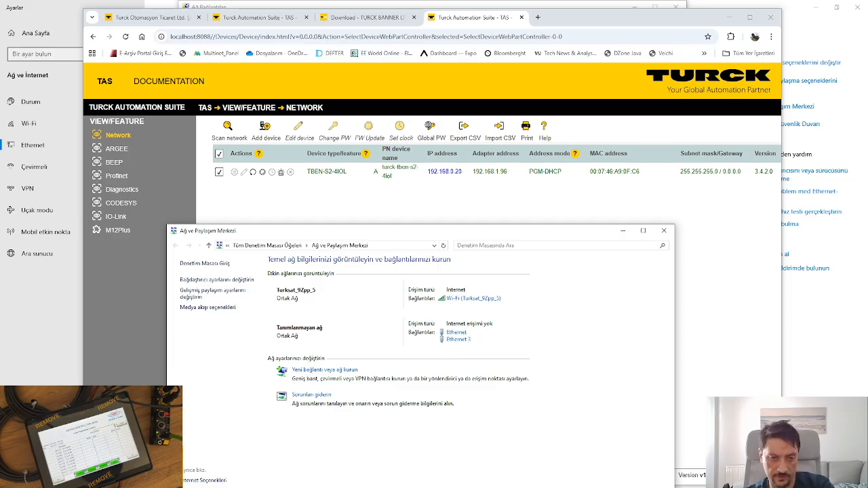
{"action": "left_click", "coordinate": [407, 487]}
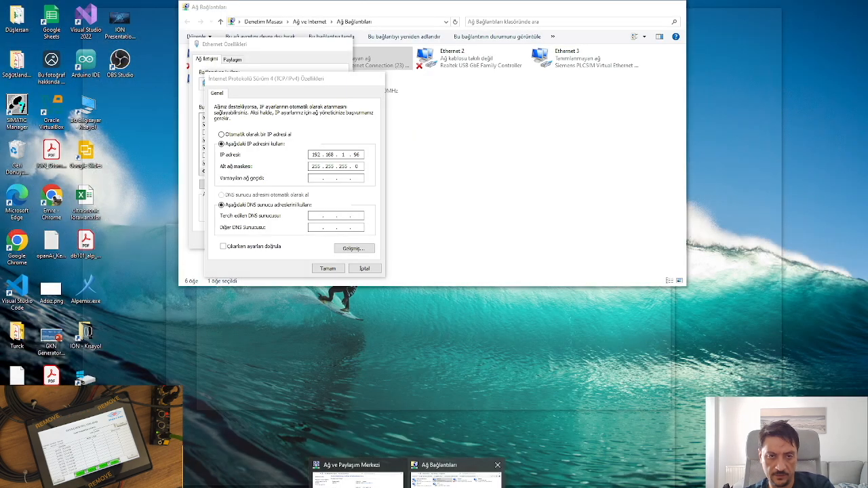
{"action": "left_click", "coordinate": [456, 481]}
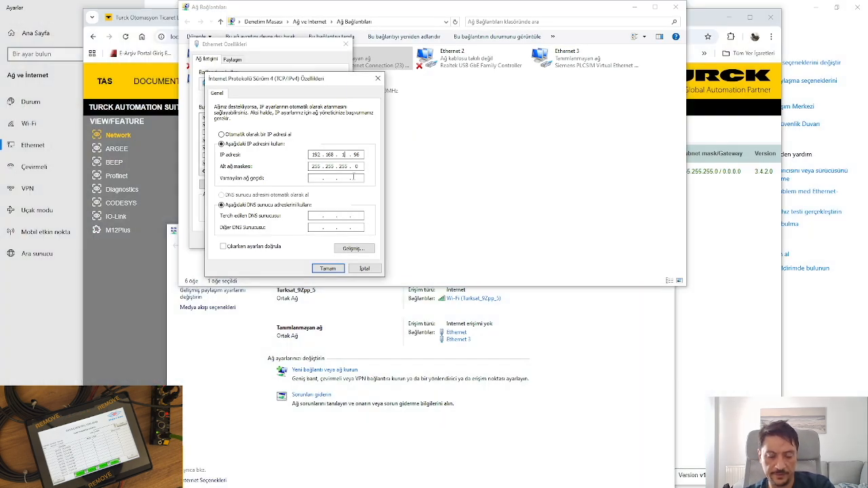
{"action": "type", "text": "0"}
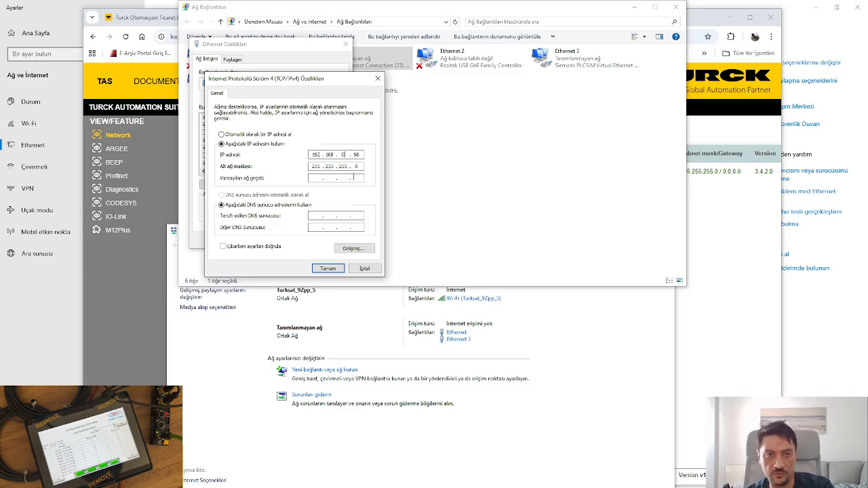
{"action": "left_click", "coordinate": [331, 269]}
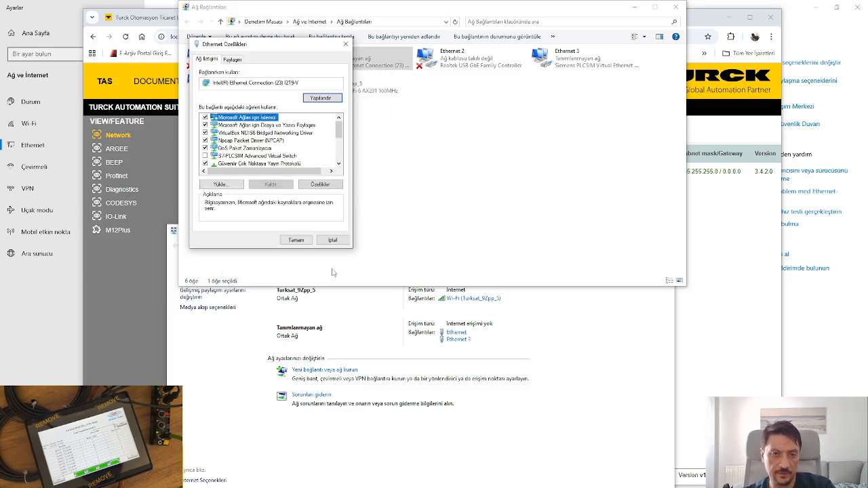
{"action": "left_click", "coordinate": [299, 241]}
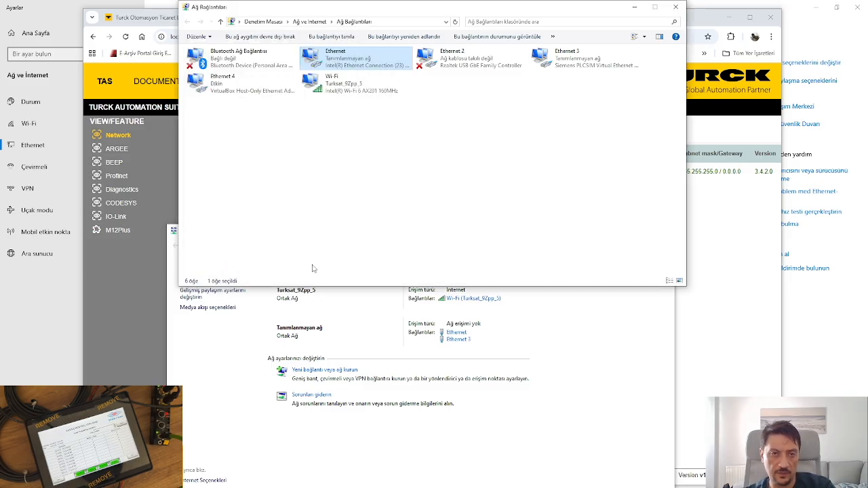
{"action": "left_click", "coordinate": [703, 253]}
{"action": "left_click", "coordinate": [227, 129]}
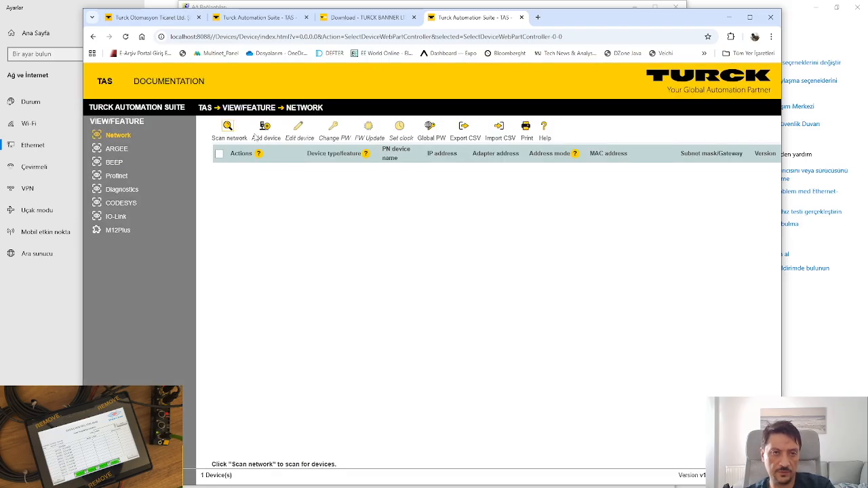
Rescan, then open the TBEN-S2-4IOL's Edit network settings and select its IP 192.168.0.20.
{"action": "left_click", "coordinate": [229, 129]}
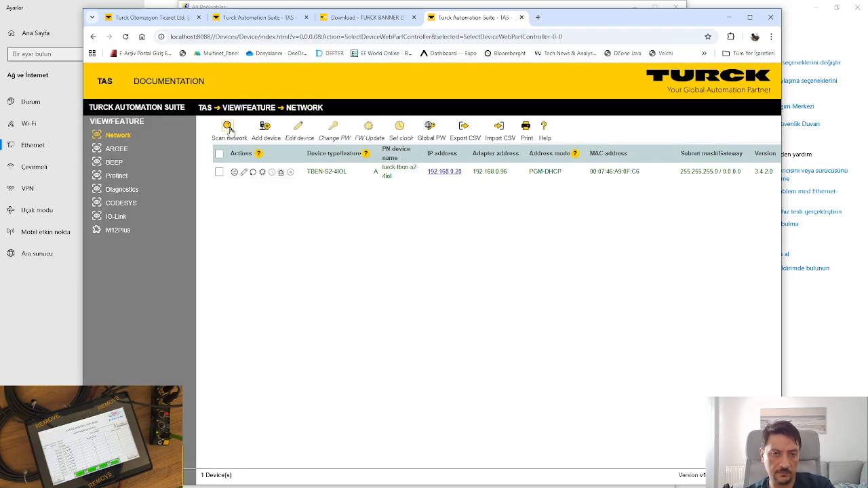
{"action": "left_click", "coordinate": [244, 173]}
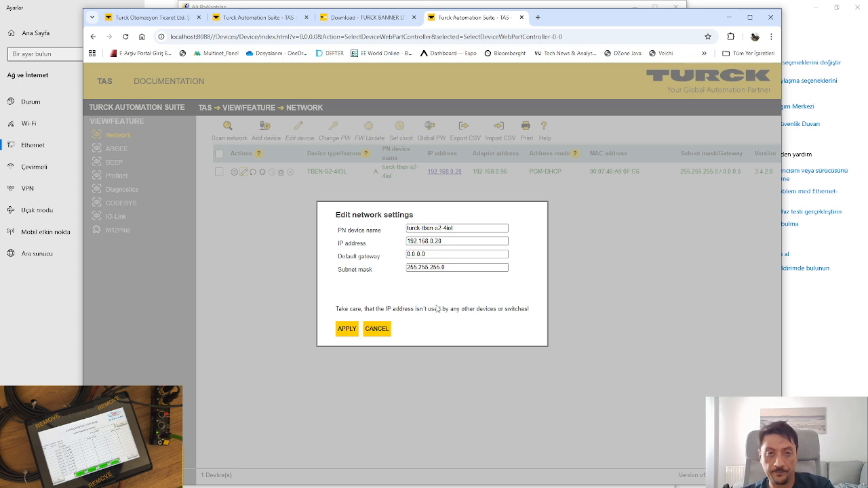
{"action": "left_click", "coordinate": [445, 242]}
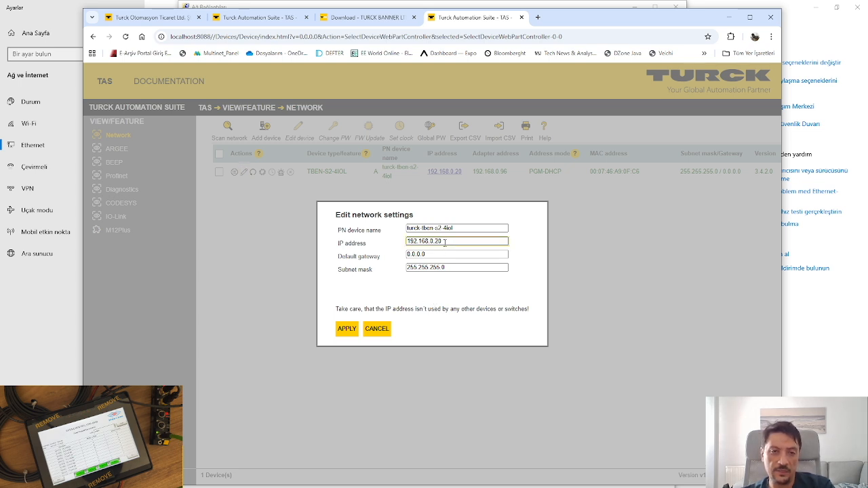
{"action": "double_click", "coordinate": [444, 242]}
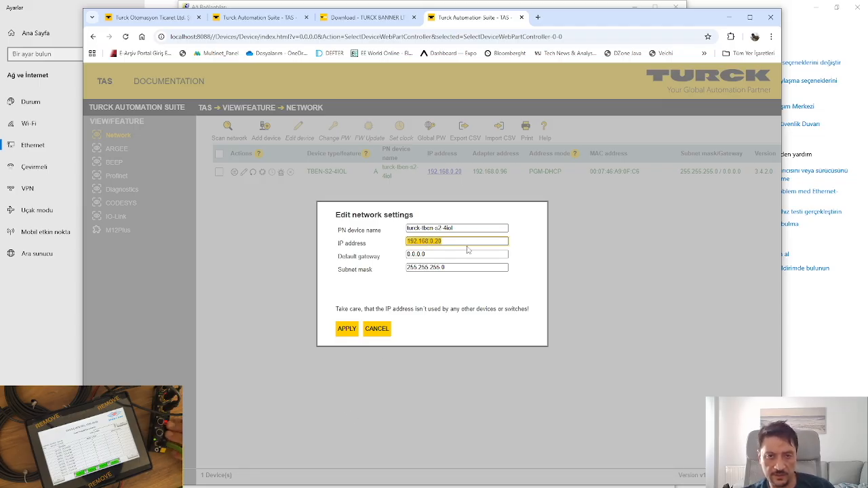
{"action": "left_click", "coordinate": [429, 242]}
{"action": "double_click", "coordinate": [445, 240]}
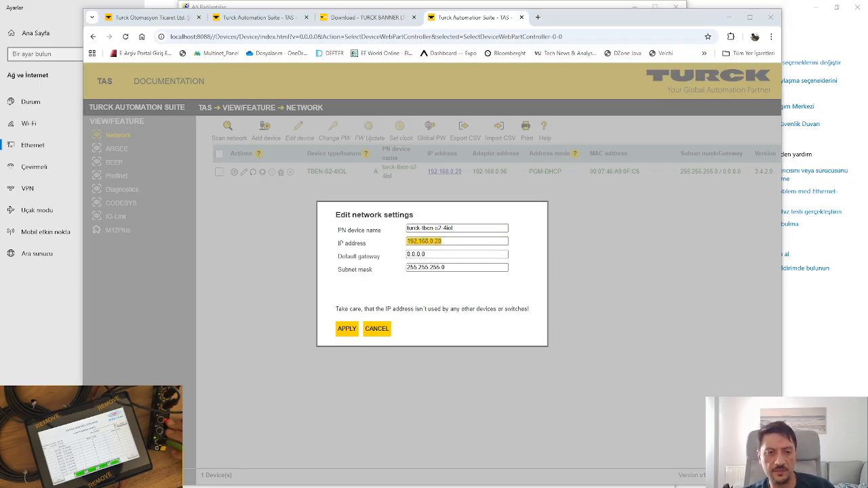
{"action": "left_click", "coordinate": [363, 487]}
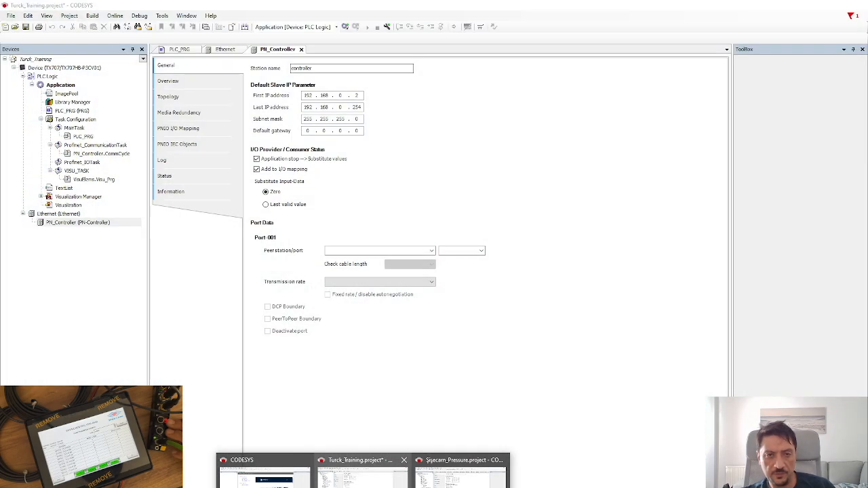
In Turck_Training, change the PN_Controller's First IP address to 192.168.0.20.
{"action": "left_click", "coordinate": [359, 475]}
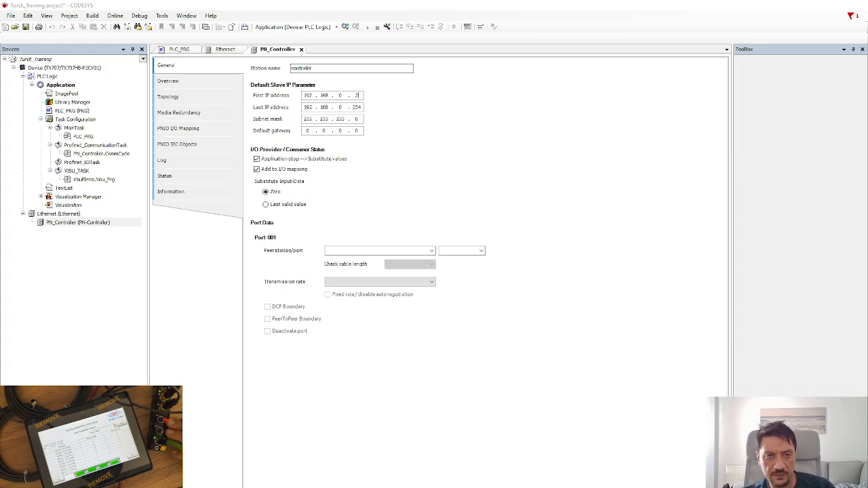
{"action": "left_click", "coordinate": [71, 224]}
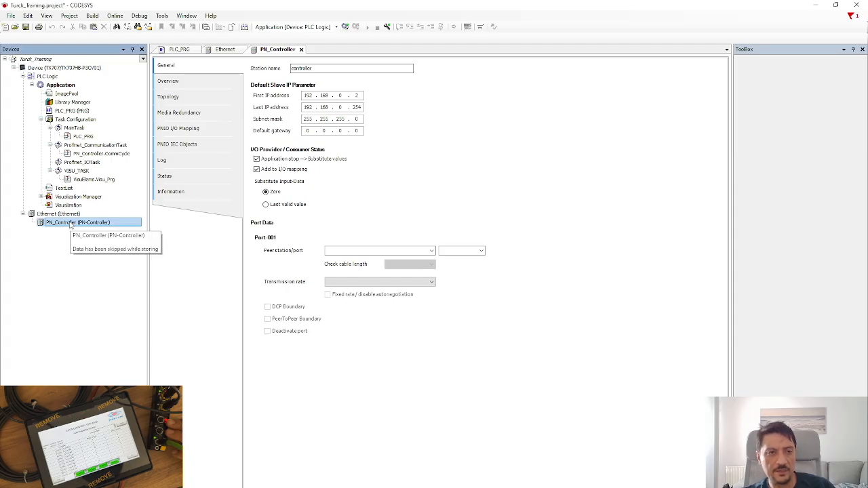
{"action": "left_click", "coordinate": [359, 95]}
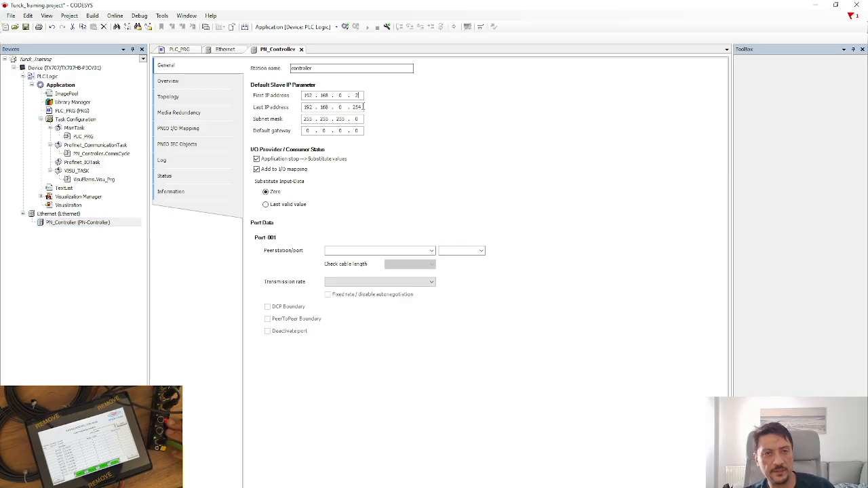
{"action": "type", "text": "0"}
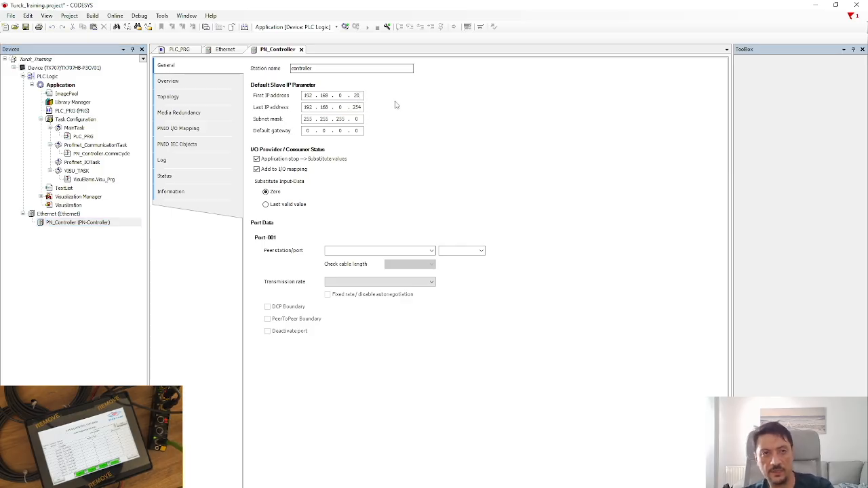
{"action": "left_click", "coordinate": [55, 224]}
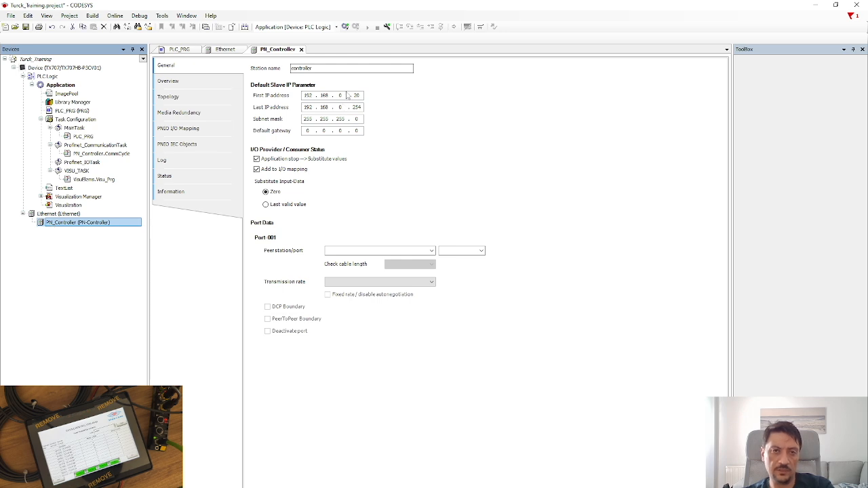
{"action": "left_click", "coordinate": [343, 96]}
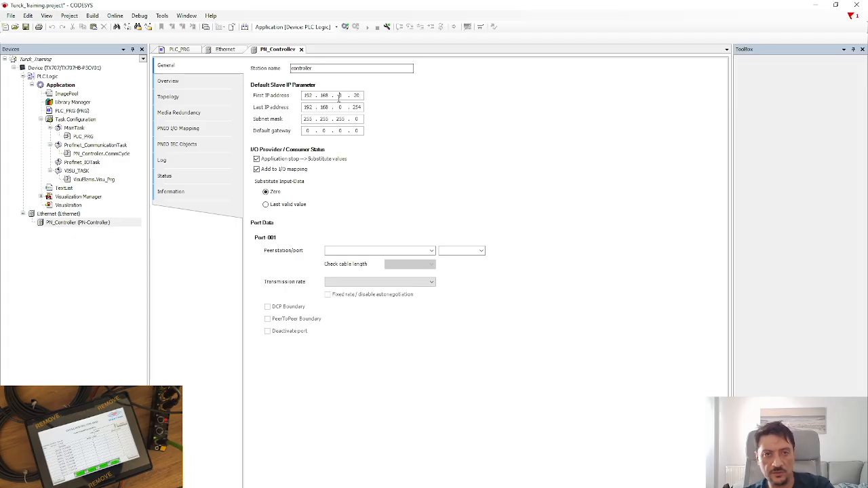
{"action": "key", "text": "alt+Tab"}
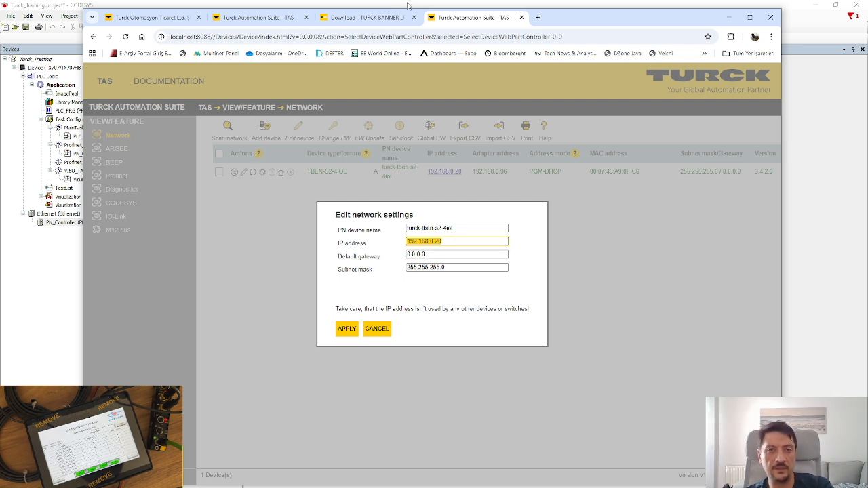
Apply the TBEN-S2-4IOL's network settings, logging in with the device password.
{"action": "left_click", "coordinate": [56, 267]}
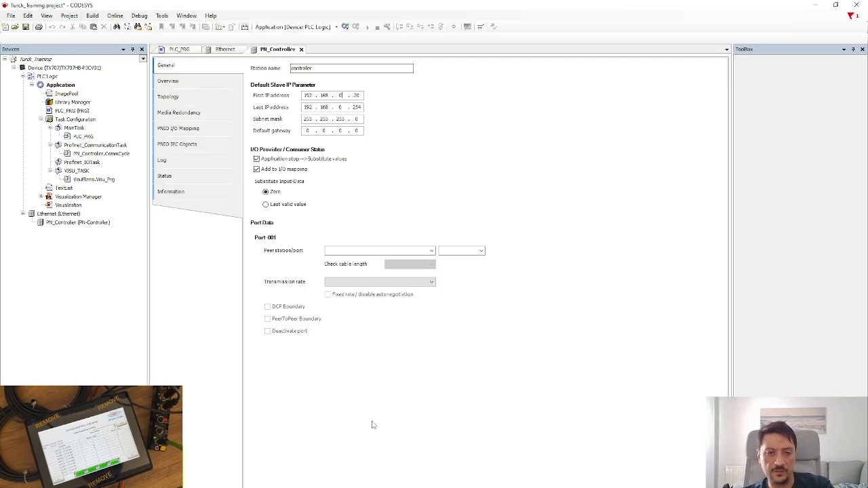
{"action": "key", "text": "alt+Tab"}
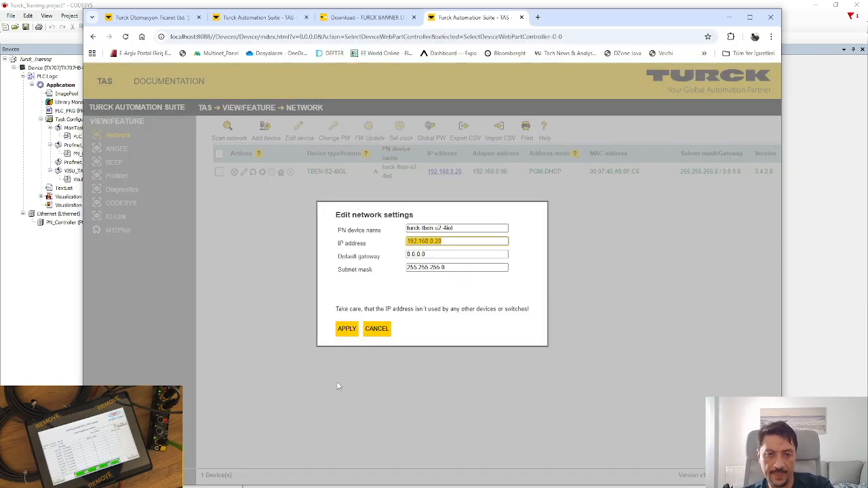
{"action": "left_click", "coordinate": [352, 329]}
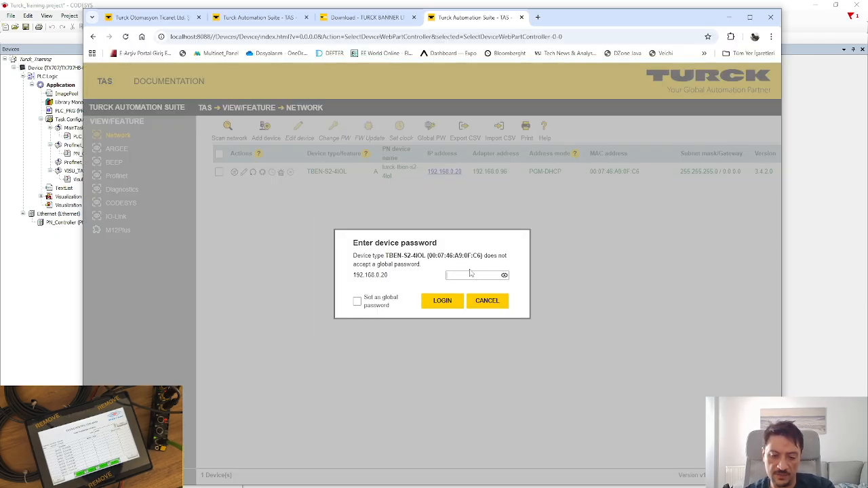
{"action": "type", "text": "•"}
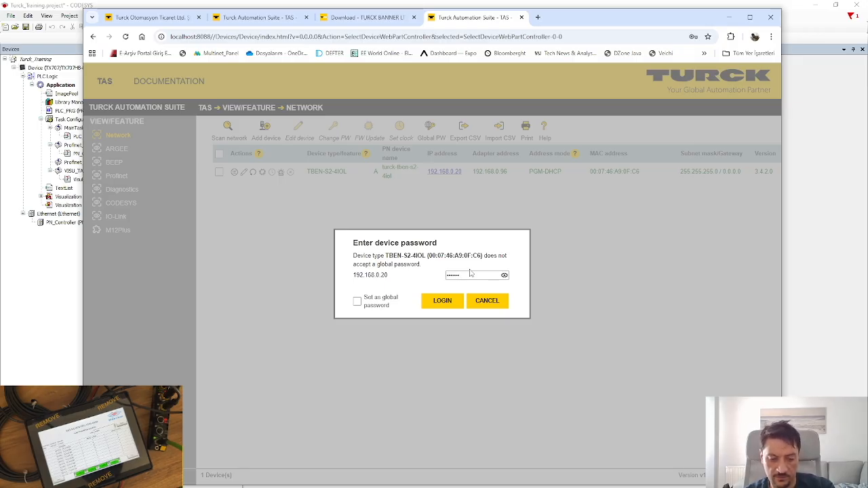
{"action": "type", "text": "assword"}
{"action": "left_click", "coordinate": [505, 276]}
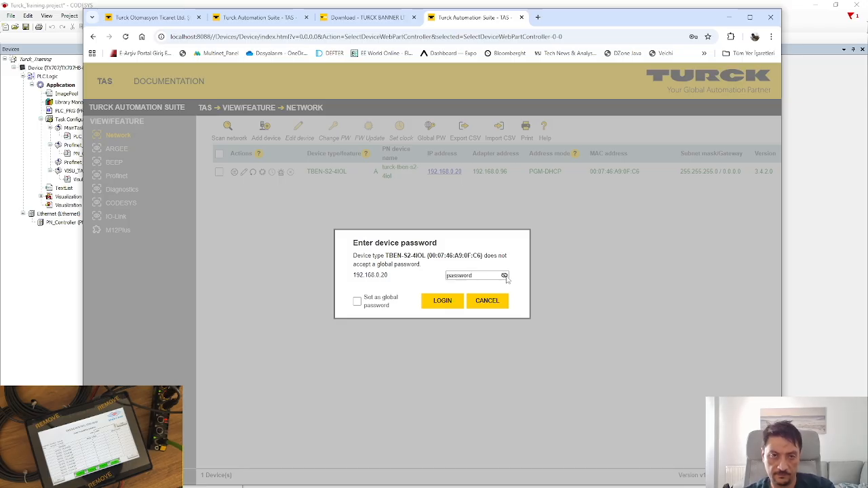
{"action": "left_click", "coordinate": [447, 302]}
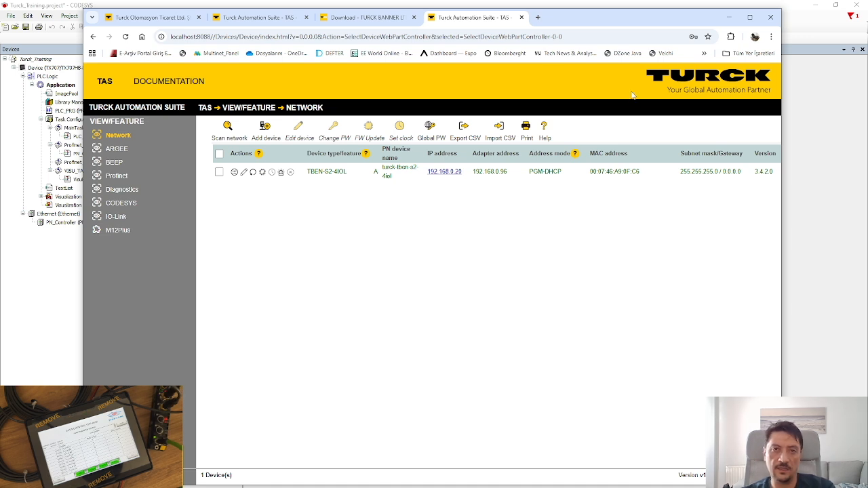
Close the TAS tab and verify PN_Controller's slave IP range 192.168.0.20 to 192.168.0.254.
{"action": "left_click", "coordinate": [522, 18]}
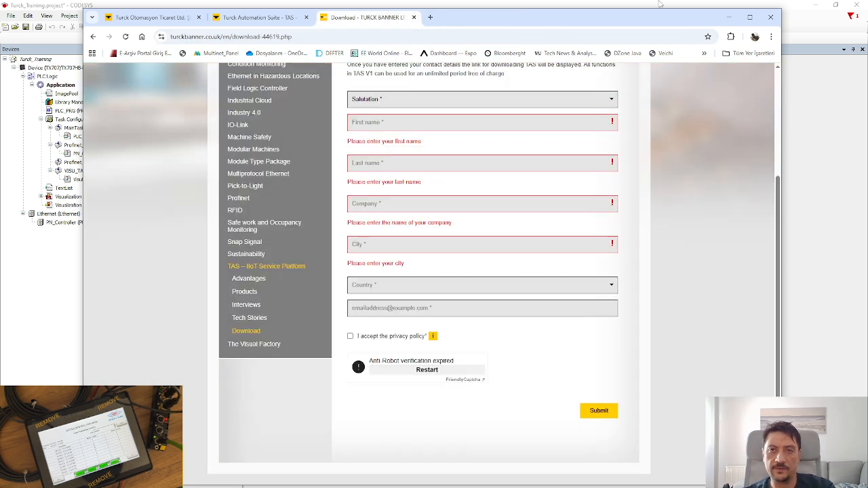
{"action": "left_click", "coordinate": [657, 3]}
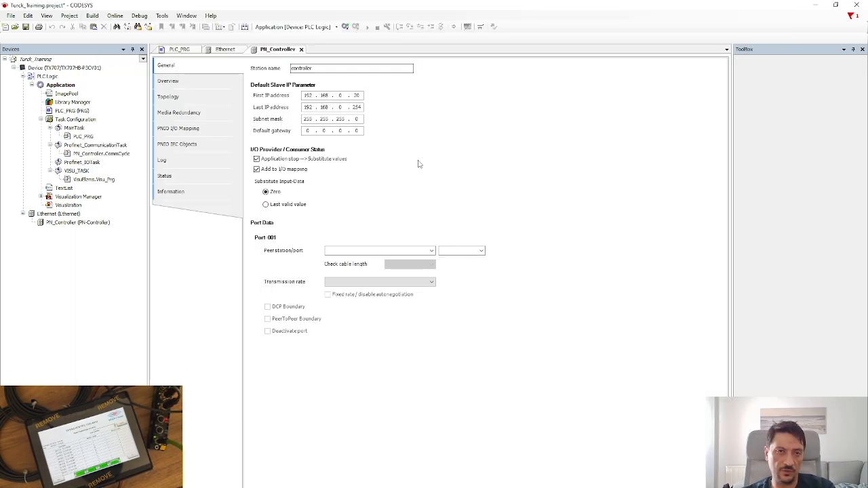
{"action": "left_click", "coordinate": [57, 225]}
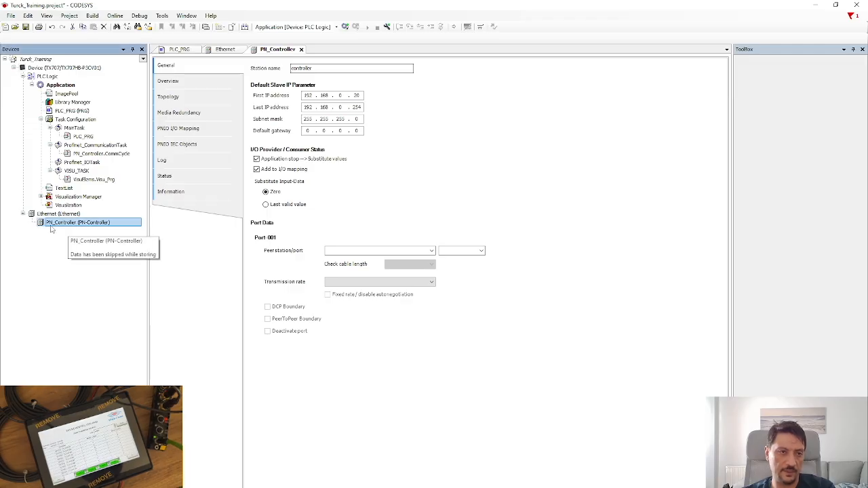
{"action": "left_click", "coordinate": [343, 95]}
{"action": "left_click", "coordinate": [341, 107]}
{"action": "left_click_drag", "start_coordinate": [304, 96], "coordinate": [350, 95]}
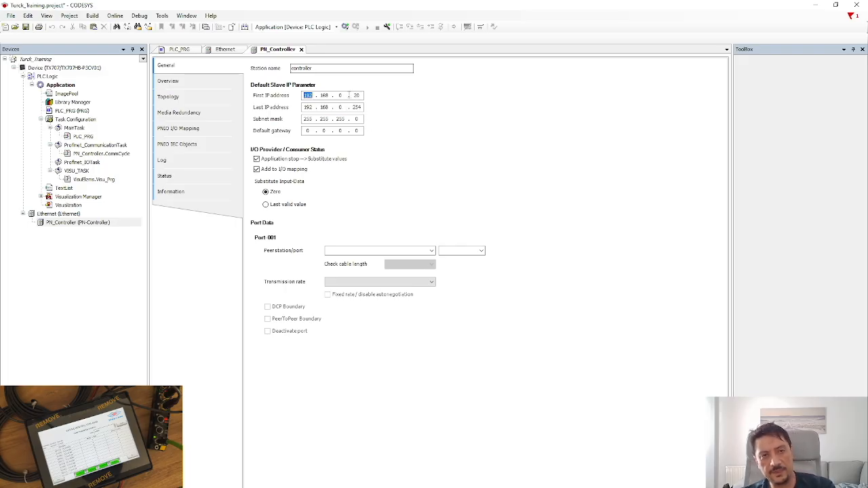
{"action": "left_click", "coordinate": [340, 96]}
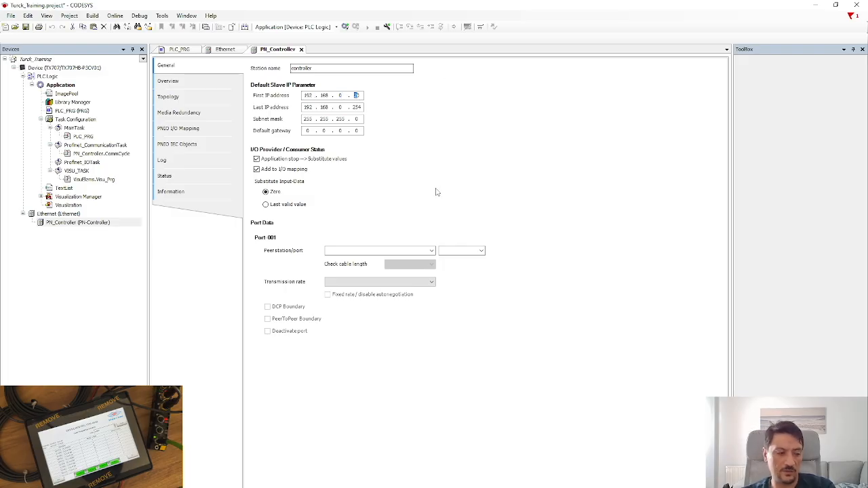
{"action": "left_click", "coordinate": [76, 224]}
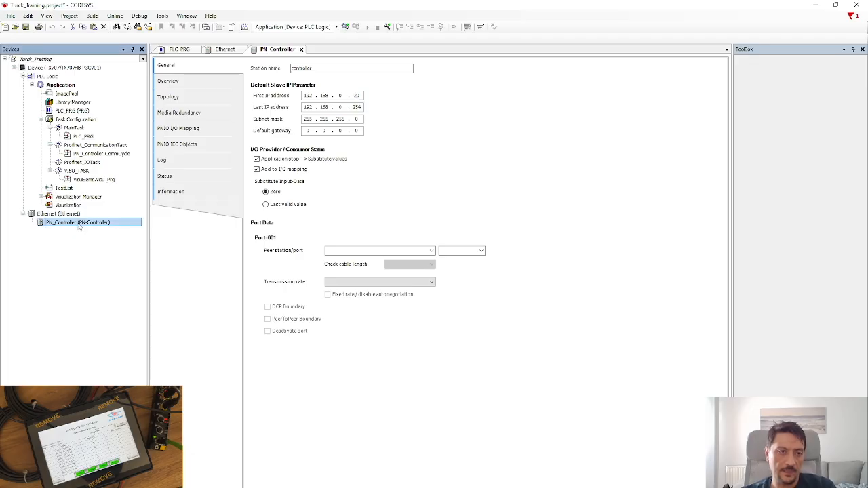
Open Add Device for PN_Controller and expand the PROFINET IO Slave catalogue branches.
{"action": "right_click", "coordinate": [53, 224]}
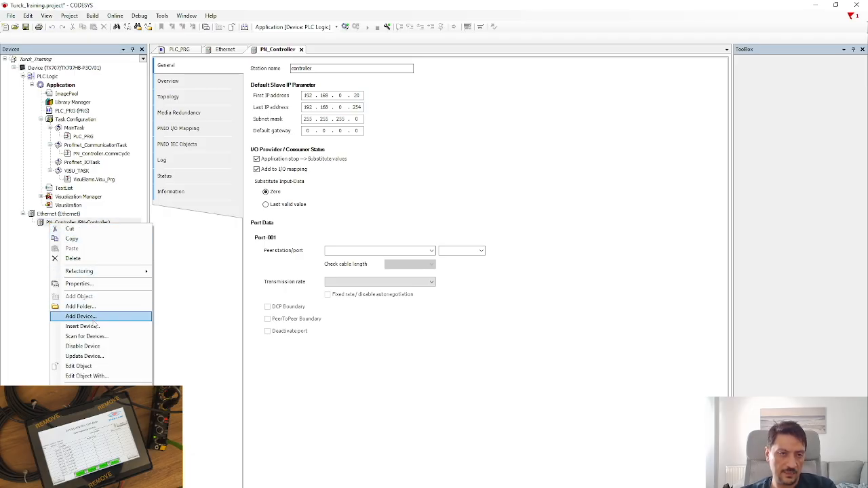
{"action": "left_click", "coordinate": [81, 316]}
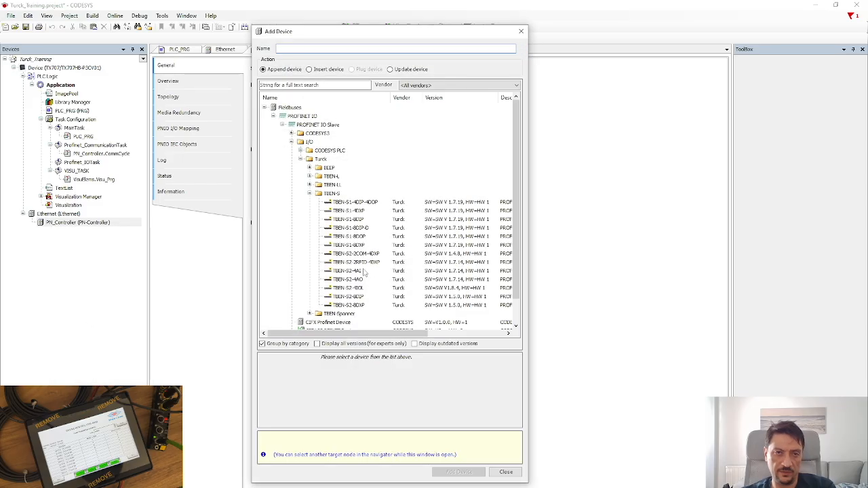
{"action": "left_click", "coordinate": [275, 116]}
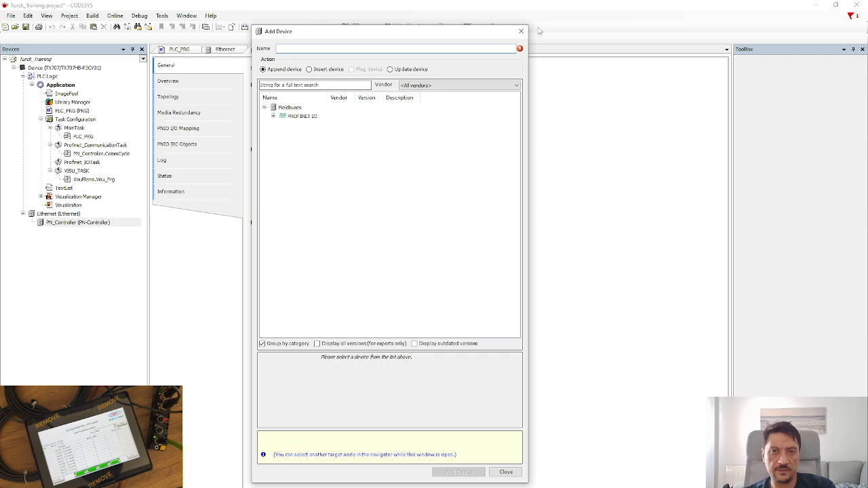
{"action": "left_click", "coordinate": [272, 117]}
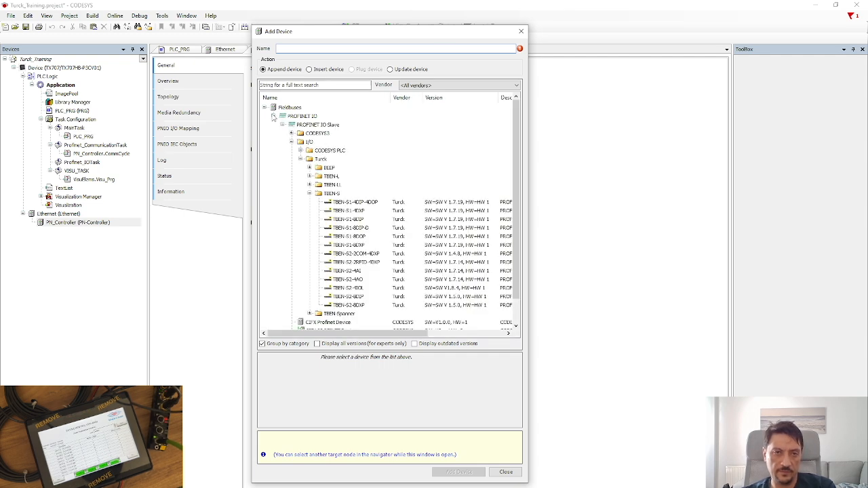
{"action": "left_click", "coordinate": [281, 125]}
{"action": "left_click", "coordinate": [282, 126]}
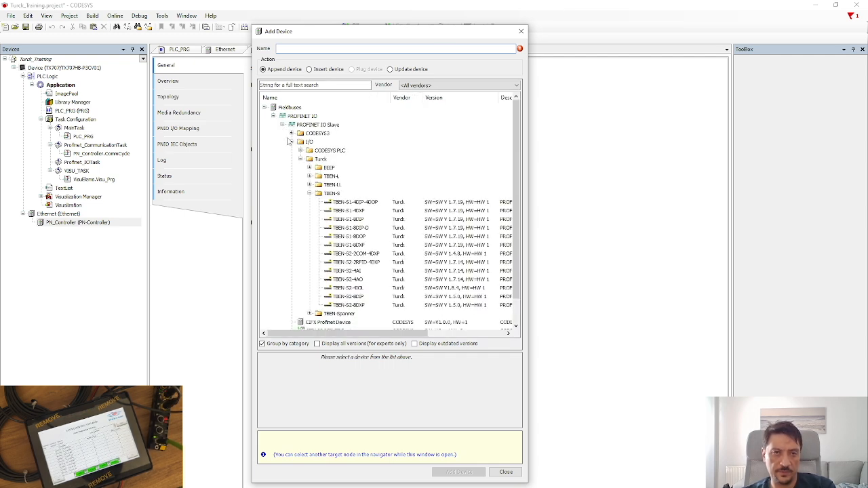
{"action": "left_click", "coordinate": [292, 141]}
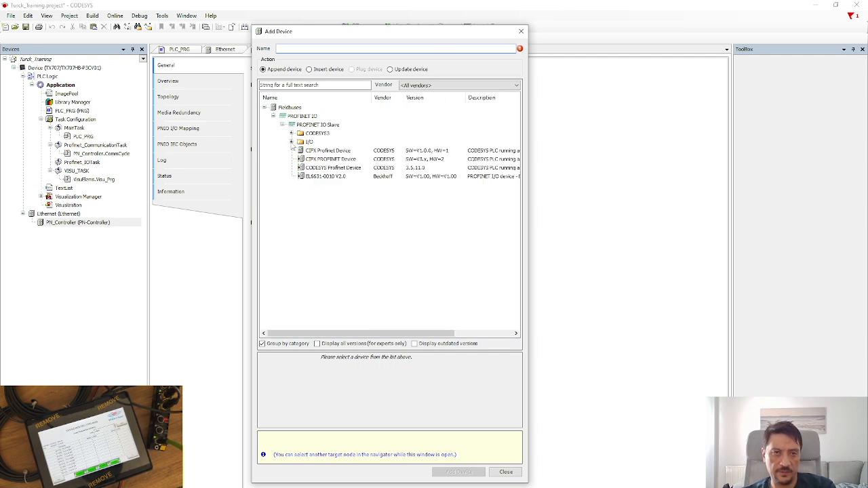
{"action": "left_click", "coordinate": [273, 116]}
{"action": "left_click", "coordinate": [264, 108]}
Expand Fieldbusses > PROFINET IO > I/O > Turck > TBEN-S to list the TBEN-S devices.
{"action": "left_click", "coordinate": [264, 108]}
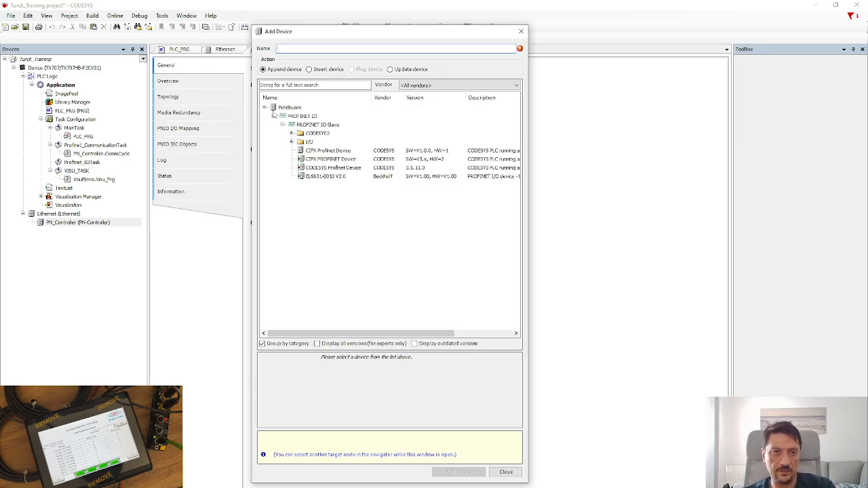
{"action": "left_click", "coordinate": [273, 116]}
{"action": "left_click", "coordinate": [273, 116]}
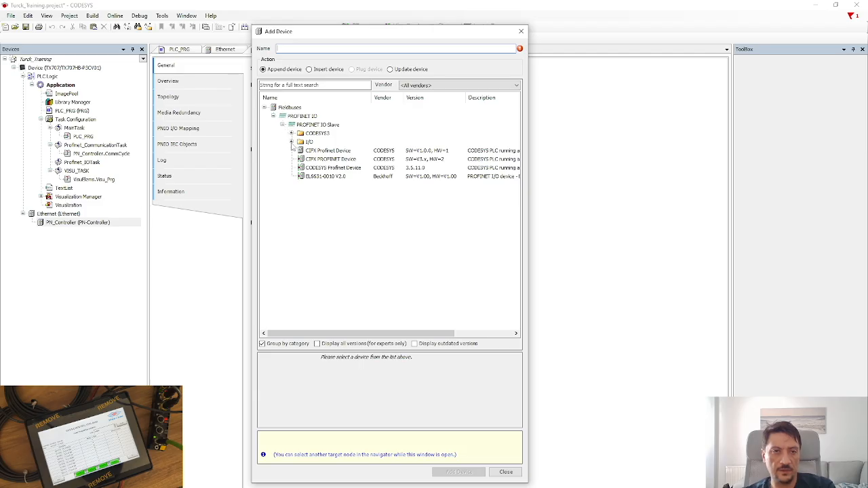
{"action": "left_click", "coordinate": [291, 141]}
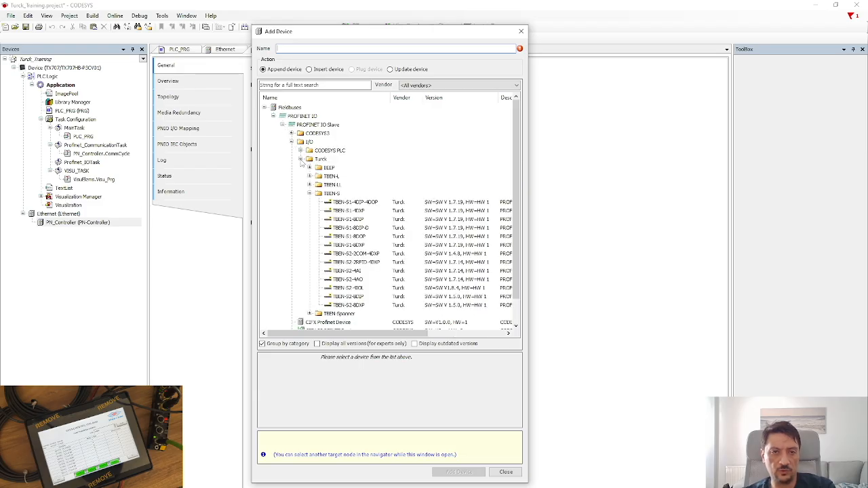
{"action": "left_click", "coordinate": [300, 159]}
{"action": "left_click", "coordinate": [301, 158]}
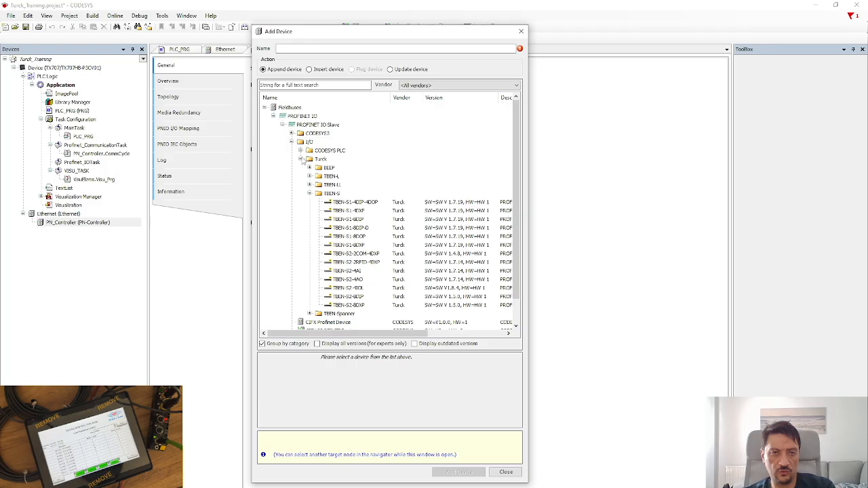
{"action": "left_click", "coordinate": [309, 193]}
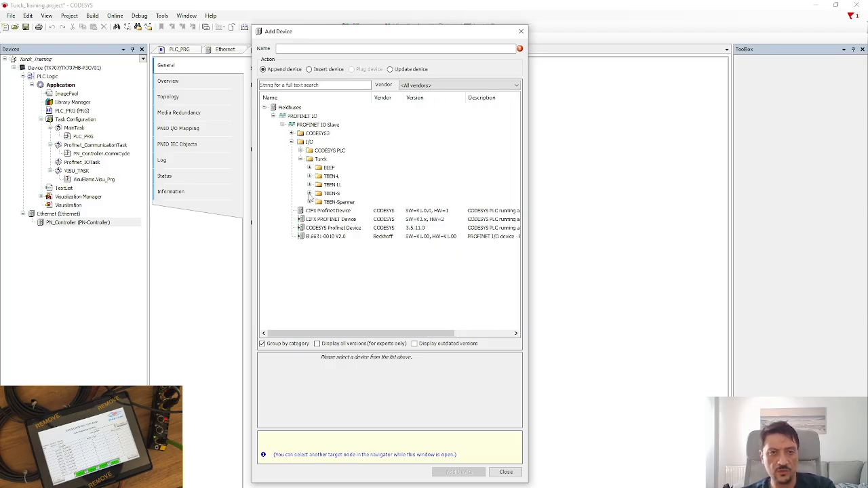
{"action": "left_click", "coordinate": [310, 194]}
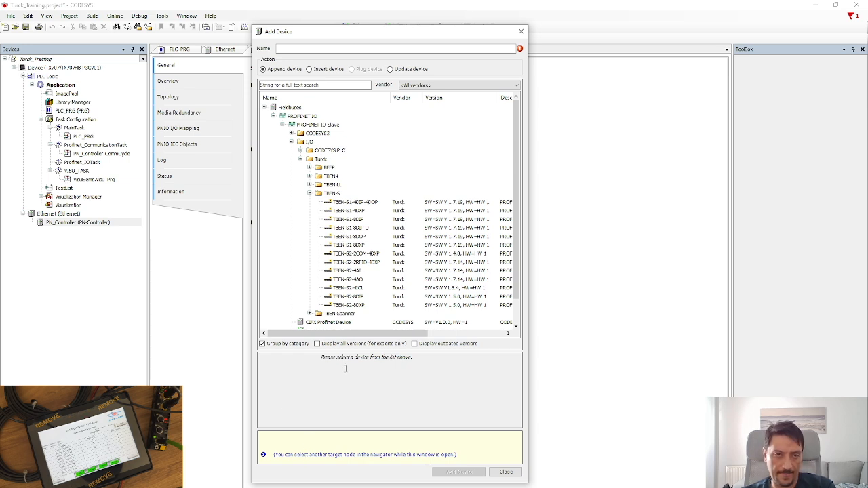
Close the Add Device catalogue and look over the Tools > Device Repository before closing it.
{"action": "left_click", "coordinate": [506, 472]}
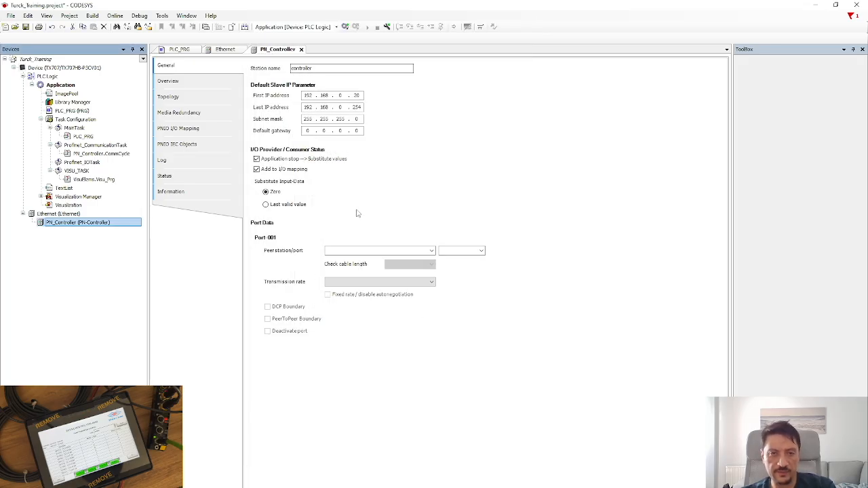
{"action": "left_click", "coordinate": [158, 17]}
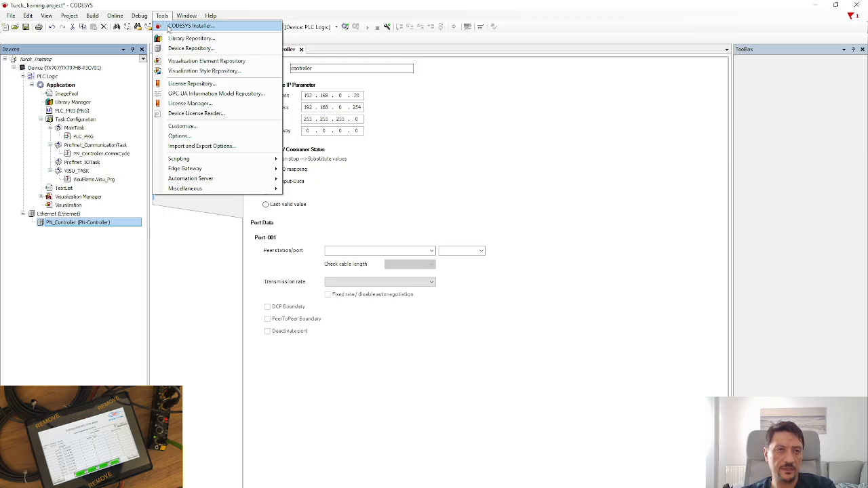
{"action": "left_click", "coordinate": [183, 48]}
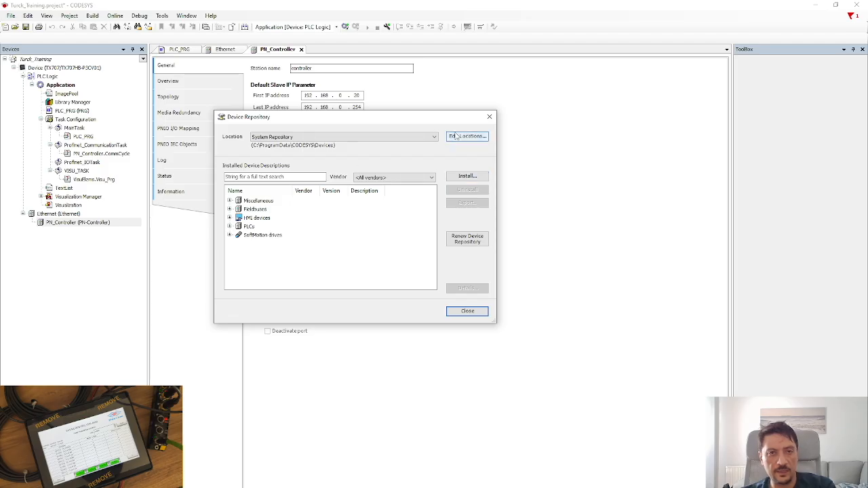
{"action": "left_click", "coordinate": [459, 314]}
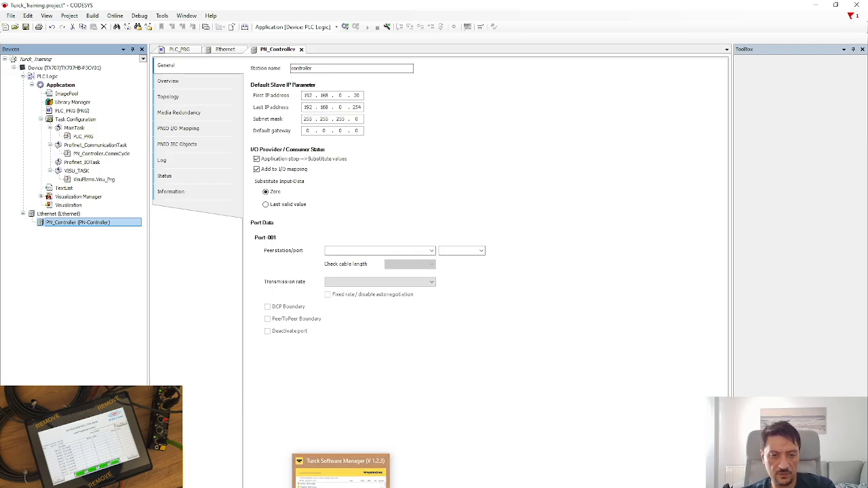
Launch Turck Software Manager from its shortcut in the Sfr folder.
{"action": "mouse_move", "coordinate": [209, 484]}
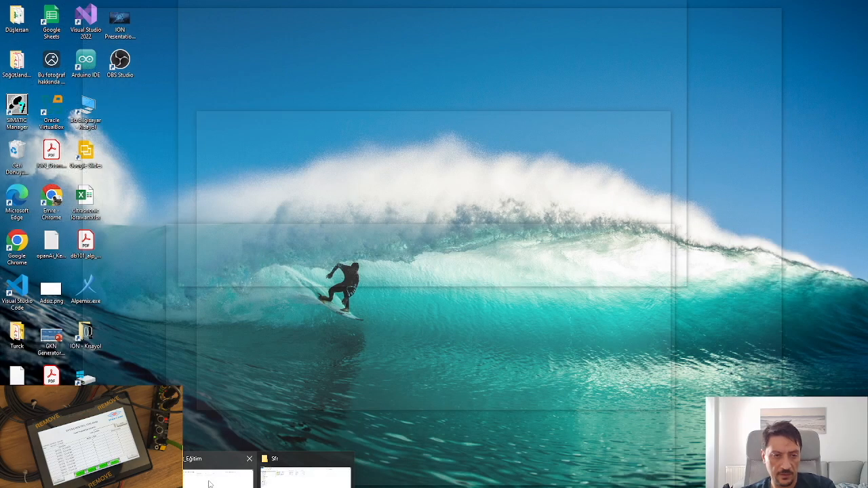
{"action": "left_click", "coordinate": [286, 467]}
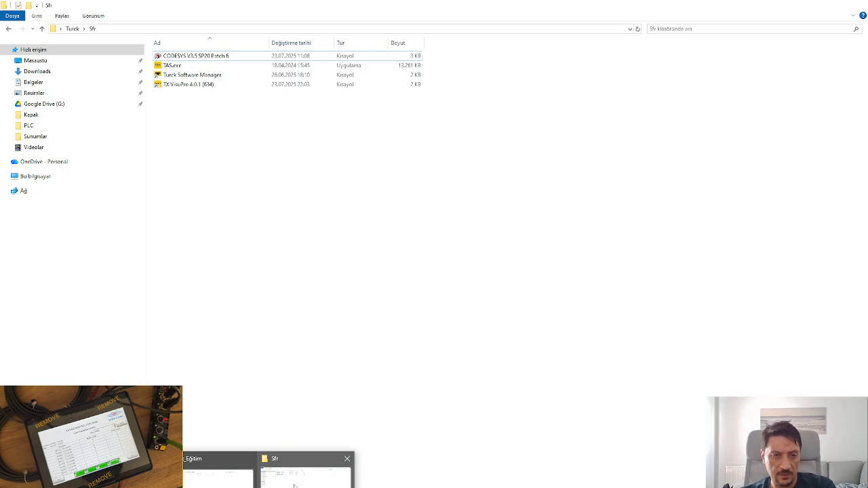
{"action": "left_click", "coordinate": [187, 84]}
{"action": "left_click", "coordinate": [187, 75]}
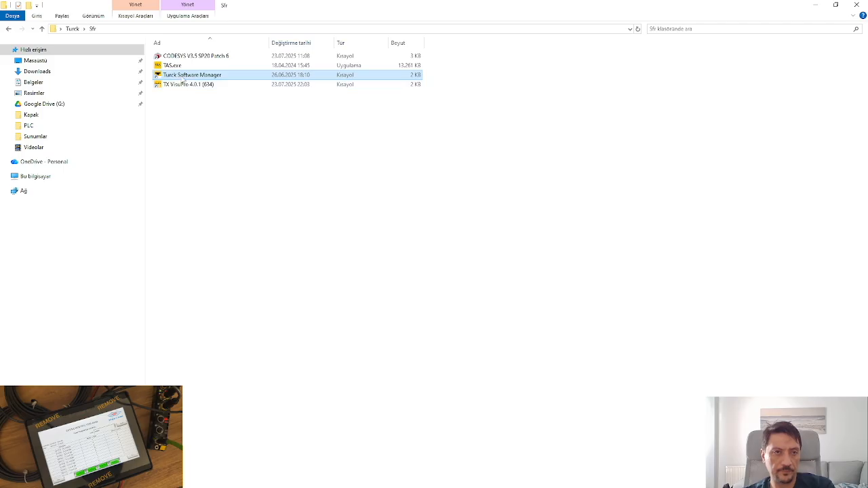
{"action": "double_click", "coordinate": [182, 79]}
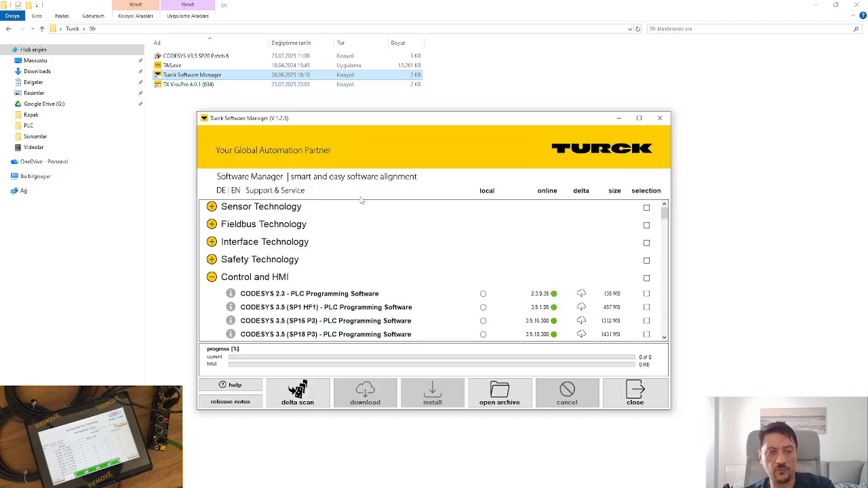
Scroll through the Control and HMI list to check installed CODESYS 2.3 and 3.5 packages.
{"action": "scroll", "coordinate": [369, 255], "scroll_direction": "down", "scroll_amount": 8}
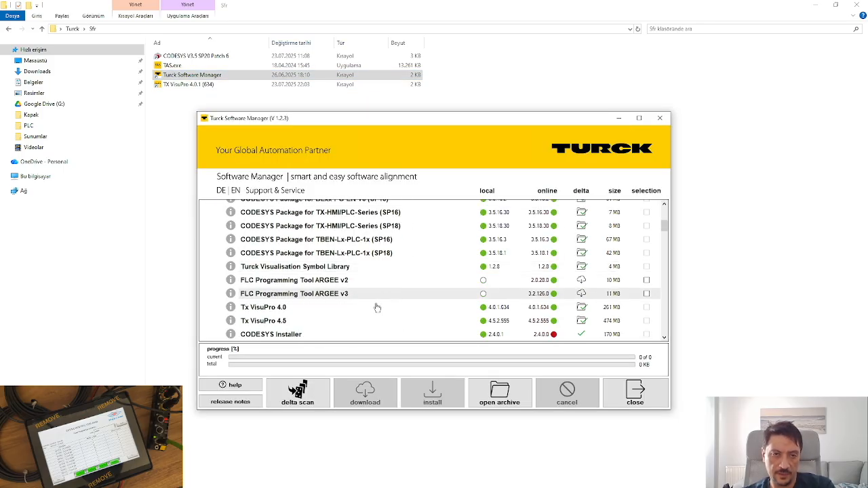
{"action": "scroll", "coordinate": [366, 302], "scroll_direction": "down", "scroll_amount": 2}
{"action": "scroll", "coordinate": [327, 294], "scroll_direction": "up", "scroll_amount": 6}
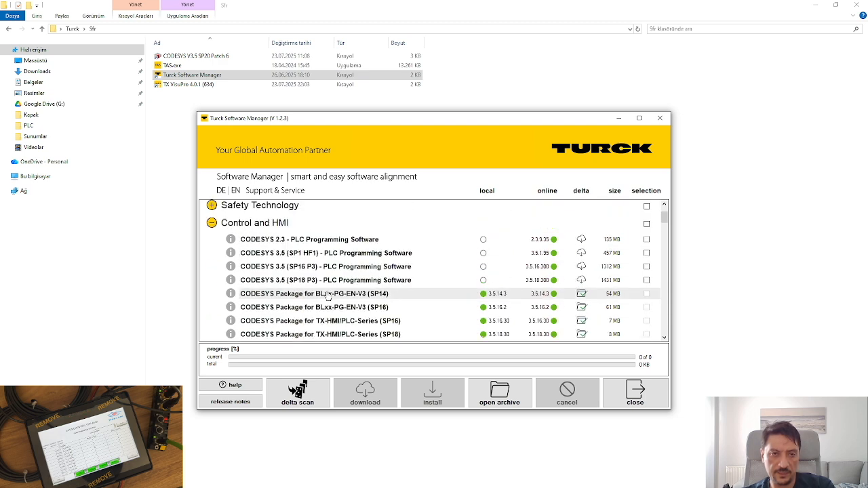
{"action": "scroll", "coordinate": [335, 303], "scroll_direction": "down", "scroll_amount": 7}
{"action": "scroll", "coordinate": [337, 304], "scroll_direction": "up", "scroll_amount": 4}
{"action": "scroll", "coordinate": [335, 303], "scroll_direction": "up", "scroll_amount": 4}
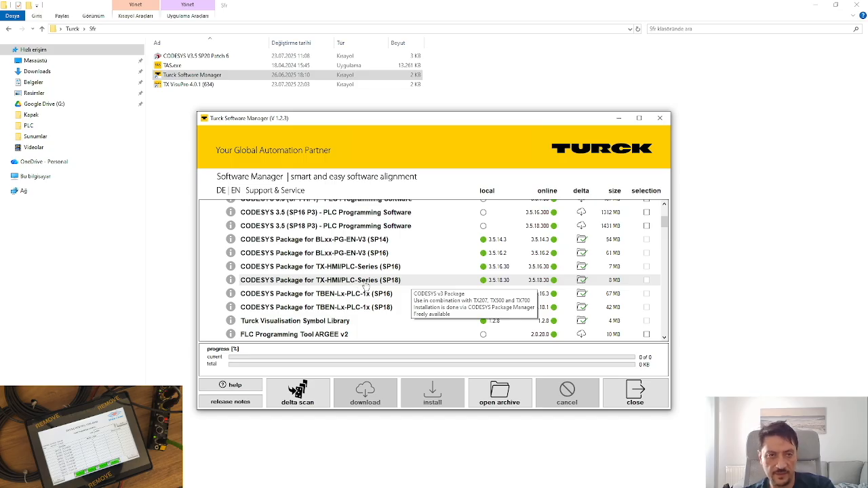
{"action": "scroll", "coordinate": [365, 287], "scroll_direction": "down", "scroll_amount": 1}
{"action": "scroll", "coordinate": [365, 287], "scroll_direction": "up", "scroll_amount": 3}
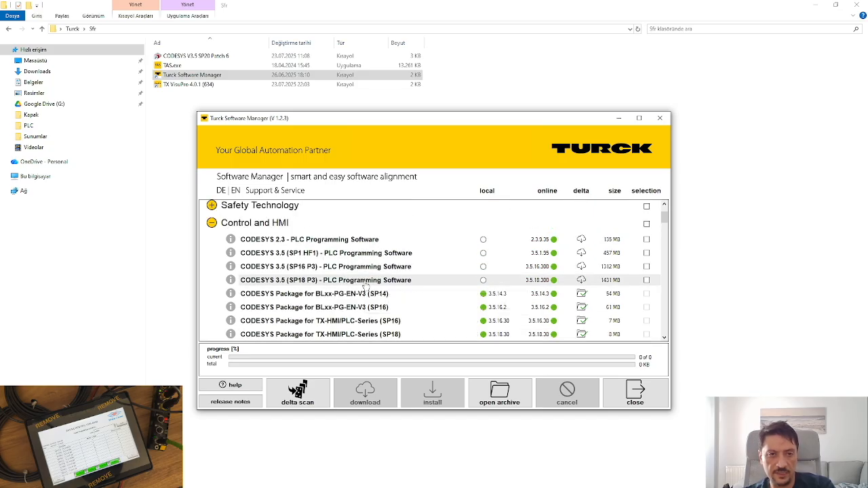
{"action": "scroll", "coordinate": [365, 287], "scroll_direction": "down", "scroll_amount": 10}
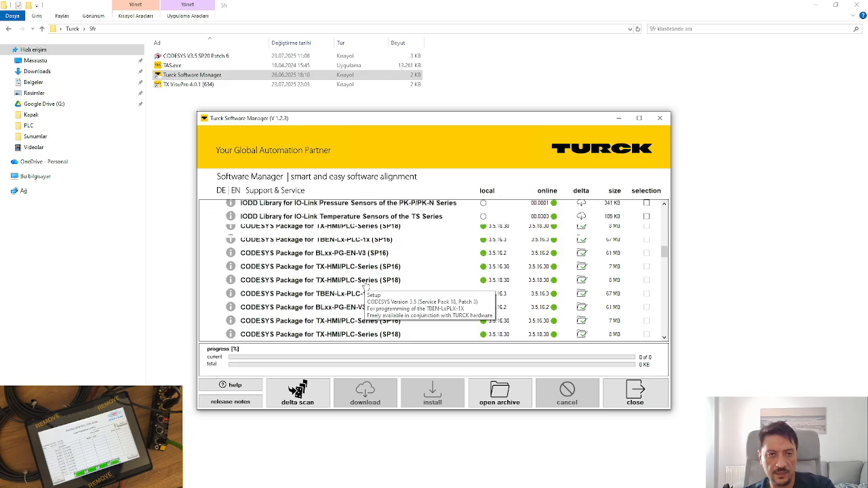
{"action": "scroll", "coordinate": [365, 287], "scroll_direction": "down", "scroll_amount": 2}
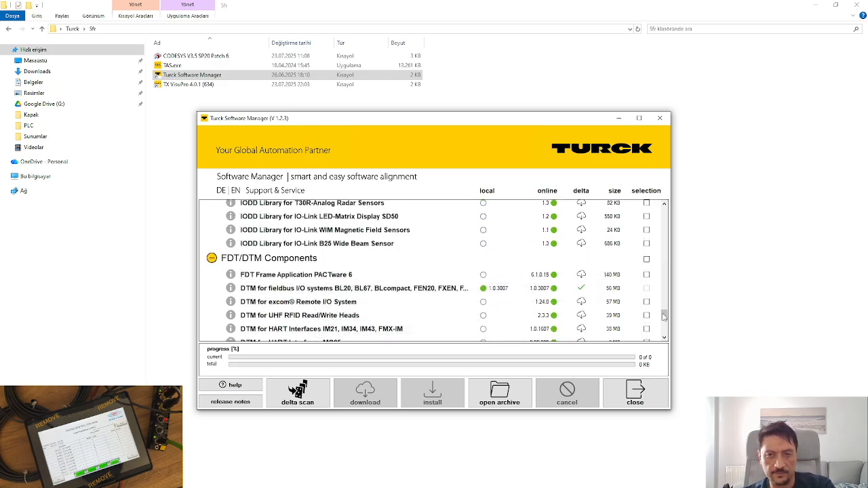
Check the IO-Link DTM local versions, then go back to the Sfr folder window.
{"action": "left_click_drag", "start_coordinate": [664, 317], "coordinate": [658, 248]}
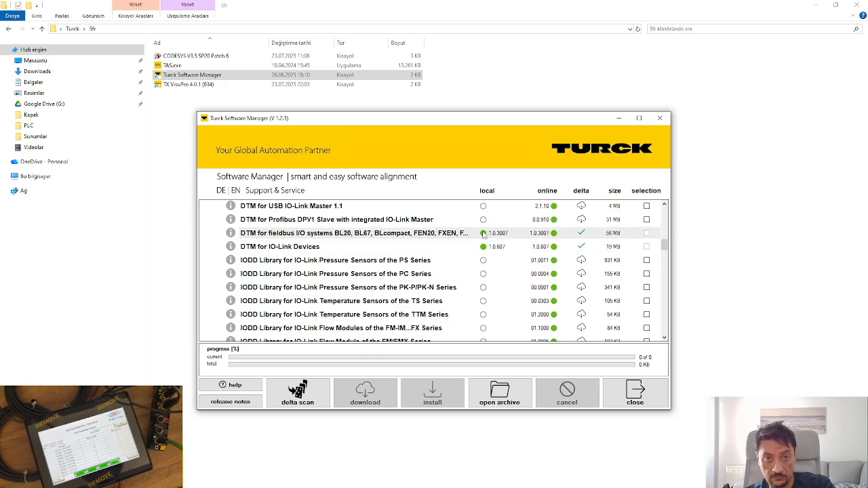
{"action": "mouse_move", "coordinate": [248, 252]}
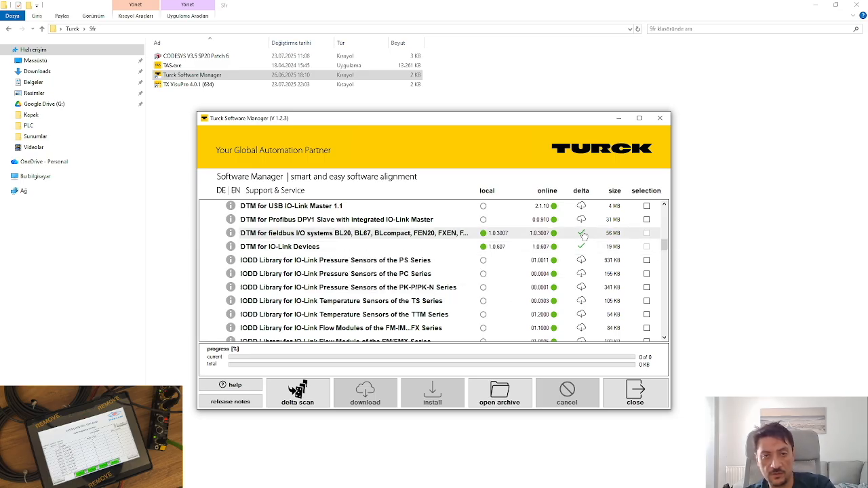
{"action": "left_click_drag", "start_coordinate": [665, 252], "coordinate": [665, 243]}
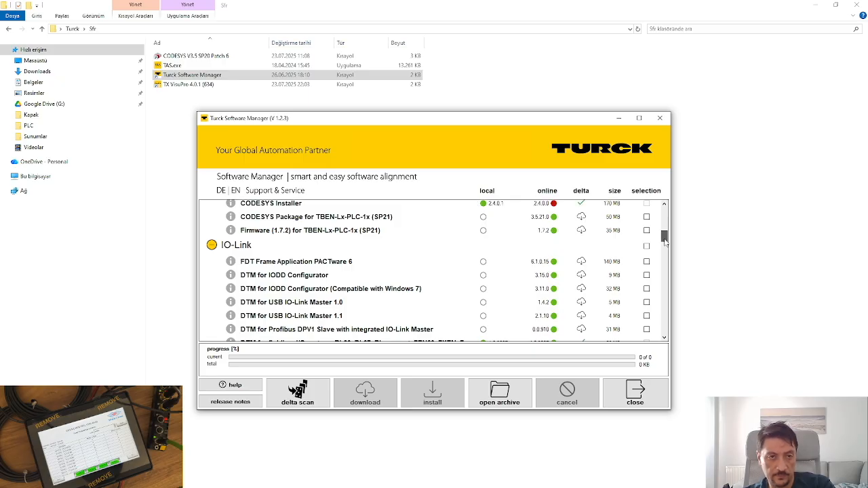
{"action": "left_click_drag", "start_coordinate": [665, 243], "coordinate": [664, 232]}
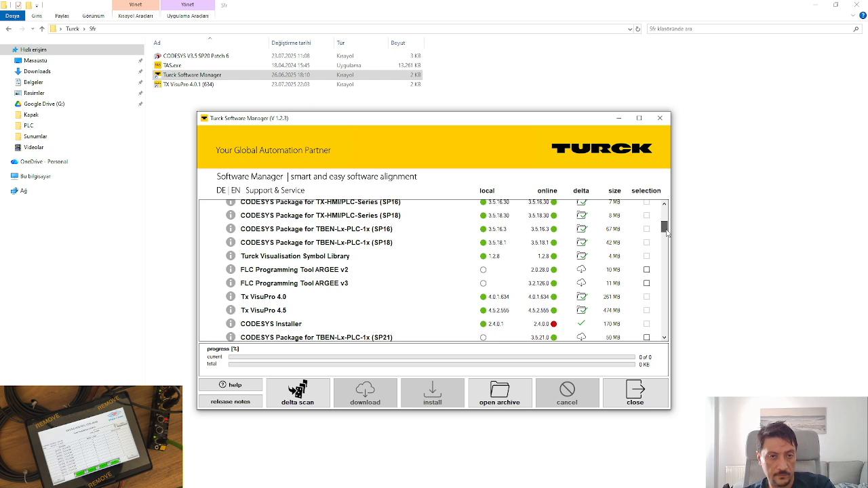
{"action": "left_click", "coordinate": [749, 234]}
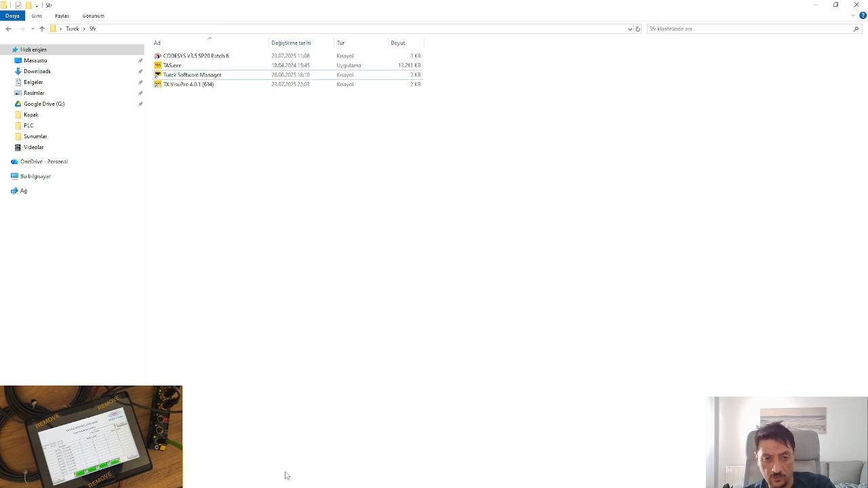
Bring the browser forward on the Turck download page.
{"action": "key", "text": "alt+Tab"}
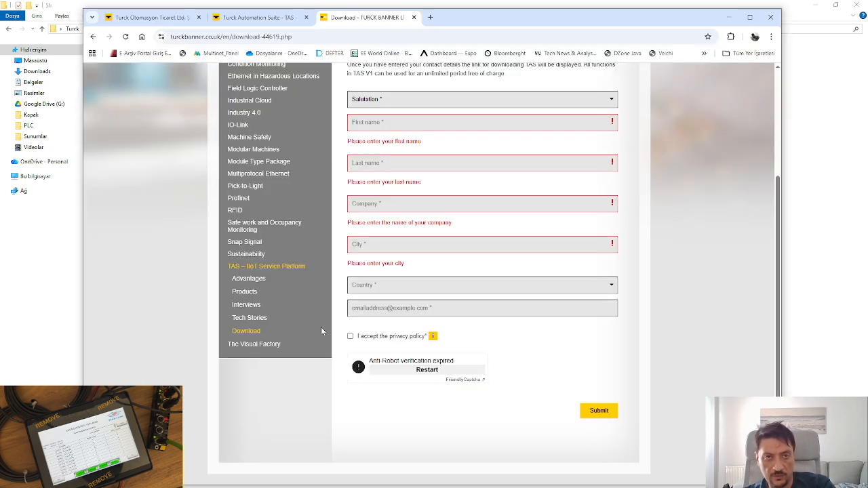
{"action": "left_click", "coordinate": [273, 22]}
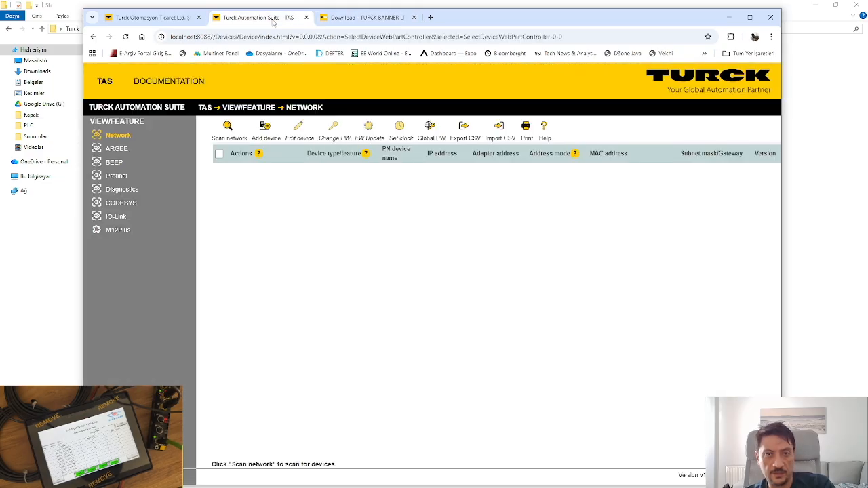
{"action": "left_click", "coordinate": [366, 18]}
{"action": "scroll", "coordinate": [586, 262], "scroll_direction": "up", "scroll_amount": 3}
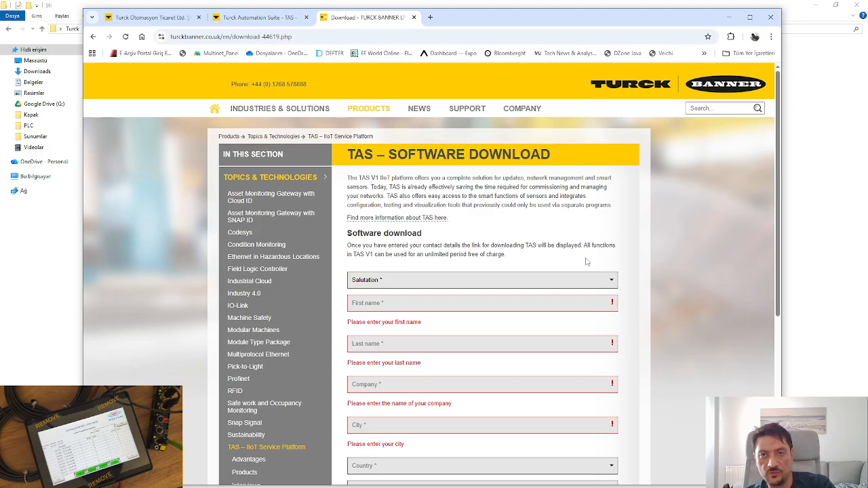
Search the Turck site for TBEN-S2-4AI using the search suggestion.
{"action": "left_click", "coordinate": [705, 106]}
{"action": "type", "text": "ta"}
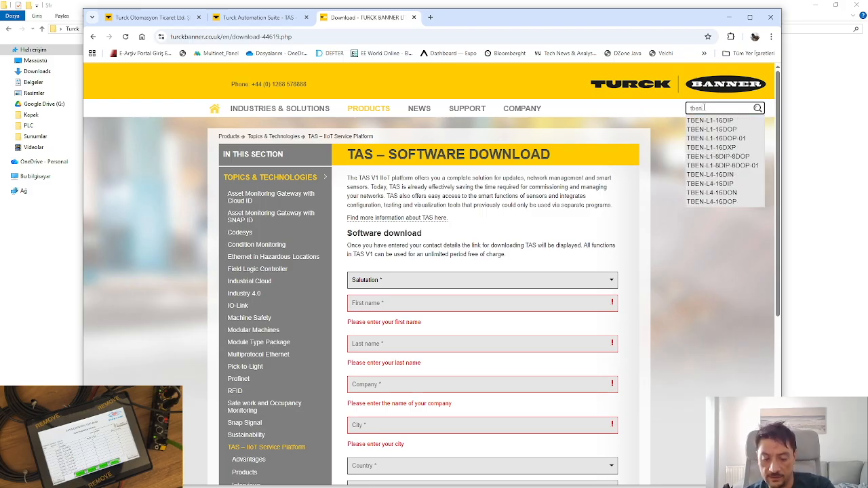
{"action": "type", "text": "en-s"}
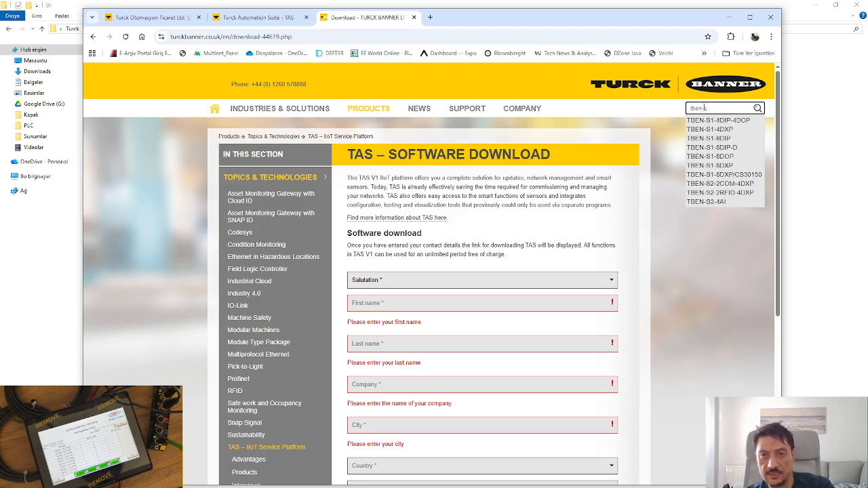
{"action": "left_click", "coordinate": [709, 202]}
{"action": "left_click", "coordinate": [758, 108]}
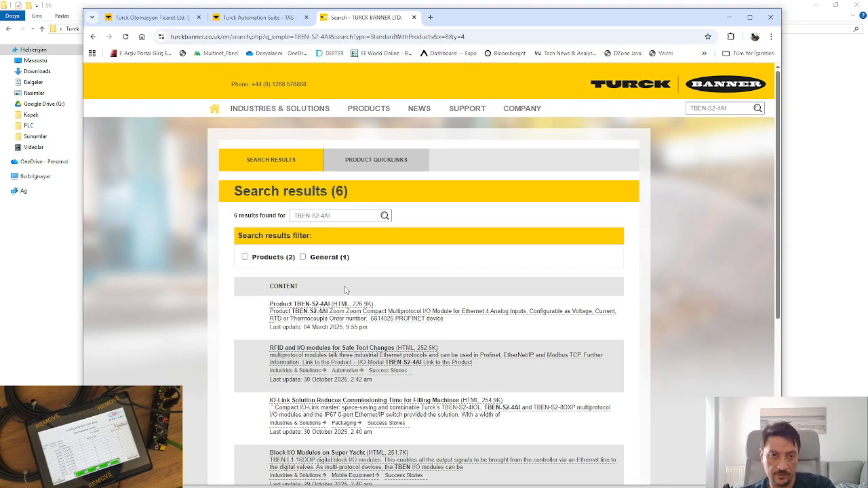
Open the TBEN-S2-4AI product page and its DOWNLOAD section.
{"action": "left_click", "coordinate": [327, 308]}
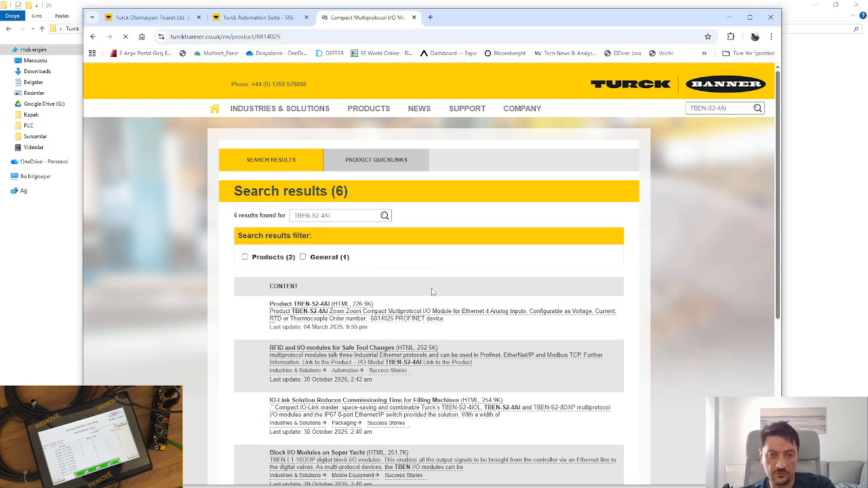
{"action": "scroll", "coordinate": [567, 303], "scroll_direction": "down", "scroll_amount": 3}
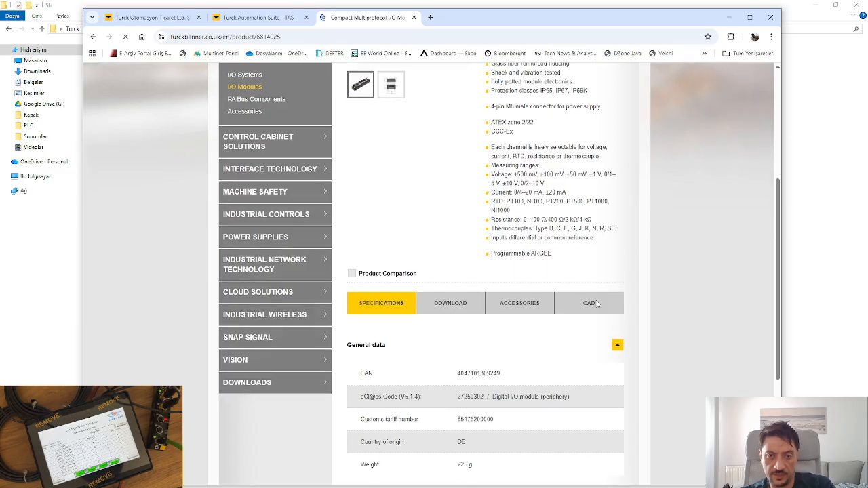
{"action": "left_click", "coordinate": [442, 306]}
{"action": "scroll", "coordinate": [494, 314], "scroll_direction": "down", "scroll_amount": 3}
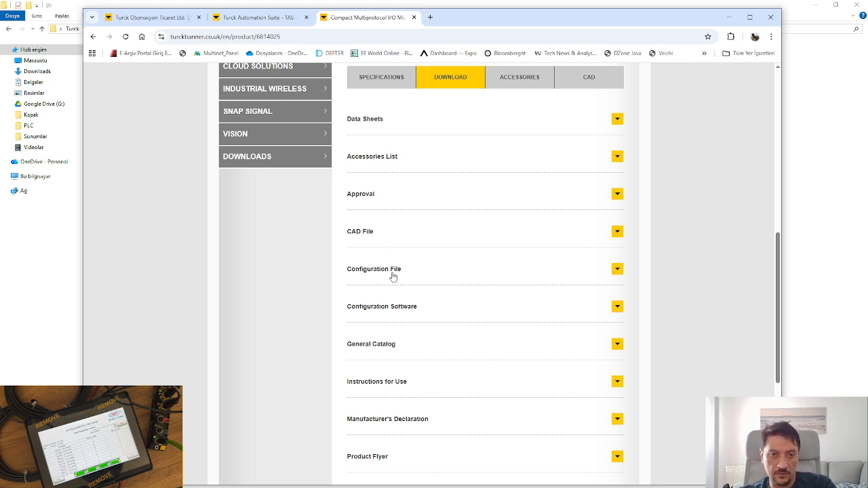
Download the GSDML configuration files and show TBEN-S_PROFINET (3).zip in its folder.
{"action": "left_click", "coordinate": [617, 270]}
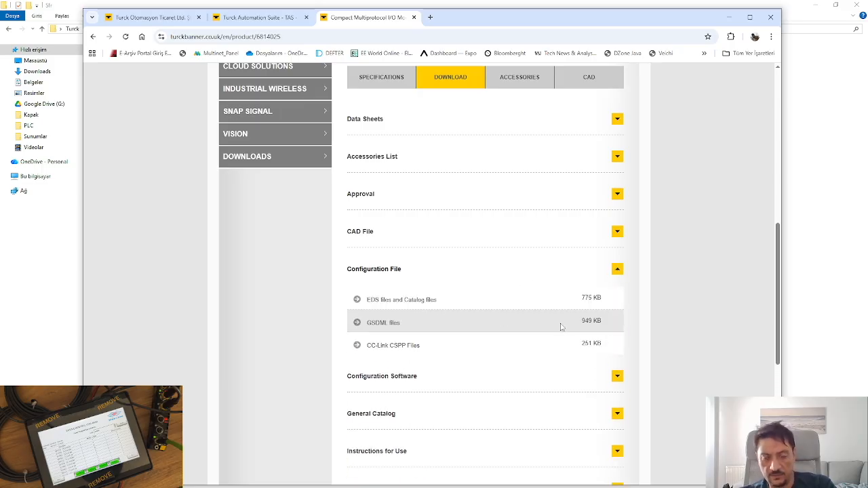
{"action": "left_click", "coordinate": [392, 323]}
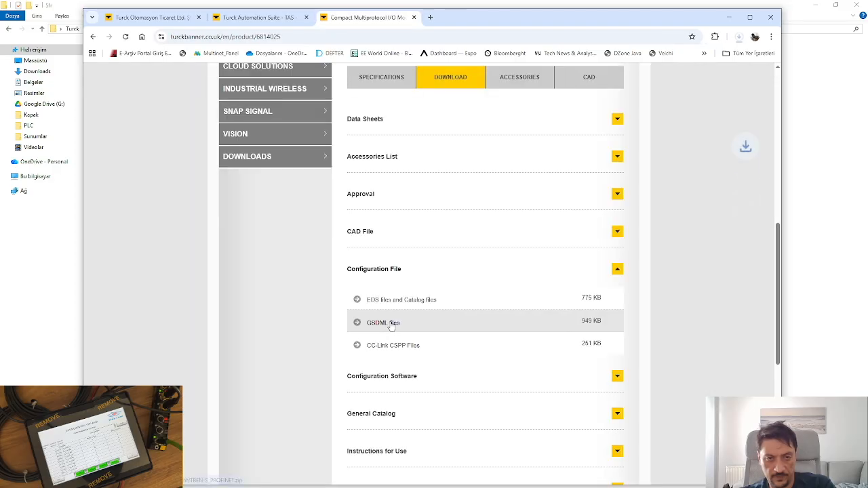
{"action": "left_click", "coordinate": [738, 39]}
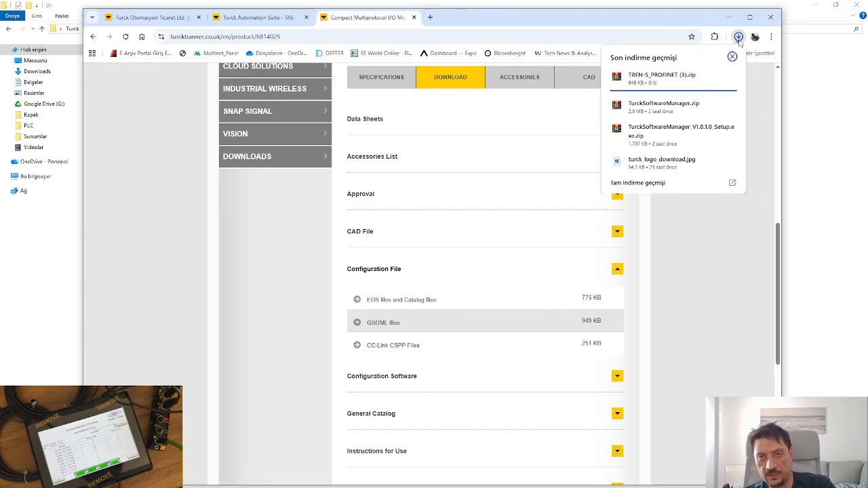
{"action": "left_click", "coordinate": [715, 77]}
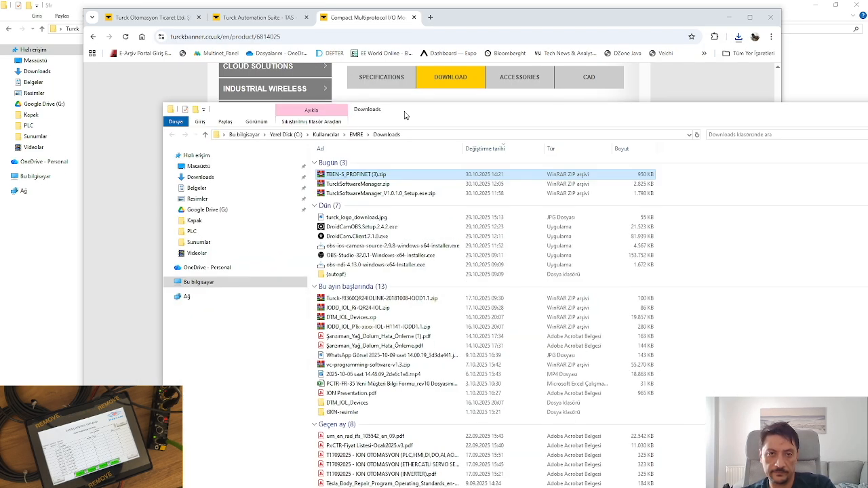
Extract TBEN-S_PROFINET (3).zip into its own folder and open it.
{"action": "left_click_drag", "start_coordinate": [320, 166], "coordinate": [670, 189]}
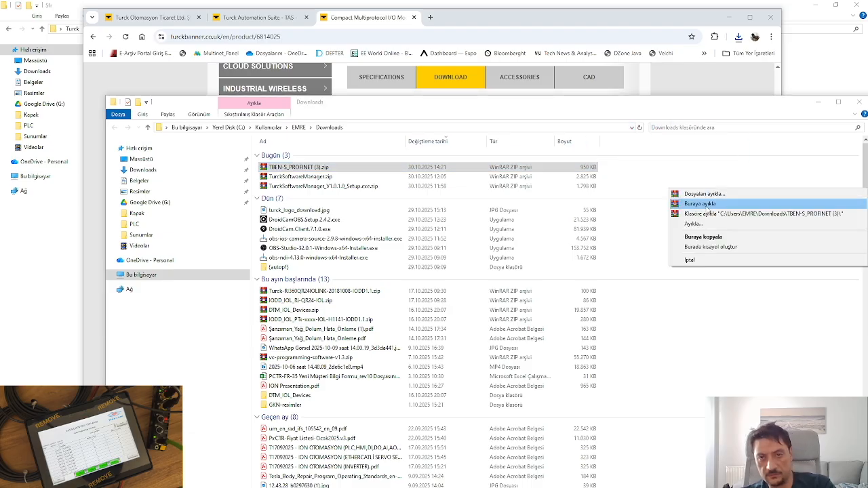
{"action": "left_click", "coordinate": [705, 213]}
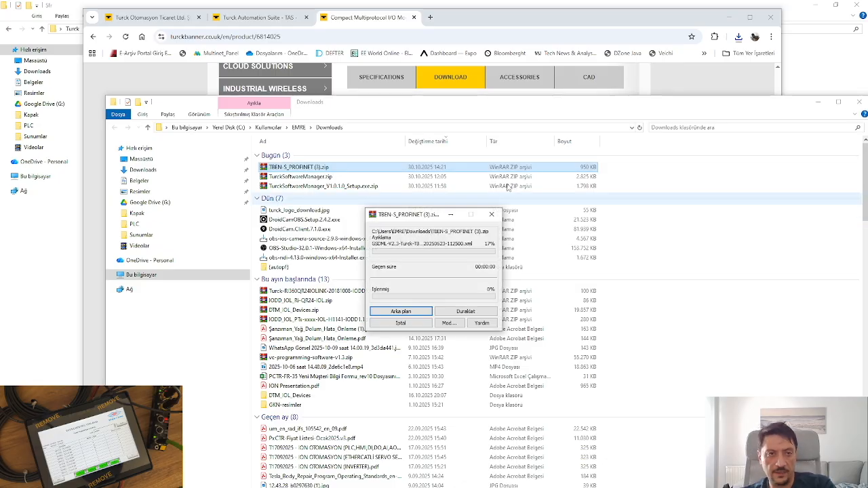
{"action": "left_click", "coordinate": [300, 196]}
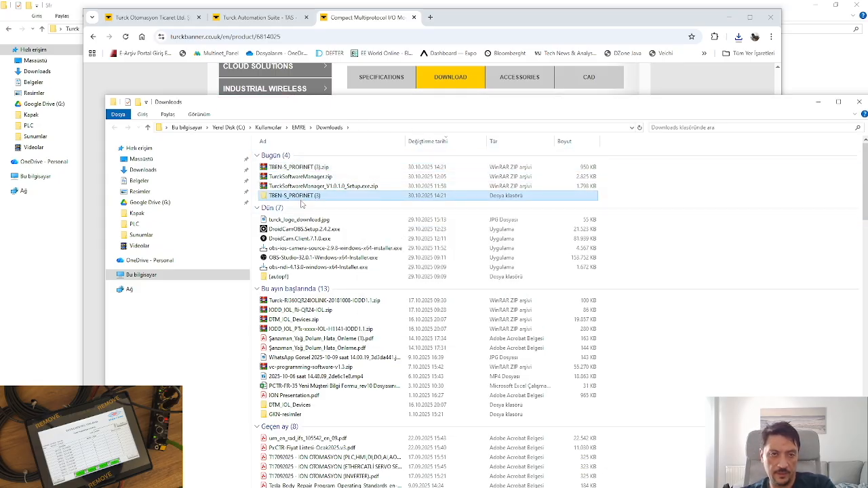
{"action": "double_click", "coordinate": [301, 196]}
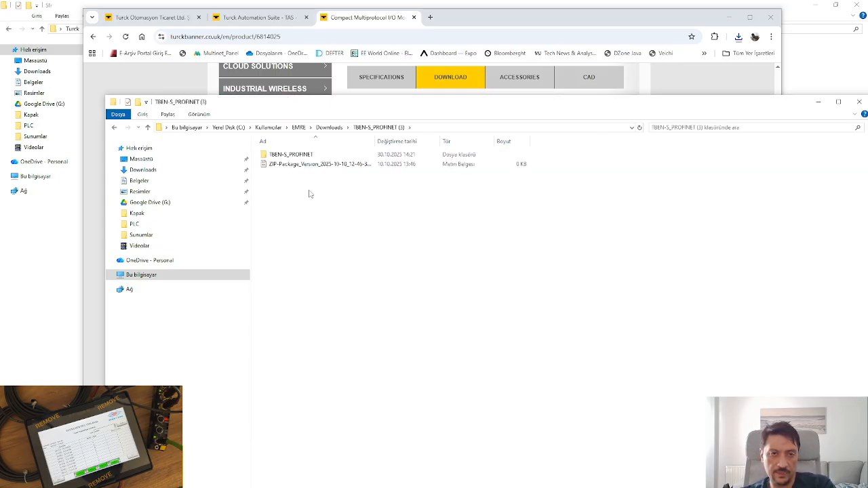
Open the TURCK-GSDML folder, widen the Name column, and return to the Turck_Training project in CODESYS.
{"action": "double_click", "coordinate": [311, 156]}
{"action": "double_click", "coordinate": [311, 156]}
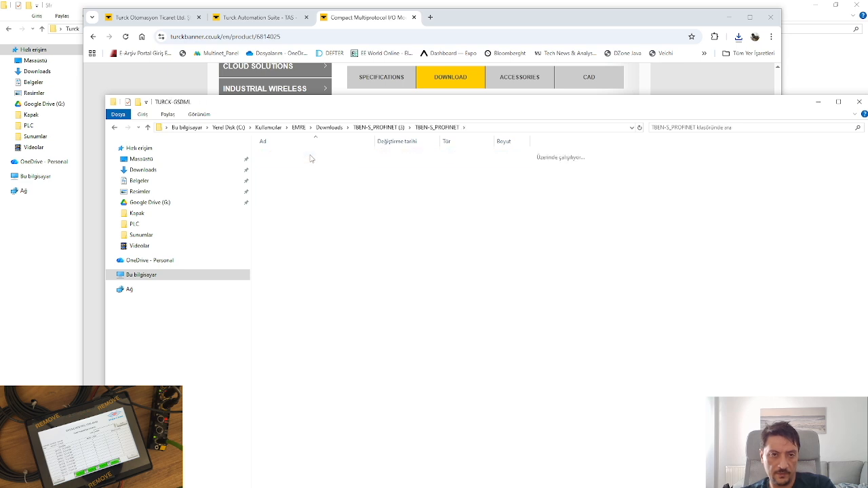
{"action": "left_click_drag", "start_coordinate": [375, 142], "coordinate": [433, 142]}
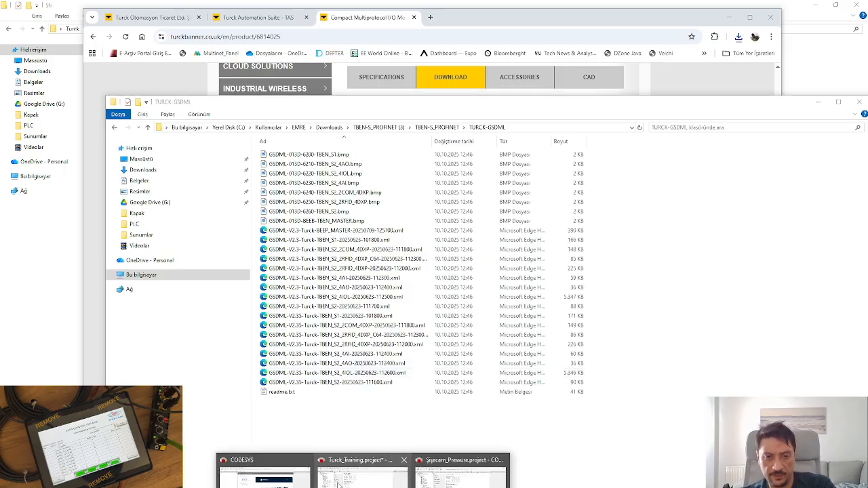
{"action": "left_click", "coordinate": [361, 475]}
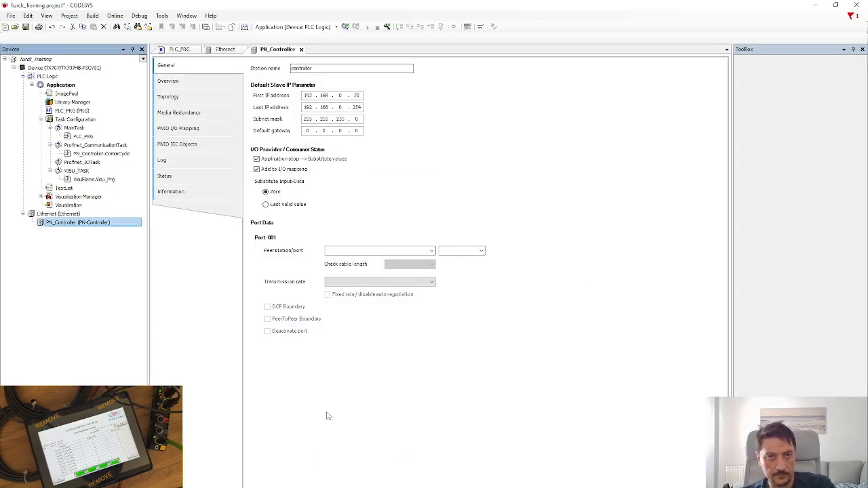
Glance at the Library Repository, close it, then open the Device Repository from Tools.
{"action": "left_click", "coordinate": [162, 17]}
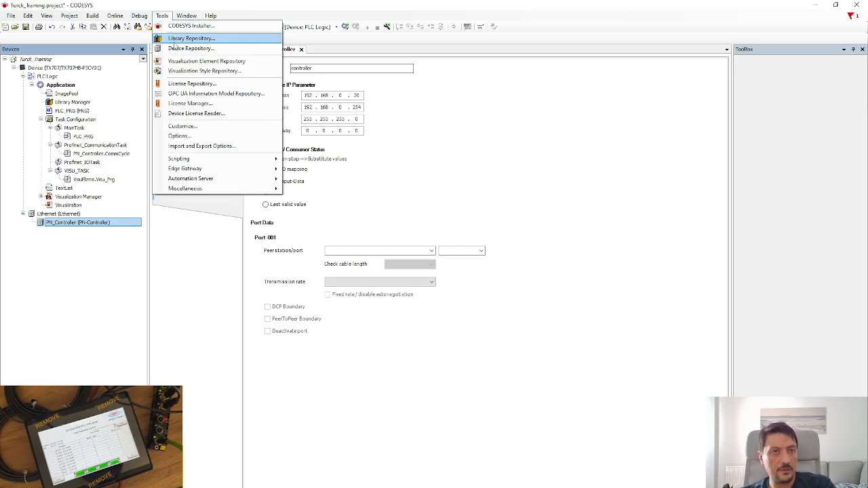
{"action": "left_click", "coordinate": [174, 40]}
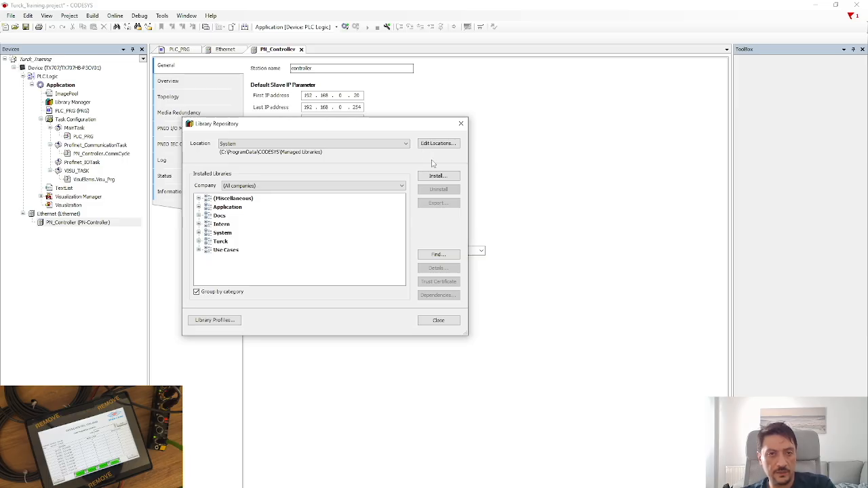
{"action": "left_click", "coordinate": [461, 124]}
{"action": "left_click", "coordinate": [162, 15]}
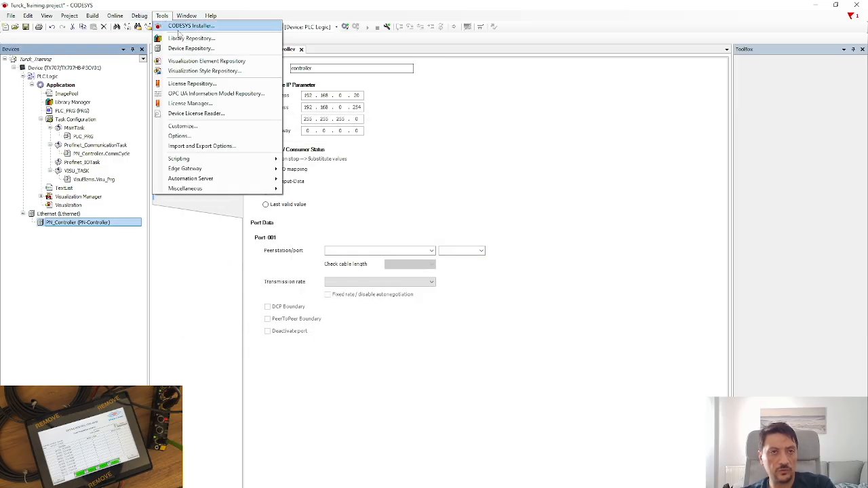
{"action": "left_click", "coordinate": [191, 50]}
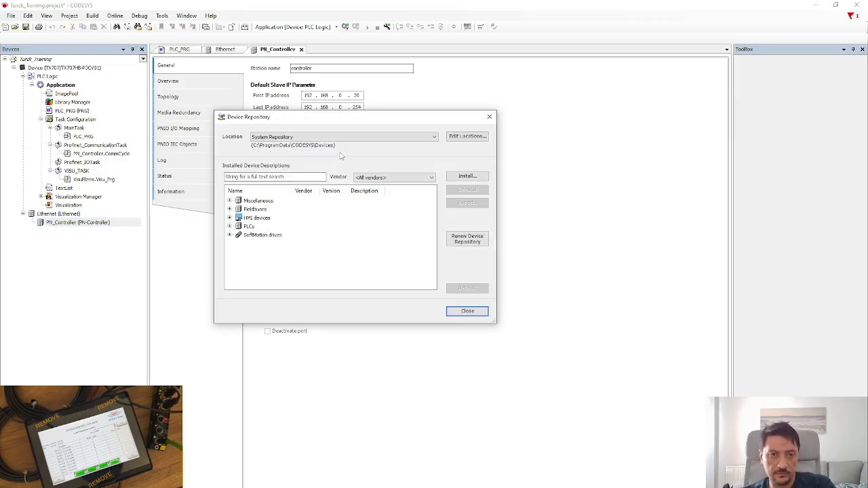
Try adding the Downloads TBEN-L_PROFINET folder as a new device repository location.
{"action": "left_click", "coordinate": [456, 137]}
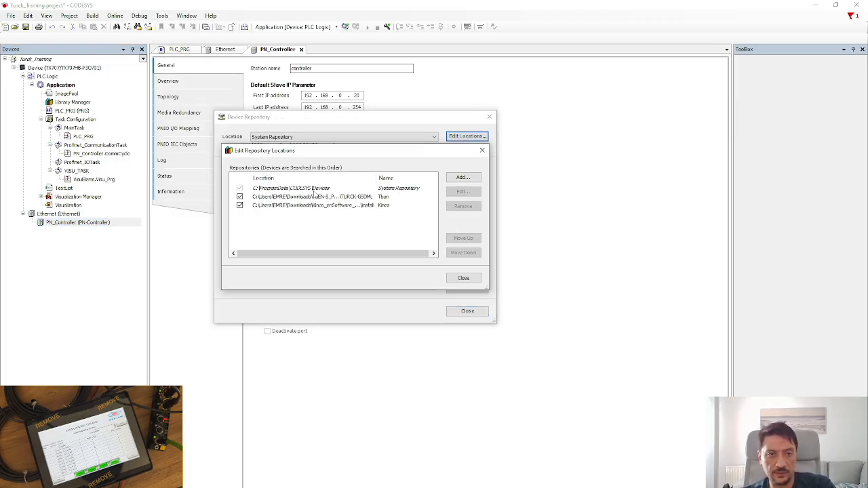
{"action": "left_click", "coordinate": [464, 178]}
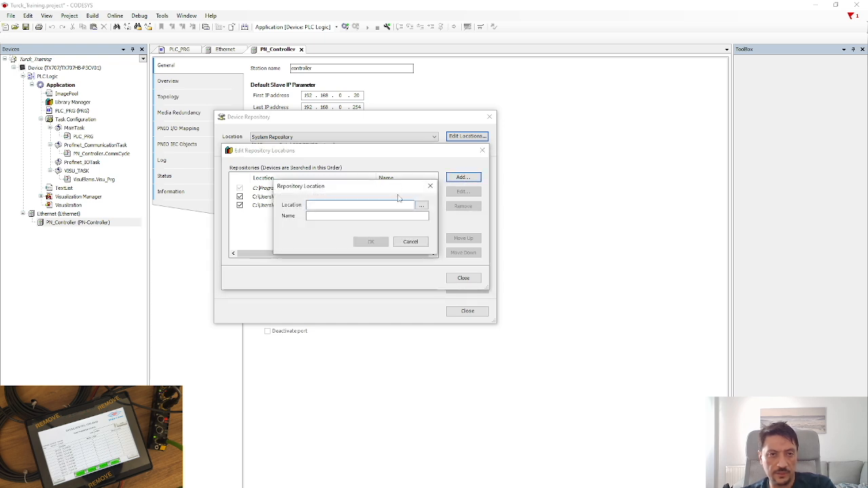
{"action": "left_click", "coordinate": [422, 205]}
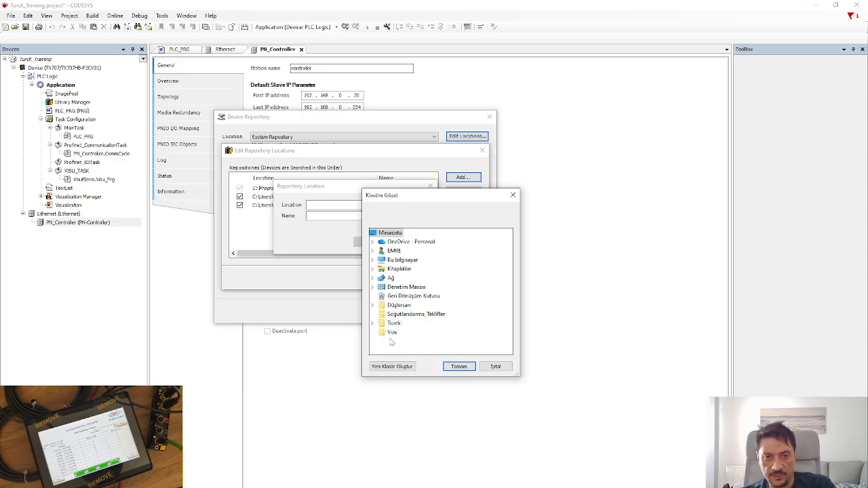
{"action": "left_click", "coordinate": [394, 251]}
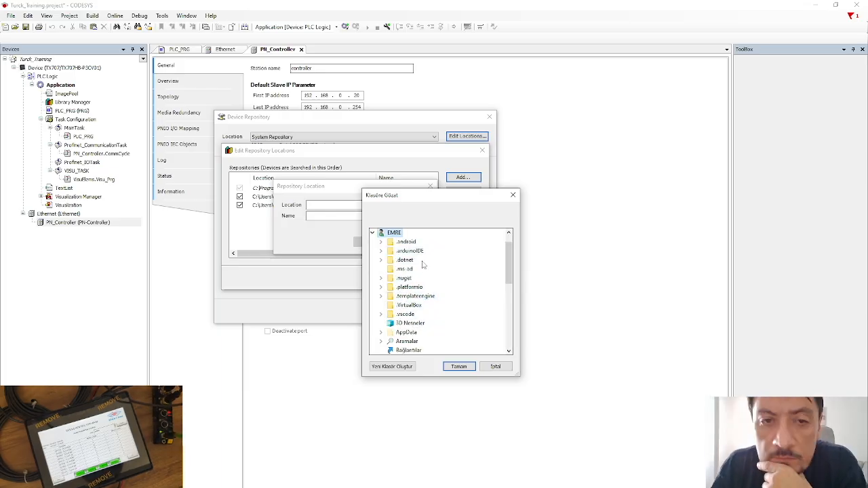
{"action": "scroll", "coordinate": [417, 292], "scroll_direction": "down", "scroll_amount": 3}
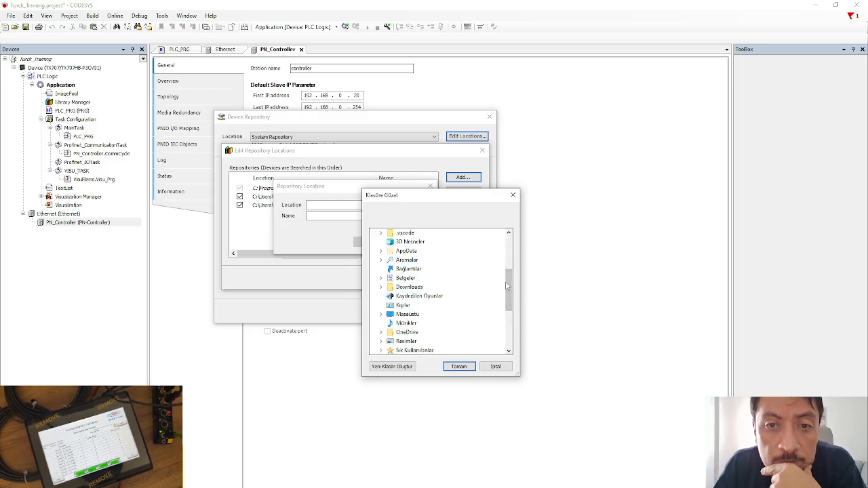
{"action": "left_click_drag", "start_coordinate": [510, 288], "coordinate": [521, 301]}
{"action": "double_click", "coordinate": [410, 242]}
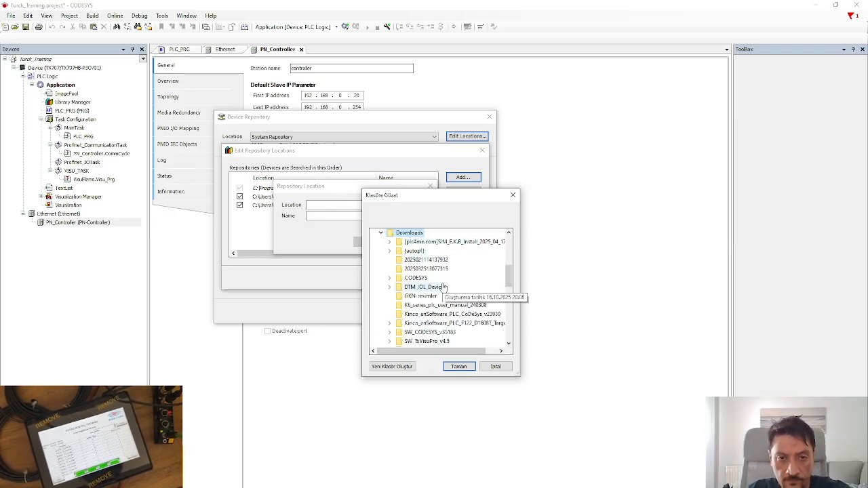
{"action": "scroll", "coordinate": [440, 287], "scroll_direction": "down", "scroll_amount": 2}
{"action": "left_click", "coordinate": [437, 306]}
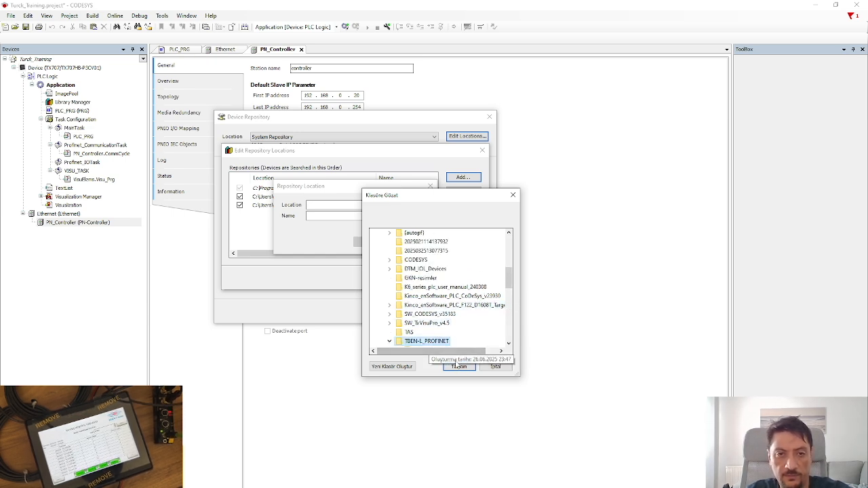
{"action": "left_click", "coordinate": [459, 367]}
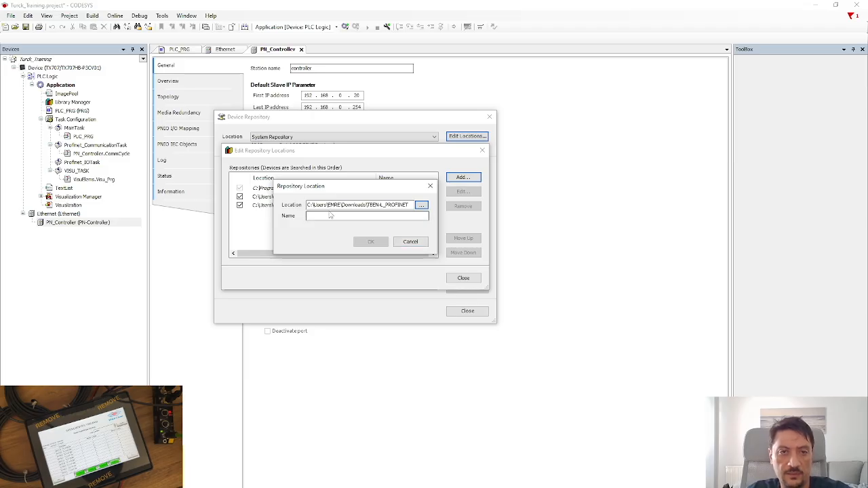
Cancel the new location, check the TBEN-S PROFINET location path, and close Edit Locations.
{"action": "left_click_drag", "start_coordinate": [332, 189], "coordinate": [294, 253]}
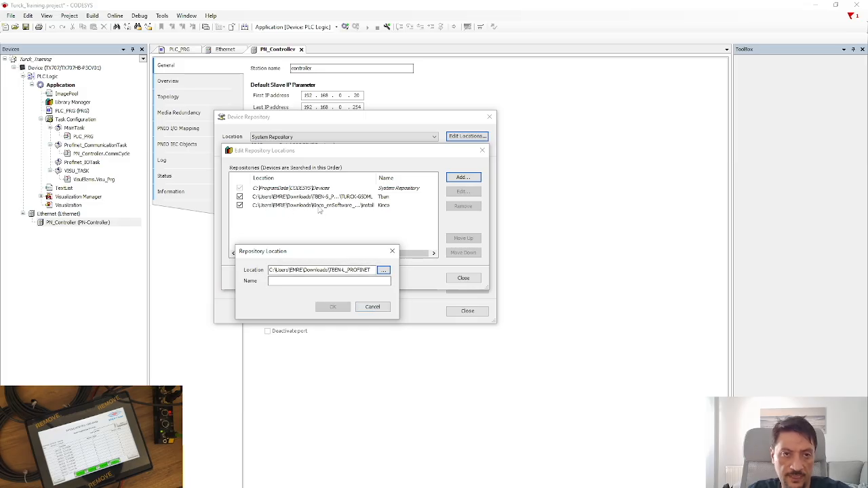
{"action": "left_click", "coordinate": [379, 309]}
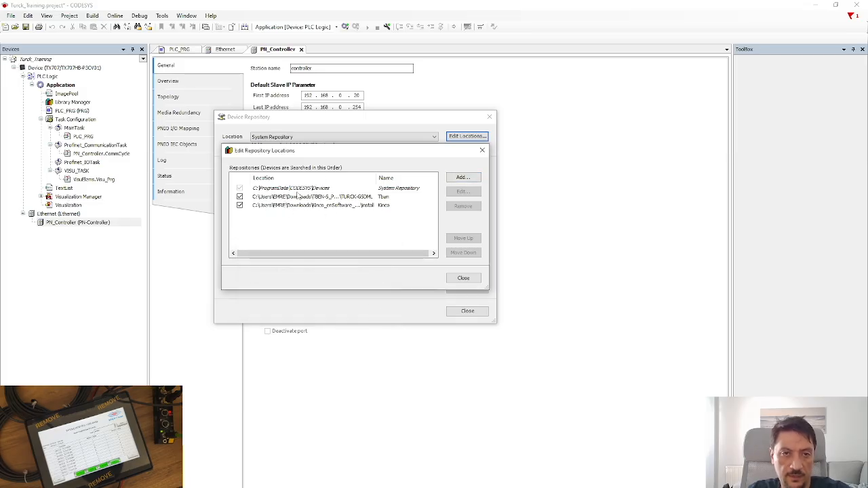
{"action": "left_click_drag", "start_coordinate": [377, 178], "coordinate": [429, 178]}
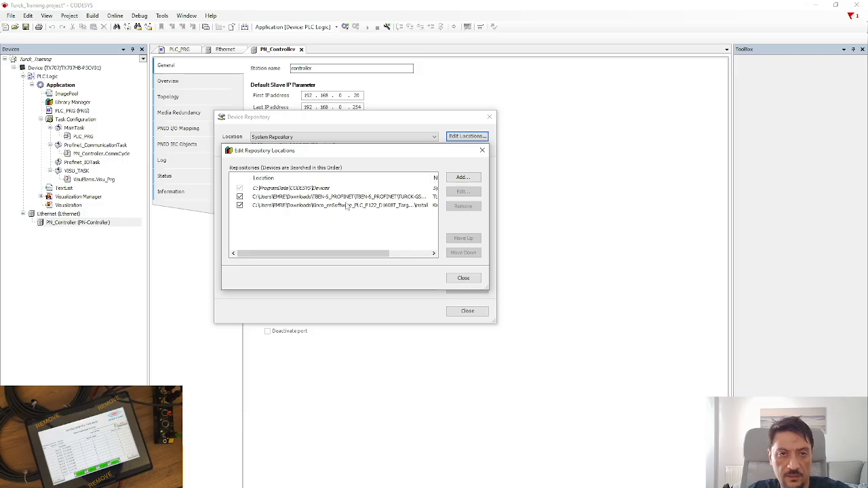
{"action": "left_click", "coordinate": [320, 198]}
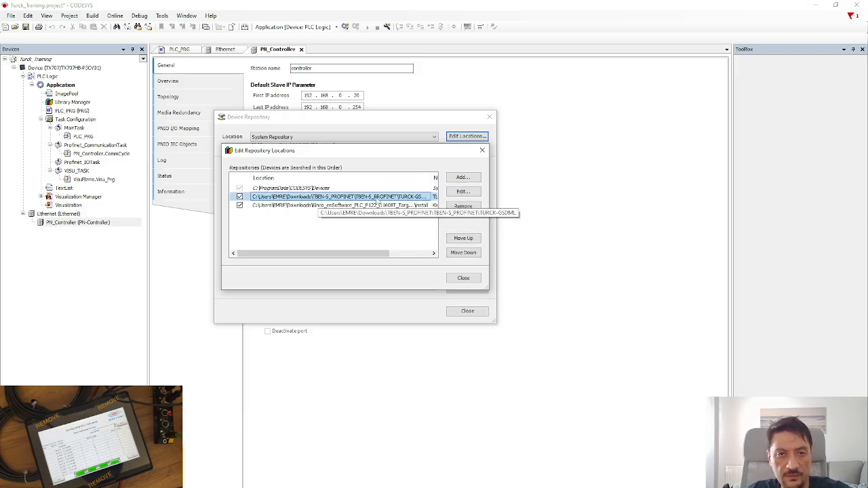
{"action": "left_click", "coordinate": [464, 279]}
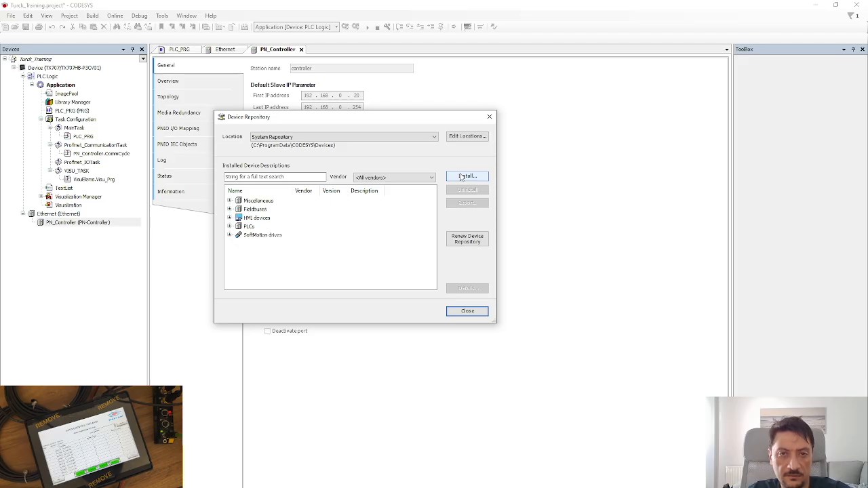
Install the downloaded XML device description and close the Device Repository.
{"action": "left_click", "coordinate": [462, 176]}
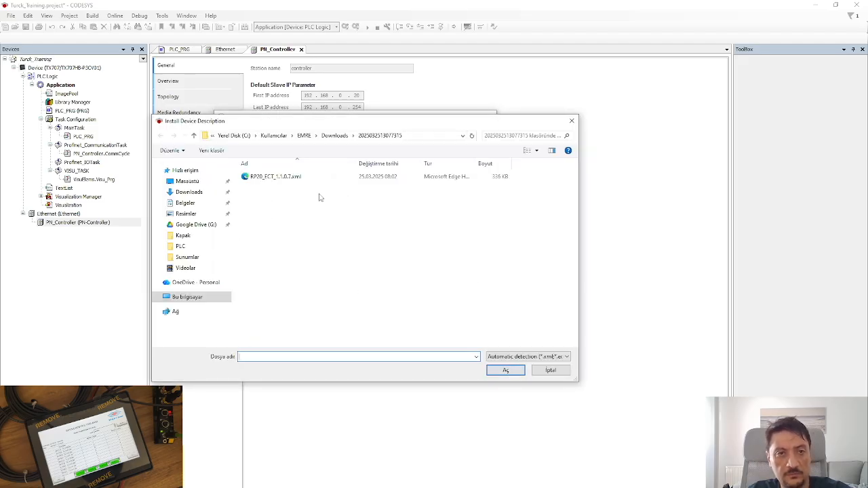
{"action": "double_click", "coordinate": [282, 177]}
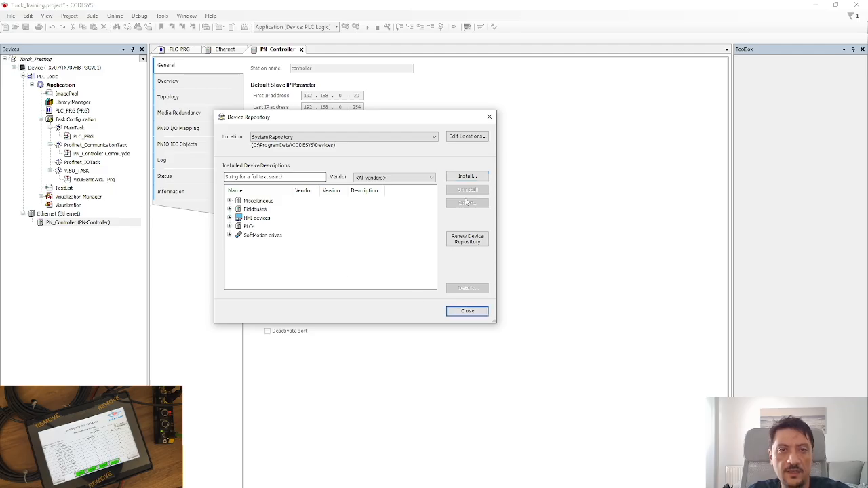
{"action": "left_click", "coordinate": [467, 312]}
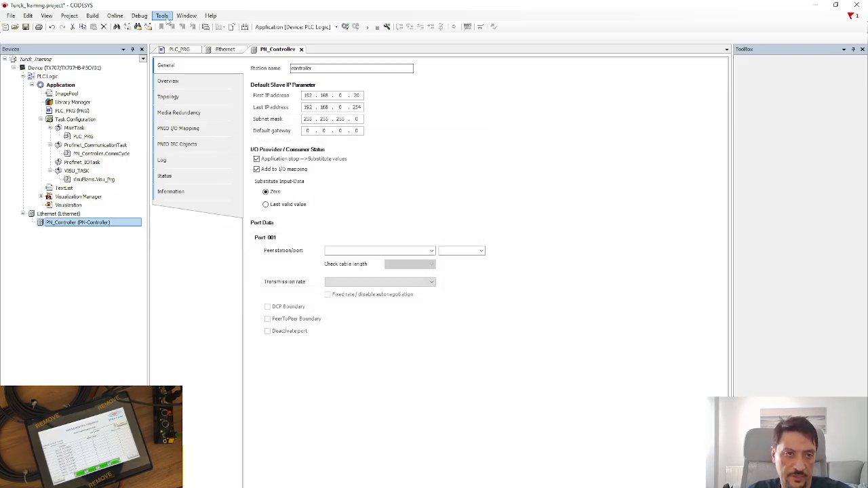
Add a Turck TBEN-S2-4IOL module under PN_Controller and close the device catalogue.
{"action": "right_click", "coordinate": [83, 228]}
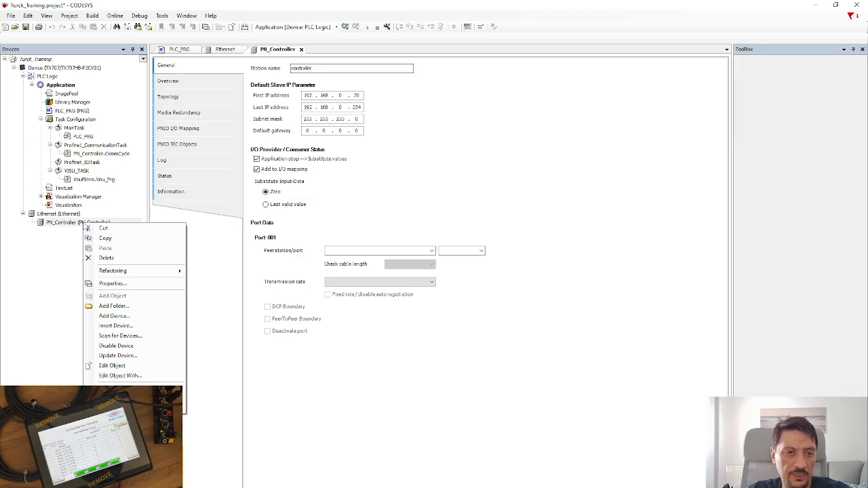
{"action": "left_click", "coordinate": [132, 316]}
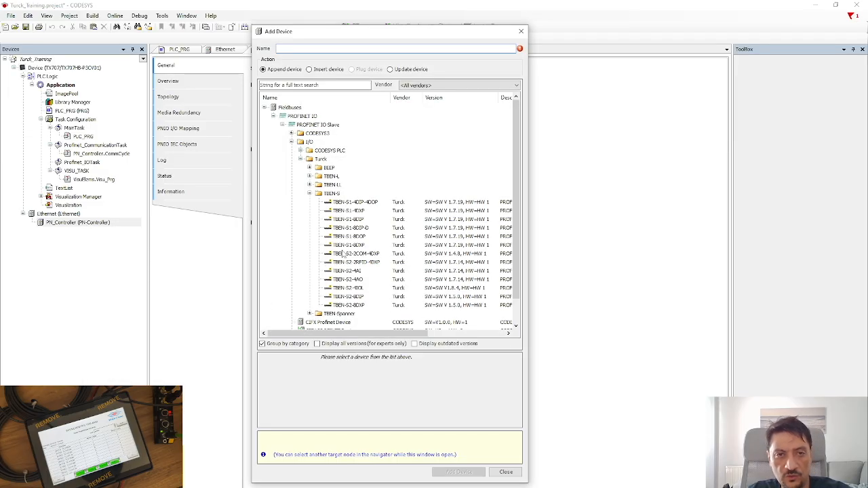
{"action": "left_click", "coordinate": [345, 211]}
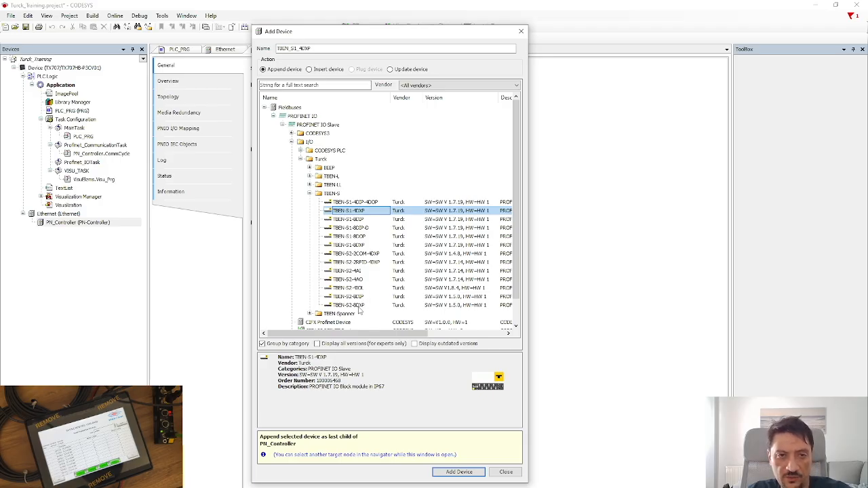
{"action": "left_click", "coordinate": [360, 288]}
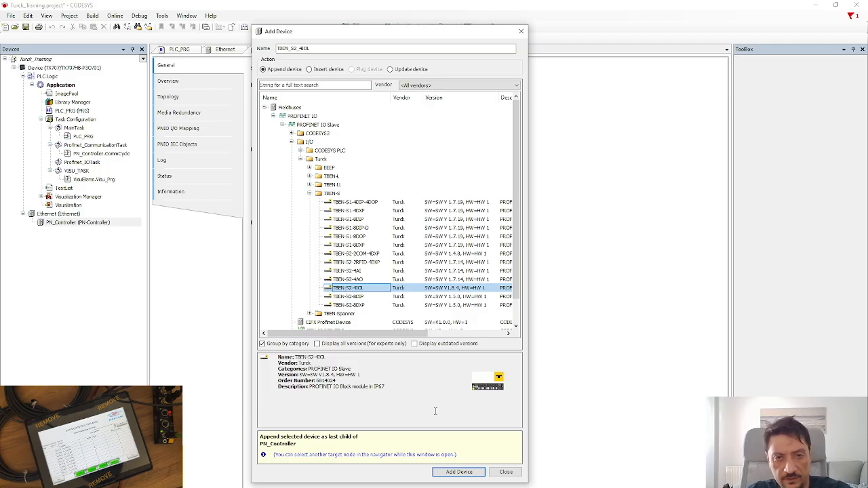
{"action": "left_click", "coordinate": [453, 473]}
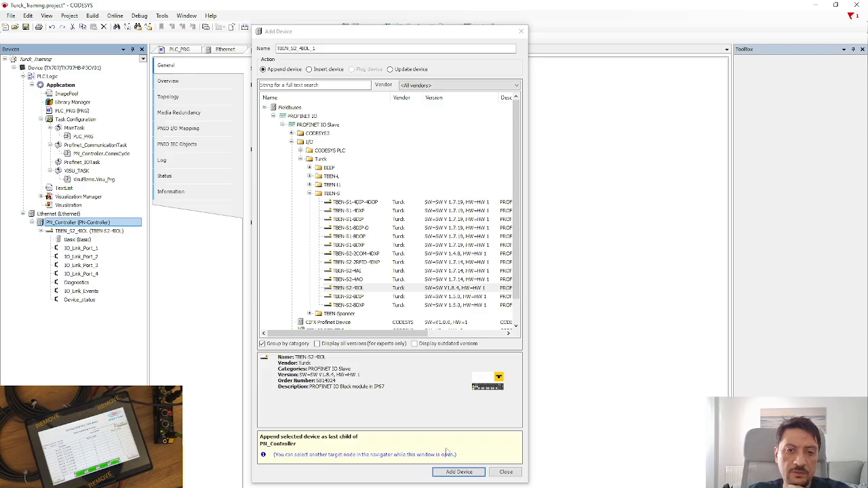
{"action": "left_click", "coordinate": [505, 473]}
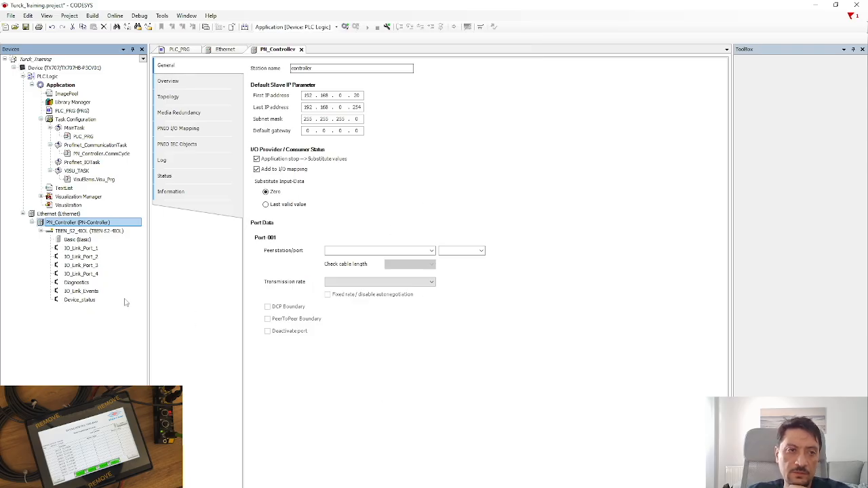
Inspect the TBEN_S2_4IOL submodules, then open its editor showing IP 192.168.0.20 and station turck-tben-s2-4iol.
{"action": "left_click", "coordinate": [59, 232]}
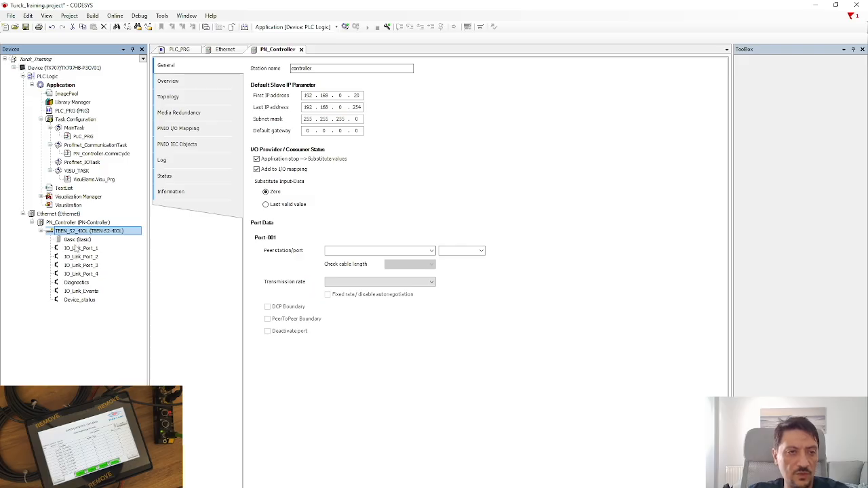
{"action": "left_click", "coordinate": [76, 257]}
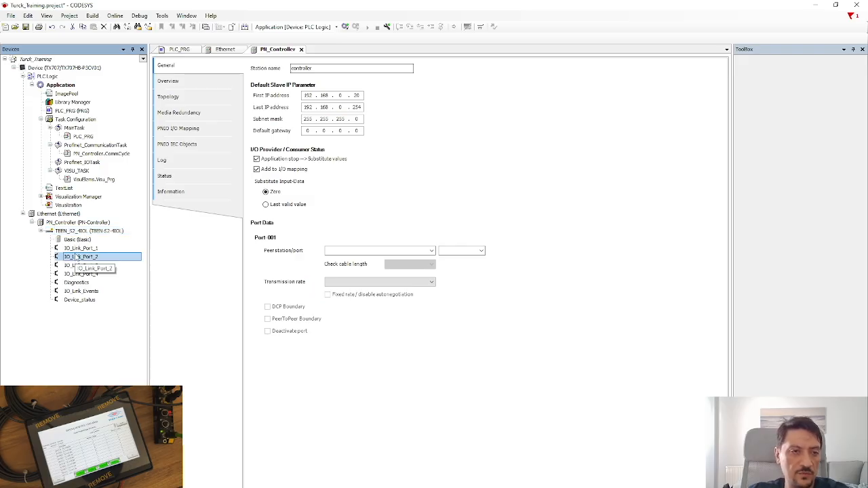
{"action": "left_click", "coordinate": [85, 274]}
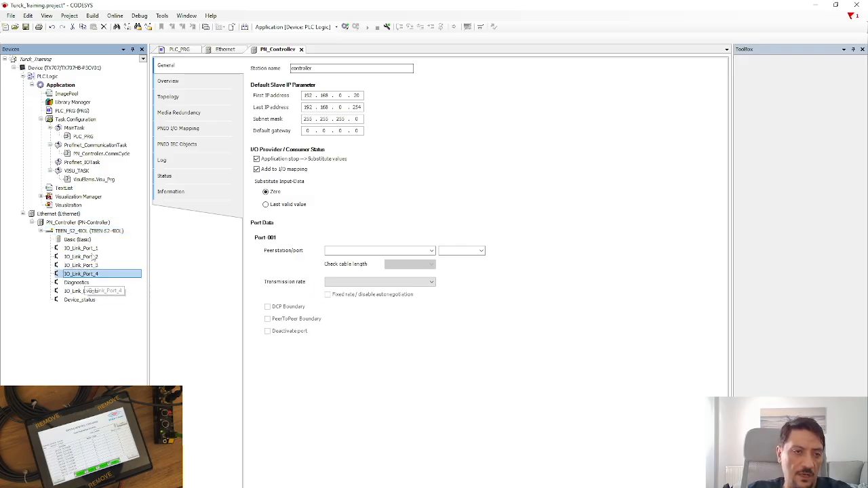
{"action": "left_click", "coordinate": [93, 283]}
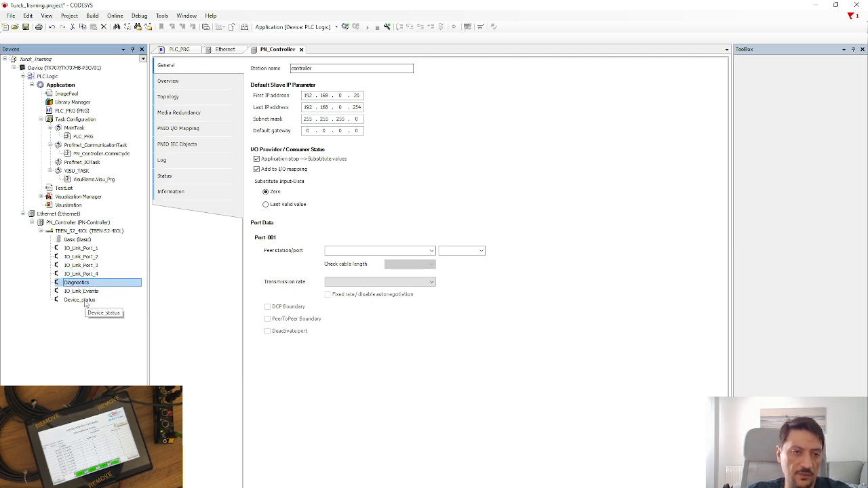
{"action": "left_click", "coordinate": [86, 301]}
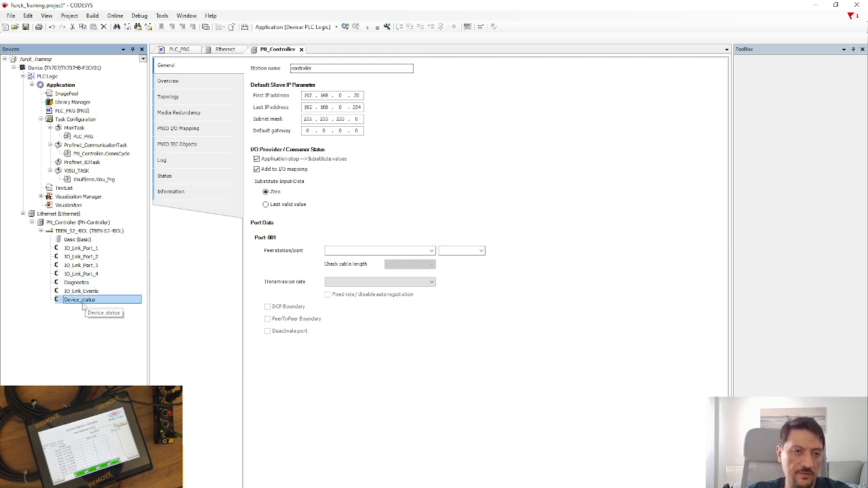
{"action": "left_click", "coordinate": [83, 241]}
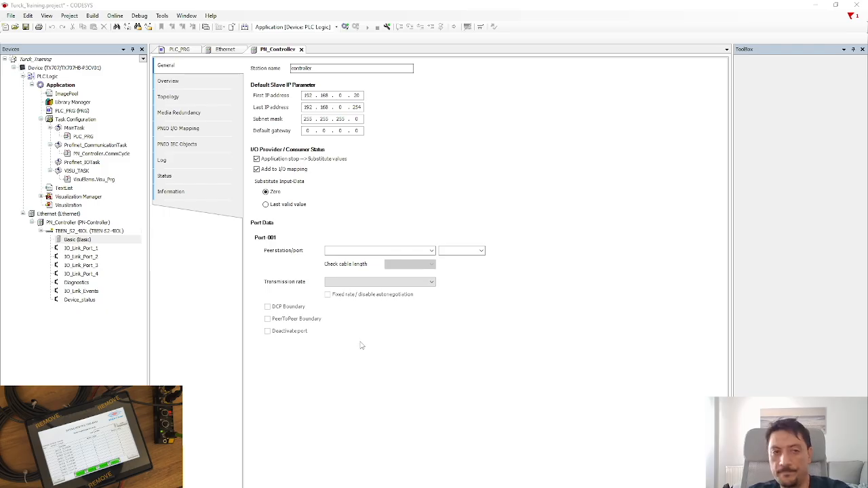
{"action": "left_click", "coordinate": [77, 232]}
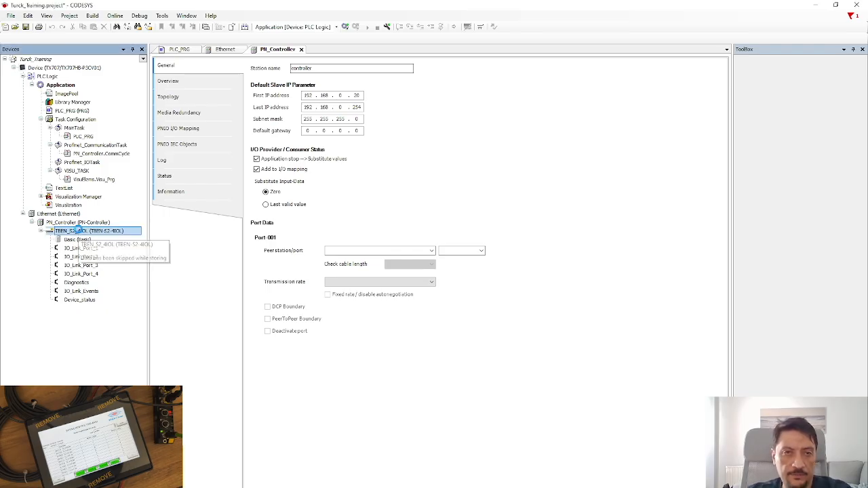
{"action": "double_click", "coordinate": [78, 231]}
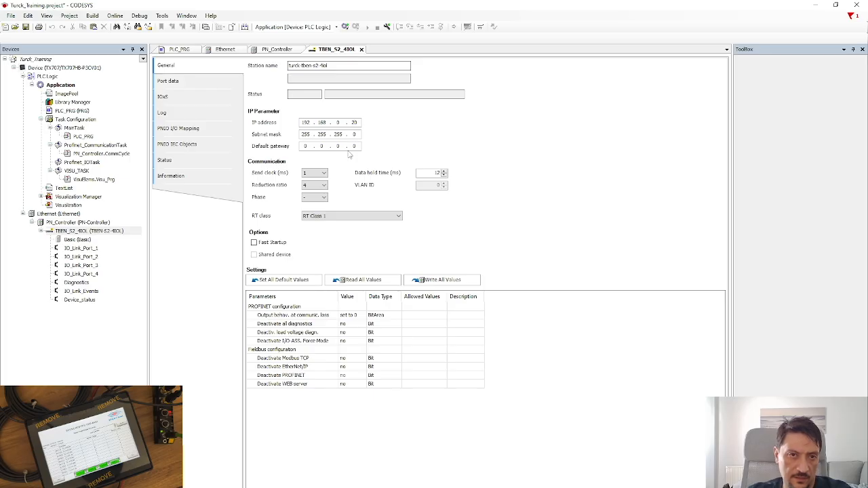
Review the PN_Controller's default slave IP address range and station name.
{"action": "double_click", "coordinate": [95, 222]}
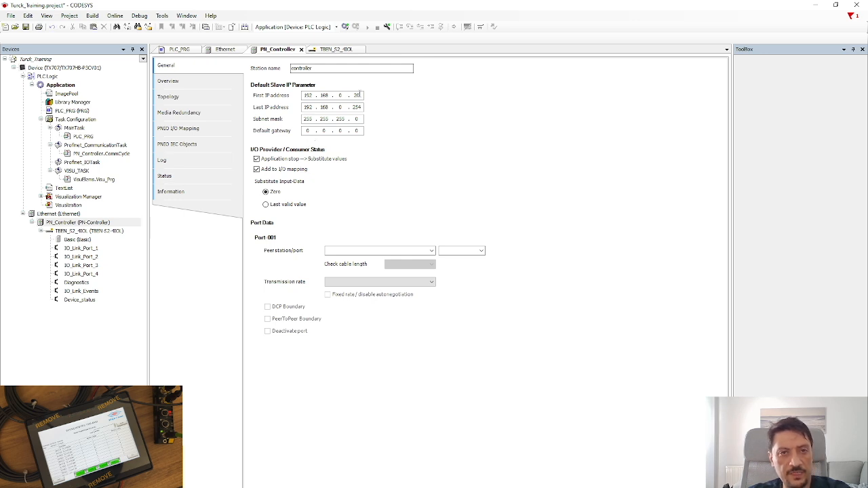
{"action": "left_click", "coordinate": [344, 107]}
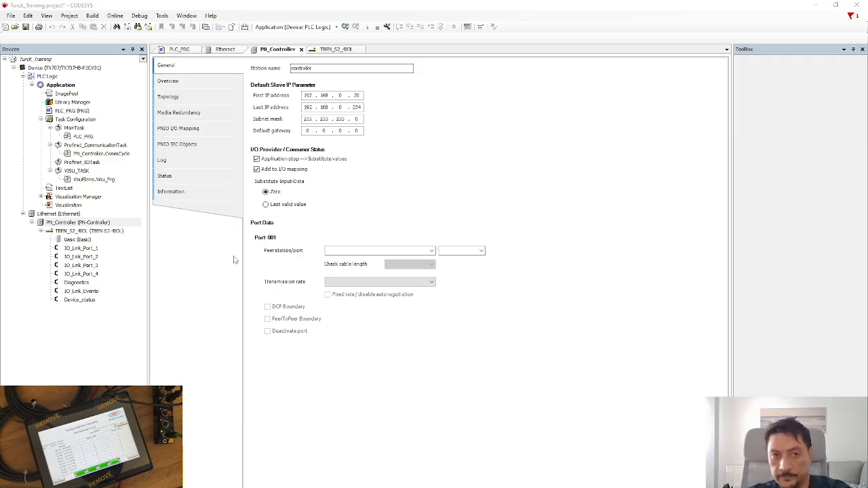
{"action": "left_click", "coordinate": [336, 69]}
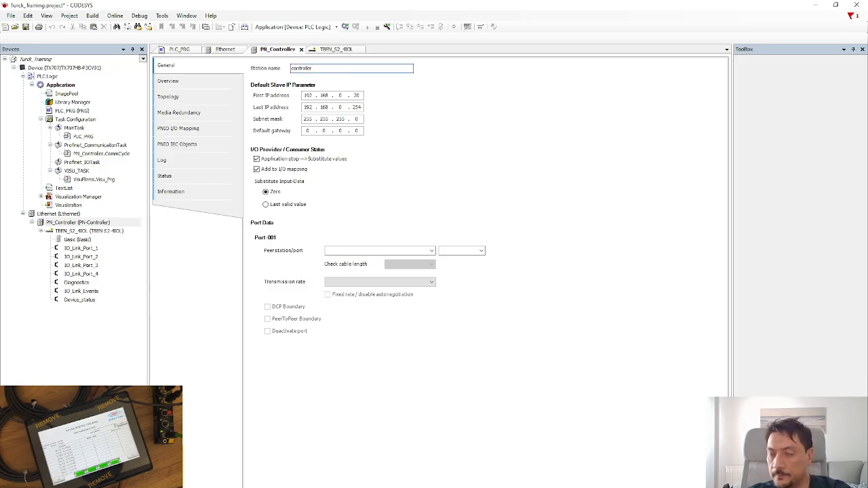
{"action": "left_click", "coordinate": [482, 251]}
{"action": "left_click", "coordinate": [482, 251]}
{"action": "left_click", "coordinate": [428, 252]}
Open the TBEN_S2_4IOL's Basic submodule parameters and select IO_Link_Port_1.
{"action": "double_click", "coordinate": [82, 232]}
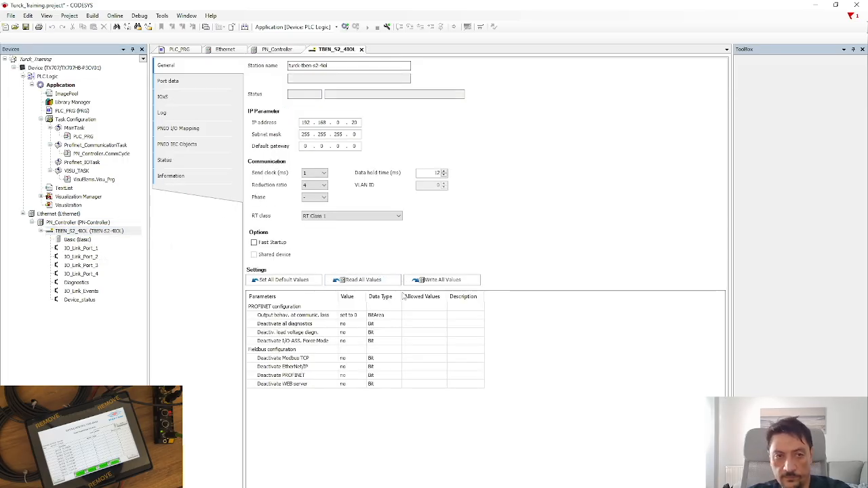
{"action": "double_click", "coordinate": [80, 241]}
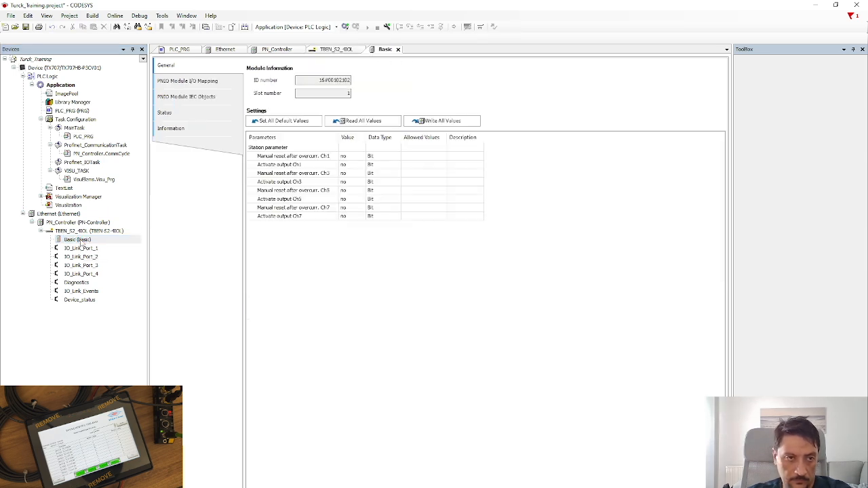
{"action": "left_click", "coordinate": [86, 257]}
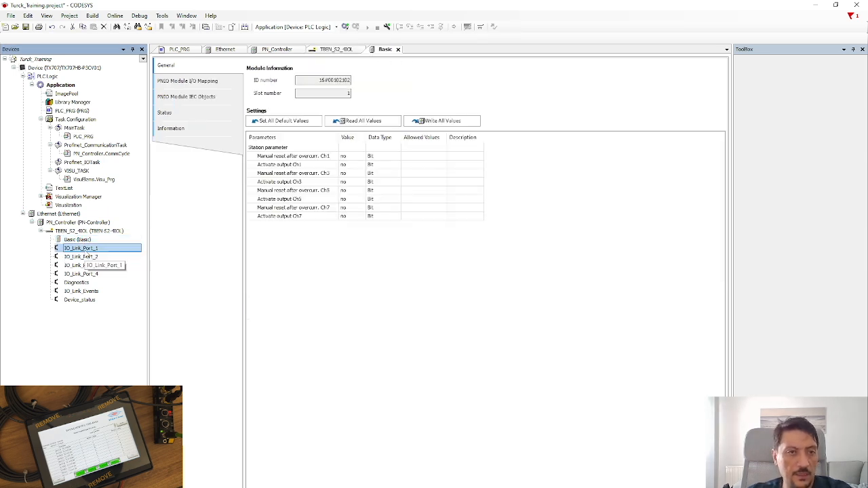
{"action": "left_click", "coordinate": [83, 250]}
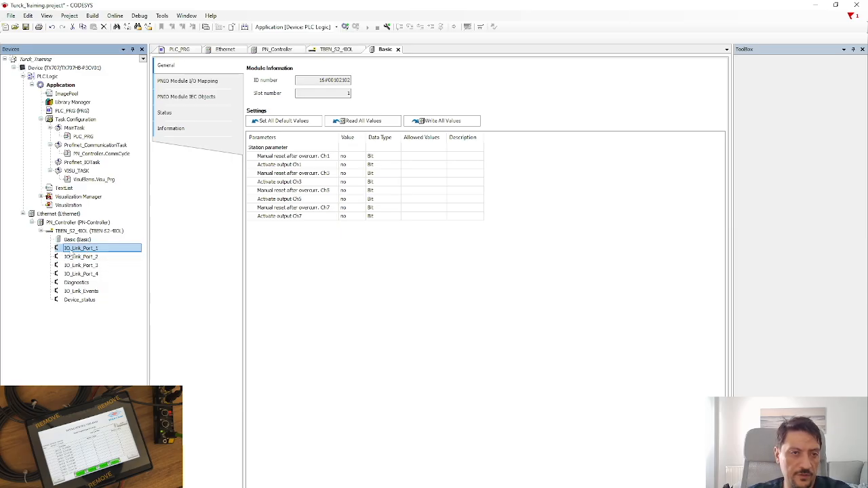
Open Plug Device for IO_Link_Port_1 and expand the Turck group under PROFINET IO Module.
{"action": "right_click", "coordinate": [71, 250]}
{"action": "left_click", "coordinate": [64, 253]}
{"action": "right_click", "coordinate": [72, 251]}
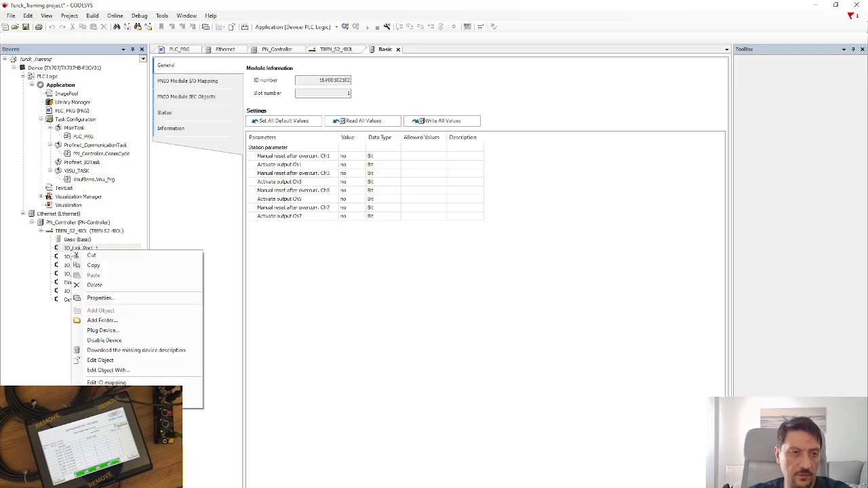
{"action": "left_click", "coordinate": [128, 331]}
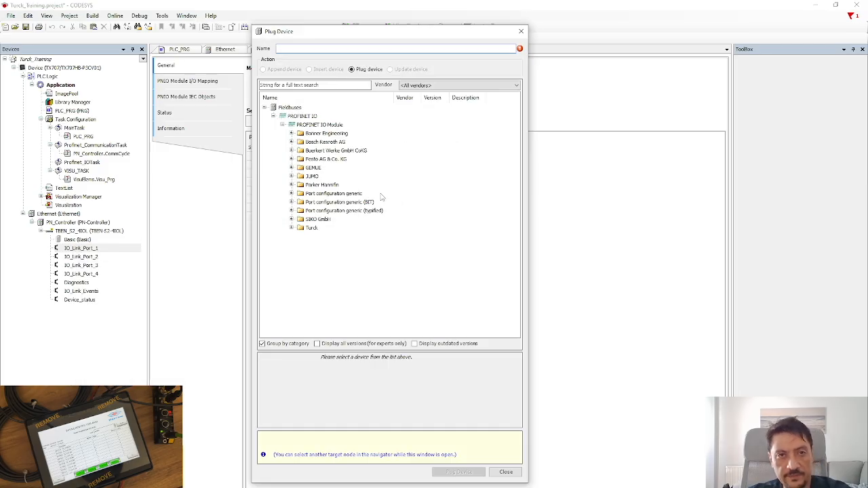
{"action": "left_click", "coordinate": [320, 228]}
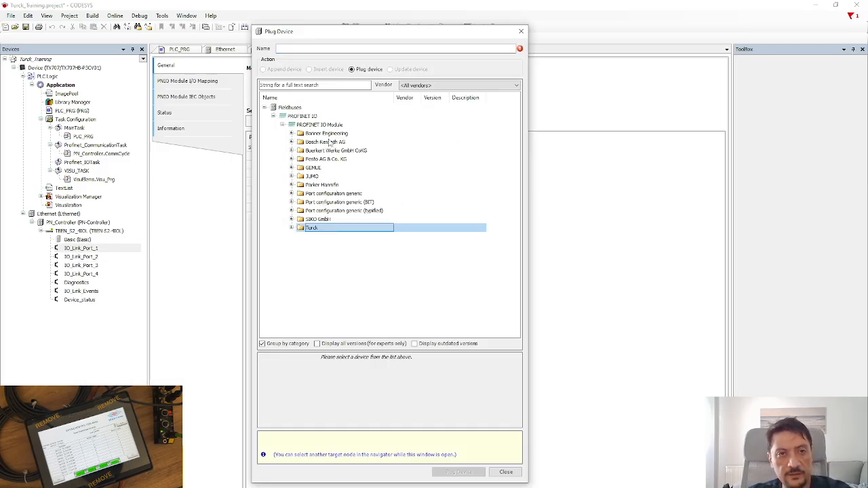
{"action": "left_click", "coordinate": [313, 168]}
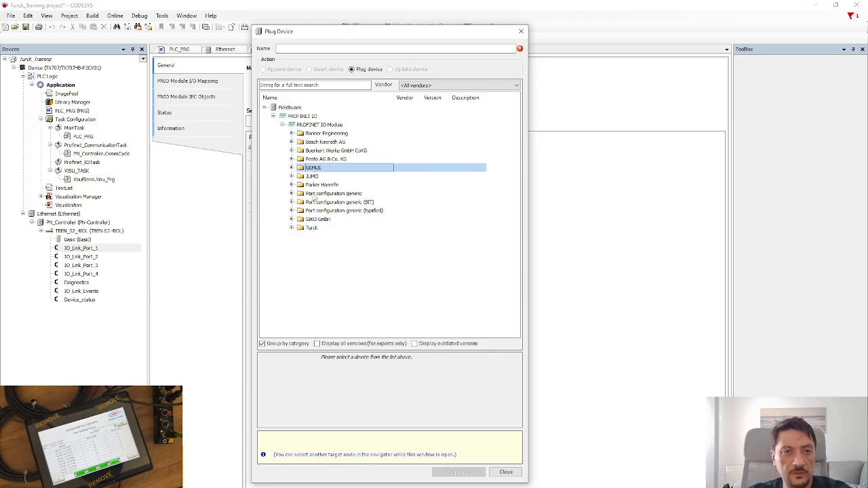
{"action": "left_click", "coordinate": [292, 228]}
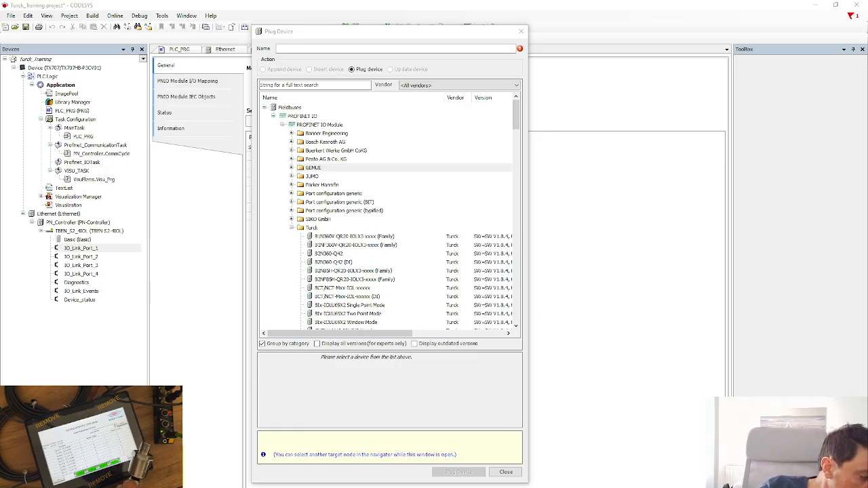
Browse the Turck device list, examining the PT10A-xxxx-IOL-H1141 variants.
{"action": "left_click", "coordinate": [334, 289]}
{"action": "scroll", "coordinate": [340, 291], "scroll_direction": "down", "scroll_amount": 1}
{"action": "scroll", "coordinate": [339, 292], "scroll_direction": "down", "scroll_amount": 6}
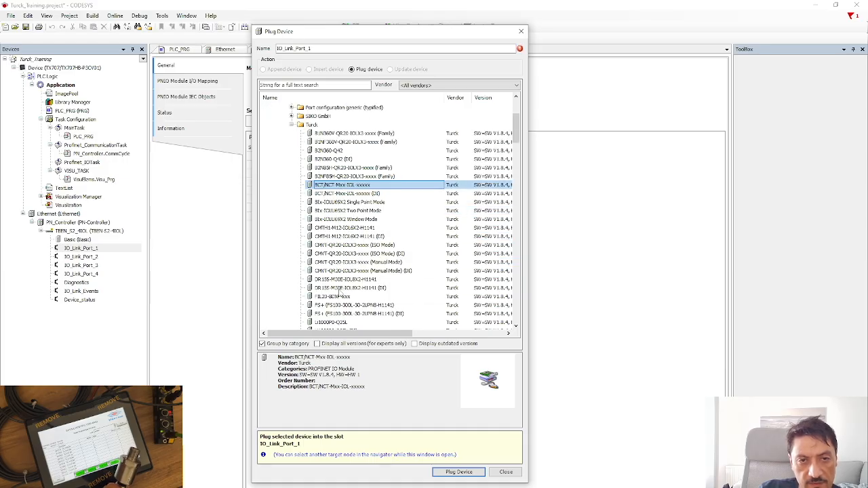
{"action": "scroll", "coordinate": [342, 294], "scroll_direction": "down", "scroll_amount": 11}
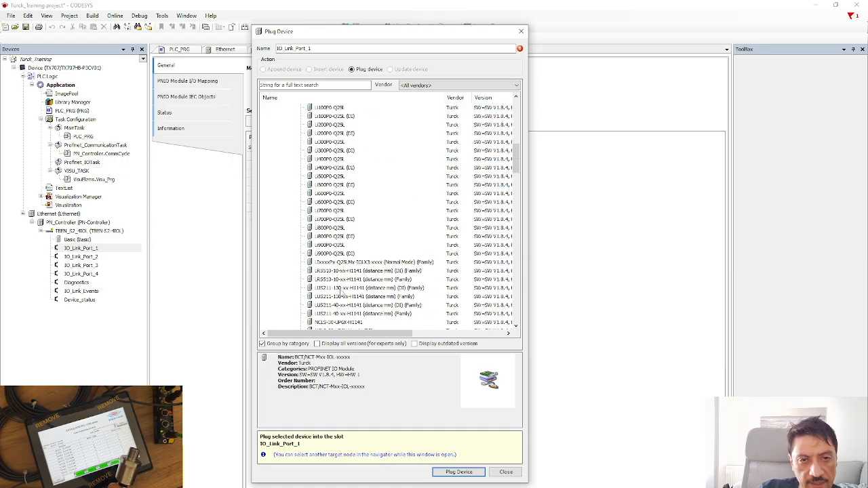
{"action": "scroll", "coordinate": [337, 316], "scroll_direction": "down", "scroll_amount": 2}
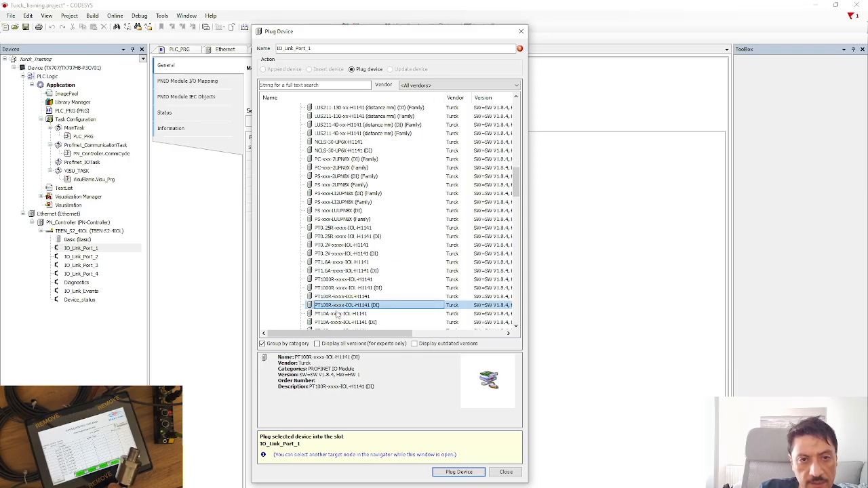
{"action": "left_click", "coordinate": [339, 314]}
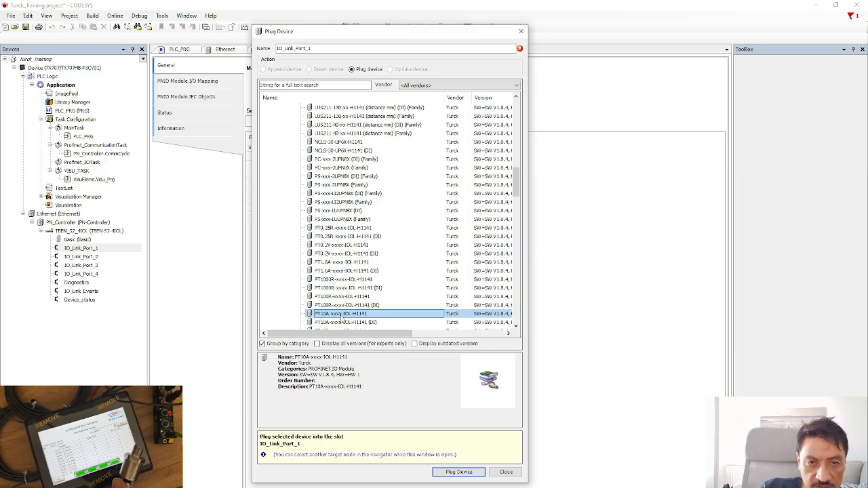
{"action": "scroll", "coordinate": [349, 317], "scroll_direction": "down", "scroll_amount": 1}
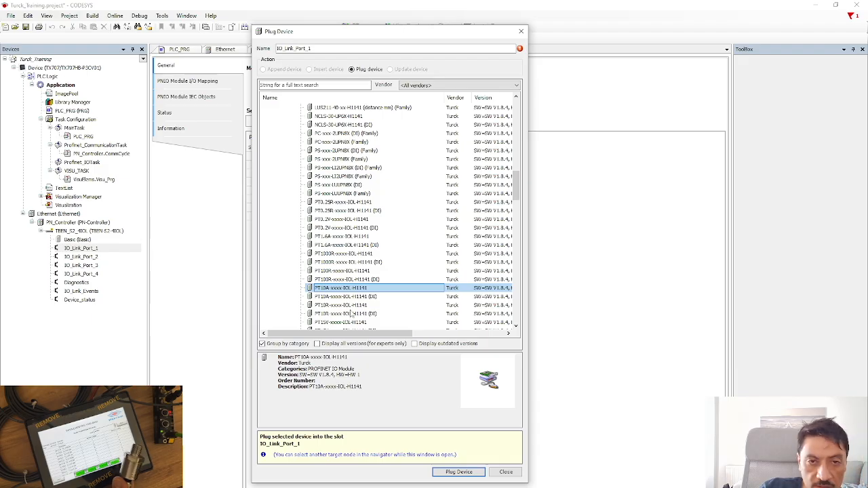
{"action": "left_click", "coordinate": [360, 297]}
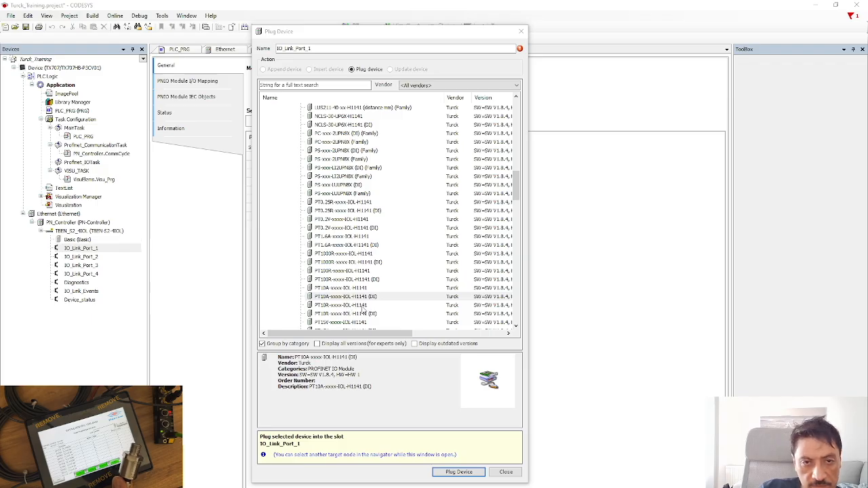
Plug the PT10R-xxxx-IOL-H1141 sensor into IO_Link_Port_1 and close the catalogue.
{"action": "left_click", "coordinate": [363, 307]}
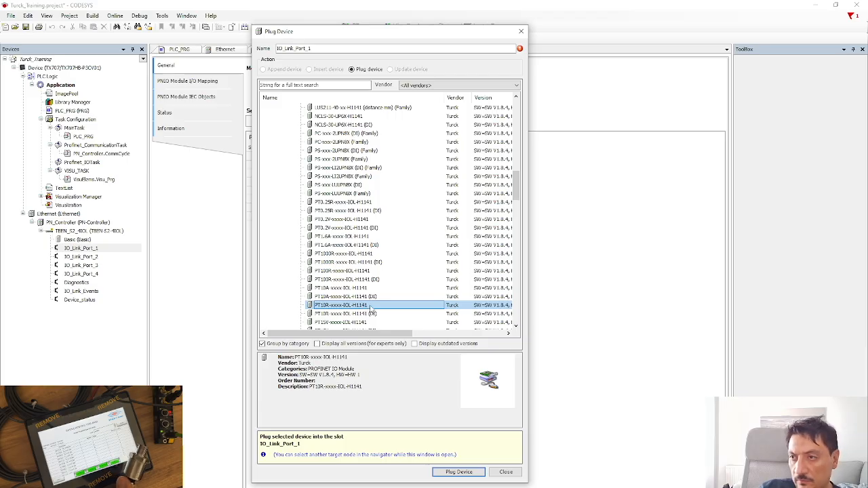
{"action": "left_click", "coordinate": [348, 297]}
{"action": "left_click", "coordinate": [348, 306]}
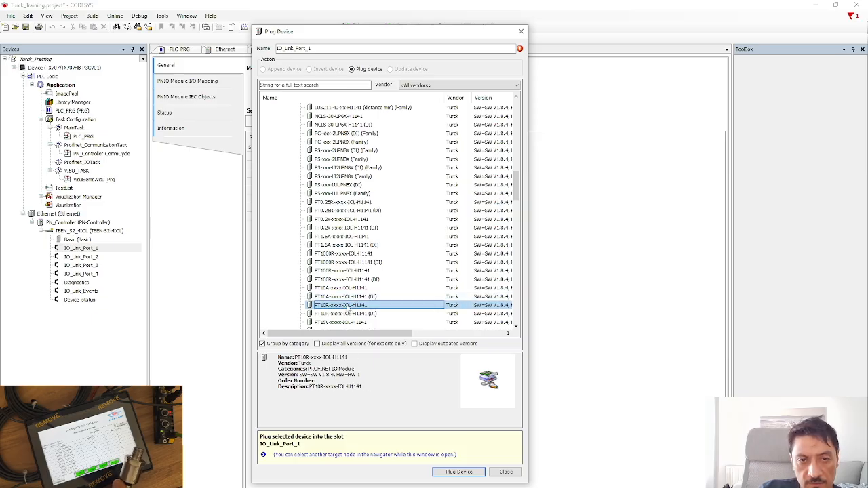
{"action": "left_click", "coordinate": [356, 298]}
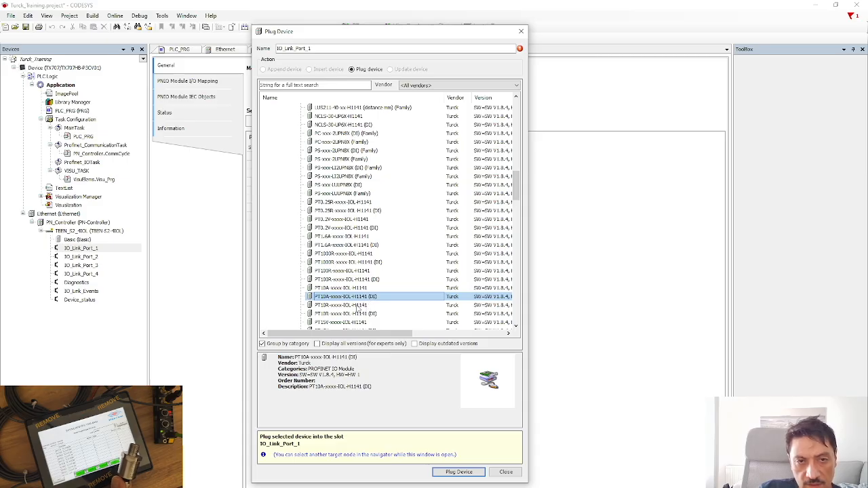
{"action": "left_click", "coordinate": [357, 306]}
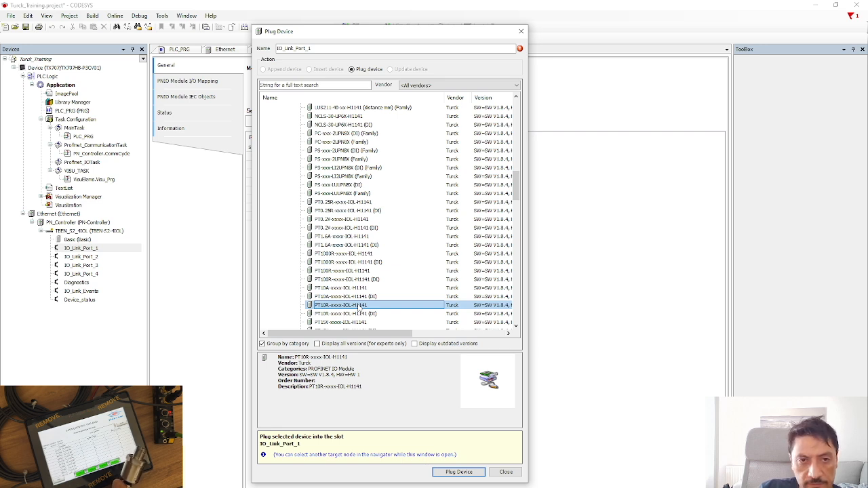
{"action": "double_click", "coordinate": [359, 307]}
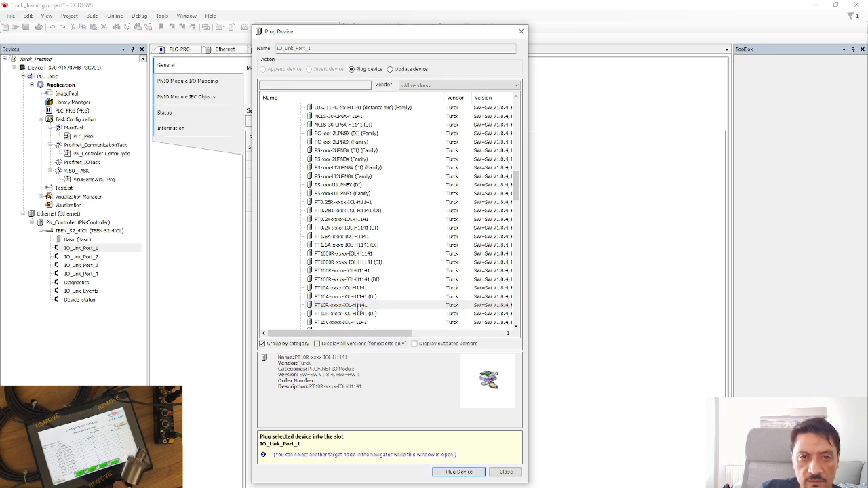
{"action": "left_click", "coordinate": [506, 472]}
Widen the Devices pane, plug a PT10R-xxxx-IOL-H1141 into IO_Link_Port_2, and close the catalogue.
{"action": "left_click", "coordinate": [83, 258]}
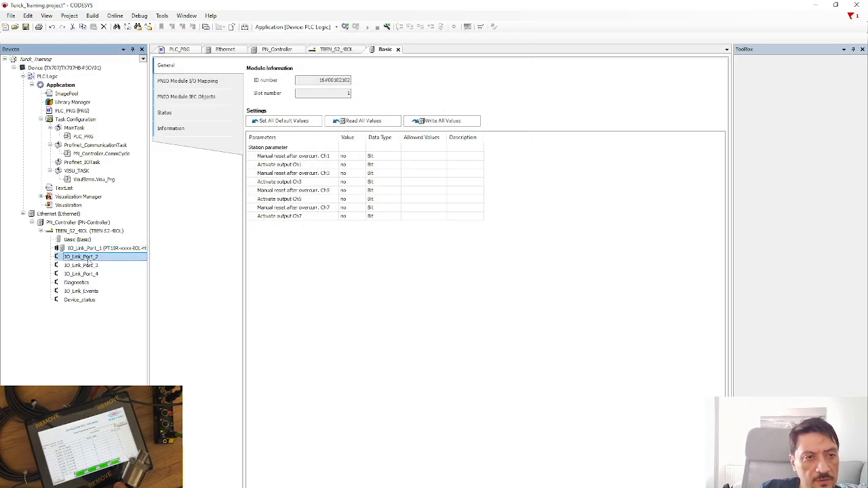
{"action": "left_click_drag", "start_coordinate": [150, 255], "coordinate": [211, 256]}
{"action": "right_click", "coordinate": [94, 261]}
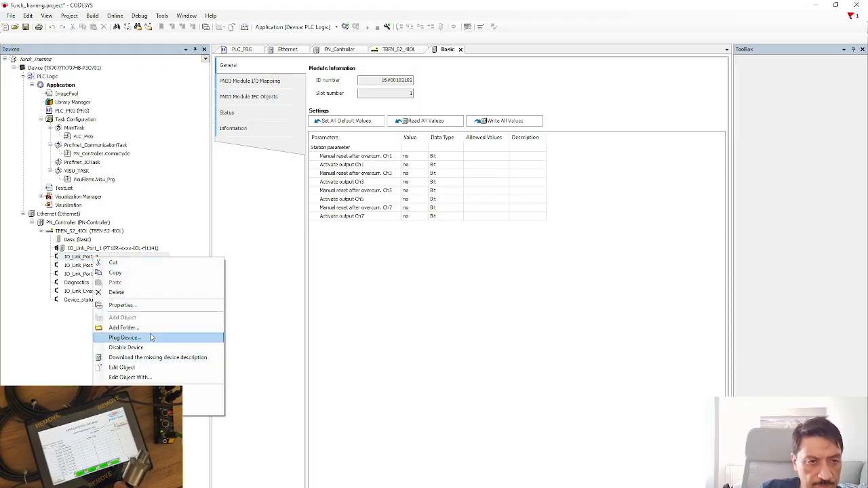
{"action": "left_click", "coordinate": [151, 337]}
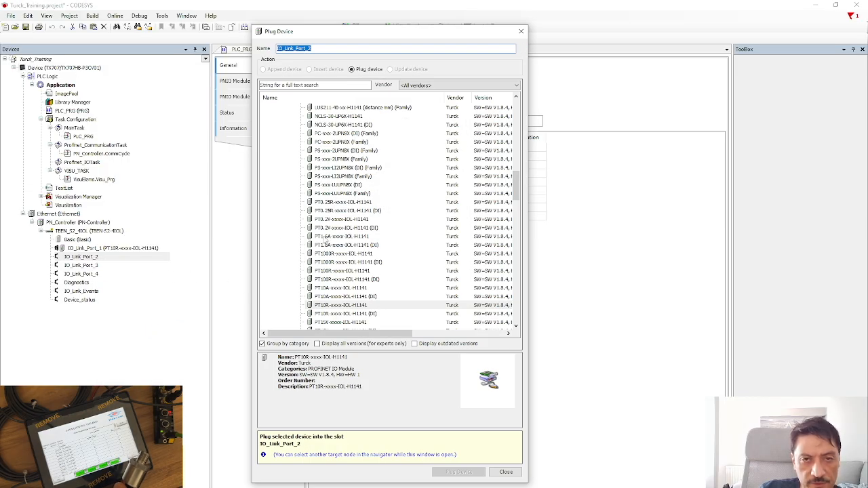
{"action": "left_click", "coordinate": [355, 306]}
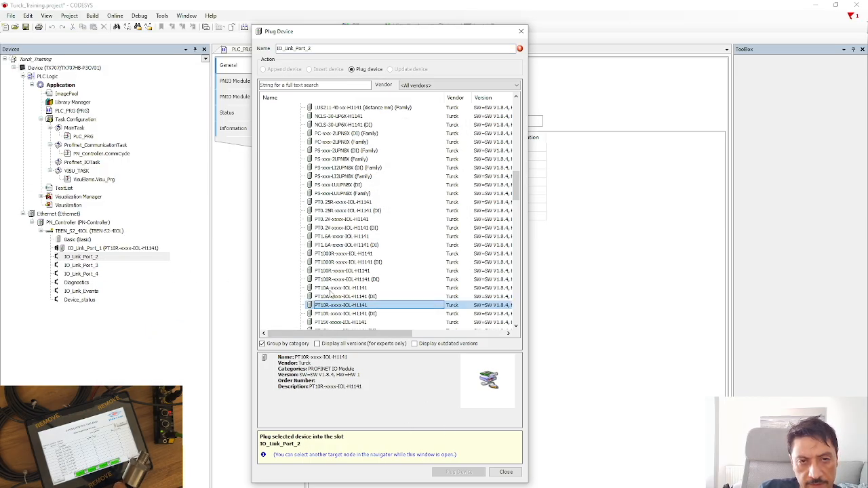
{"action": "left_click", "coordinate": [339, 298]}
{"action": "left_click", "coordinate": [342, 305]}
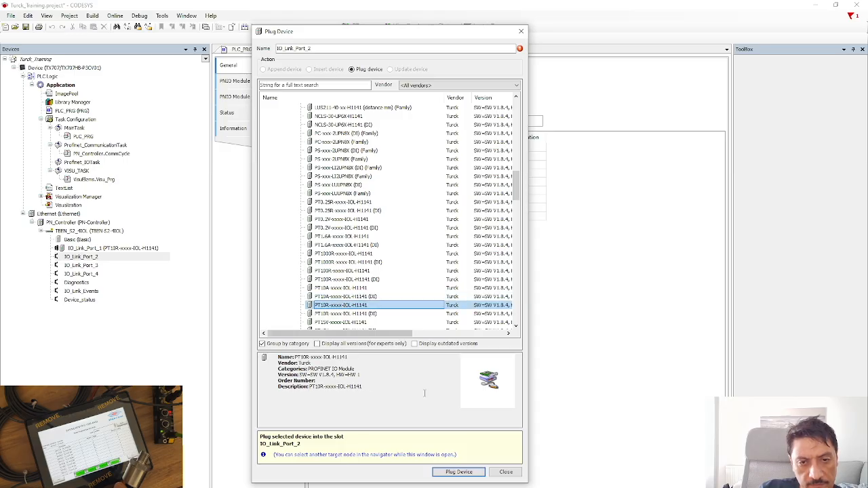
{"action": "left_click", "coordinate": [459, 472]}
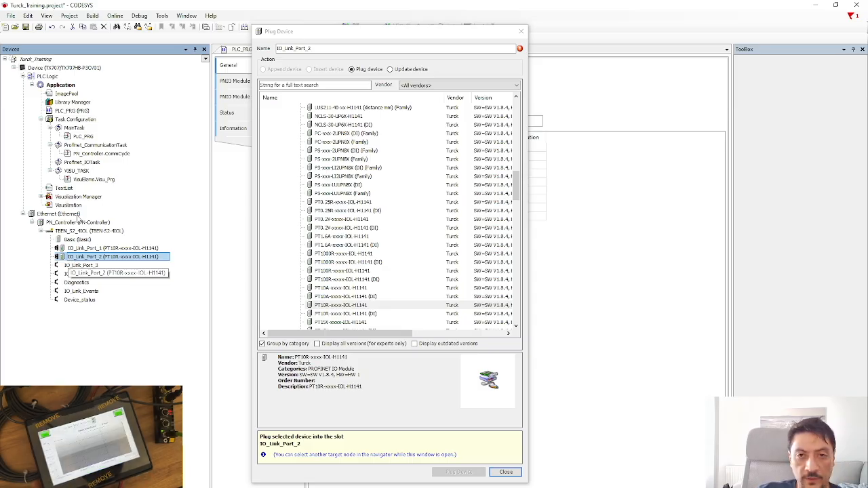
{"action": "left_click", "coordinate": [226, 217]}
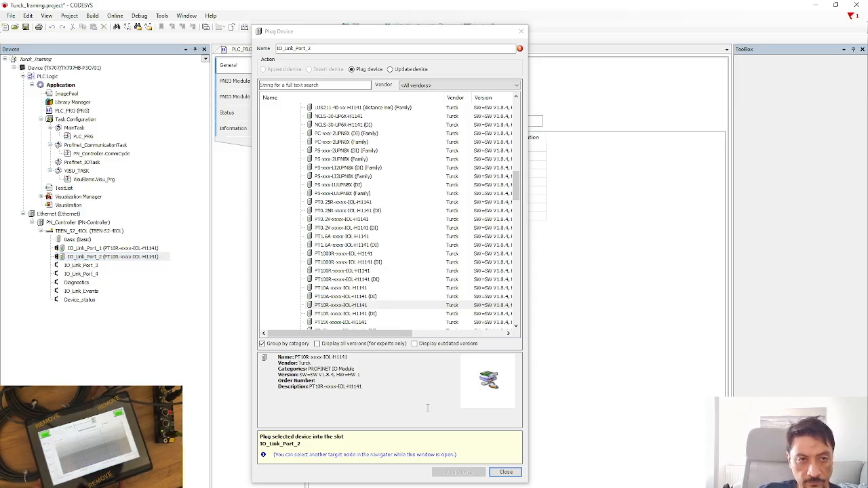
{"action": "left_click", "coordinate": [506, 472]}
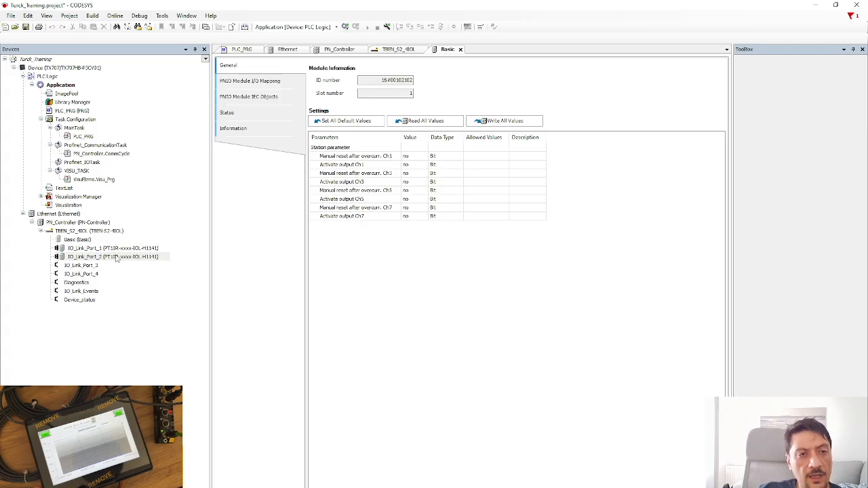
Open the IO_Link_Port_3 editor tab, then the Basic (Basic) station parameters tab.
{"action": "left_click", "coordinate": [85, 268]}
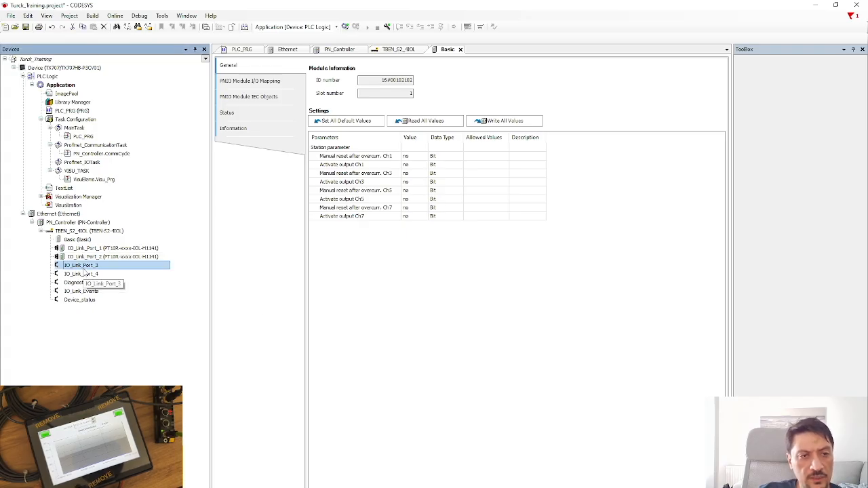
{"action": "left_click", "coordinate": [84, 275]}
{"action": "left_click", "coordinate": [84, 266]}
{"action": "left_click", "coordinate": [85, 275]}
{"action": "left_click", "coordinate": [84, 266]}
{"action": "left_click", "coordinate": [81, 275]}
{"action": "left_click", "coordinate": [82, 266]}
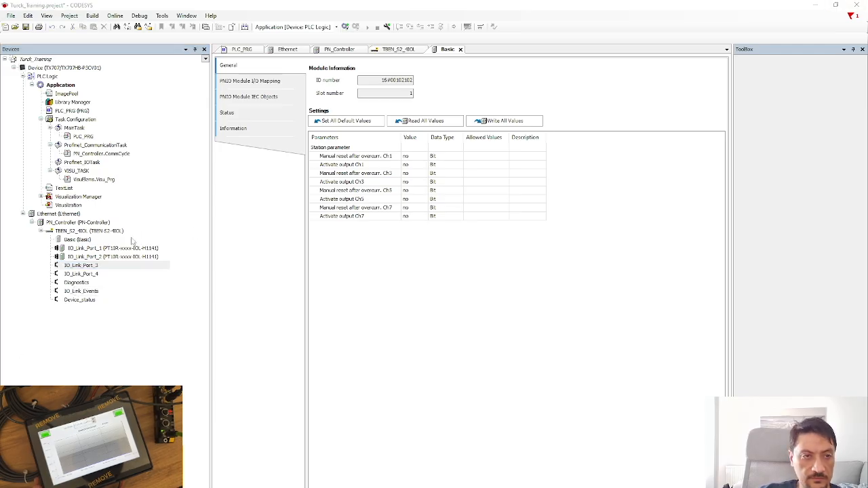
{"action": "left_click", "coordinate": [88, 265]}
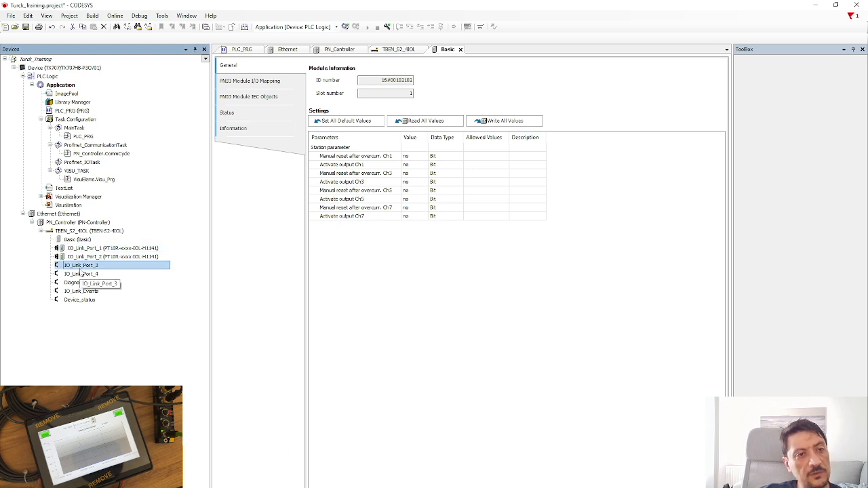
{"action": "double_click", "coordinate": [80, 267]}
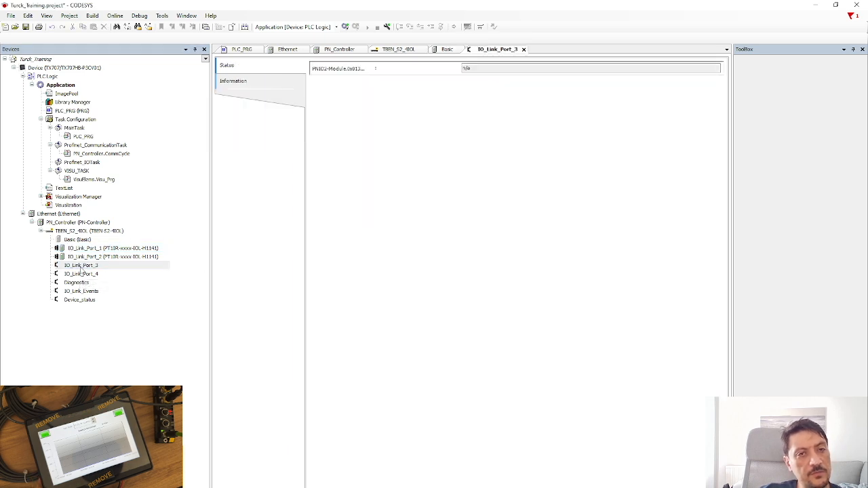
{"action": "double_click", "coordinate": [78, 240]}
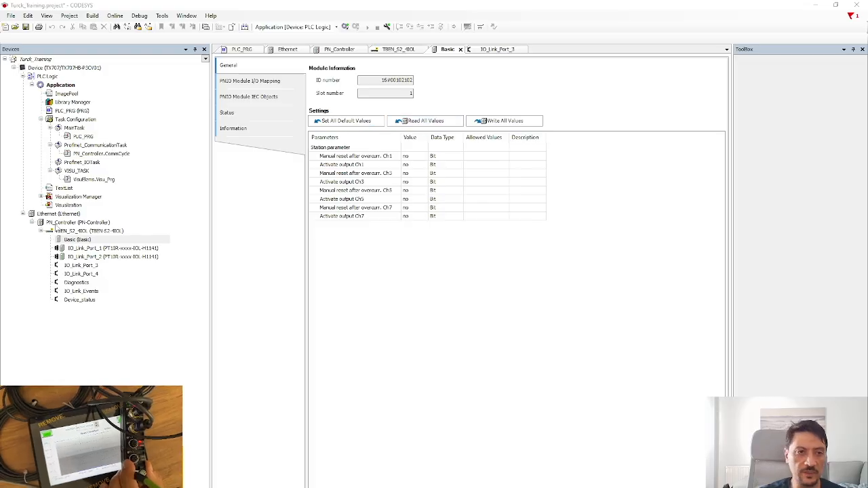
Set Activate output Ch5 to yes in the Basic parameters.
{"action": "double_click", "coordinate": [78, 241]}
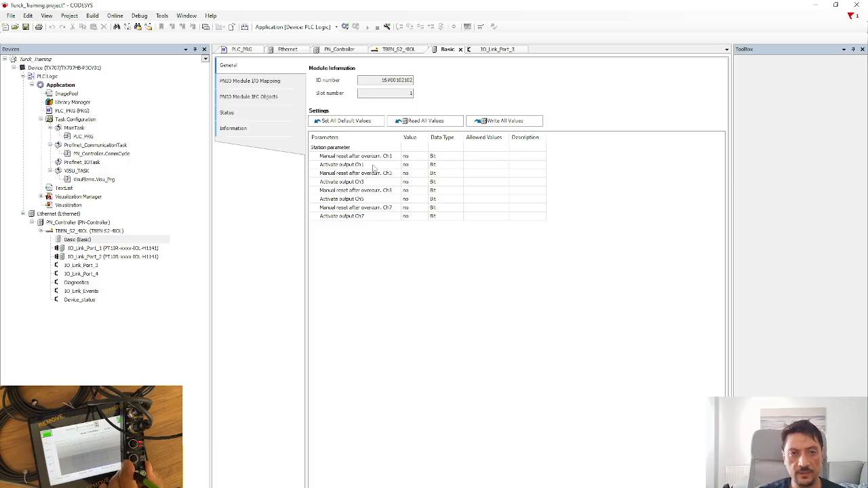
{"action": "left_click", "coordinate": [372, 218]}
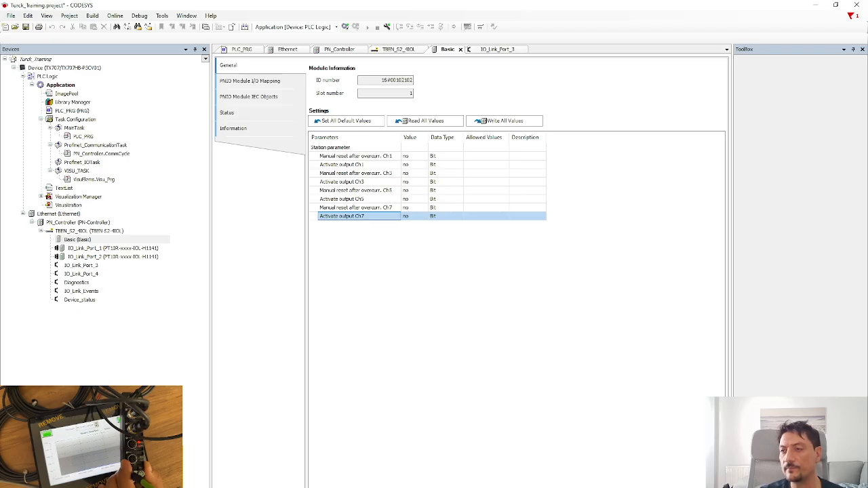
{"action": "left_click", "coordinate": [411, 218]}
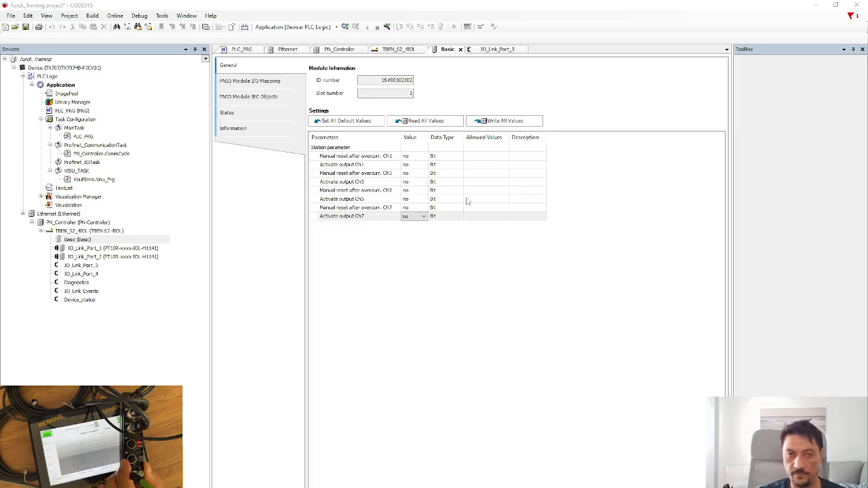
{"action": "left_click", "coordinate": [402, 199]}
{"action": "left_click", "coordinate": [424, 200]}
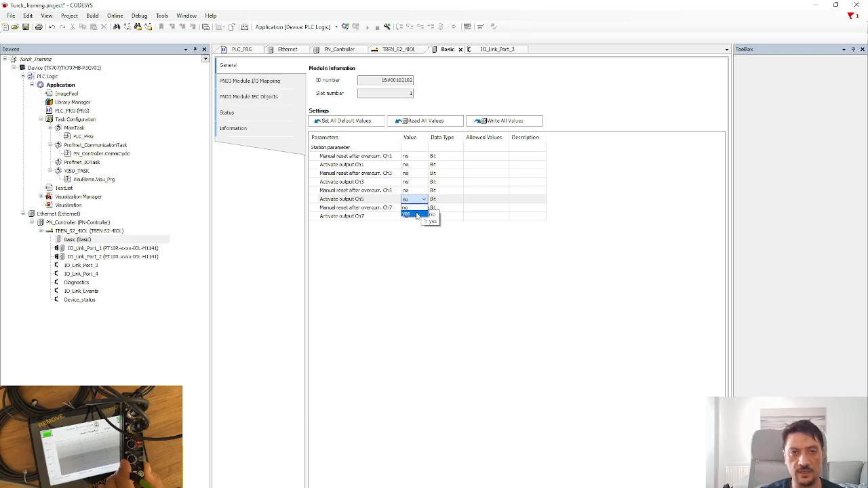
{"action": "left_click", "coordinate": [416, 214]}
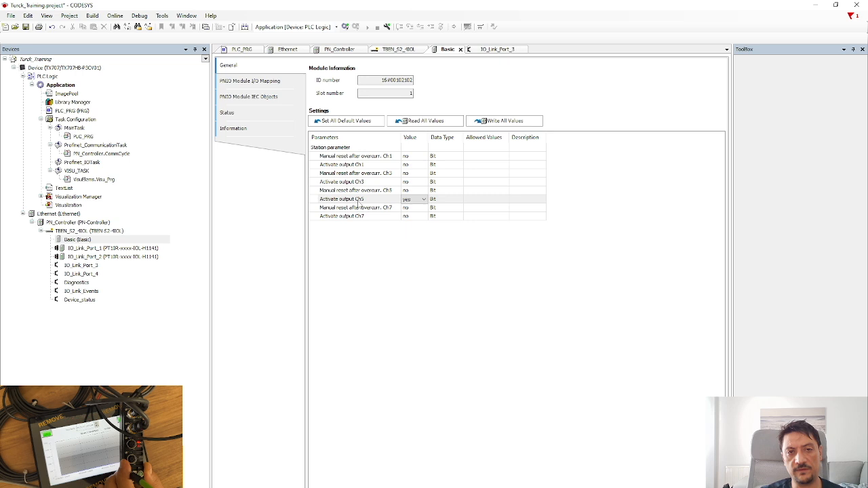
{"action": "left_click", "coordinate": [419, 216]}
Set Activate output Ch7 to yes and verify both Ch5 and Ch7 values.
{"action": "left_click", "coordinate": [423, 216]}
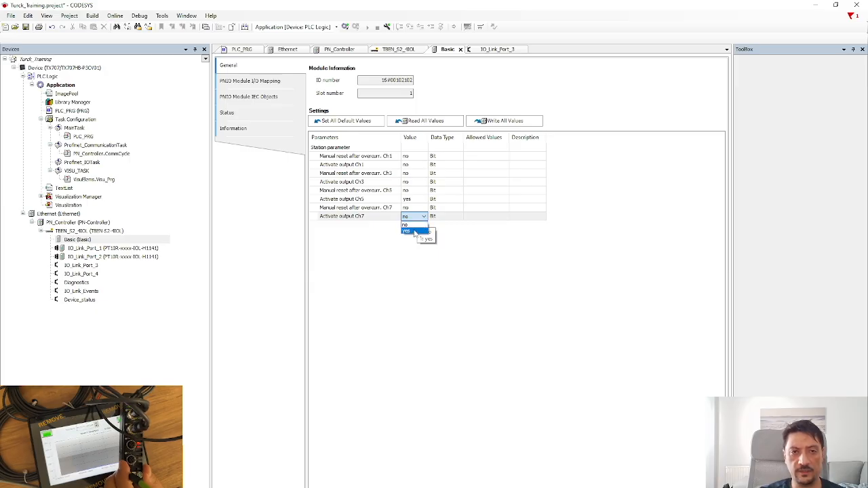
{"action": "left_click", "coordinate": [415, 233]}
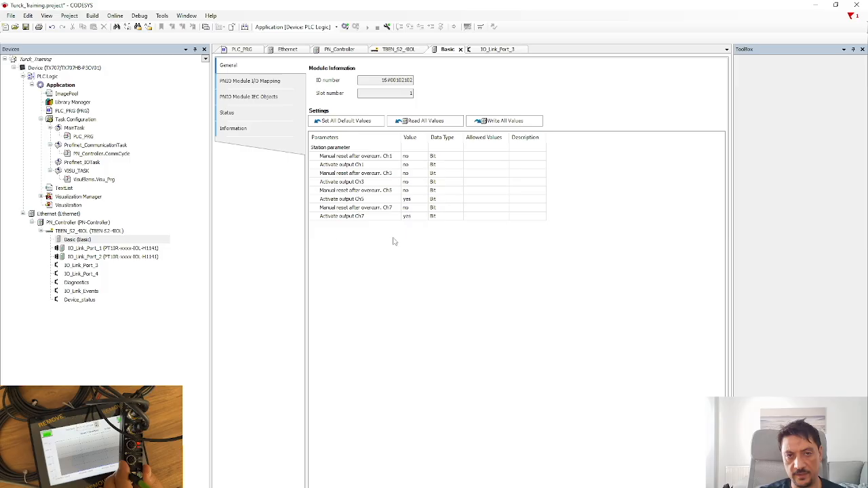
{"action": "left_click", "coordinate": [422, 217]}
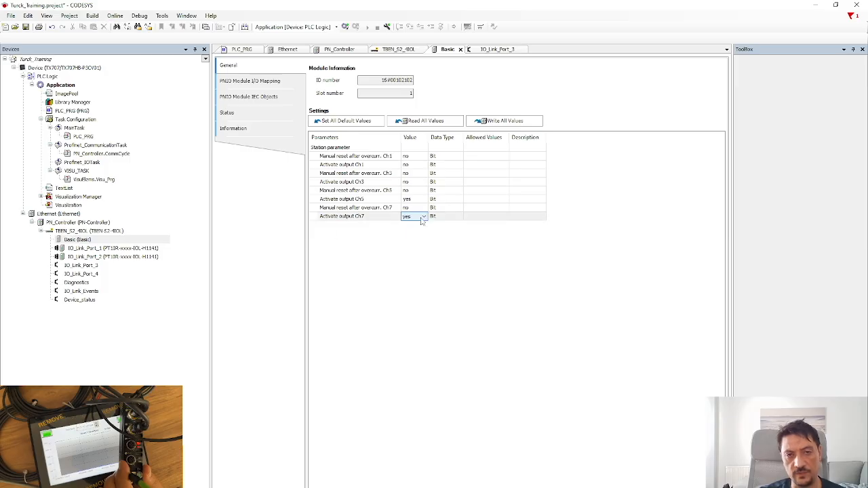
{"action": "left_click", "coordinate": [404, 273]}
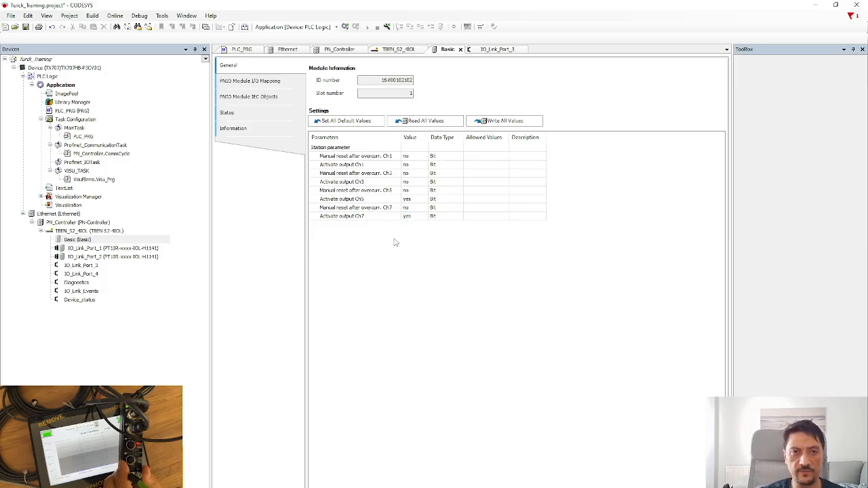
{"action": "left_click", "coordinate": [368, 216]}
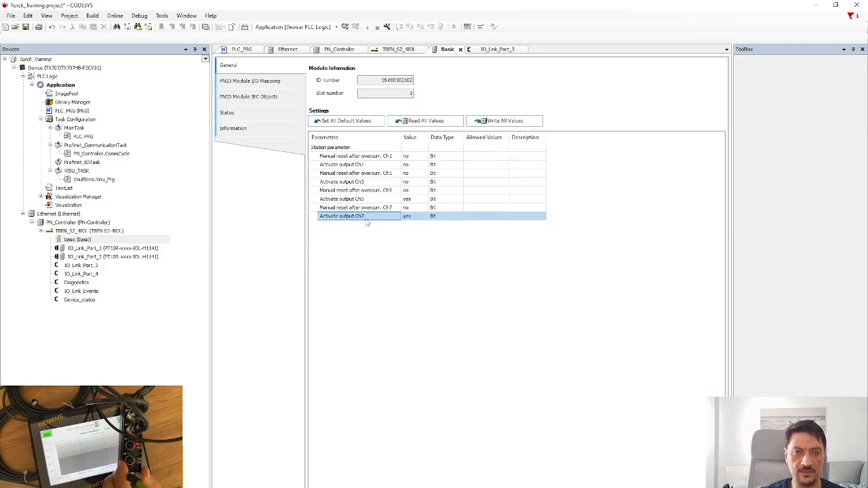
{"action": "double_click", "coordinate": [411, 200]}
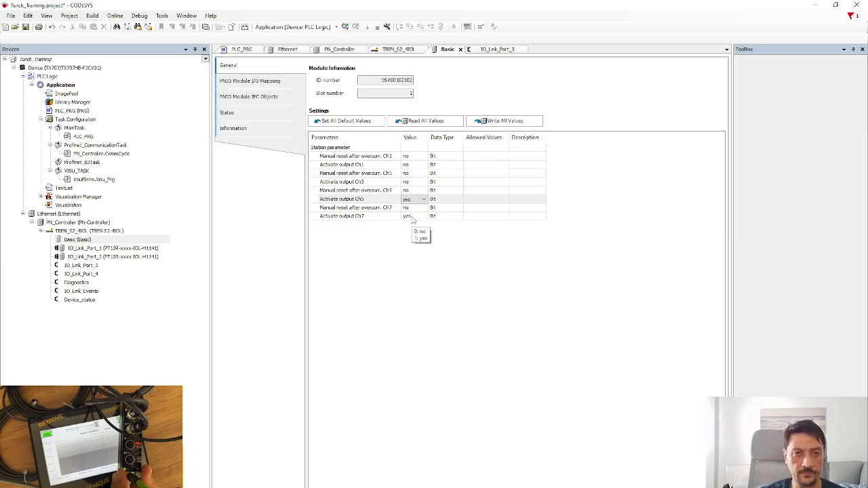
{"action": "left_click", "coordinate": [411, 217]}
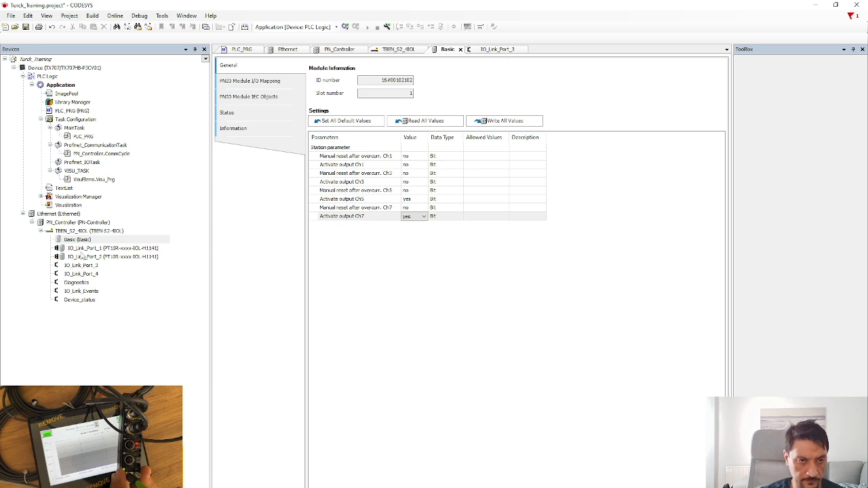
{"action": "left_click", "coordinate": [420, 291]}
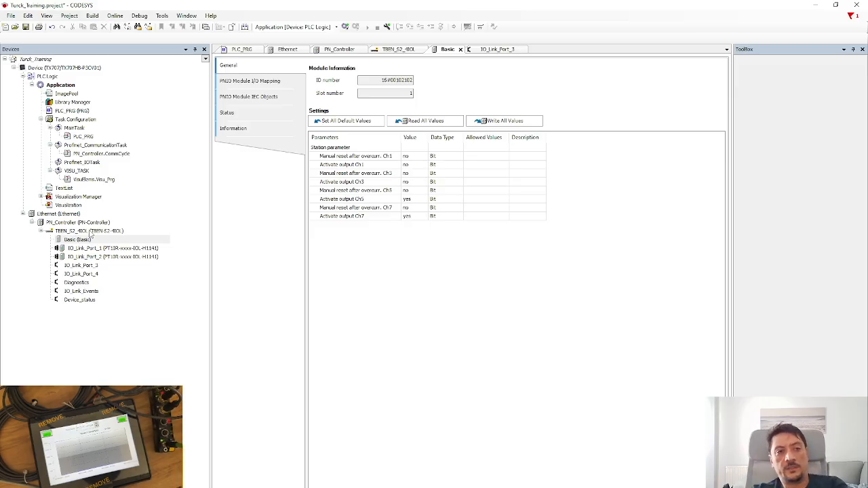
Save the project and review the manual reset rows and IO-Link ports 1–4.
{"action": "left_click", "coordinate": [26, 28]}
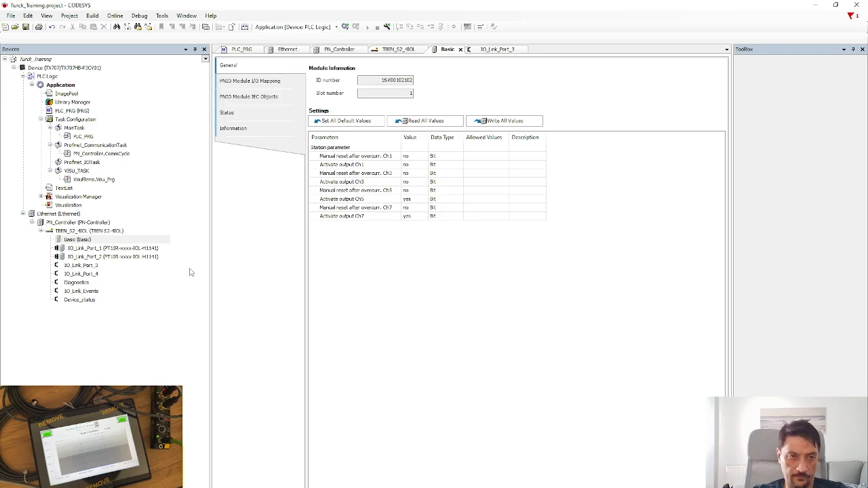
{"action": "left_click", "coordinate": [412, 159]}
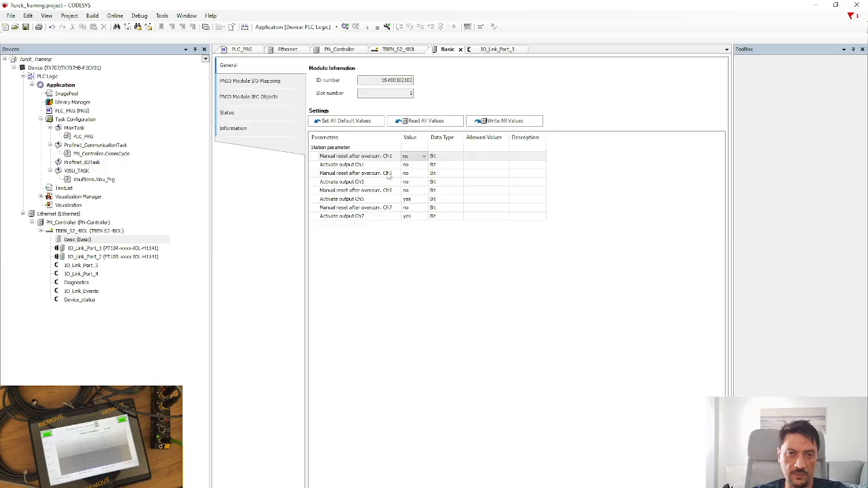
{"action": "left_click", "coordinate": [389, 175]}
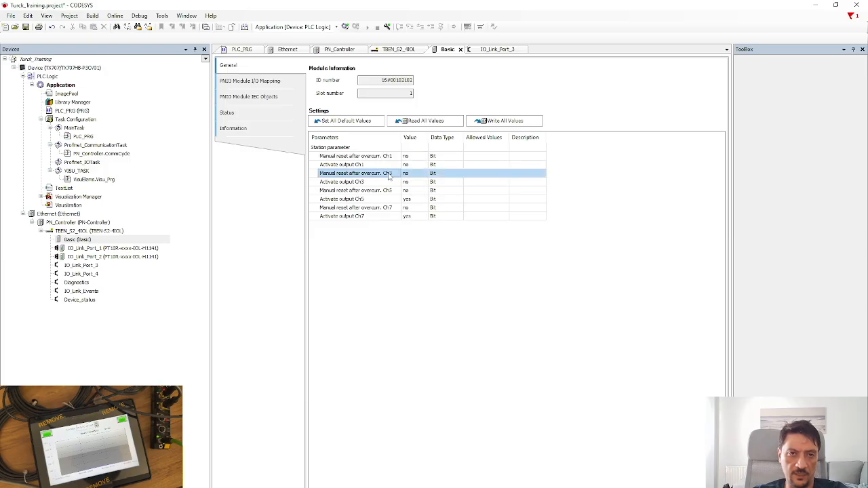
{"action": "left_click", "coordinate": [133, 251]}
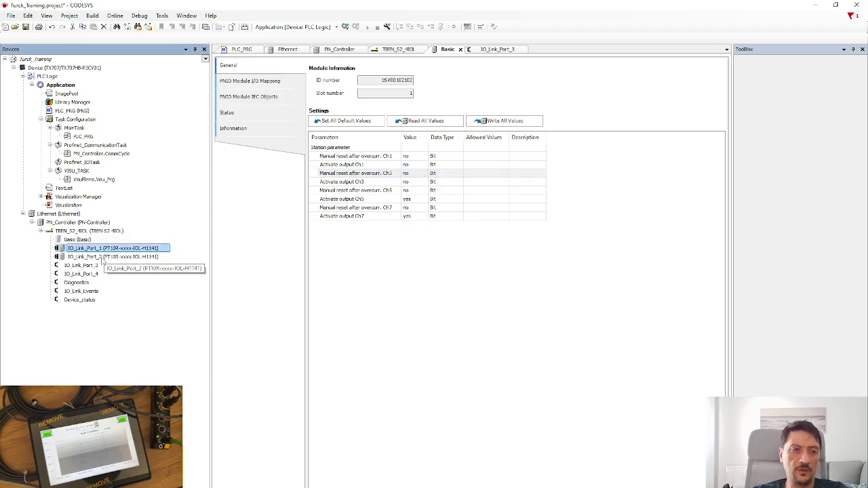
{"action": "left_click", "coordinate": [102, 258]}
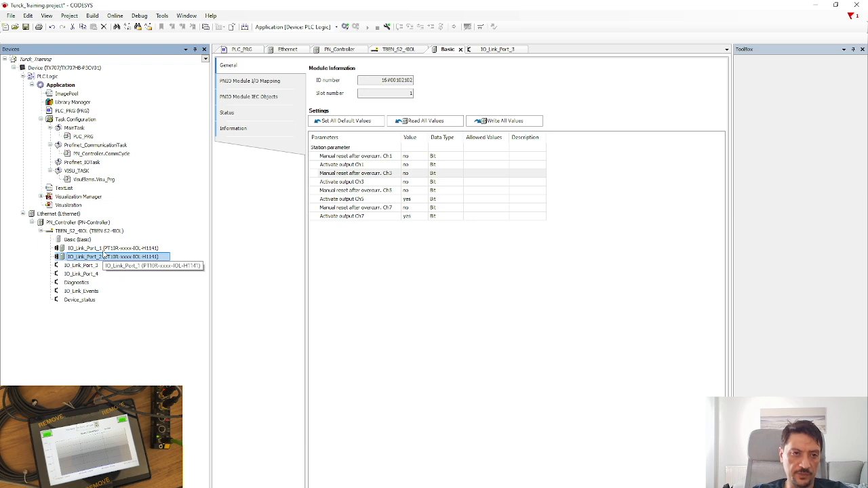
{"action": "left_click", "coordinate": [95, 267]}
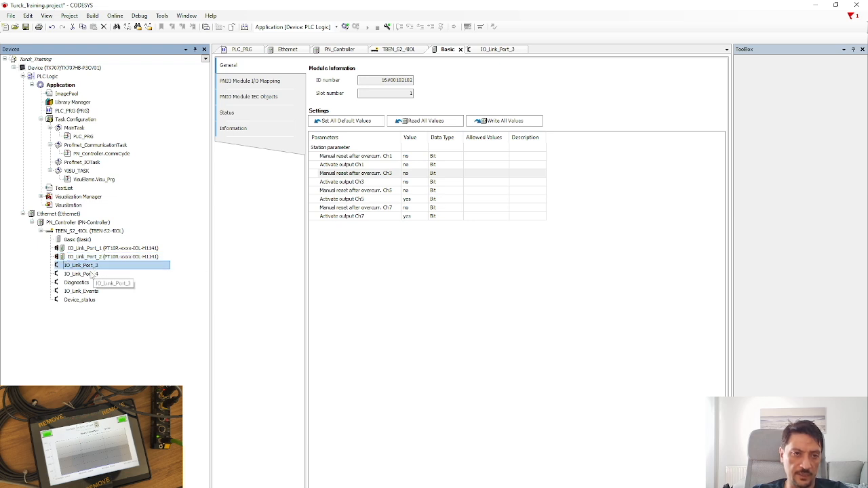
{"action": "left_click", "coordinate": [92, 275]}
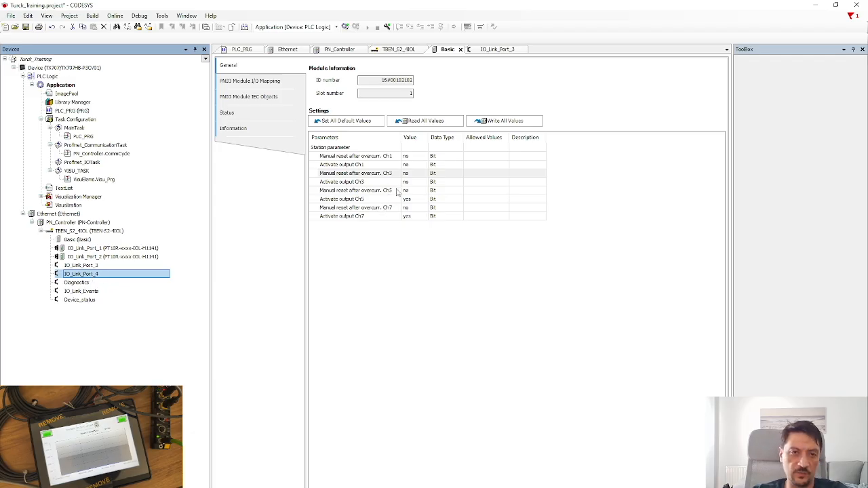
{"action": "left_click", "coordinate": [399, 192]}
{"action": "left_click", "coordinate": [385, 210]}
{"action": "left_click", "coordinate": [384, 216]}
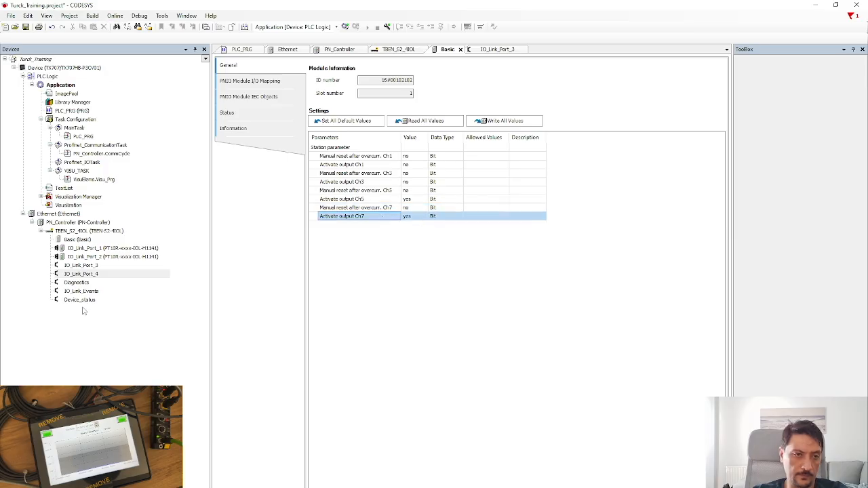
{"action": "left_click", "coordinate": [520, 307]}
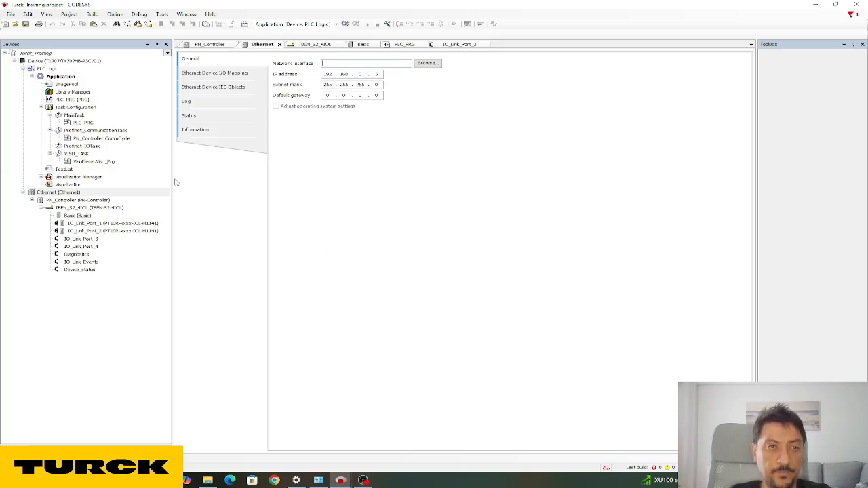
Check the Ethernet adapter's IP 192.168.0.5, then bring the PC's Ethernet properties forward.
{"action": "left_click", "coordinate": [49, 194]}
{"action": "left_click", "coordinate": [398, 170]}
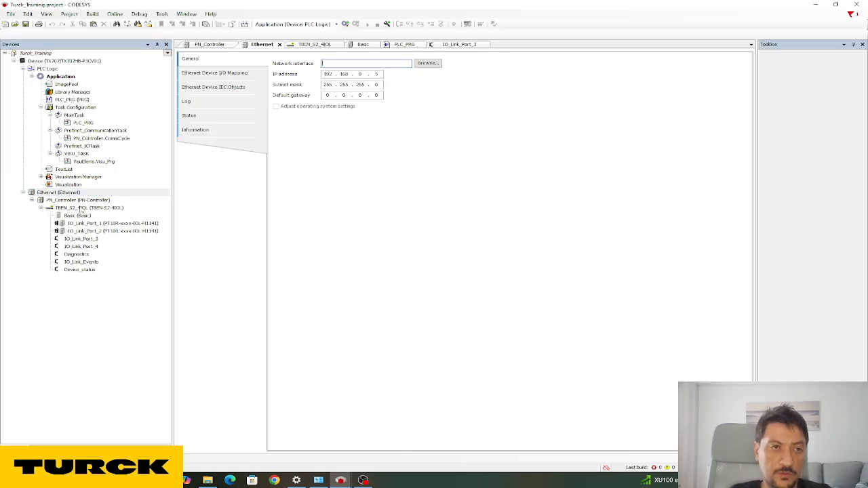
{"action": "double_click", "coordinate": [58, 194]}
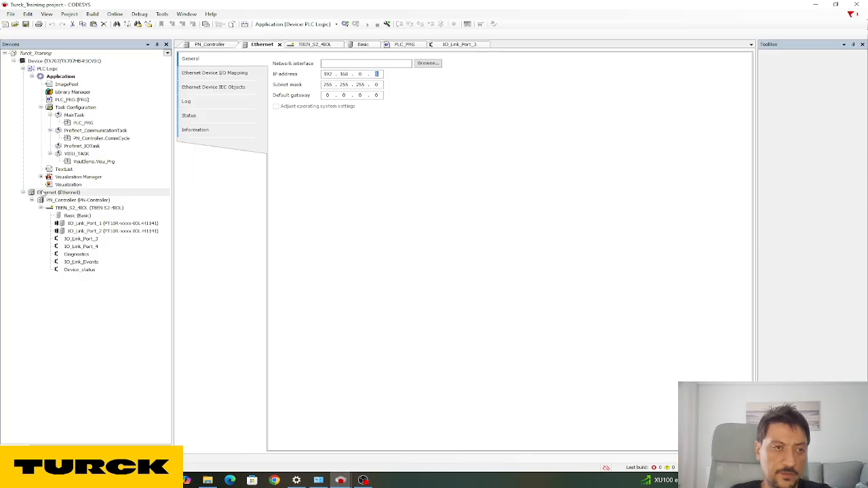
{"action": "left_click", "coordinate": [46, 193]}
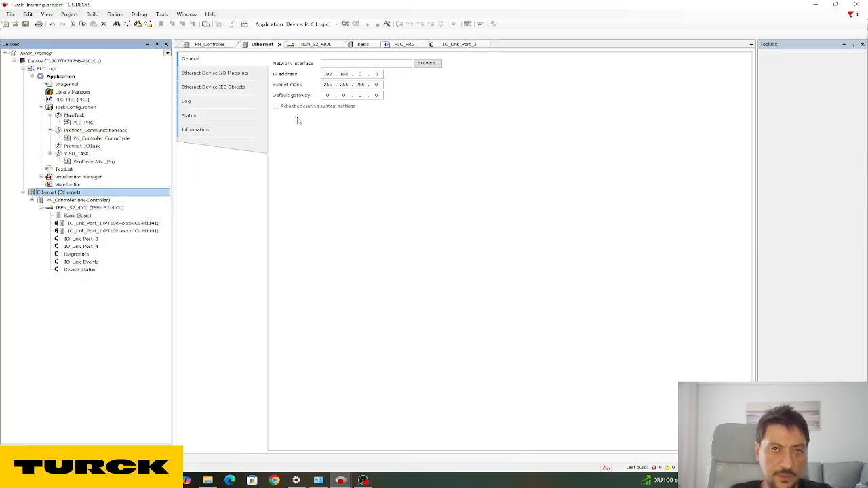
{"action": "left_click", "coordinate": [361, 73]}
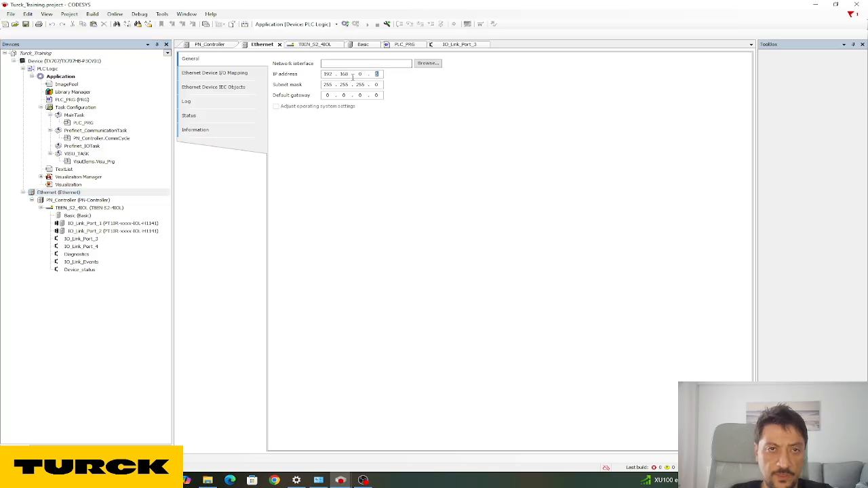
{"action": "left_click", "coordinate": [325, 481]}
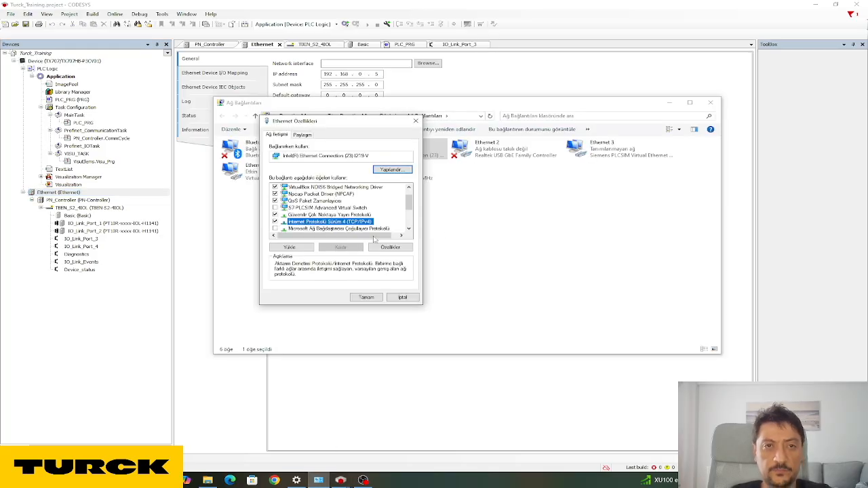
Confirm the PC's IPv4 settings (subnet 255.255.255.0) with validation on exit, then return to CODESYS.
{"action": "left_click_drag", "start_coordinate": [347, 132], "coordinate": [353, 114]}
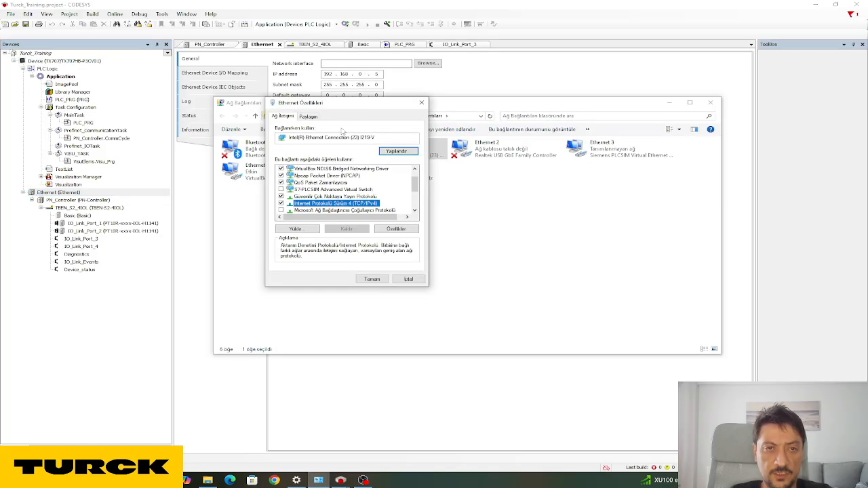
{"action": "double_click", "coordinate": [319, 204]}
{"action": "double_click", "coordinate": [431, 202]}
{"action": "left_click", "coordinate": [368, 286]}
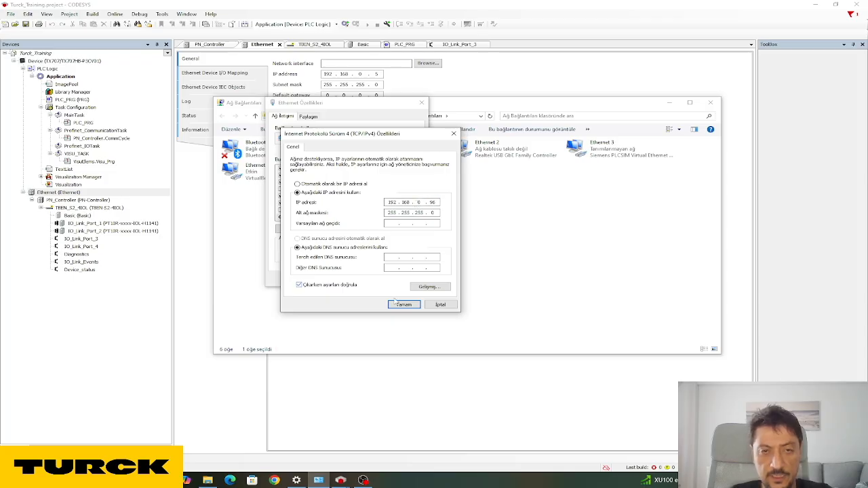
{"action": "left_click", "coordinate": [404, 305]}
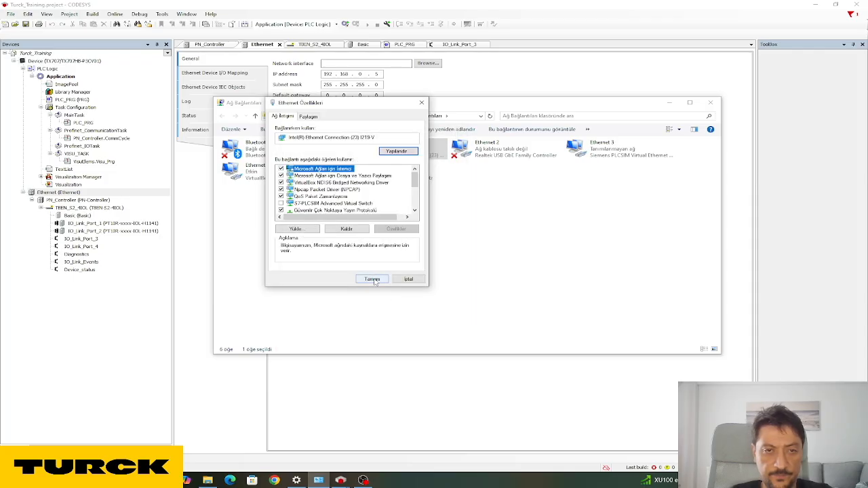
{"action": "left_click", "coordinate": [373, 281]}
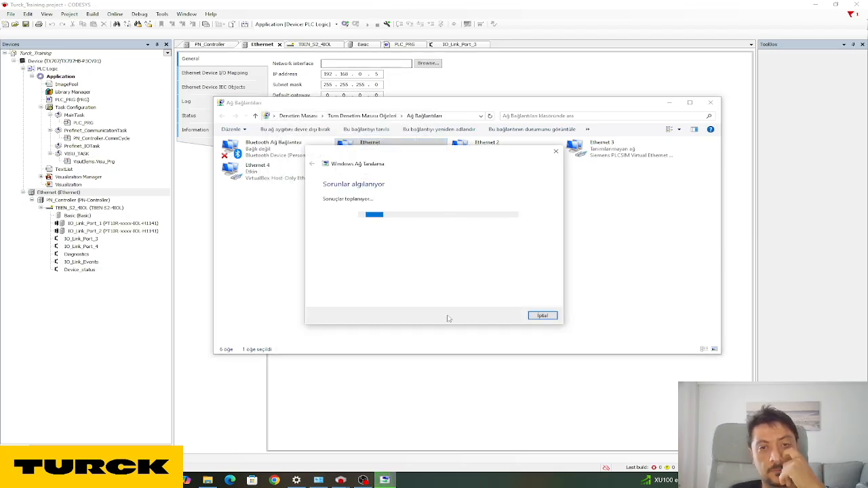
{"action": "left_click", "coordinate": [543, 316]}
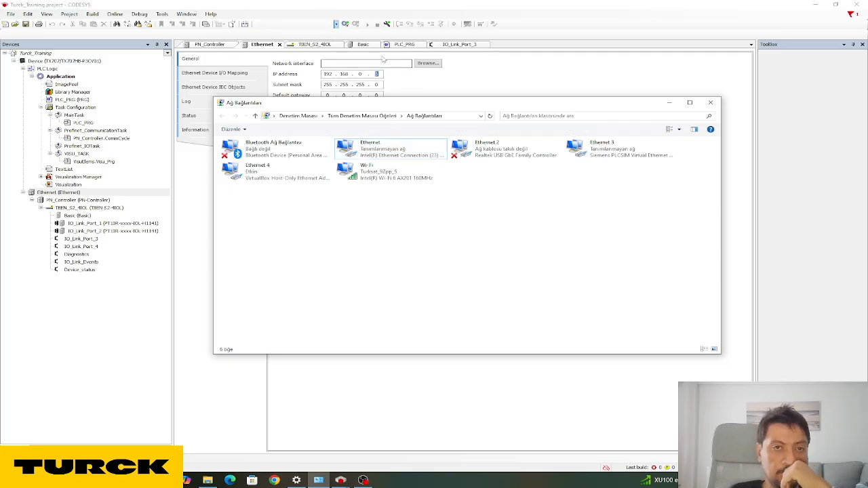
{"action": "left_click", "coordinate": [493, 4]}
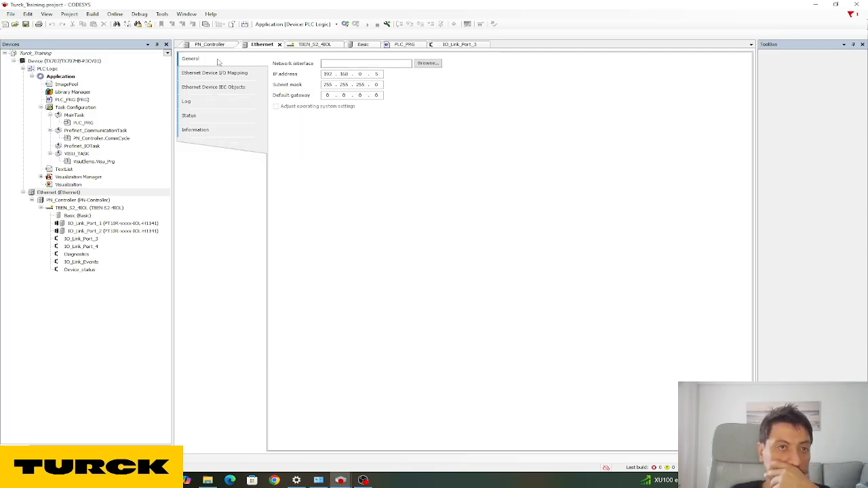
Scan the network from the controller's communication settings, cancel with none found, then reopen PN_Controller.
{"action": "left_click", "coordinate": [66, 62]}
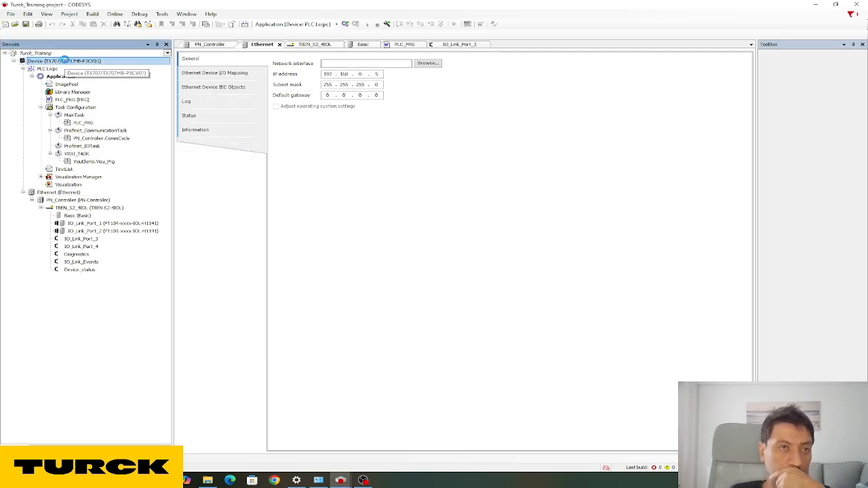
{"action": "double_click", "coordinate": [66, 61]}
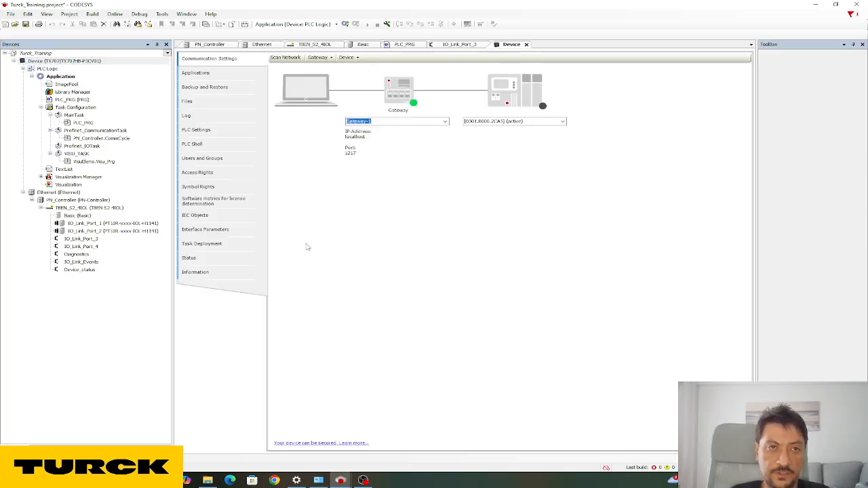
{"action": "left_click", "coordinate": [285, 57]}
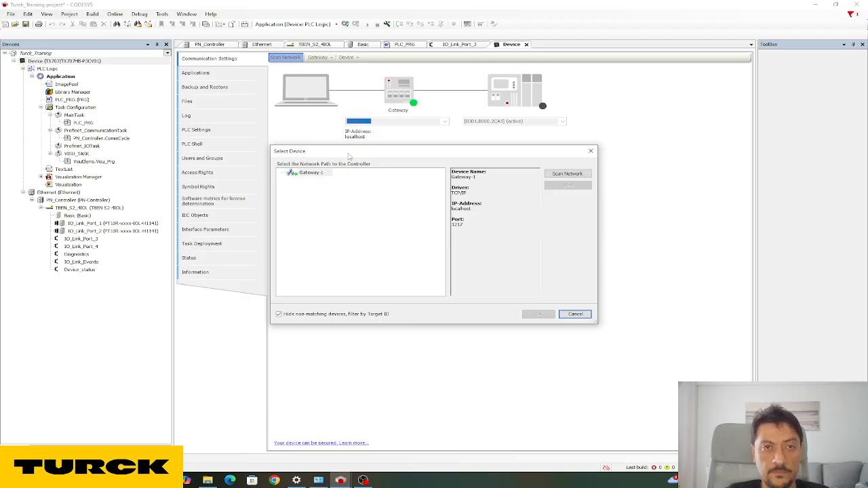
{"action": "left_click_drag", "start_coordinate": [348, 150], "coordinate": [355, 135]}
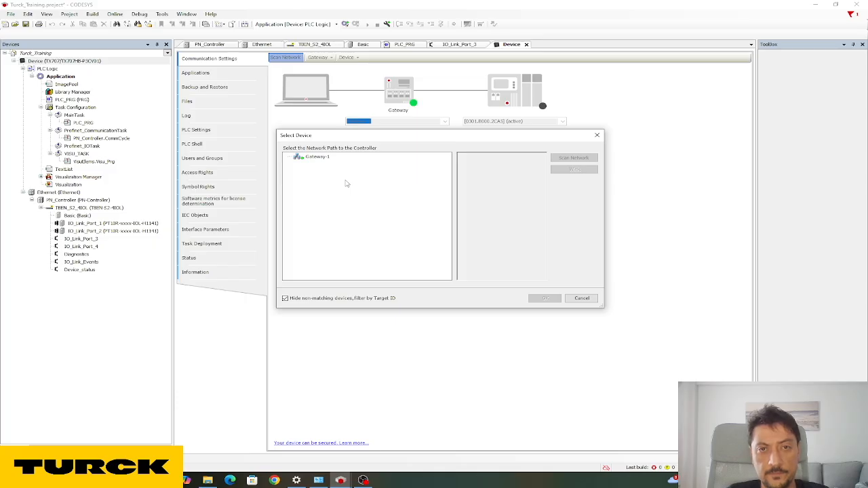
{"action": "left_click", "coordinate": [582, 299]}
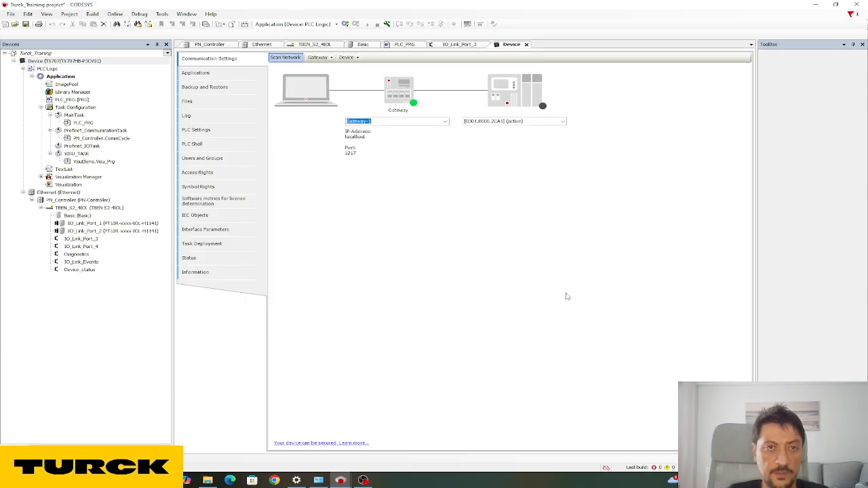
{"action": "left_click", "coordinate": [78, 62]}
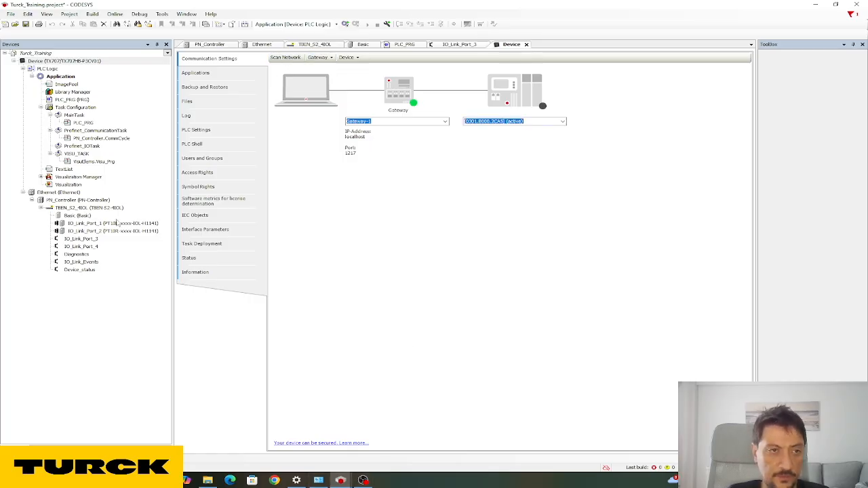
{"action": "double_click", "coordinate": [71, 201]}
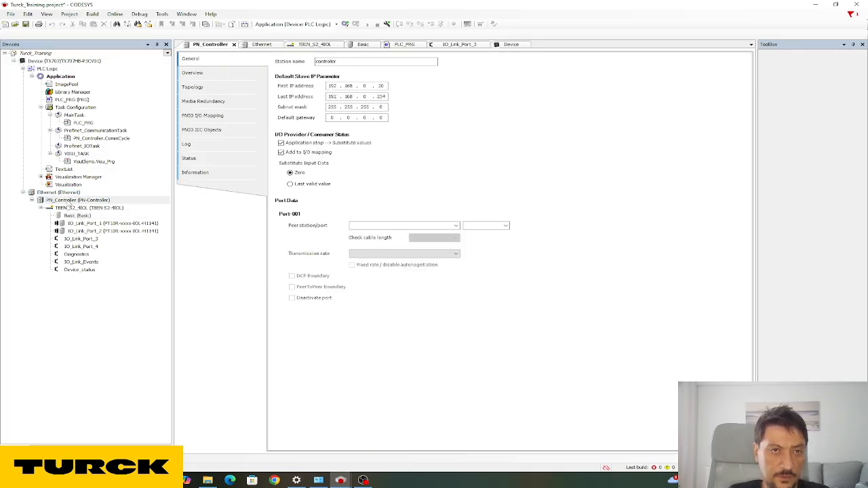
Reopen the Ethernet adapter settings (192.168.0.5, 255.255.255.0) and bring up Windows network connections.
{"action": "double_click", "coordinate": [380, 86]}
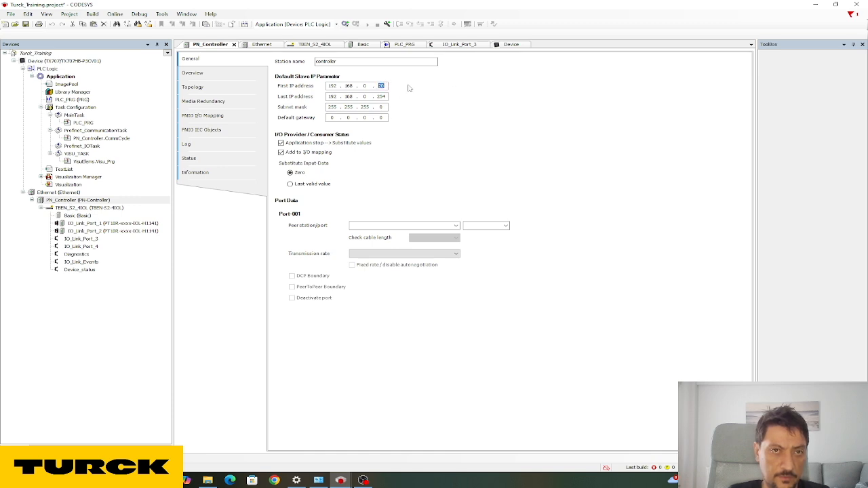
{"action": "double_click", "coordinate": [62, 193]}
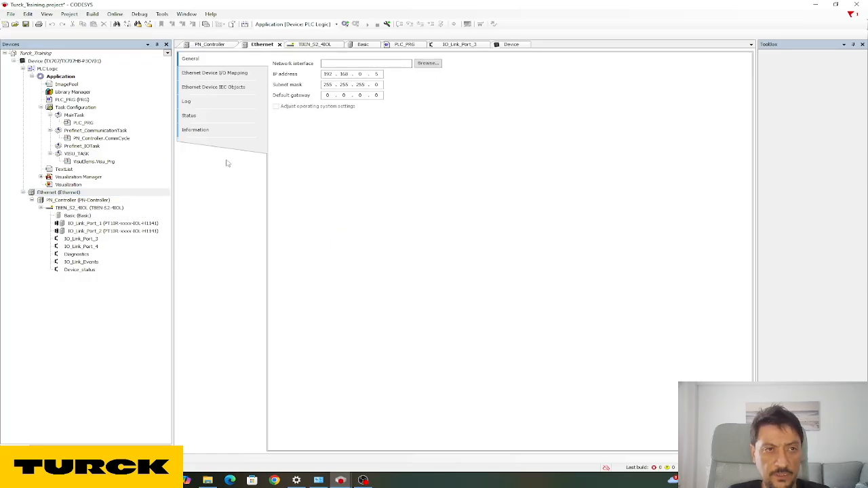
{"action": "left_click", "coordinate": [319, 481]}
Open the Ethernet adapter's IPv4 settings, confirm both dialogs, and close the network diagnostics window.
{"action": "left_click", "coordinate": [354, 152]}
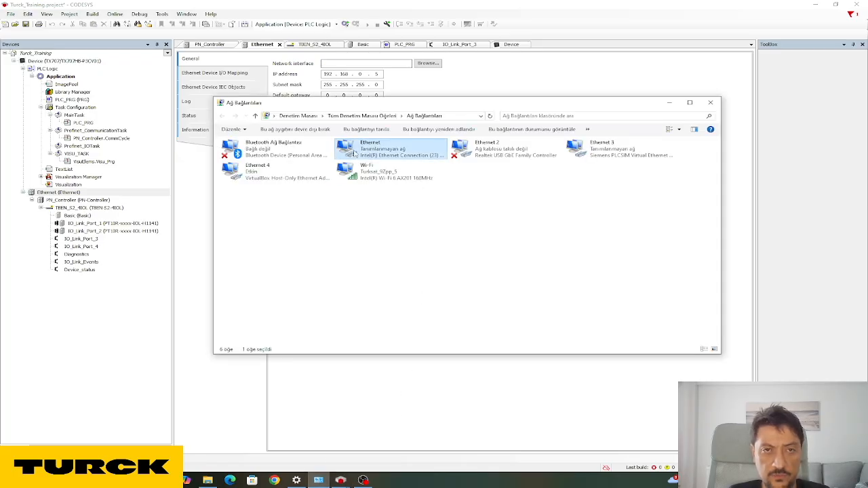
{"action": "right_click", "coordinate": [354, 152]}
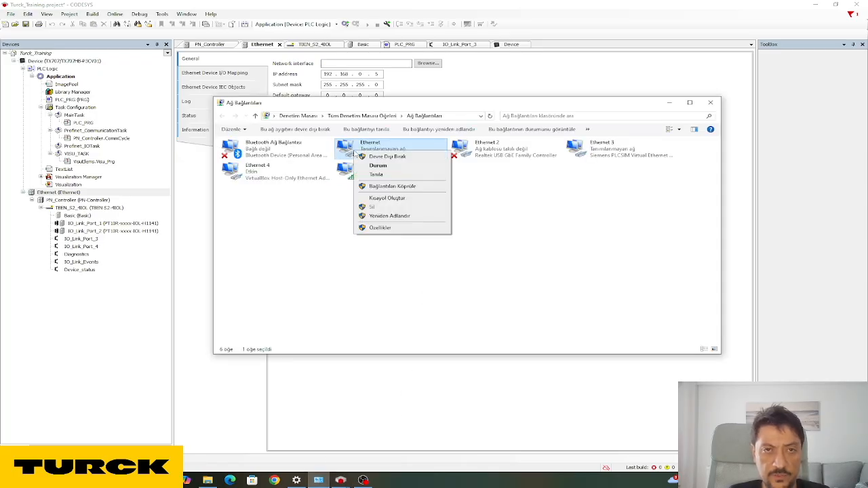
{"action": "left_click", "coordinate": [400, 228]}
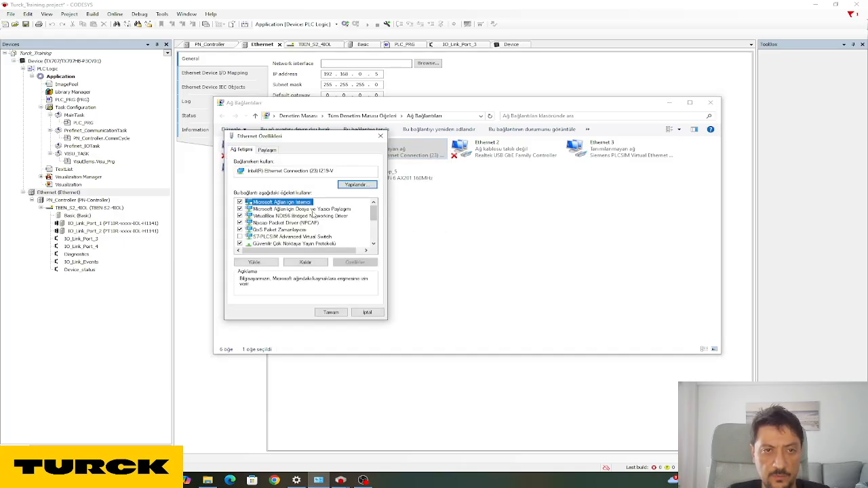
{"action": "scroll", "coordinate": [316, 220], "scroll_direction": "down", "scroll_amount": 1}
{"action": "double_click", "coordinate": [306, 230]}
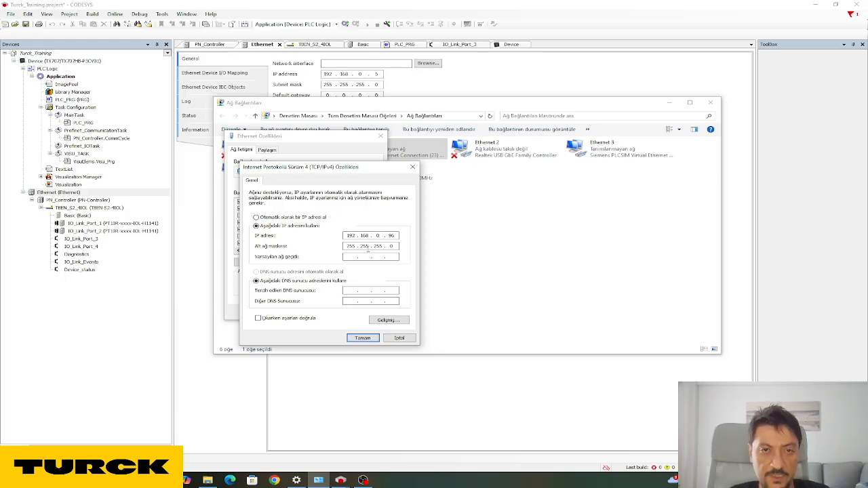
{"action": "left_click", "coordinate": [362, 338]}
{"action": "left_click", "coordinate": [331, 313]}
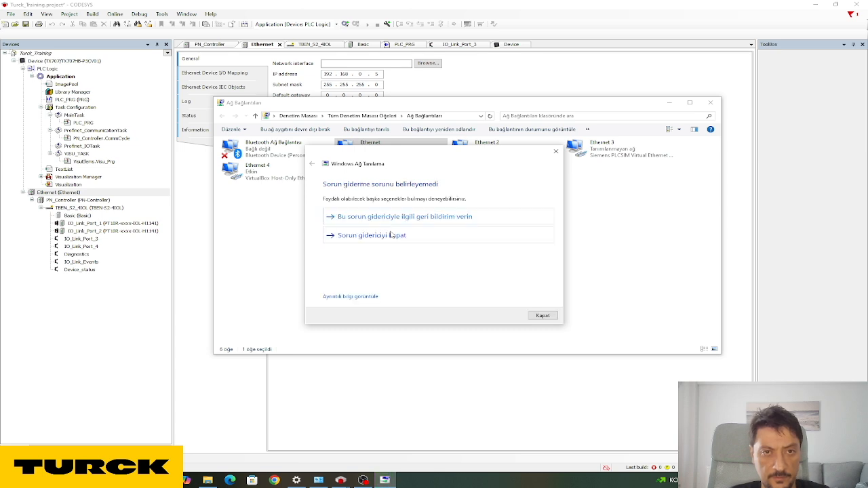
{"action": "left_click", "coordinate": [540, 317]}
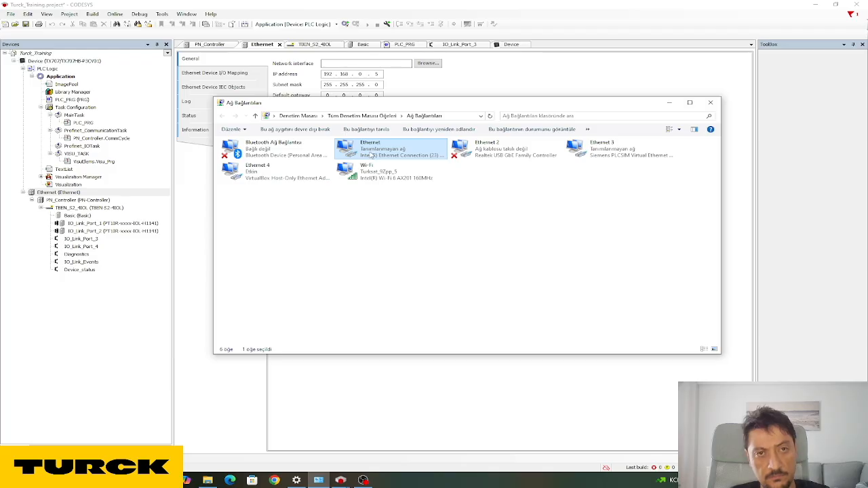
Reopen Ethernet IPv4 settings and apply IP 192.168.1.96 with mask 255.255.255.0, then return to CODESYS.
{"action": "right_click", "coordinate": [371, 152]}
{"action": "left_click", "coordinate": [407, 229]}
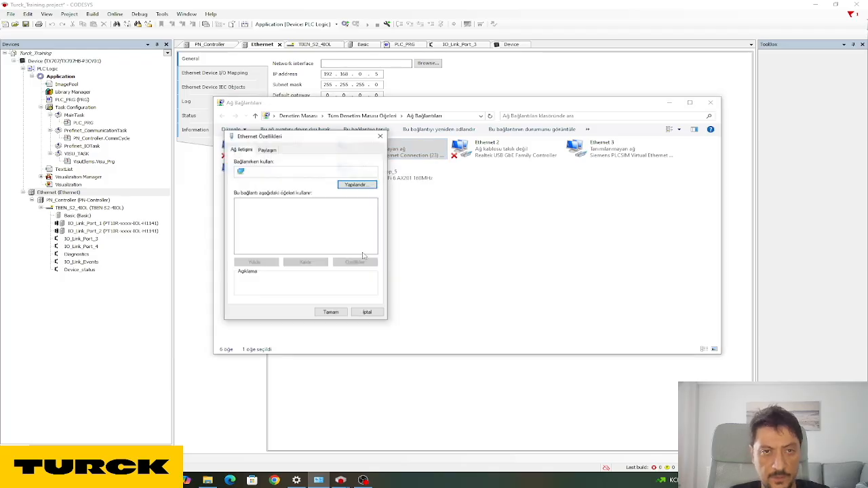
{"action": "left_click", "coordinate": [309, 230]}
{"action": "double_click", "coordinate": [309, 230]}
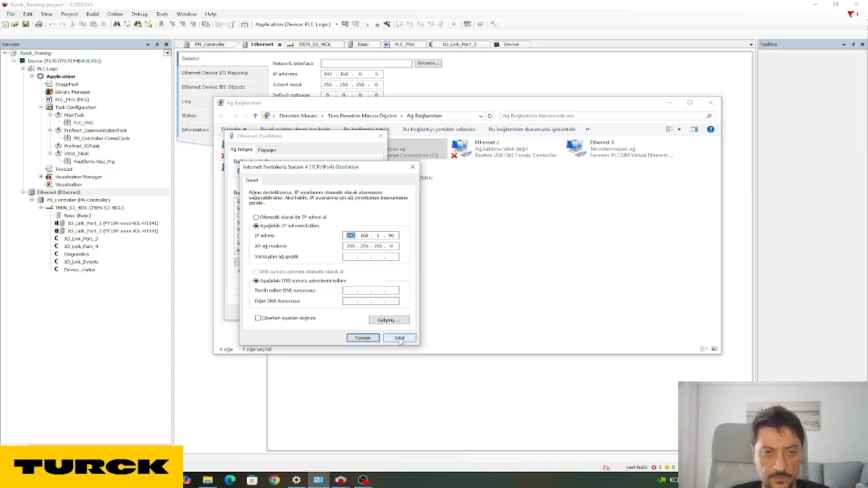
{"action": "left_click", "coordinate": [359, 340]}
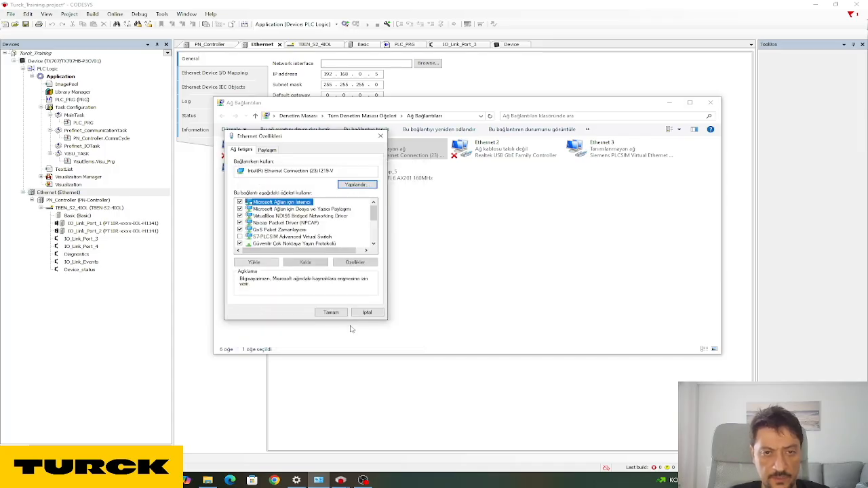
{"action": "left_click", "coordinate": [331, 311]}
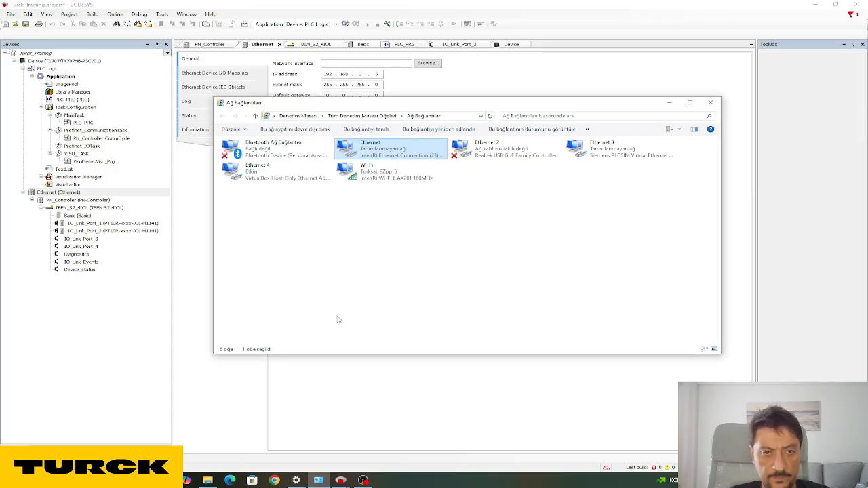
{"action": "left_click", "coordinate": [347, 4]}
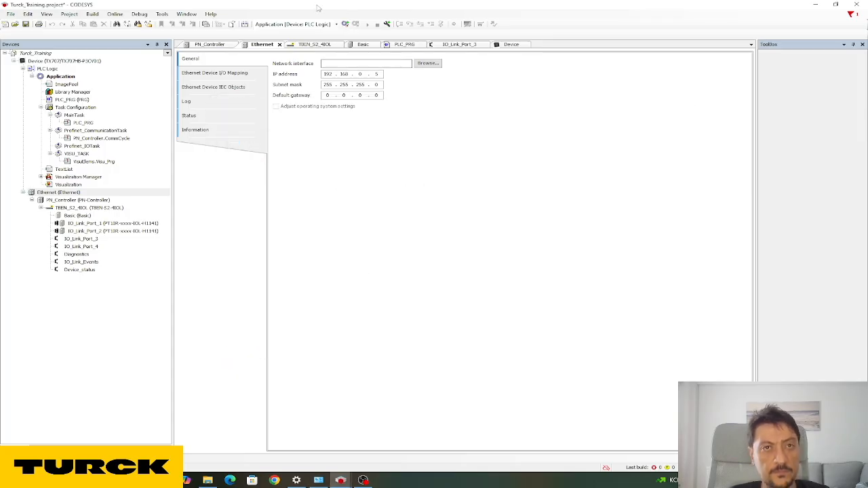
Rescan the network from the Device communication settings and select the TX707-P3CV01 [0003.EEF3.6001] controller.
{"action": "double_click", "coordinate": [80, 61]}
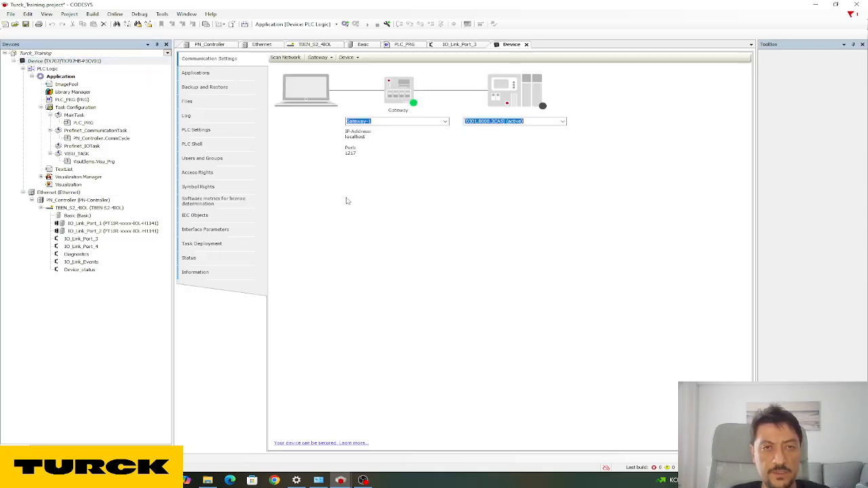
{"action": "left_click", "coordinate": [286, 58]}
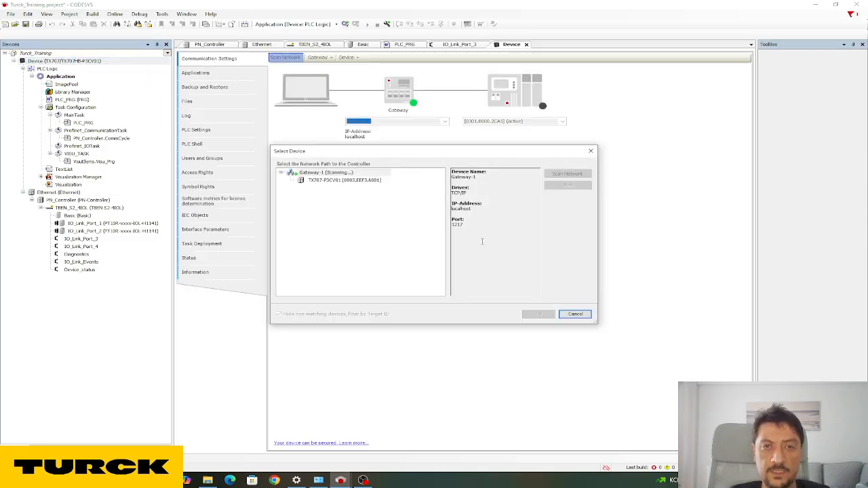
{"action": "left_click", "coordinate": [323, 180]}
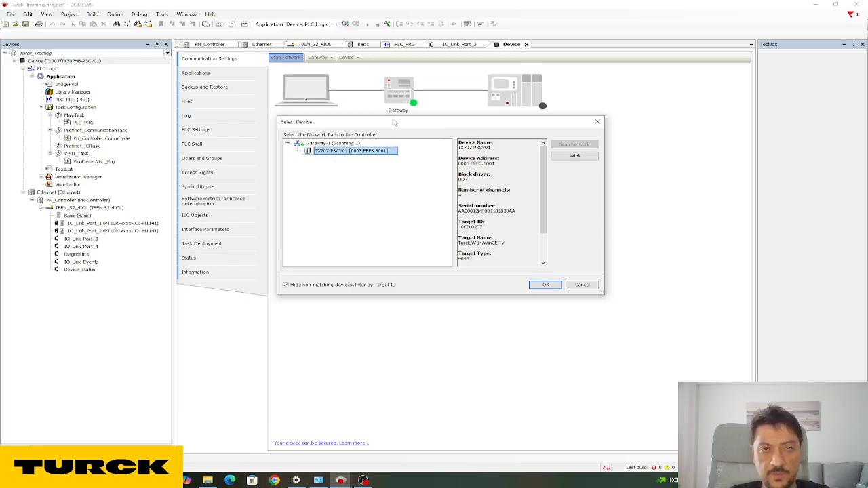
{"action": "left_click_drag", "start_coordinate": [395, 123], "coordinate": [395, 110]}
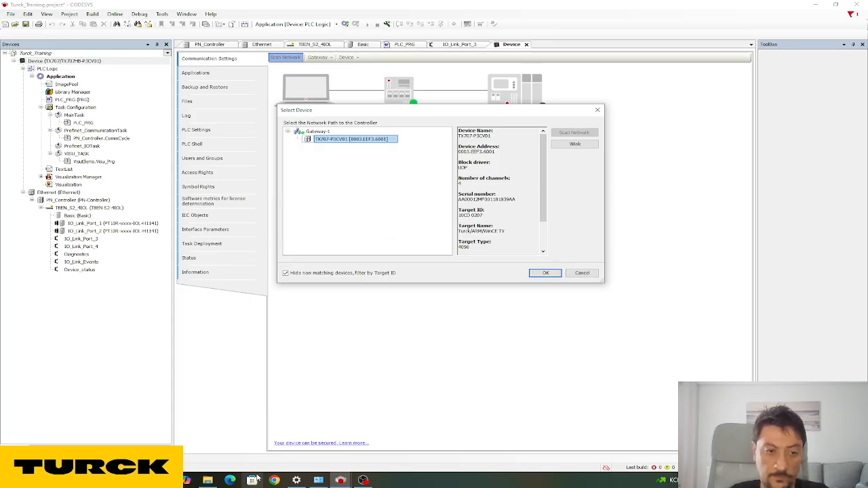
{"action": "mouse_move", "coordinate": [250, 481]}
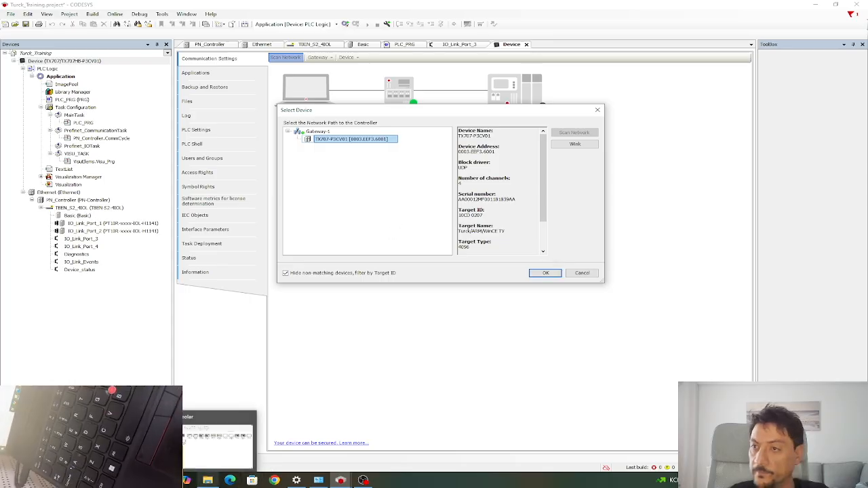
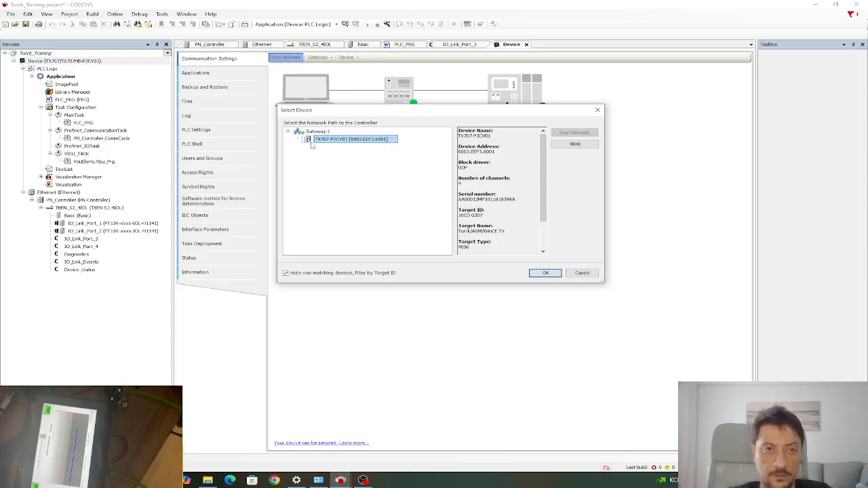
Confirm the TX707 controller via Gateway-1, decline the storage-format upgrade, and select MainTask.
{"action": "left_click", "coordinate": [545, 274]}
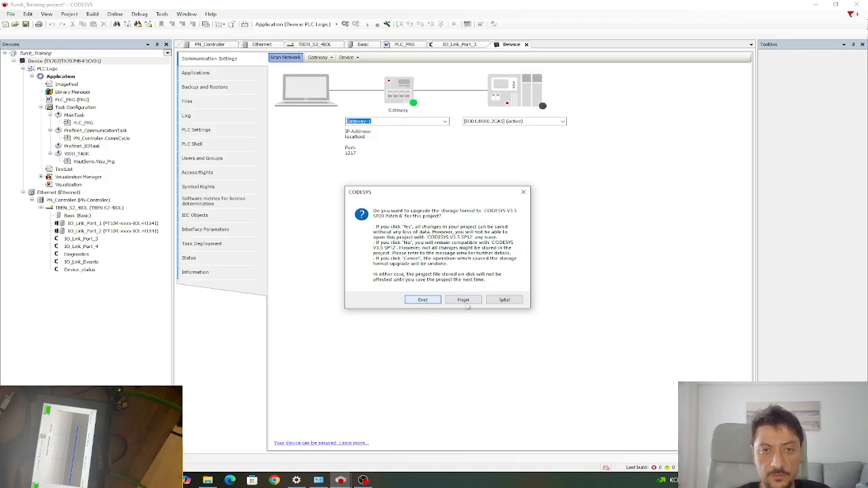
{"action": "left_click", "coordinate": [464, 304]}
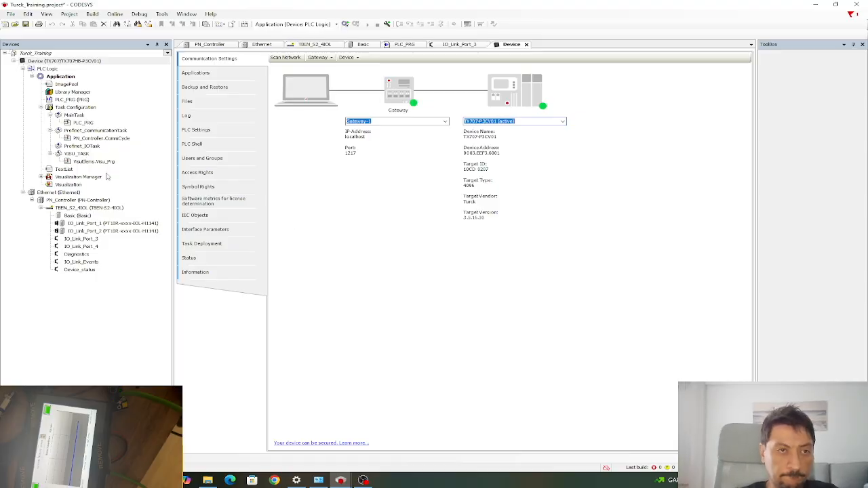
{"action": "left_click", "coordinate": [74, 117]}
{"action": "left_click", "coordinate": [444, 217]}
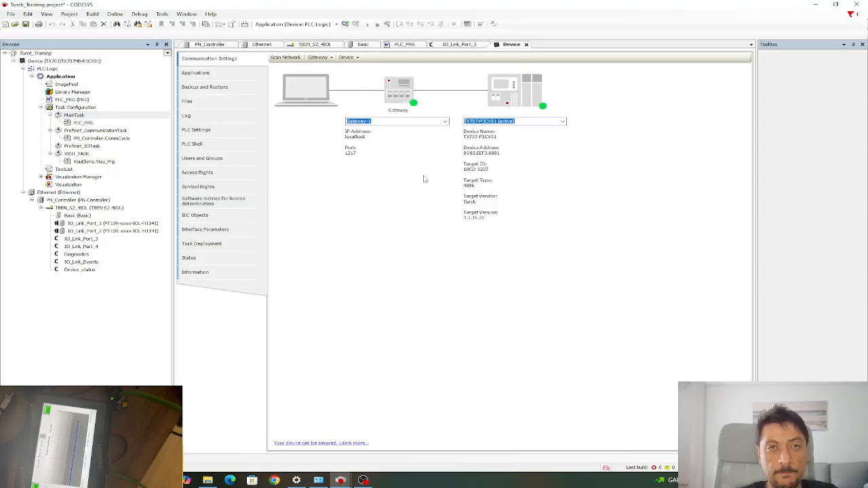
Log in and accept the download, then inspect the 'Ethernet interface not configured' build error.
{"action": "left_click", "coordinate": [345, 24]}
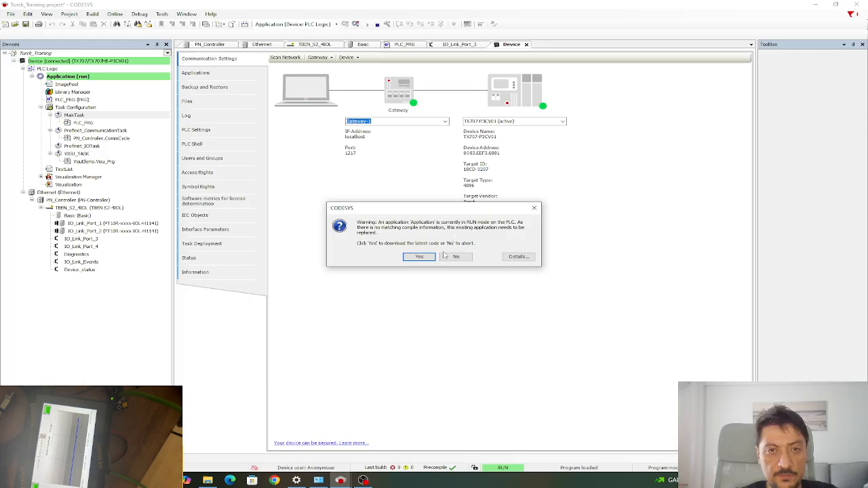
{"action": "left_click_drag", "start_coordinate": [448, 215], "coordinate": [443, 205]}
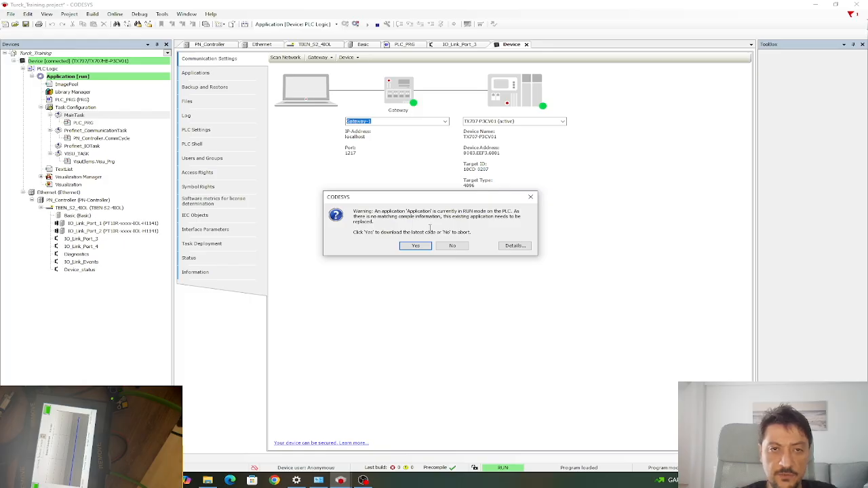
{"action": "left_click_drag", "start_coordinate": [403, 232], "coordinate": [471, 232]}
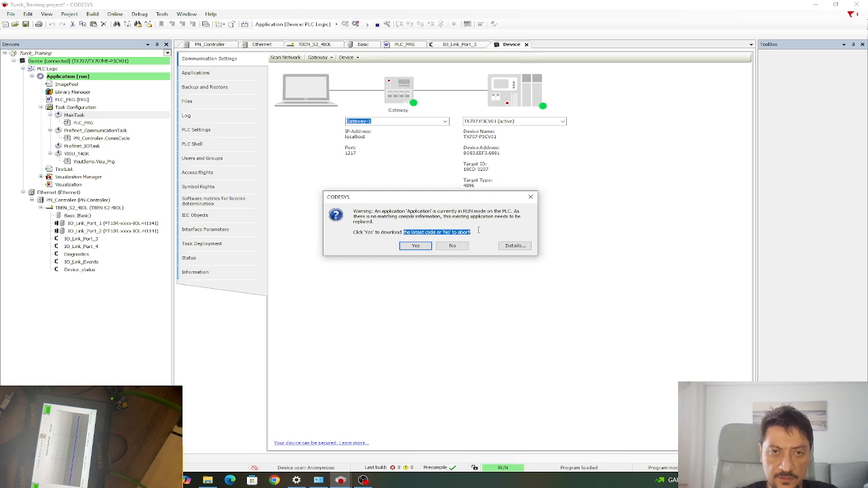
{"action": "left_click", "coordinate": [479, 229]}
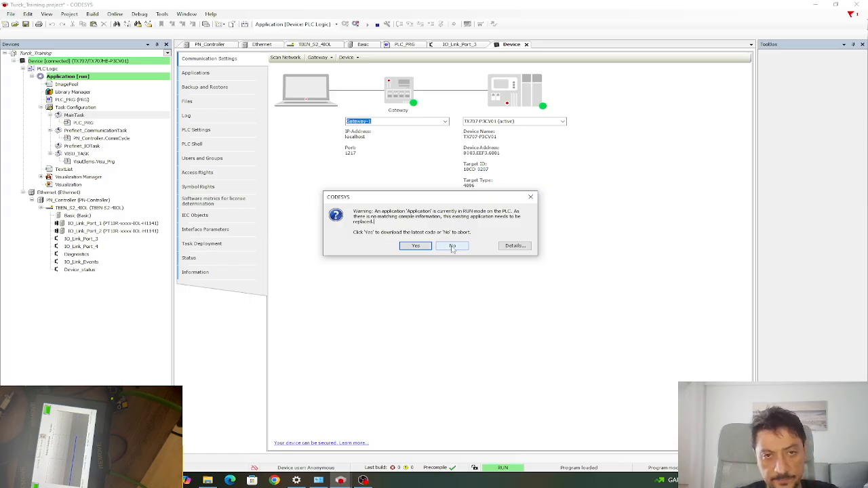
{"action": "left_click", "coordinate": [413, 246]}
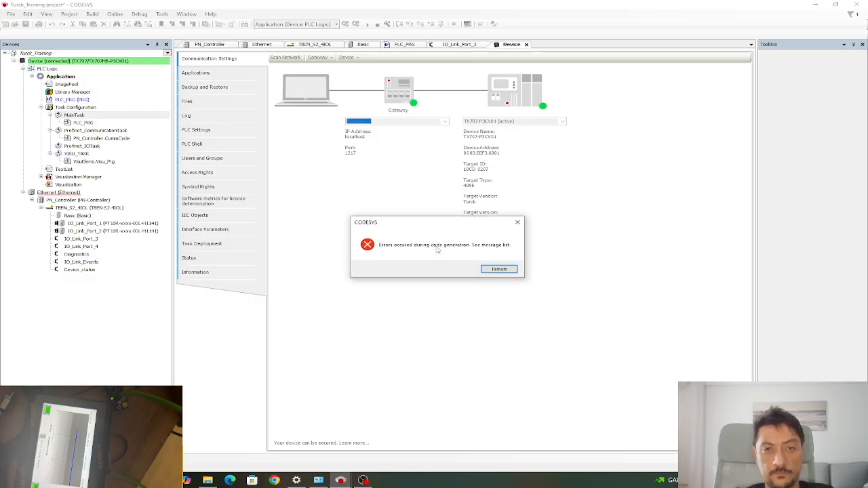
{"action": "left_click", "coordinate": [509, 270]}
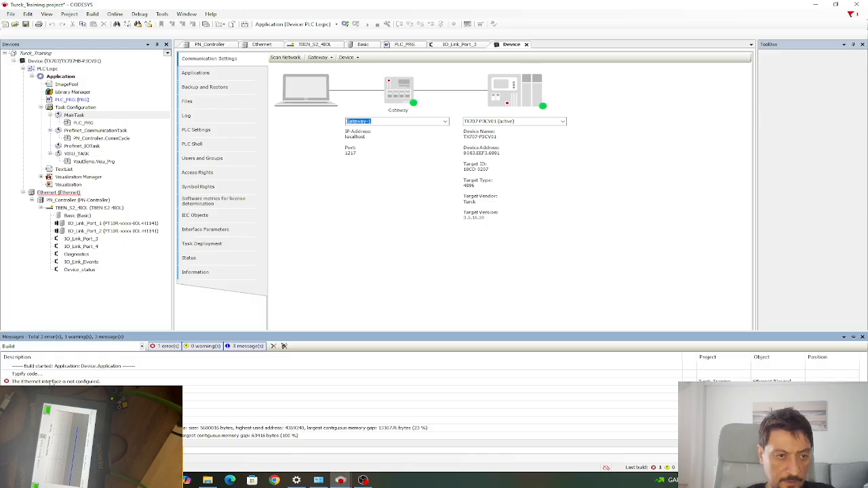
{"action": "left_click", "coordinate": [48, 383]}
Open the Ethernet device's settings, look through its pages, and return to General.
{"action": "double_click", "coordinate": [66, 194]}
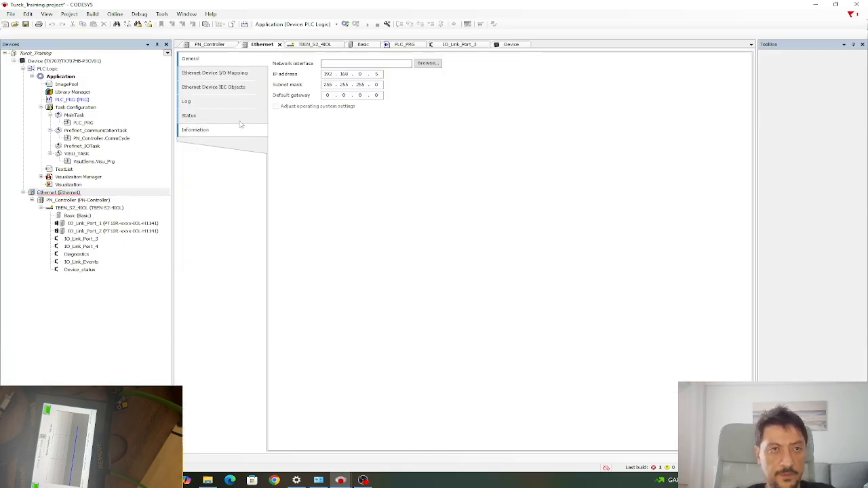
{"action": "left_click", "coordinate": [221, 87]}
{"action": "left_click", "coordinate": [218, 89]}
{"action": "left_click", "coordinate": [218, 75]}
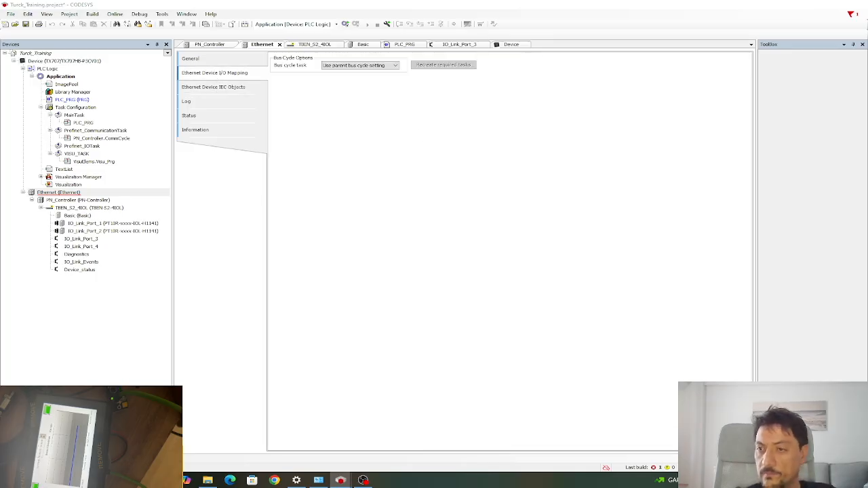
{"action": "key", "text": "super+d"}
{"action": "key", "text": "super+d"}
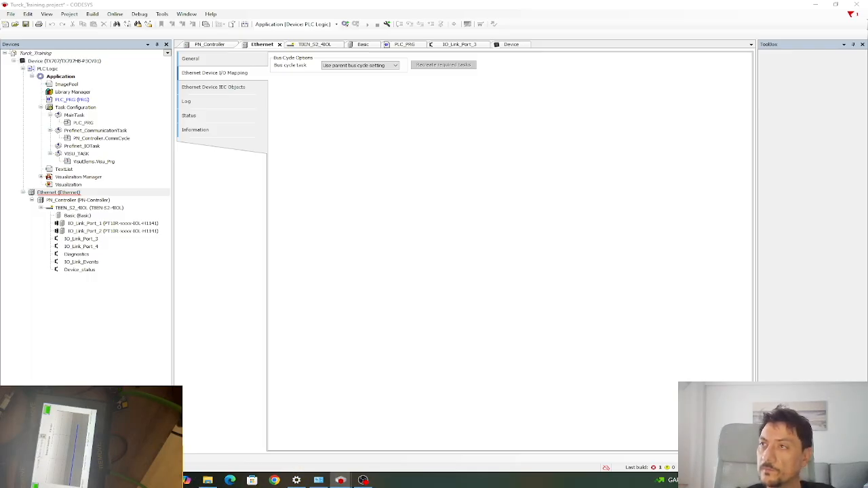
{"action": "left_click", "coordinate": [202, 60]}
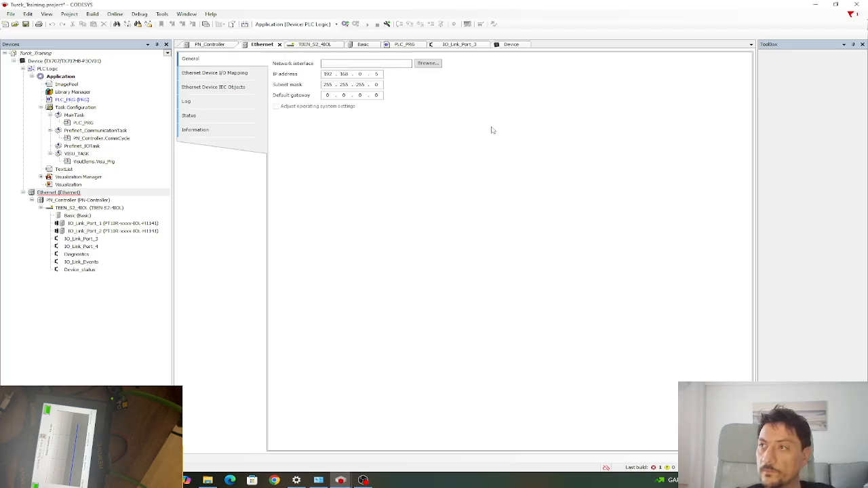
Set the Ethernet network interface to eth2 and save the project.
{"action": "left_click", "coordinate": [335, 63]}
{"action": "type", "text": "ETH2"}
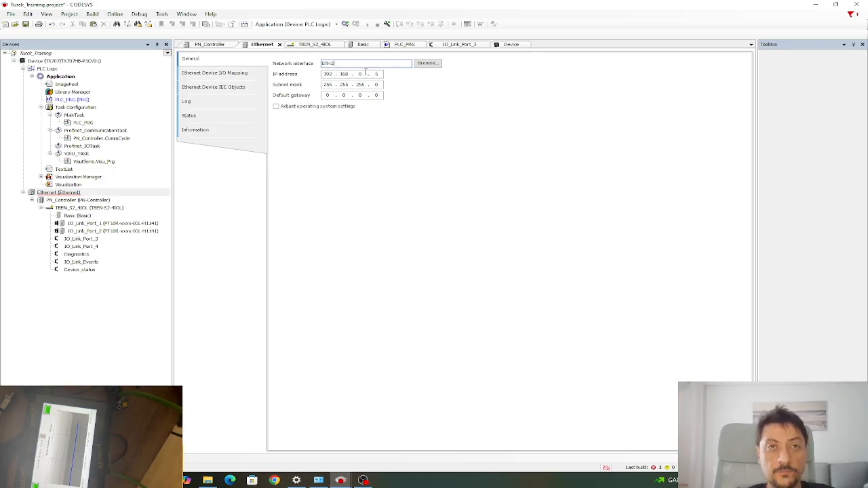
{"action": "key", "text": "BackSpace"}
{"action": "key", "text": "BackSpace"}
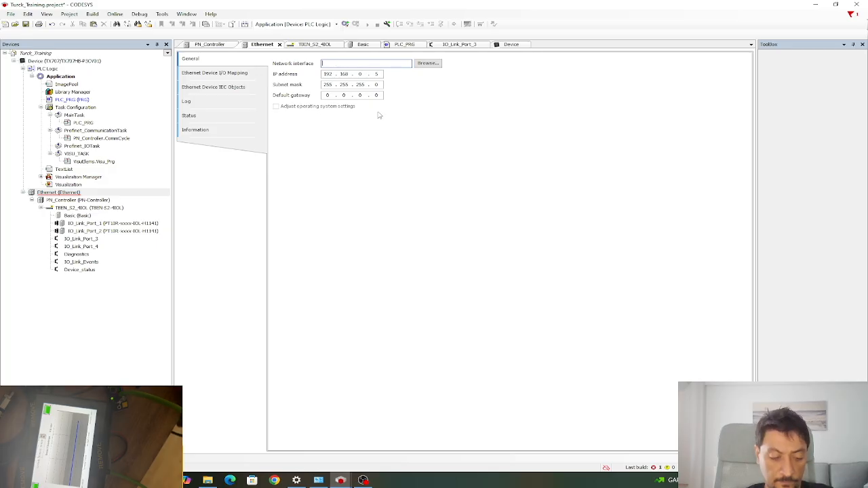
{"action": "type", "text": "eth"}
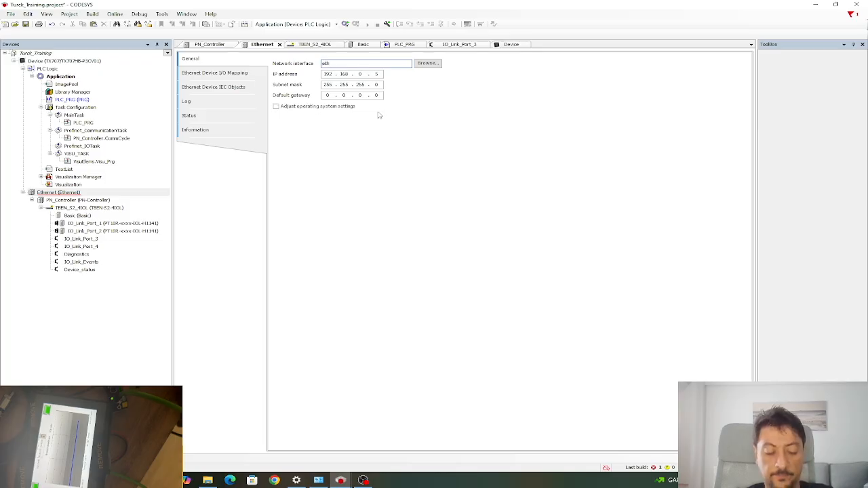
{"action": "type", "text": "2"}
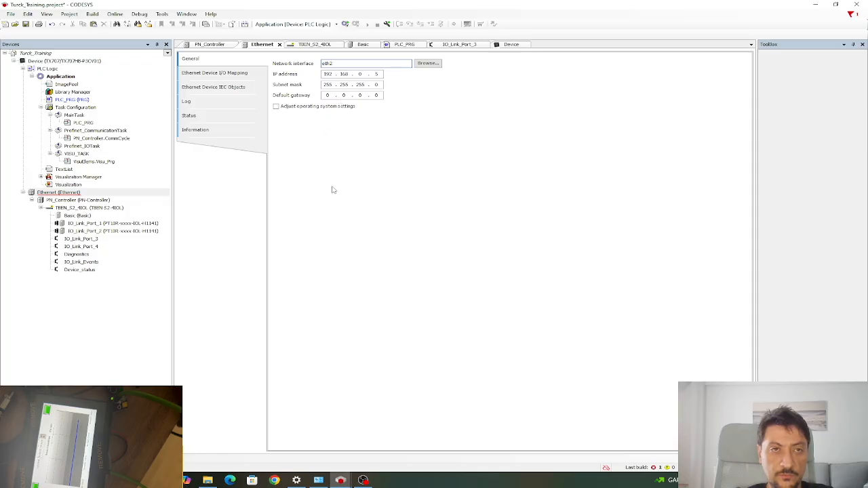
{"action": "left_click", "coordinate": [26, 24]}
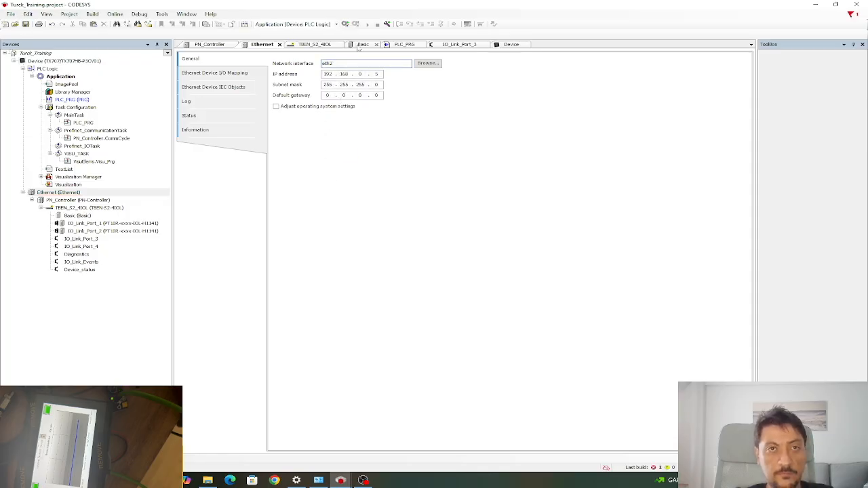
Log in, download the new code over the running application, and start it.
{"action": "left_click", "coordinate": [345, 24]}
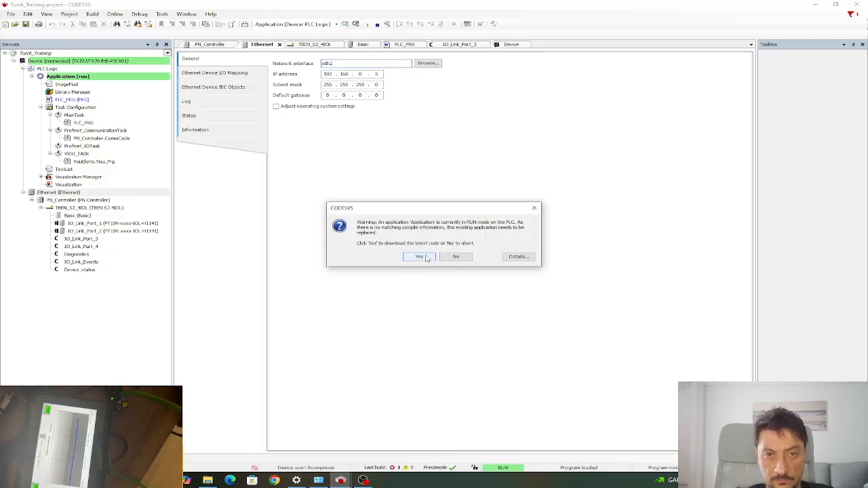
{"action": "left_click", "coordinate": [426, 258]}
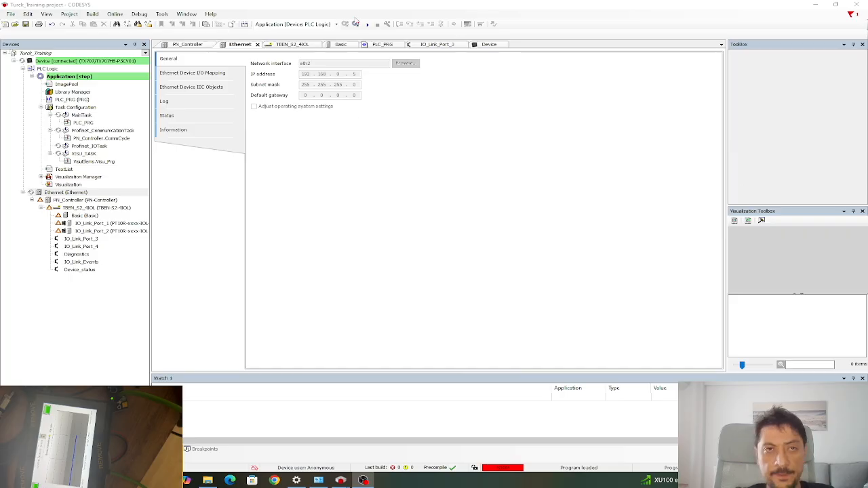
{"action": "left_click", "coordinate": [367, 24]}
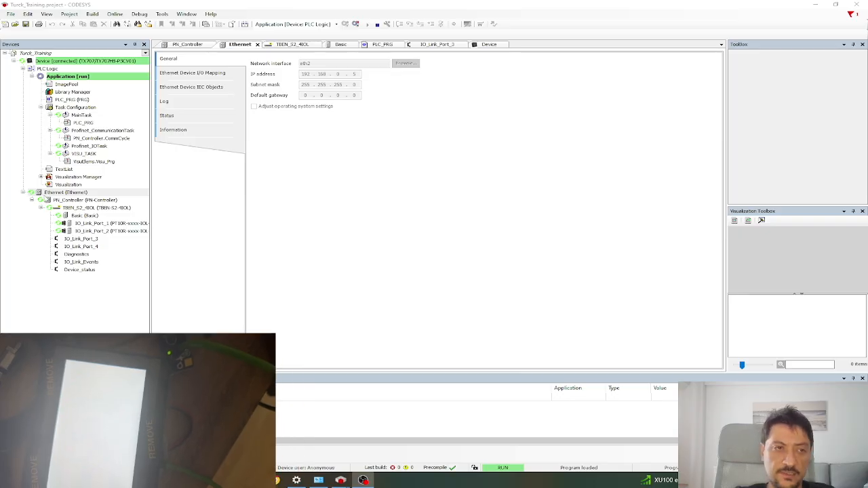
Select the Visualization Manager entry in the device tree.
{"action": "left_click", "coordinate": [59, 178]}
{"action": "left_click", "coordinate": [61, 185]}
{"action": "left_click", "coordinate": [60, 178]}
{"action": "left_click", "coordinate": [61, 185]}
{"action": "left_click", "coordinate": [59, 178]}
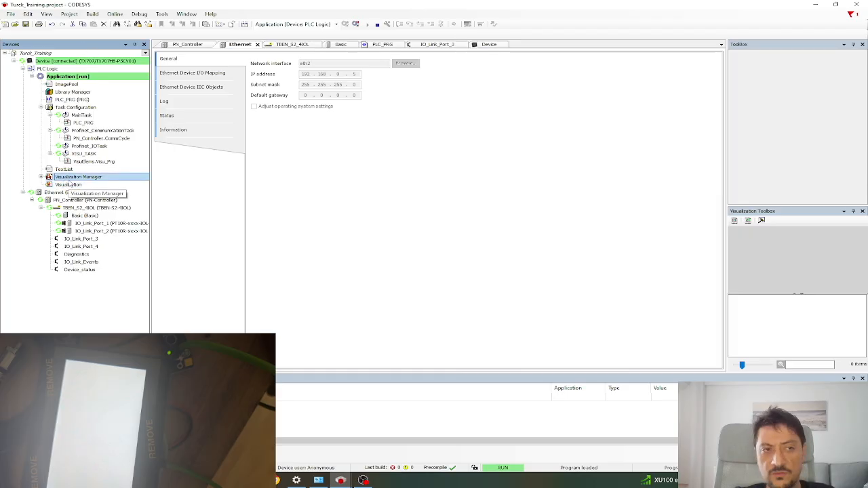
Try deleting the Visualization Manager and dismiss the cannot-delete error.
{"action": "left_click", "coordinate": [70, 185]}
{"action": "left_click", "coordinate": [70, 179]}
{"action": "left_click", "coordinate": [70, 184]}
{"action": "left_click", "coordinate": [72, 179]}
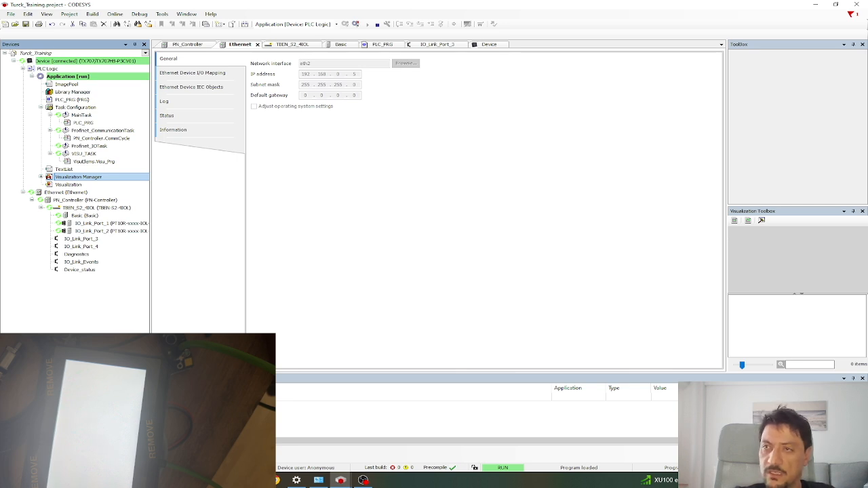
{"action": "right_click", "coordinate": [57, 177]}
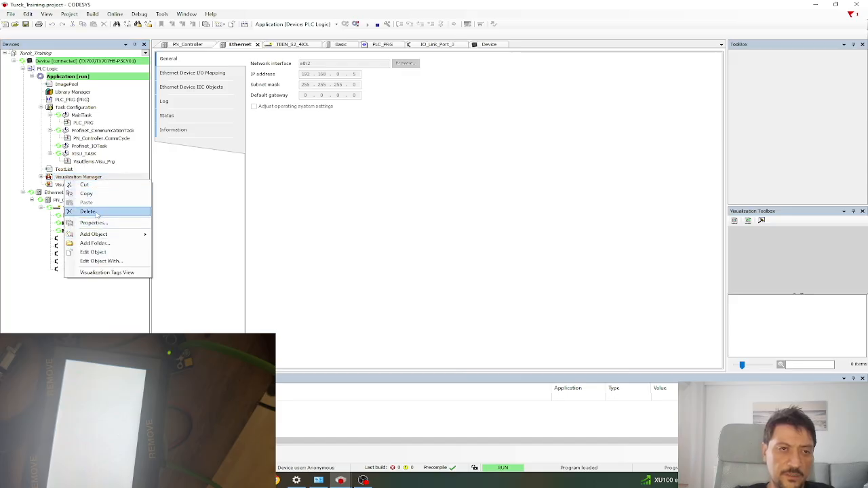
{"action": "left_click", "coordinate": [97, 215]}
{"action": "left_click", "coordinate": [507, 271]}
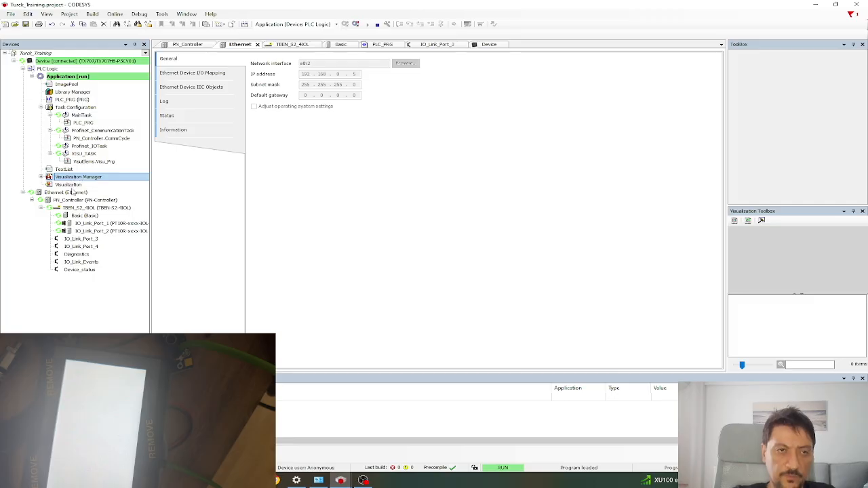
Try deleting the Visualization object and dismiss the cannot-remove error.
{"action": "left_click", "coordinate": [73, 185]}
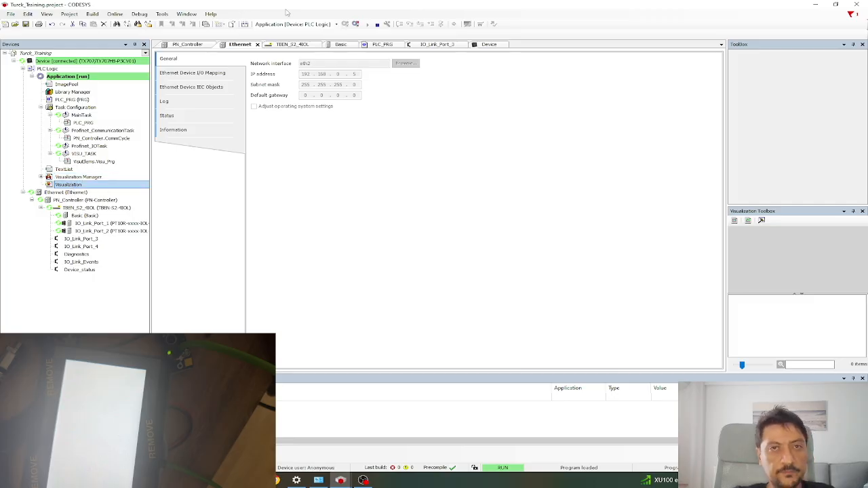
{"action": "left_click", "coordinate": [355, 25]}
{"action": "left_click", "coordinate": [64, 185]}
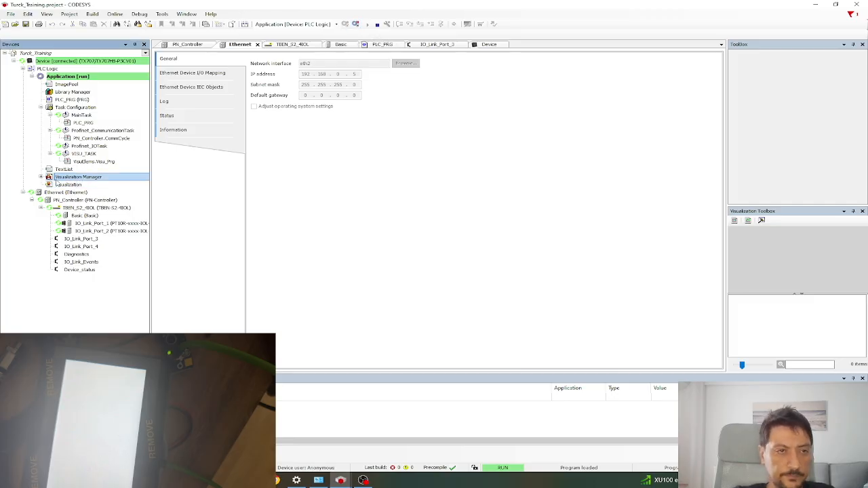
{"action": "right_click", "coordinate": [62, 185]}
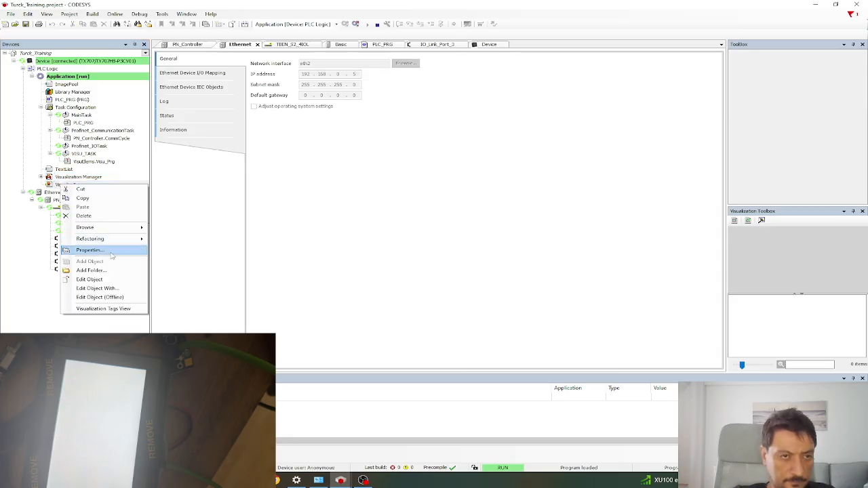
{"action": "left_click", "coordinate": [95, 216]}
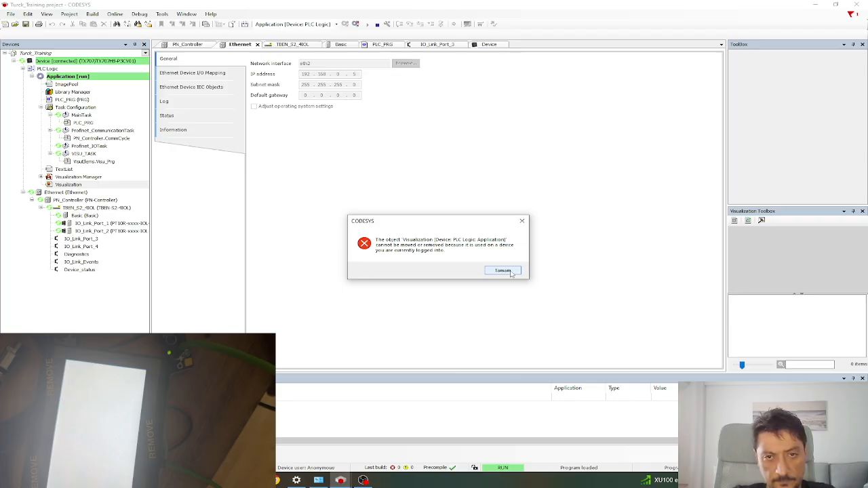
{"action": "left_click", "coordinate": [503, 271]}
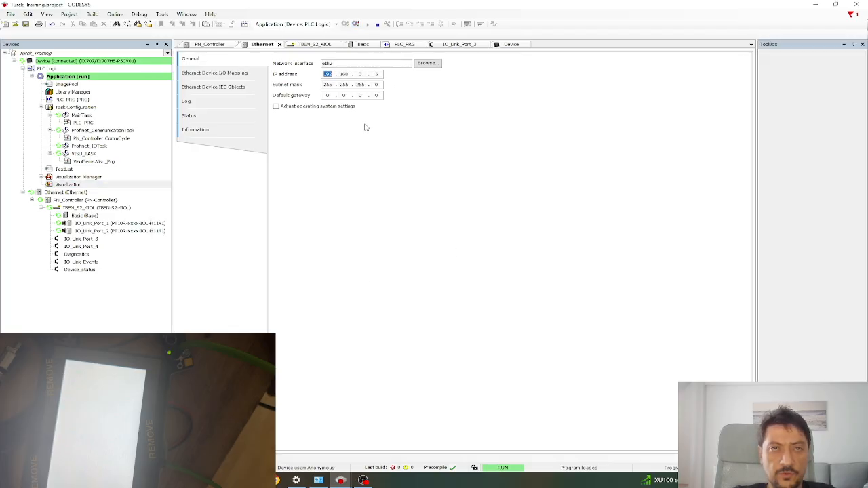
Delete the Visualization Manager together with its VISU_TASK.
{"action": "left_click", "coordinate": [79, 177]}
{"action": "left_click", "coordinate": [68, 184]}
{"action": "left_click", "coordinate": [70, 177]}
{"action": "right_click", "coordinate": [68, 177]}
{"action": "left_click", "coordinate": [111, 220]}
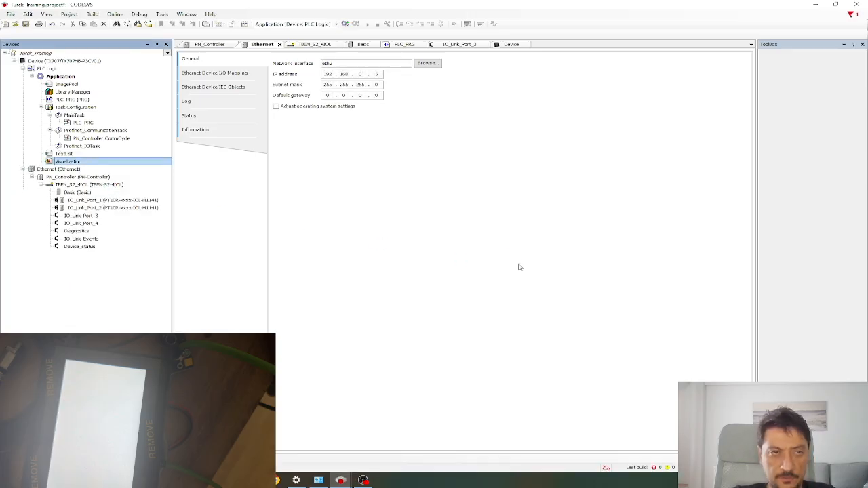
Delete the Visualization object and save the project.
{"action": "right_click", "coordinate": [62, 162]}
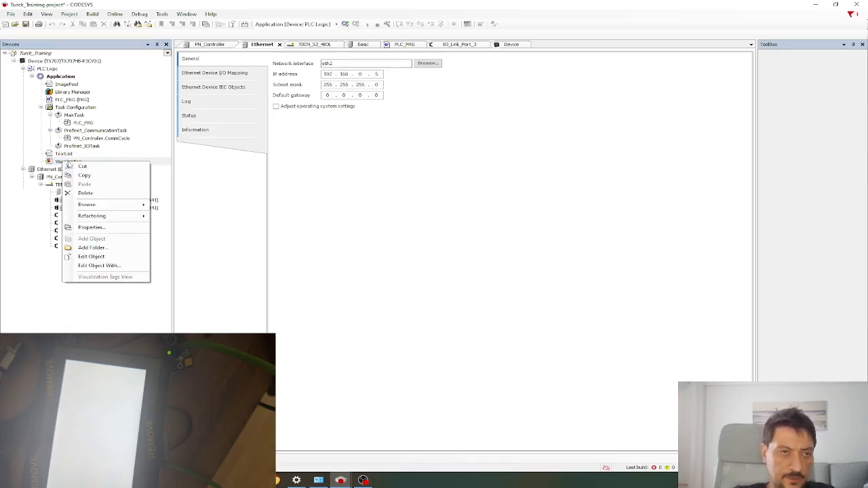
{"action": "left_click", "coordinate": [55, 162]}
{"action": "right_click", "coordinate": [59, 162]}
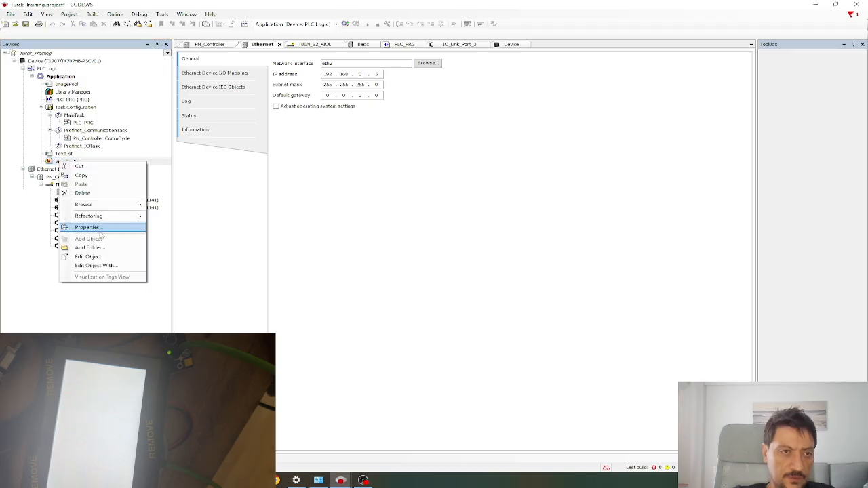
{"action": "left_click", "coordinate": [95, 198]}
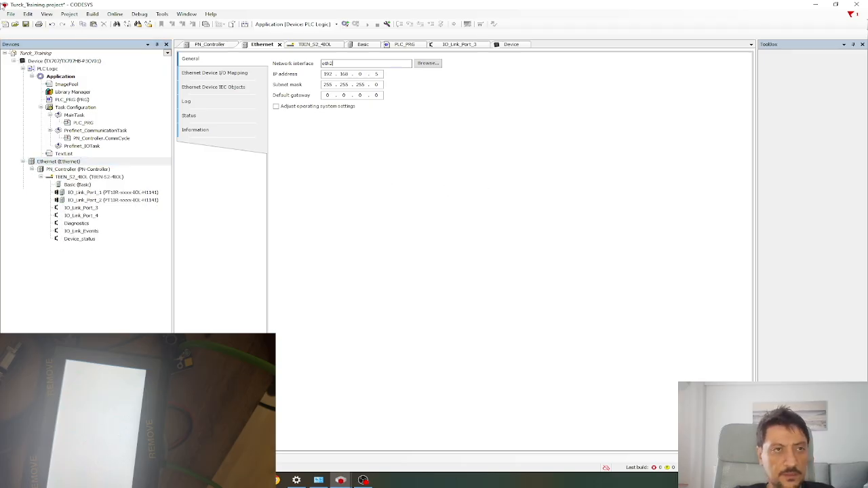
{"action": "left_click", "coordinate": [25, 24]}
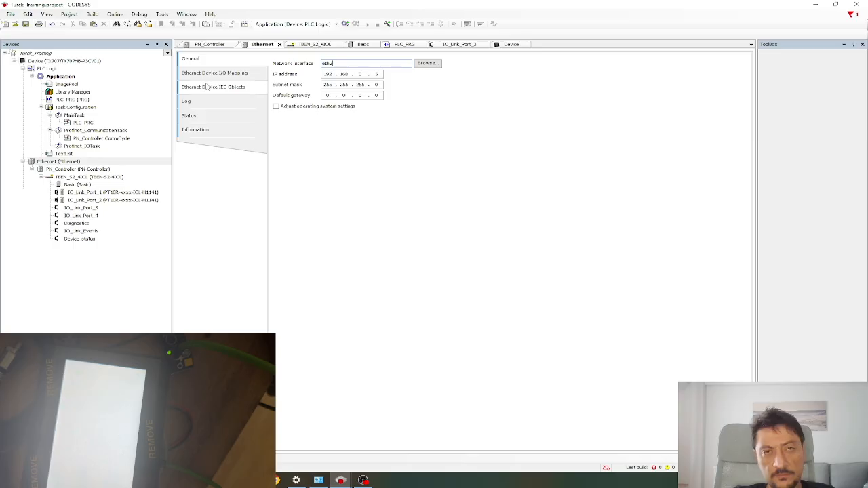
Log in, download the visualization-free application, and start it running on the controller.
{"action": "left_click", "coordinate": [345, 24]}
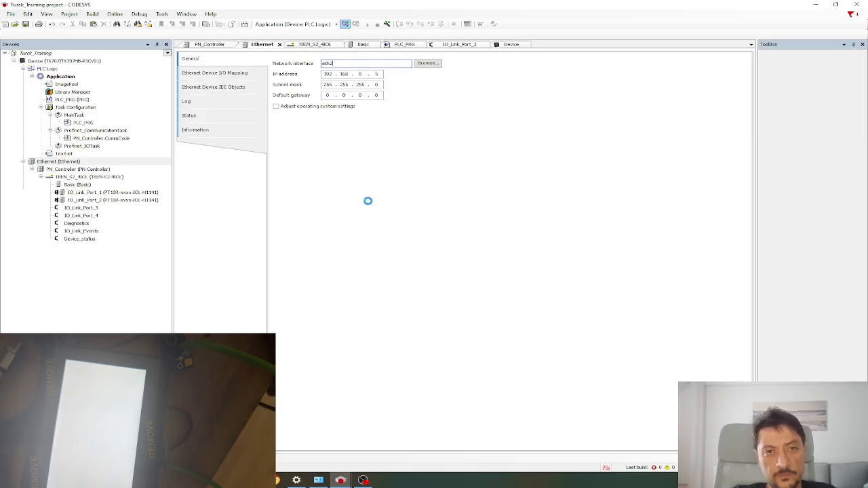
{"action": "left_click", "coordinate": [413, 258]}
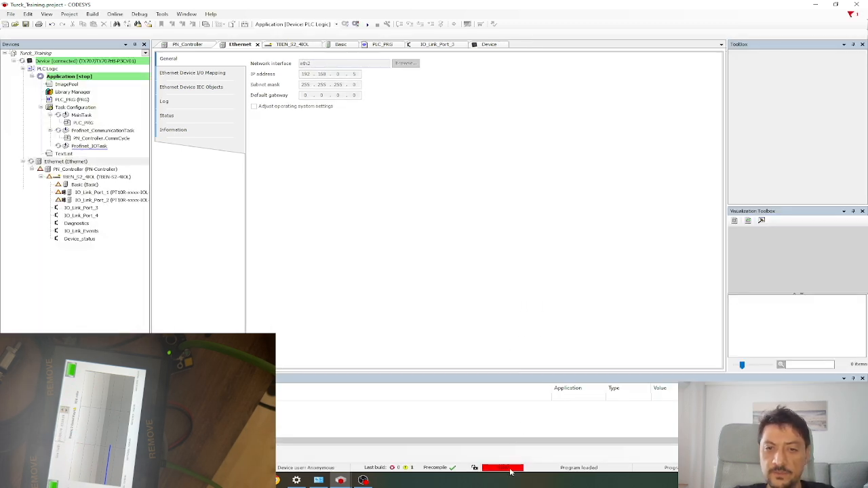
{"action": "left_click", "coordinate": [367, 23]}
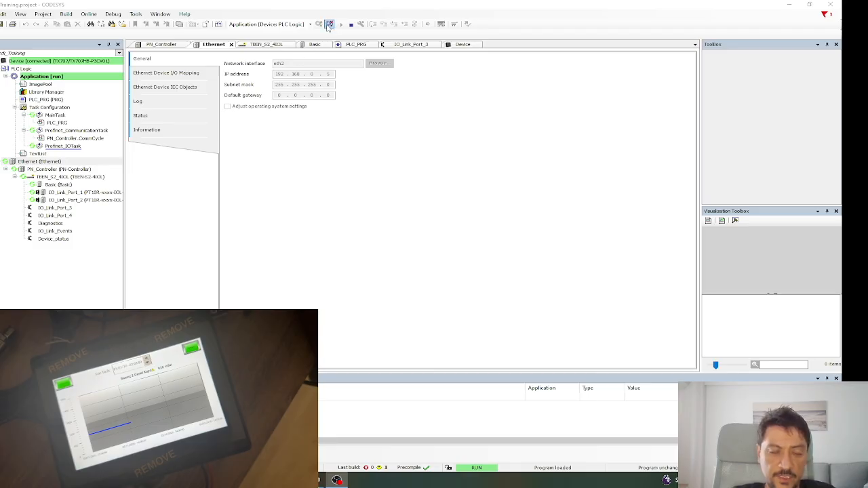
Minimize CODESYS and launch TX VisuPro 4.0.1 from the Turck > Sfr folder.
{"action": "left_click", "coordinate": [788, 6]}
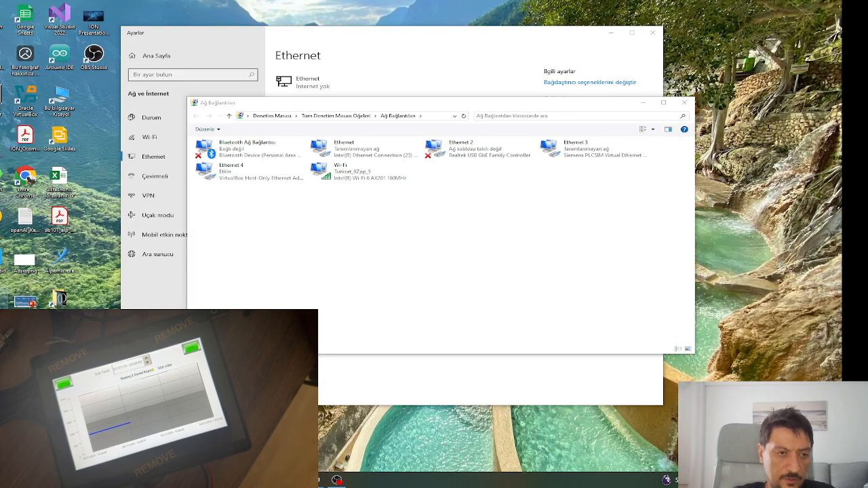
{"action": "double_click", "coordinate": [26, 339]}
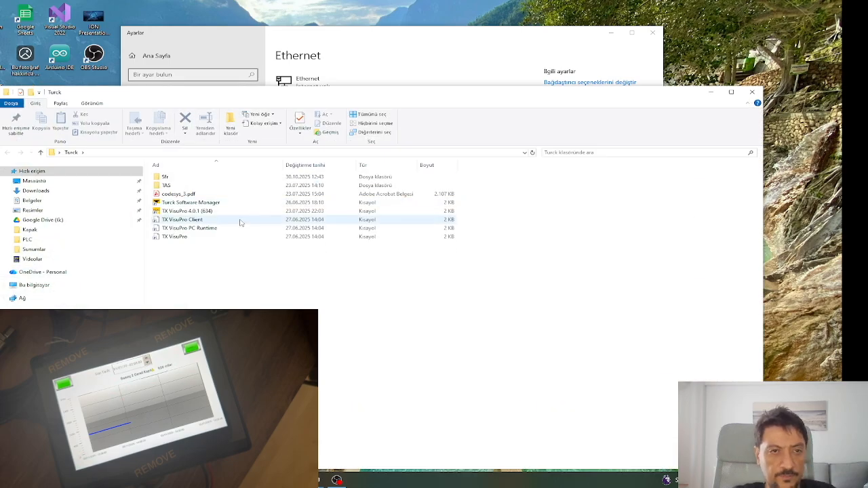
{"action": "left_click", "coordinate": [235, 213]}
{"action": "left_click", "coordinate": [229, 266]}
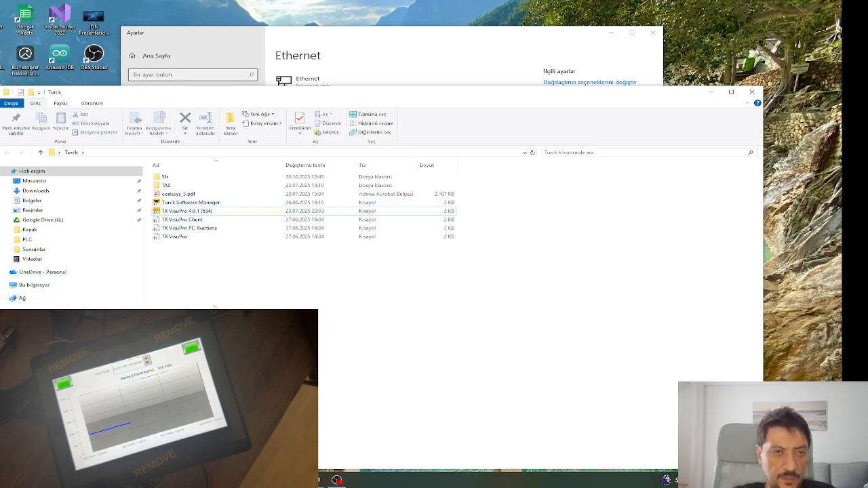
{"action": "left_click", "coordinate": [193, 211]}
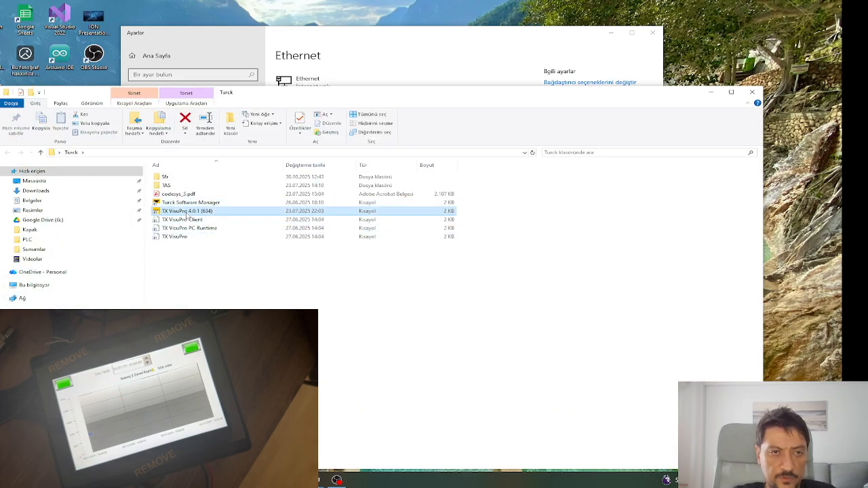
{"action": "double_click", "coordinate": [172, 178]}
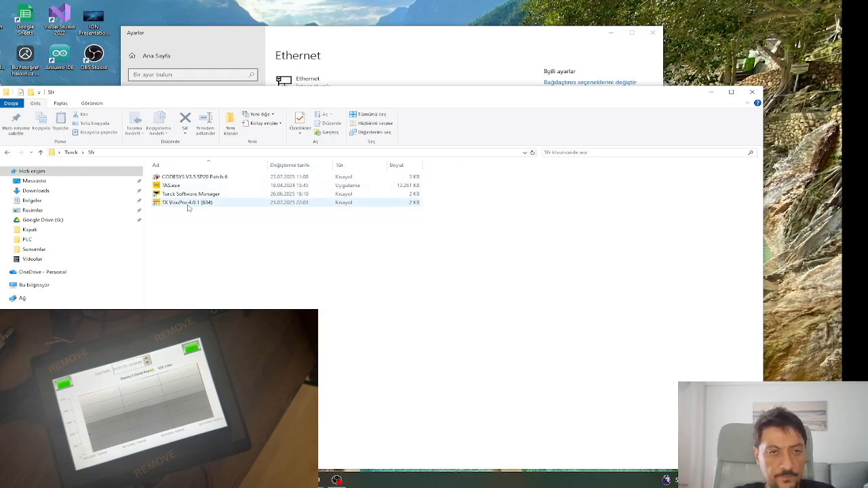
{"action": "double_click", "coordinate": [189, 204]}
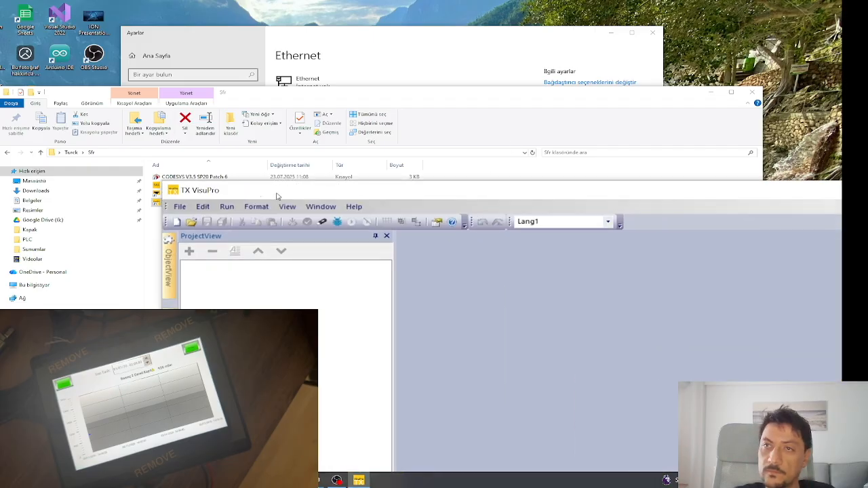
Close the Ethernet settings window and move TX VisuPro to the top of the screen.
{"action": "left_click_drag", "start_coordinate": [276, 194], "coordinate": [204, 106]}
{"action": "left_click", "coordinate": [211, 84]}
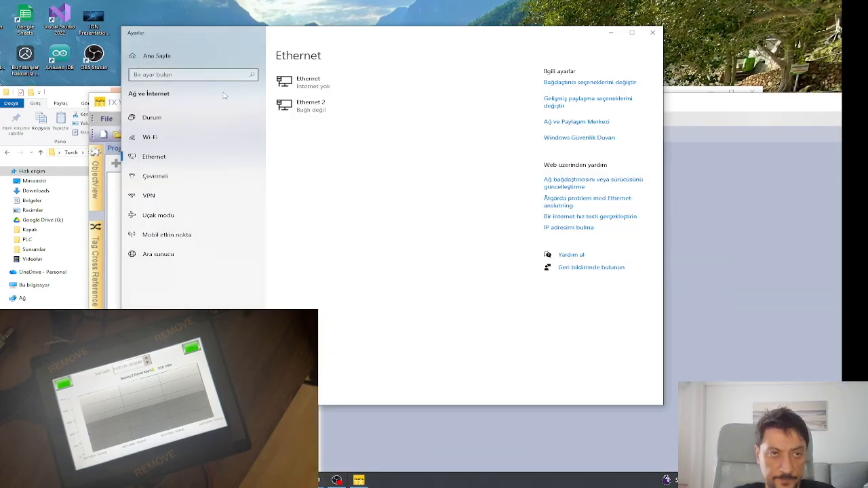
{"action": "left_click", "coordinate": [653, 33]}
{"action": "left_click_drag", "start_coordinate": [443, 105], "coordinate": [343, 29]}
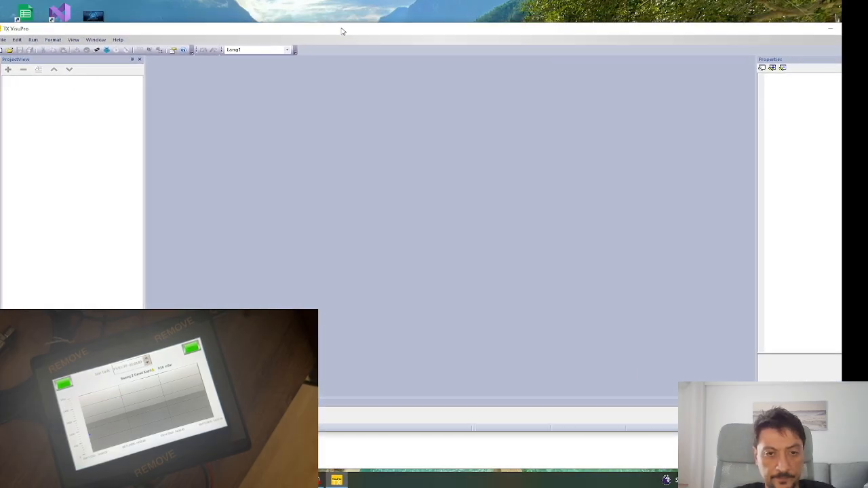
Maximize TX VisuPro and start a new project named Turck_Training.
{"action": "double_click", "coordinate": [346, 30]}
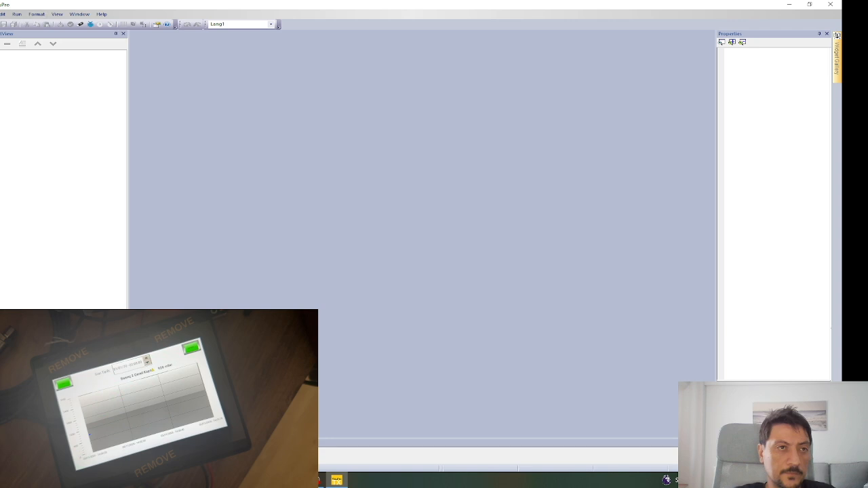
{"action": "left_click", "coordinate": [0, 14]}
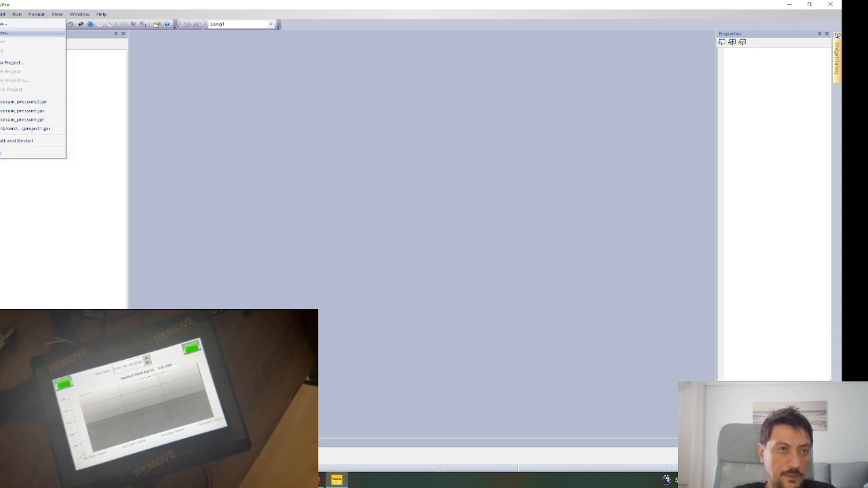
{"action": "left_click", "coordinate": [7, 63]}
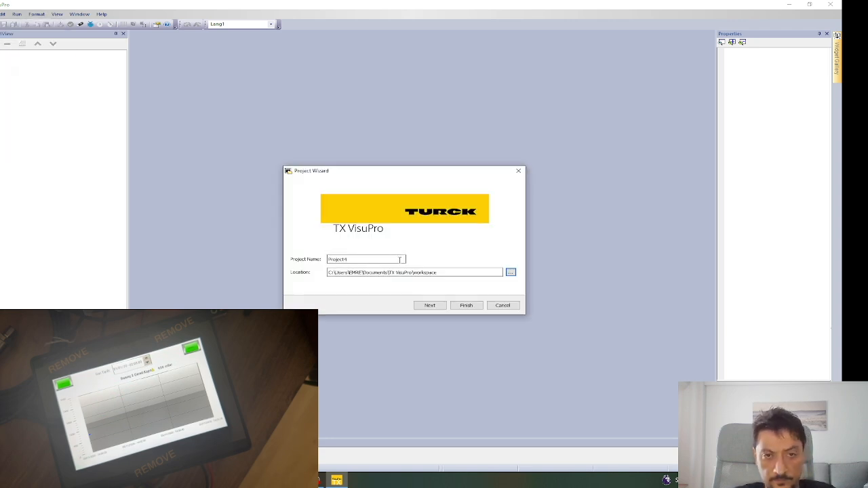
{"action": "left_click_drag", "start_coordinate": [372, 262], "coordinate": [313, 260]}
{"action": "type", "text": "Turck"}
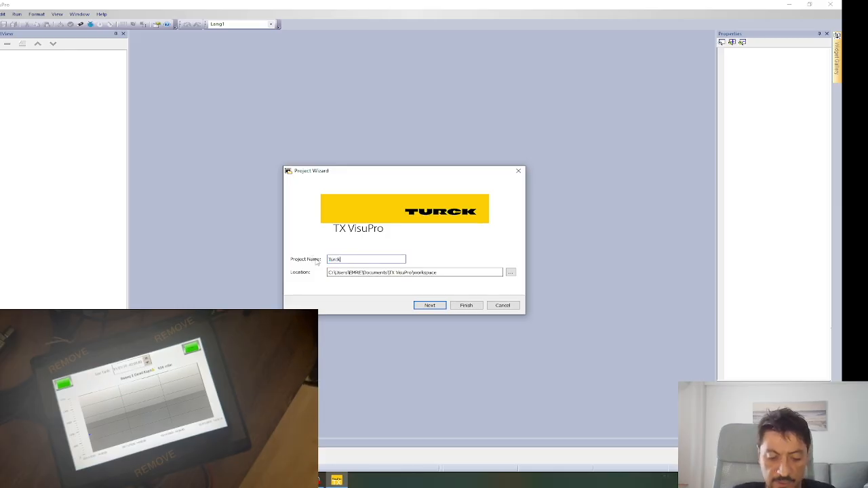
{"action": "type", "text": "_"}
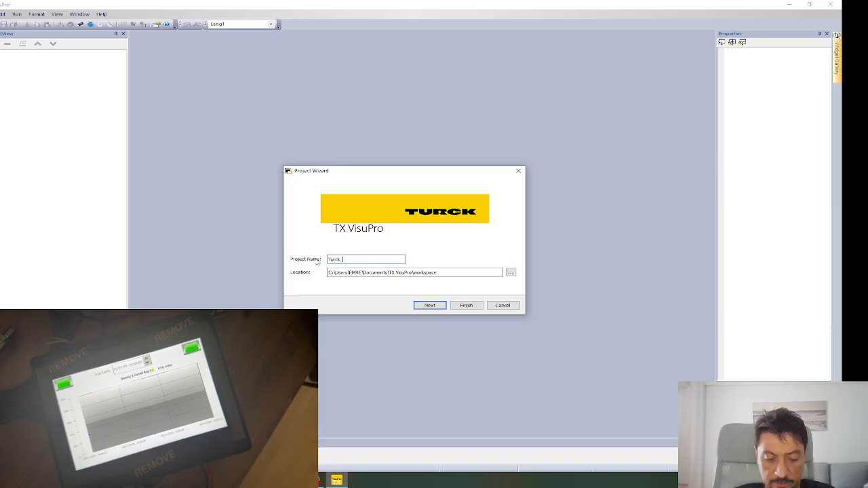
{"action": "type", "text": "Data?"}
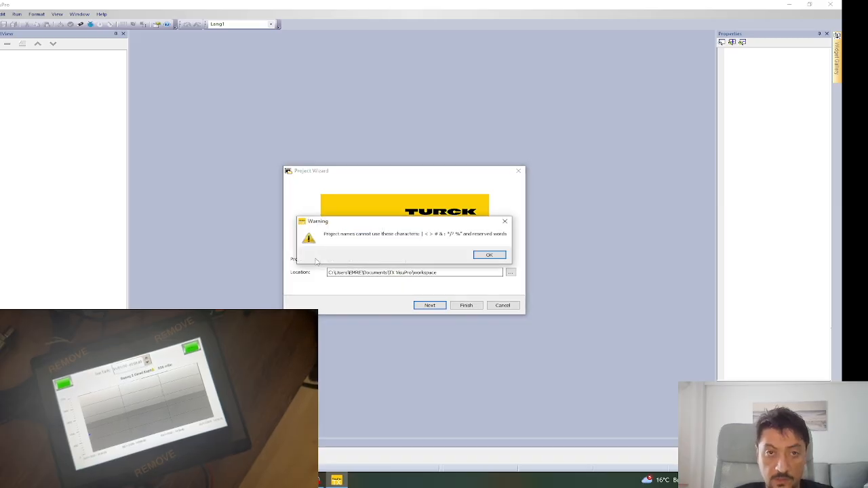
{"action": "left_click", "coordinate": [494, 255]}
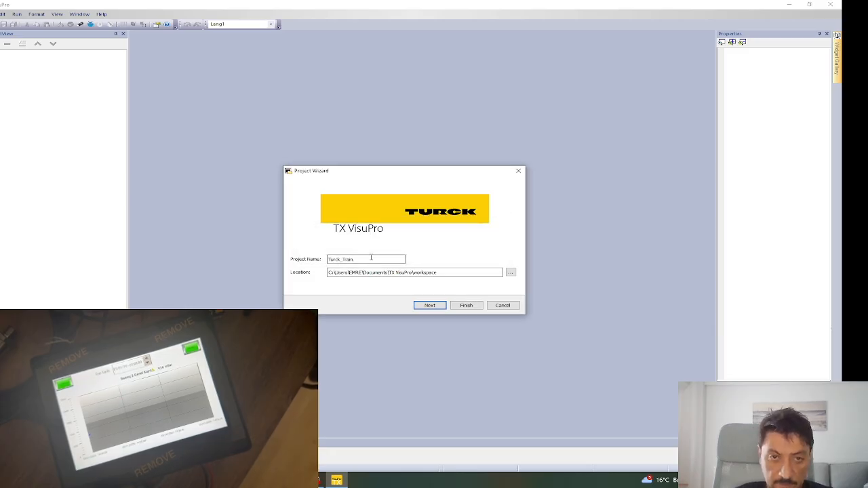
{"action": "type", "text": "er"}
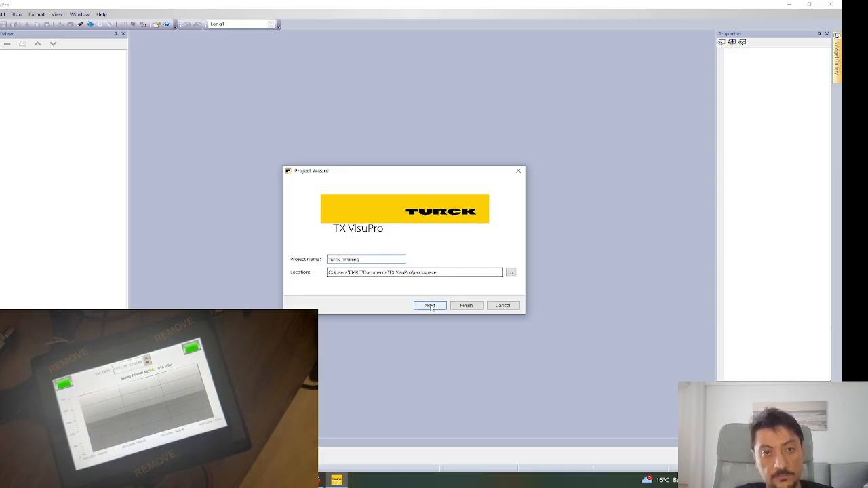
{"action": "left_click", "coordinate": [430, 306]}
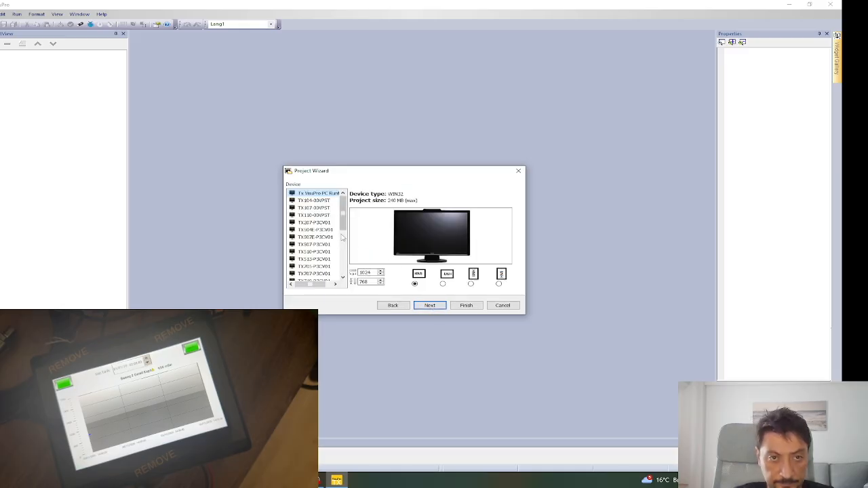
Choose TX707-P3CV01 as target device and finish with the Unified template.
{"action": "scroll", "coordinate": [319, 247], "scroll_direction": "down", "scroll_amount": 1}
{"action": "scroll", "coordinate": [319, 248], "scroll_direction": "down", "scroll_amount": 1}
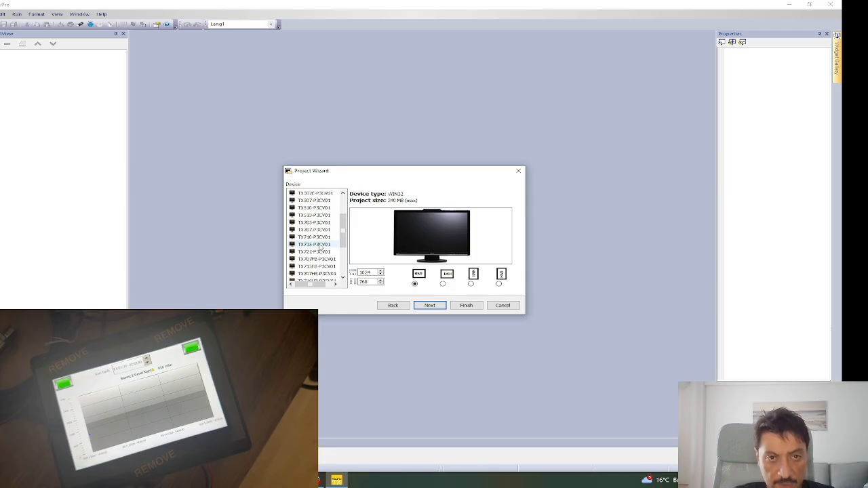
{"action": "left_click", "coordinate": [317, 230]}
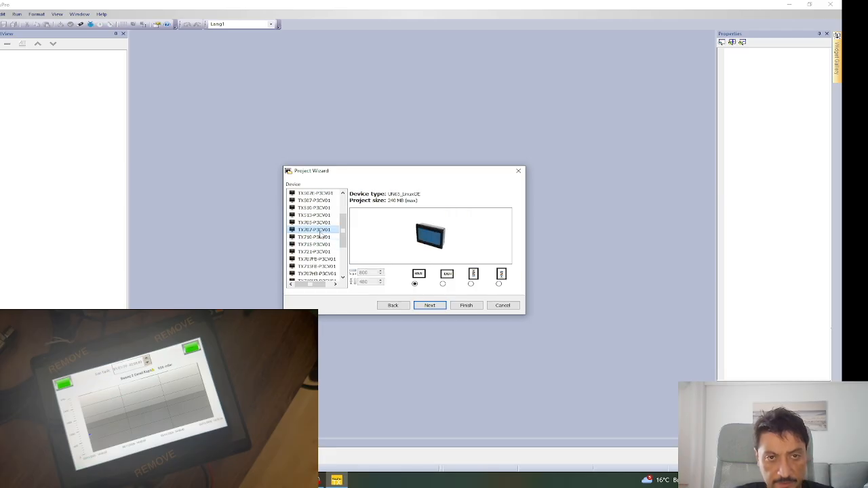
{"action": "left_click", "coordinate": [429, 305]}
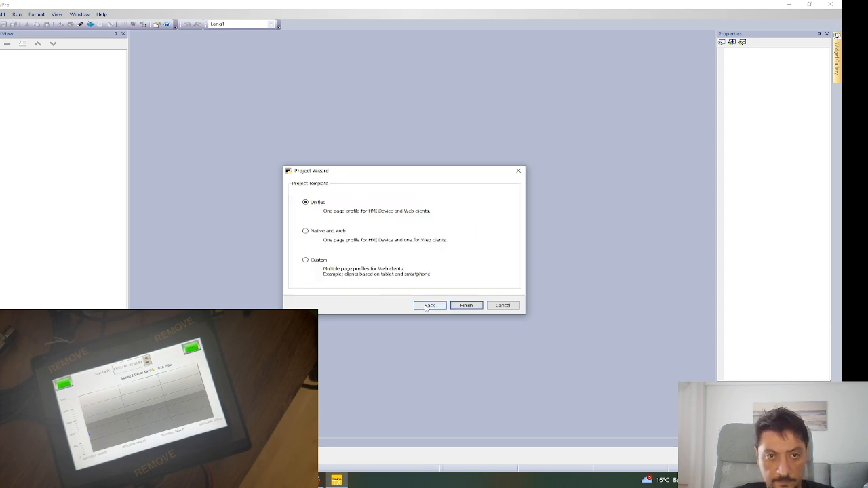
{"action": "left_click", "coordinate": [475, 306]}
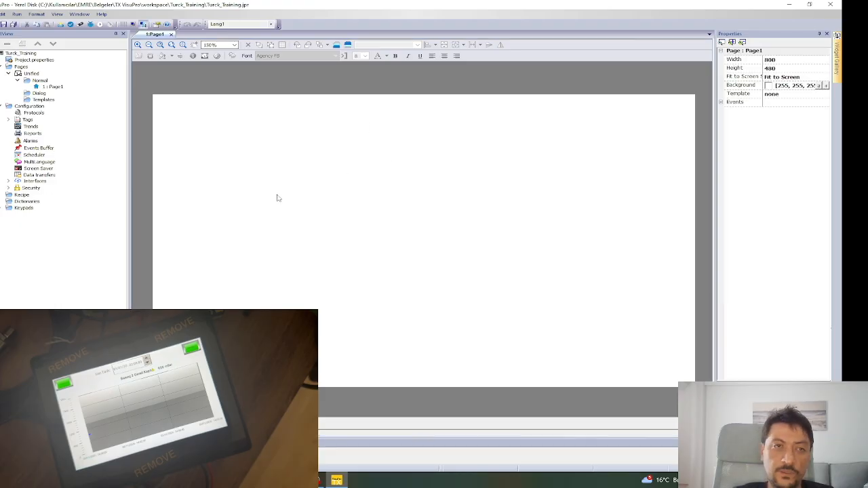
Open the project's Tags table from Configuration, then switch back to the CODESYS window.
{"action": "left_click", "coordinate": [50, 87]}
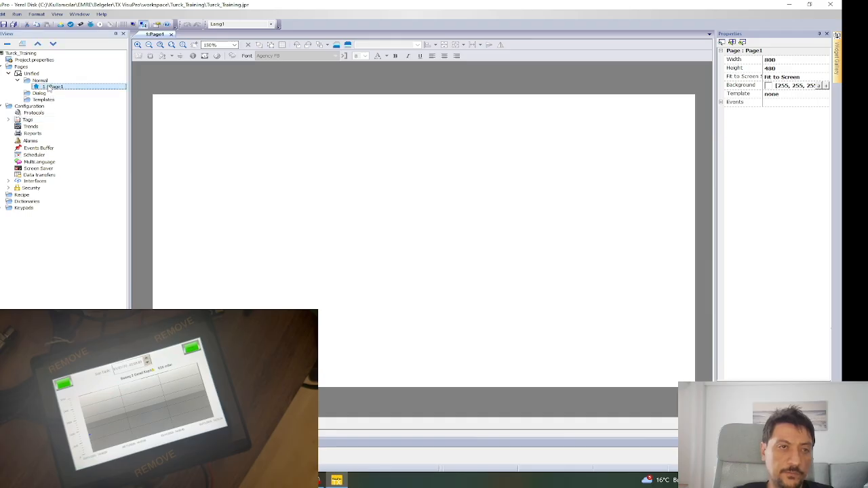
{"action": "left_click", "coordinate": [321, 188]}
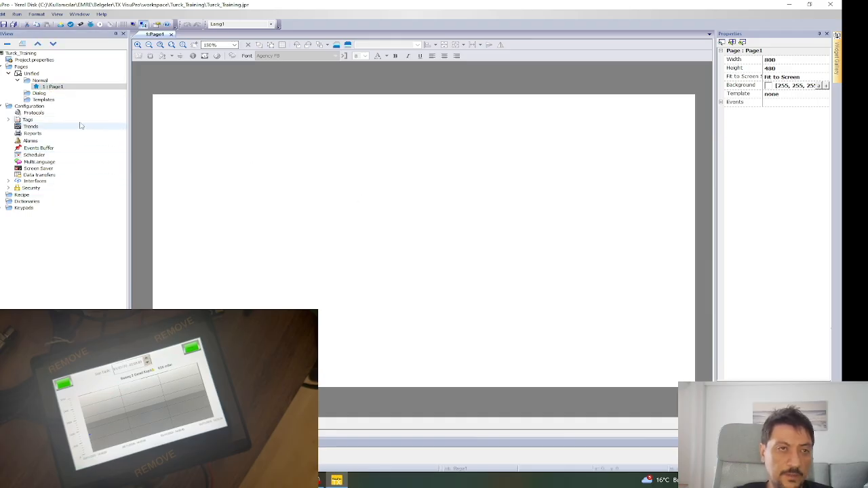
{"action": "left_click", "coordinate": [34, 121]}
{"action": "double_click", "coordinate": [33, 120]}
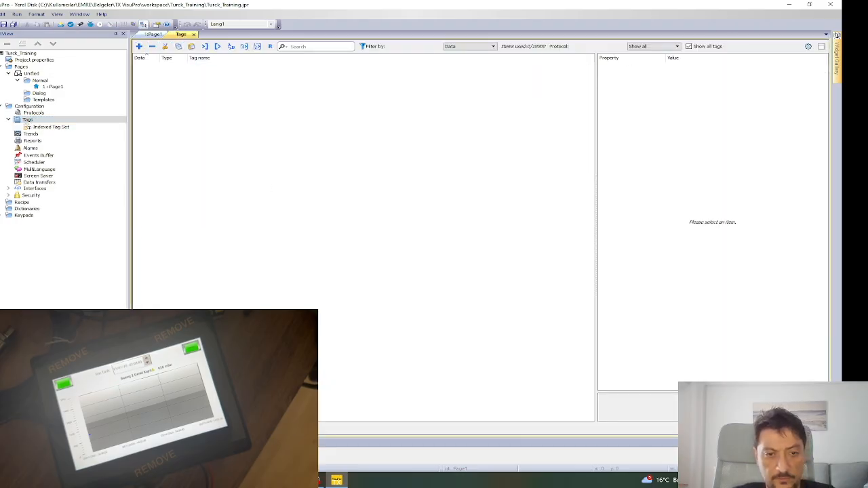
{"action": "mouse_move", "coordinate": [316, 480]}
{"action": "left_click", "coordinate": [342, 442]}
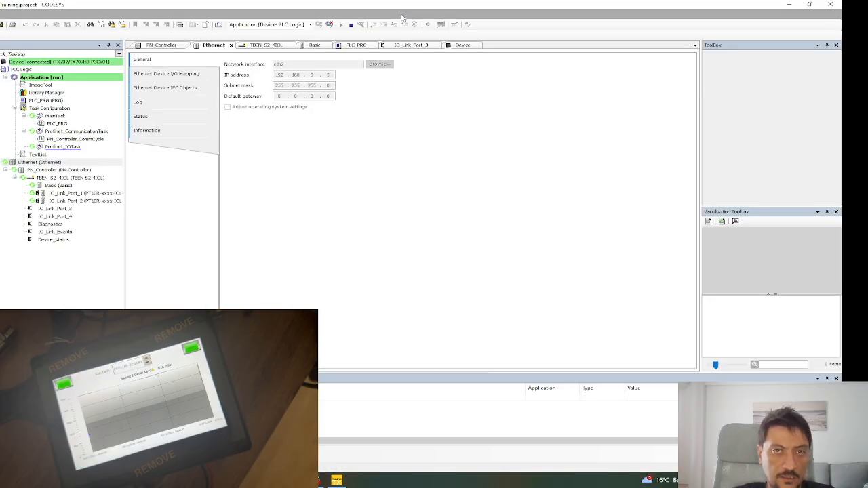
Go offline and add a Symbol Configuration object to the Application.
{"action": "left_click", "coordinate": [329, 24]}
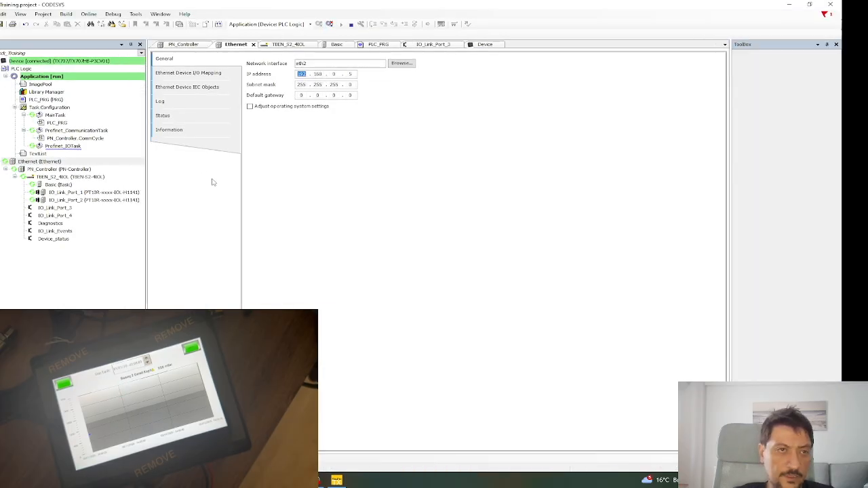
{"action": "left_click", "coordinate": [32, 76]}
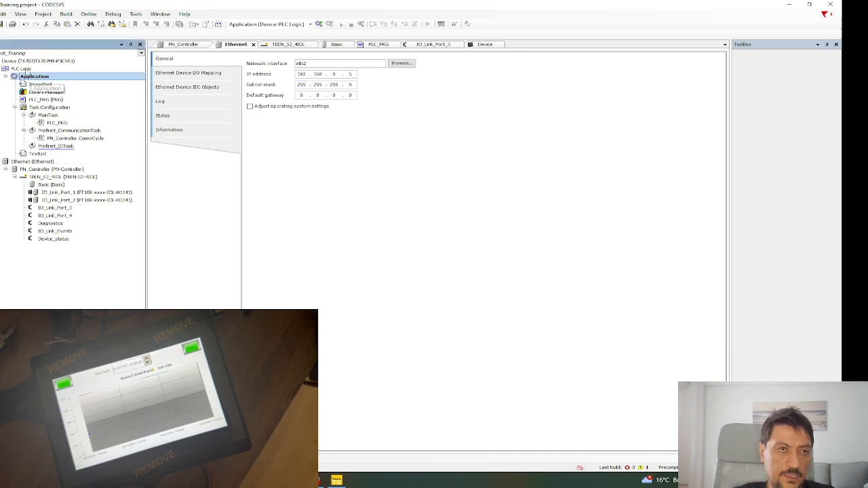
{"action": "right_click", "coordinate": [30, 77]}
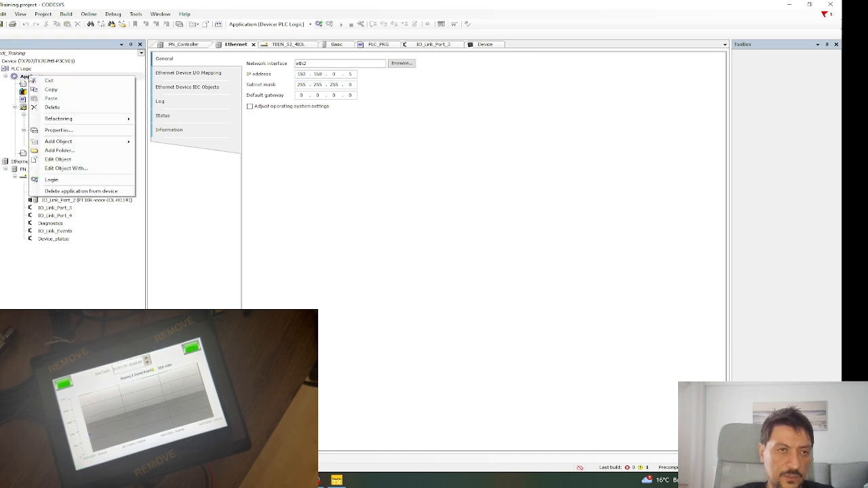
{"action": "mouse_move", "coordinate": [87, 123]}
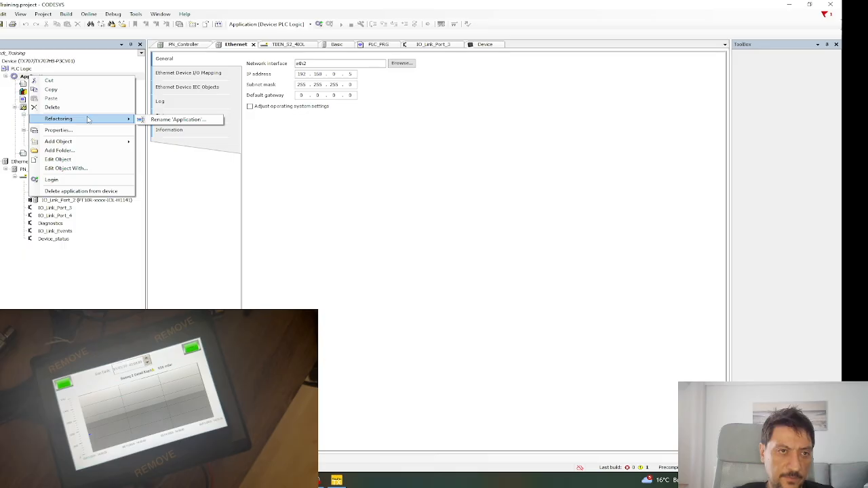
{"action": "mouse_move", "coordinate": [97, 142]}
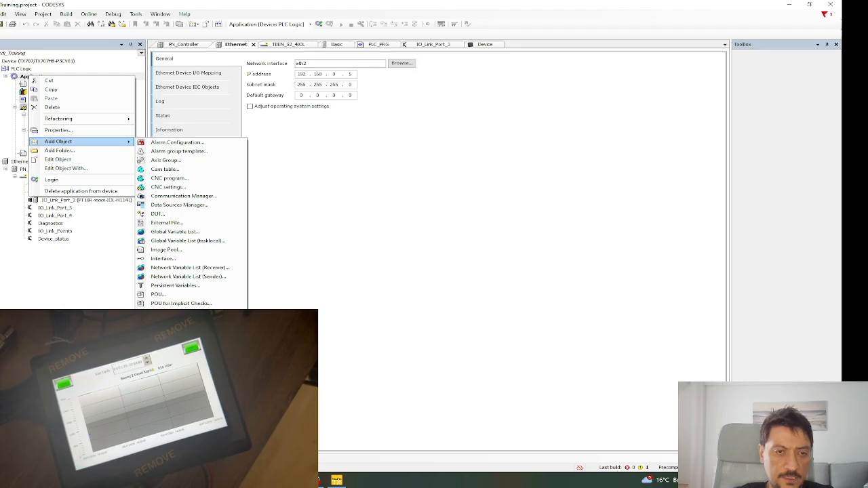
{"action": "left_click", "coordinate": [181, 331]}
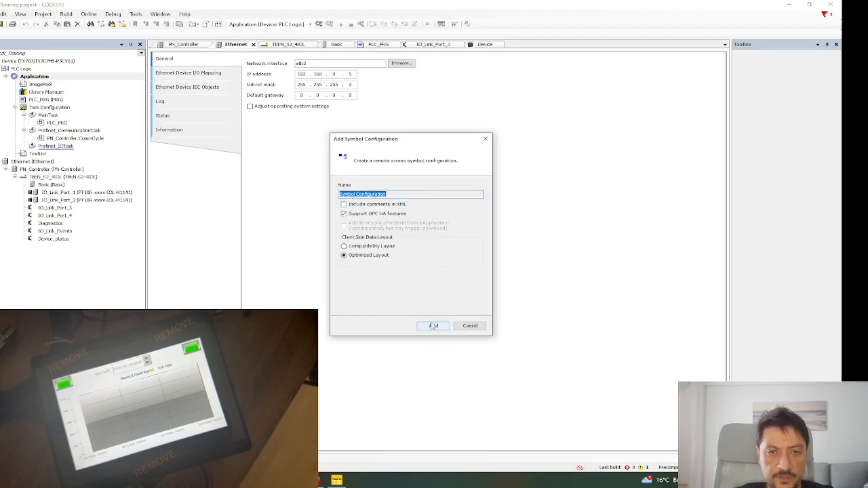
{"action": "left_click", "coordinate": [434, 326]}
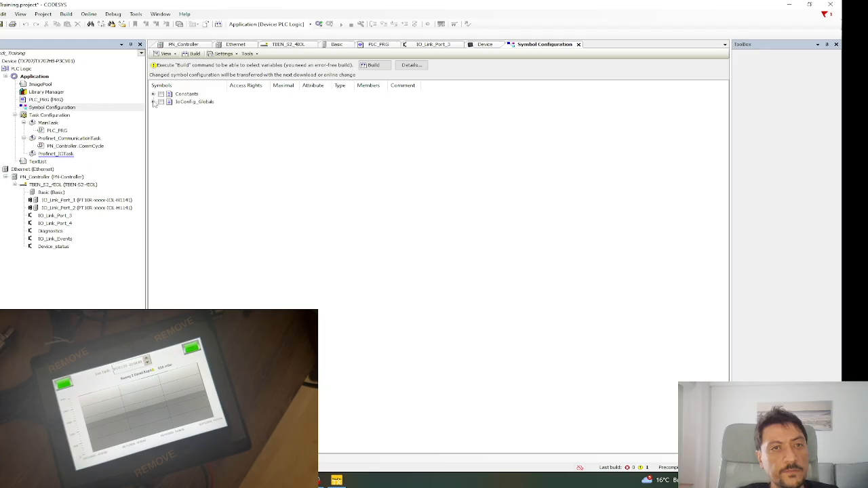
Browse the IoConfig_Globals and Constants groups in the new symbol list.
{"action": "left_click", "coordinate": [154, 102]}
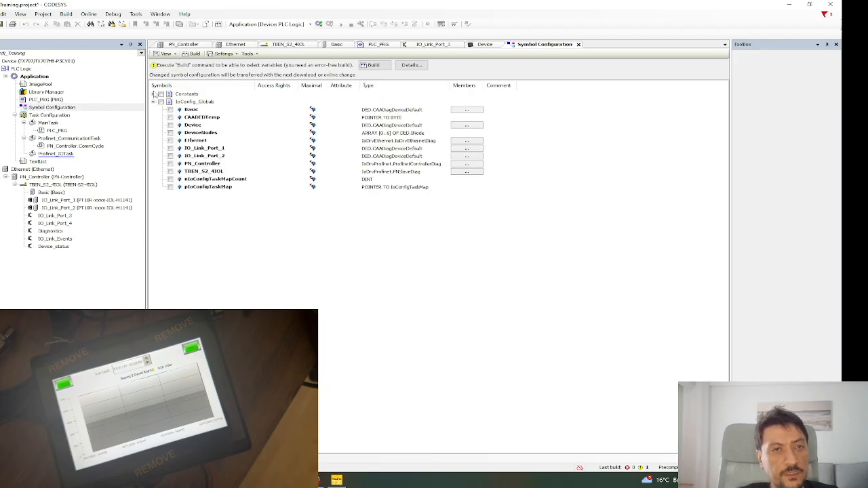
{"action": "left_click", "coordinate": [154, 94]}
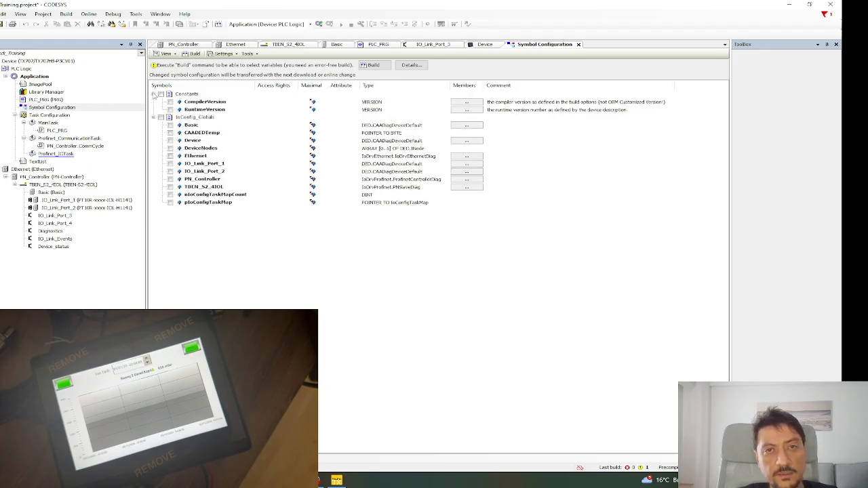
{"action": "left_click", "coordinate": [154, 94]}
{"action": "left_click", "coordinate": [154, 101]}
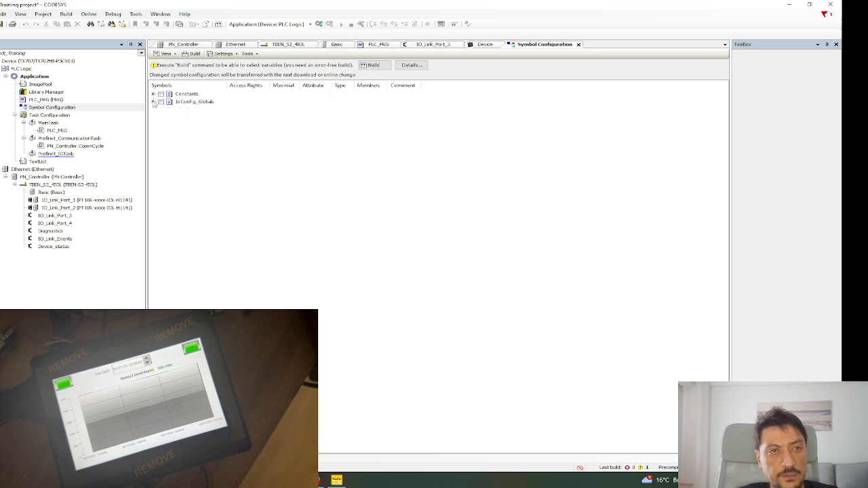
{"action": "left_click", "coordinate": [154, 94]}
{"action": "left_click", "coordinate": [153, 117]}
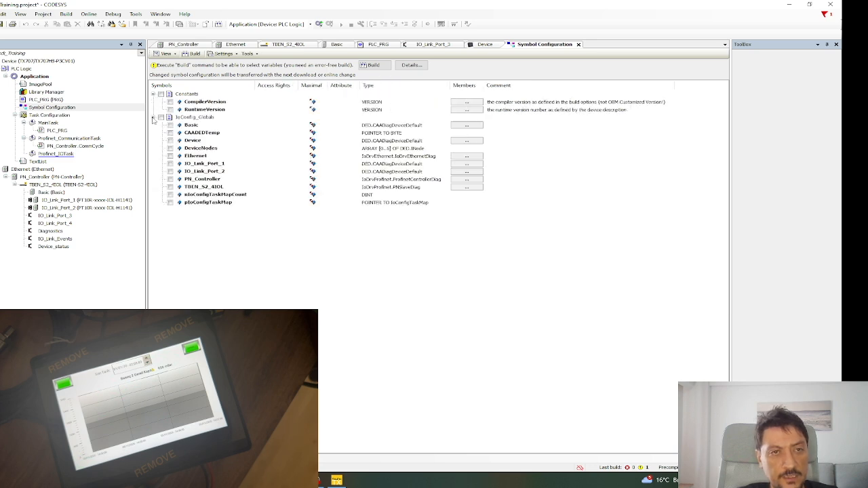
{"action": "left_click", "coordinate": [189, 172]}
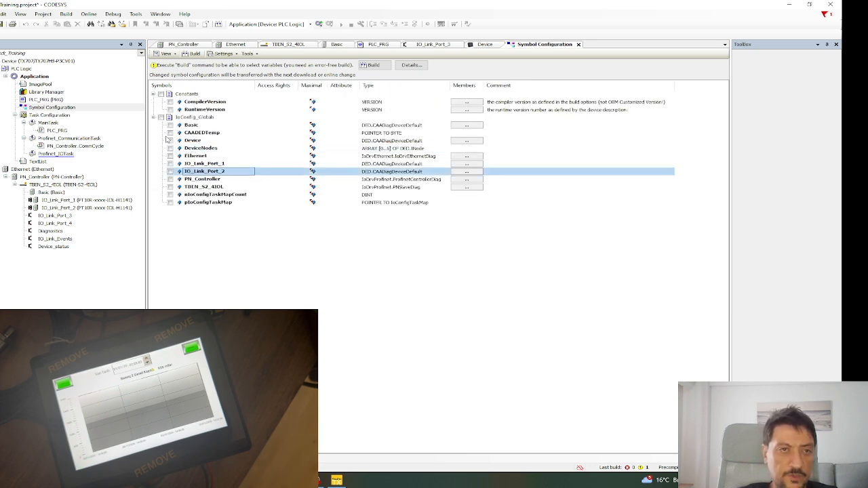
{"action": "left_click", "coordinate": [154, 118]}
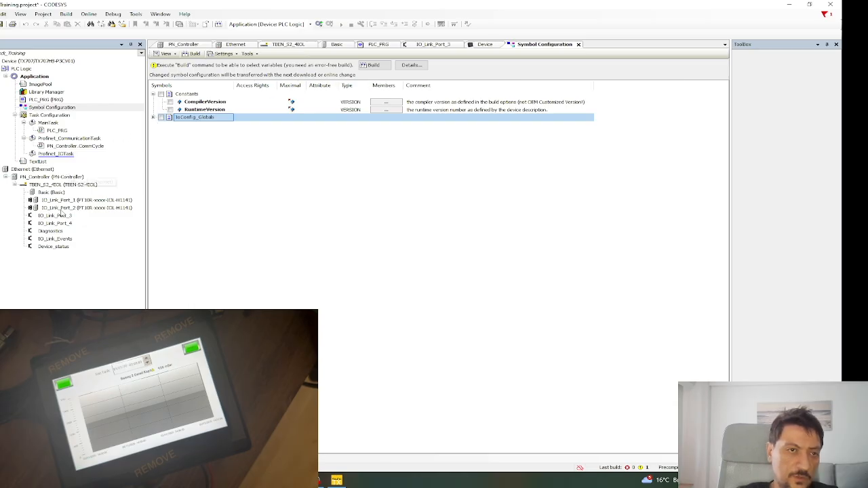
Open IO_Link_Port_1's parameters, showing switching setpoints 5000 and 2500.
{"action": "left_click", "coordinate": [46, 201]}
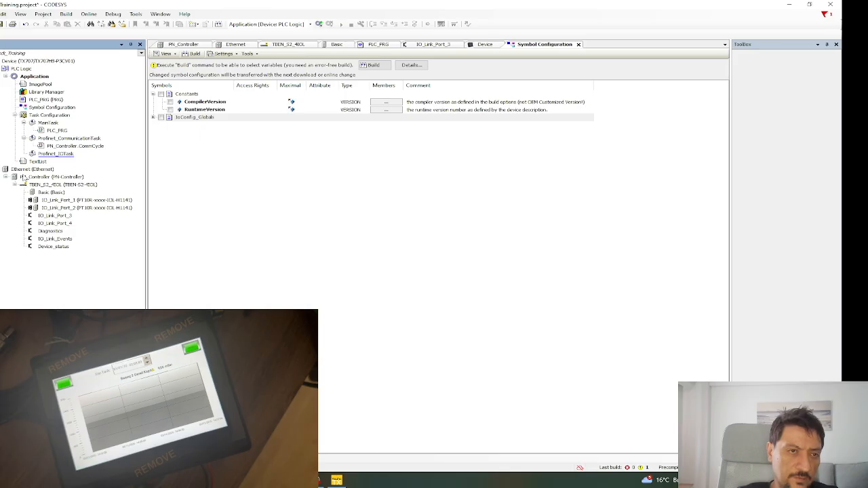
{"action": "left_click", "coordinate": [46, 202]}
{"action": "double_click", "coordinate": [52, 202]}
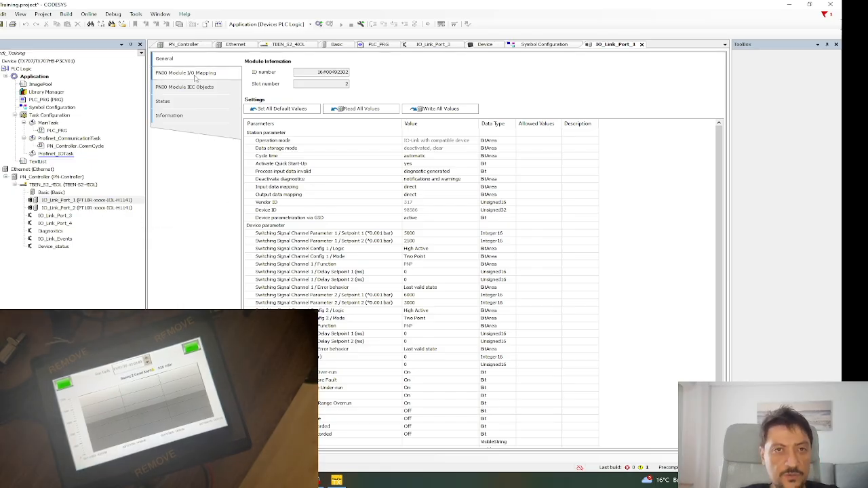
Map IO_Link_Port_1's Measurement Value input (%IW55) to a new variable Pressure_1.
{"action": "double_click", "coordinate": [41, 201]}
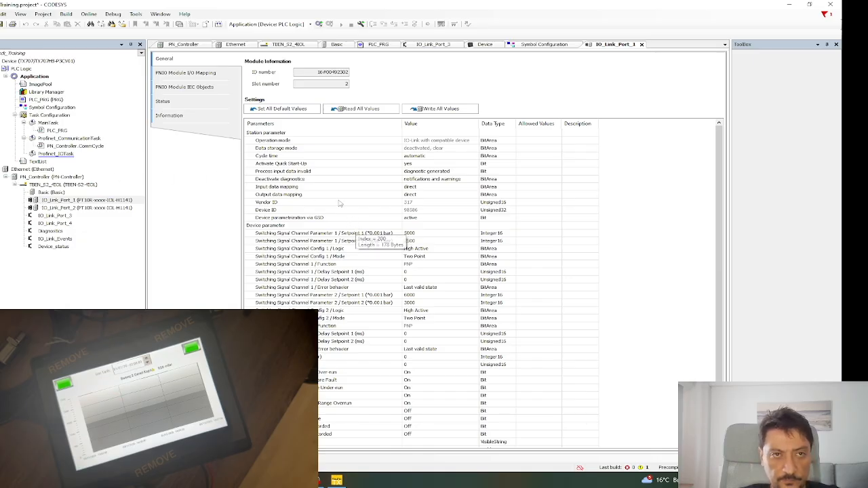
{"action": "left_click", "coordinate": [192, 72]}
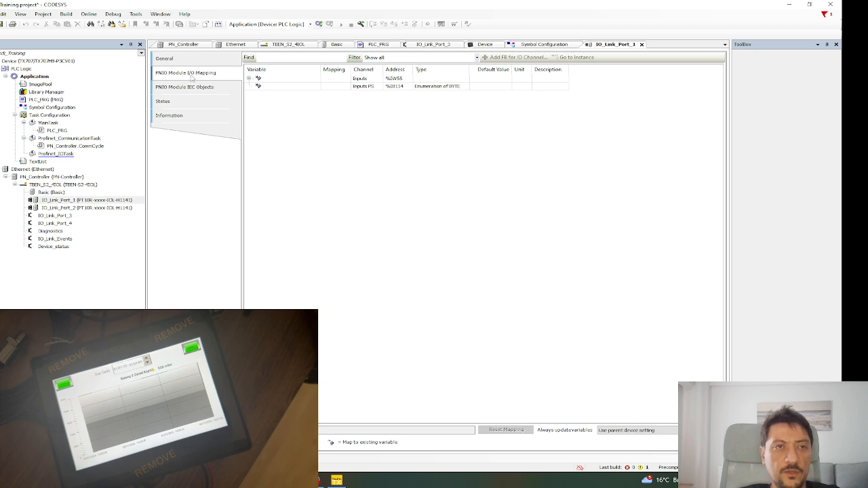
{"action": "left_click", "coordinate": [249, 79]}
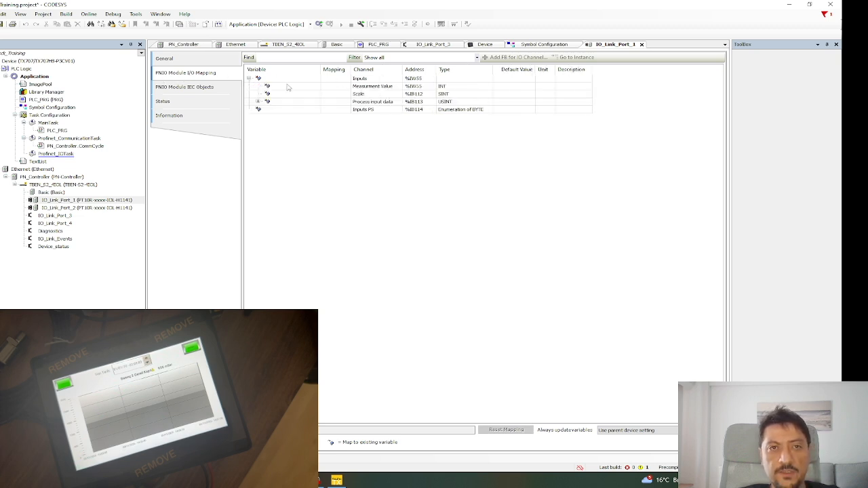
{"action": "left_click", "coordinate": [448, 90]}
{"action": "double_click", "coordinate": [299, 89]}
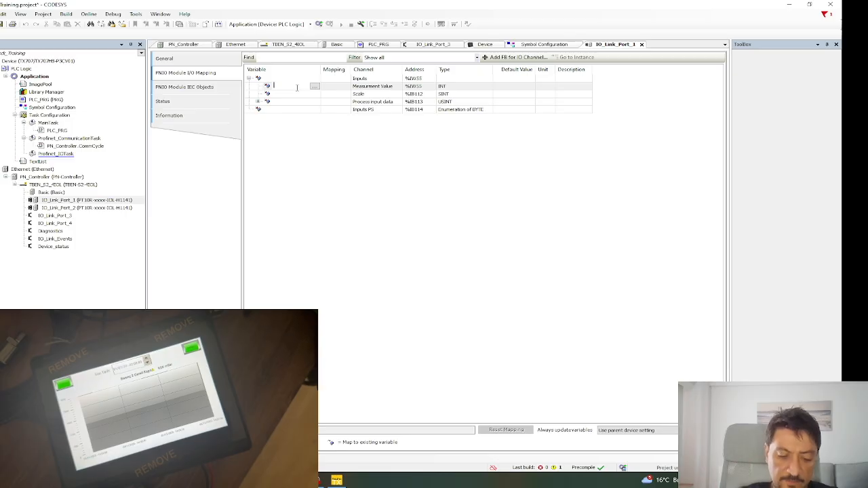
{"action": "type", "text": "A"}
{"action": "type", "text": "ressure_1"}
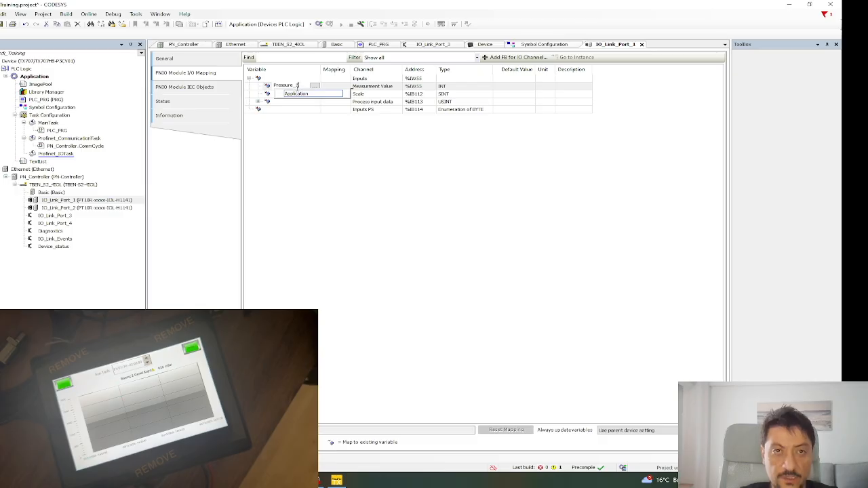
{"action": "key", "text": "Return"}
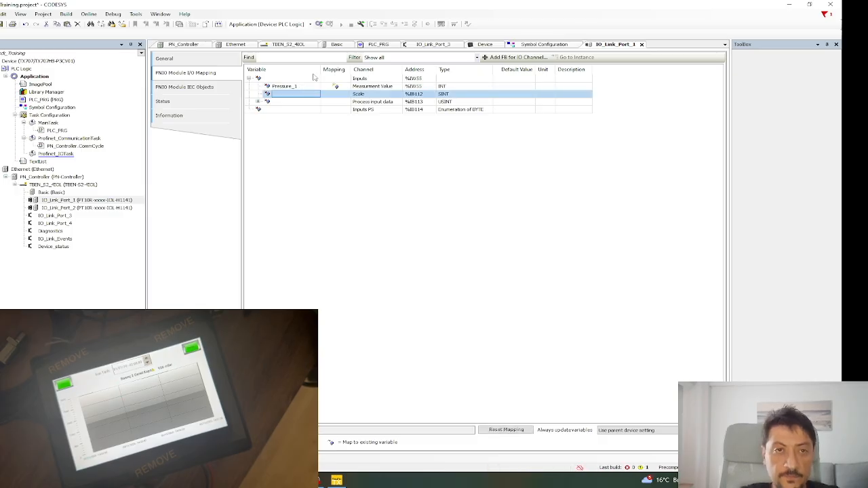
{"action": "double_click", "coordinate": [66, 208]}
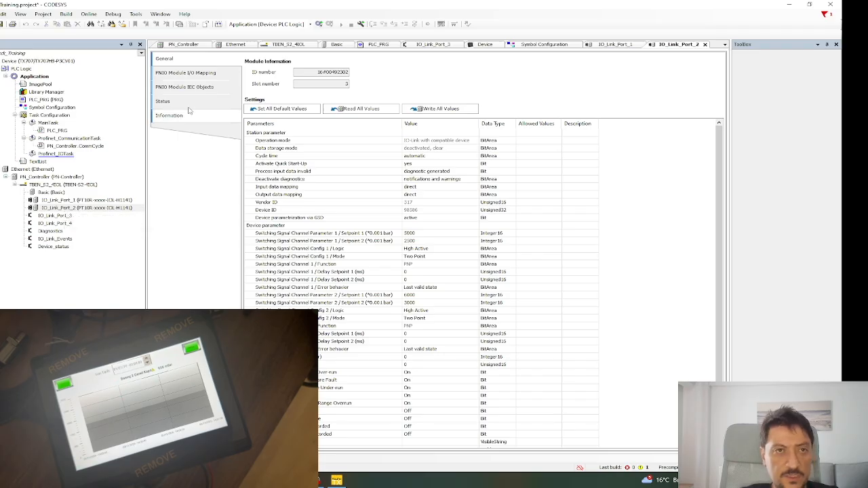
Map IO_Link_Port_2's Measurement Value input (%IW58) to a new variable Pressure_2.
{"action": "left_click", "coordinate": [194, 76]}
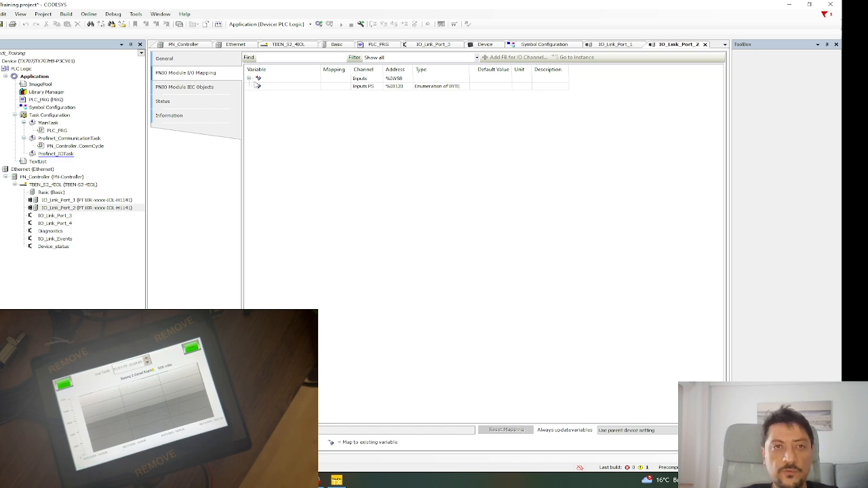
{"action": "left_click", "coordinate": [250, 78]}
{"action": "left_click", "coordinate": [327, 90]}
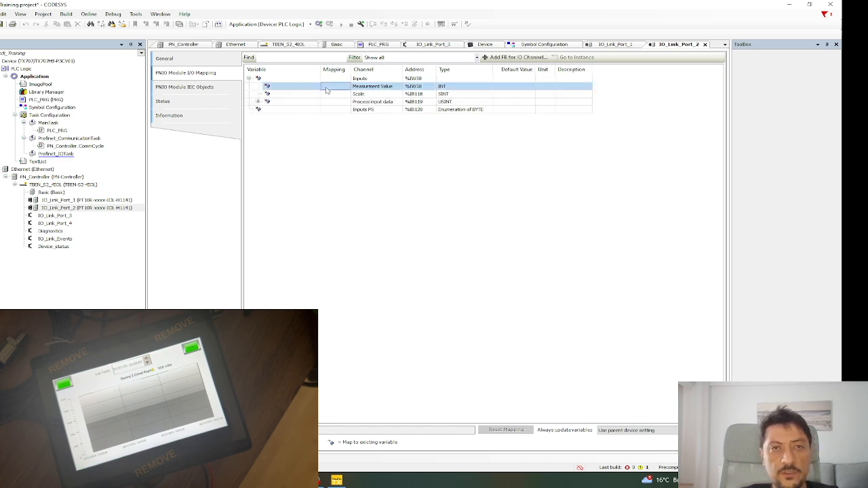
{"action": "double_click", "coordinate": [300, 87]}
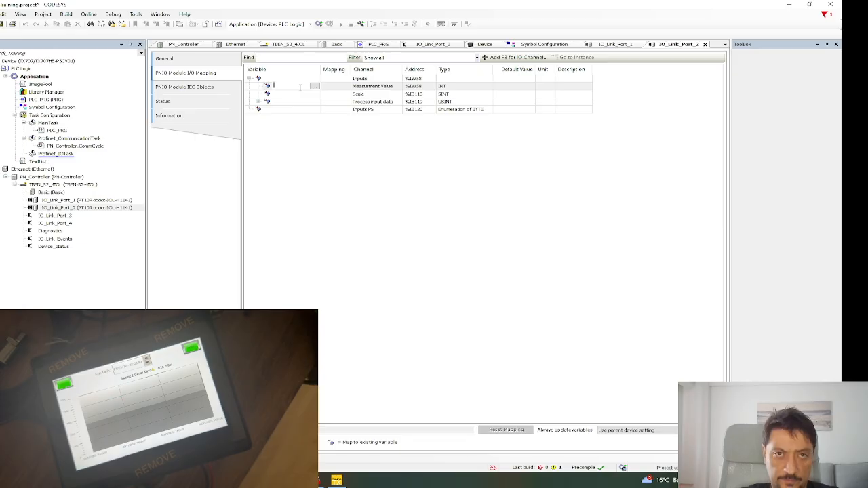
{"action": "type", "text": "P"}
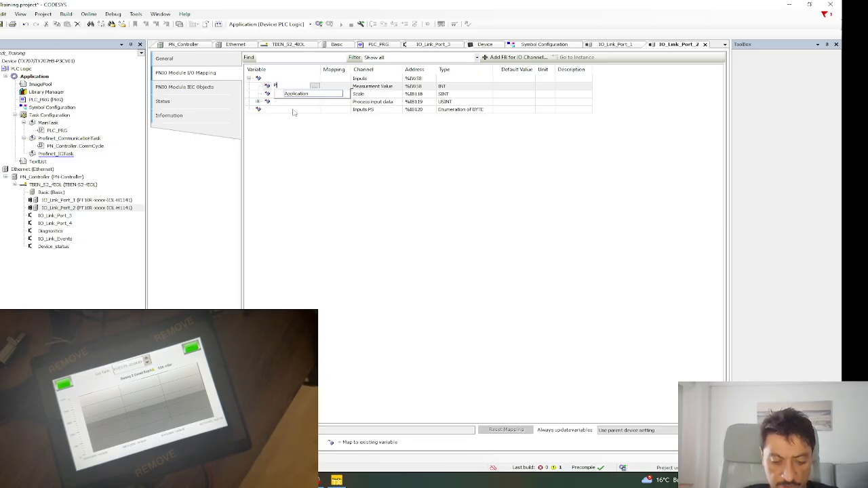
{"action": "type", "text": "lessure2"}
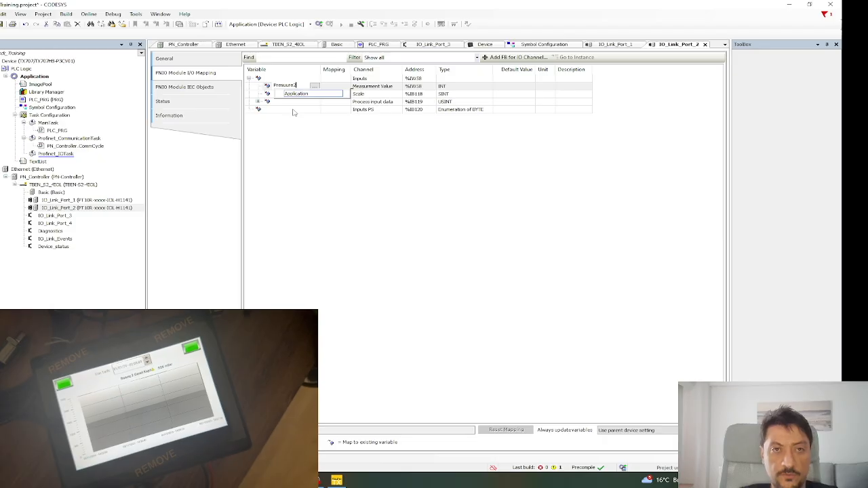
{"action": "key", "text": "BackSpace"}
{"action": "type", "text": "_2"}
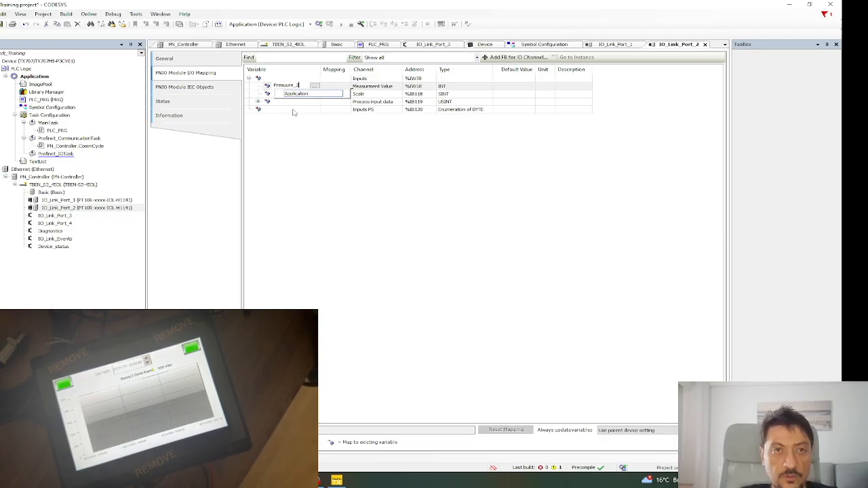
{"action": "key", "text": "Return"}
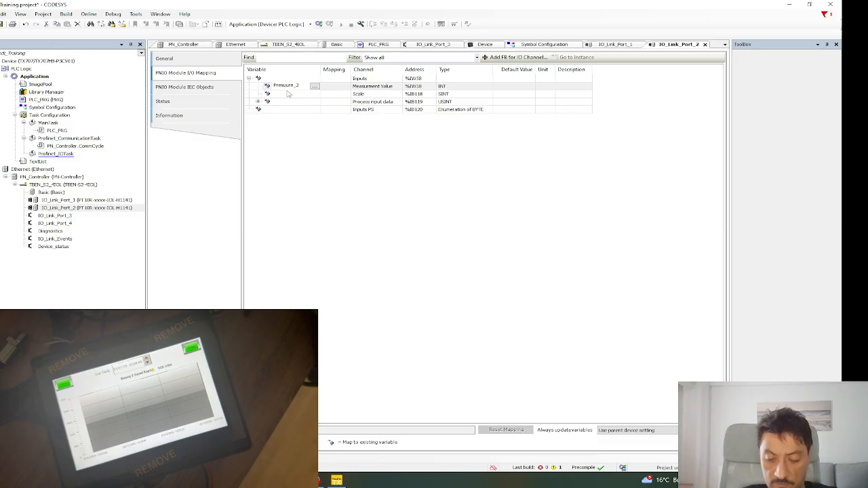
{"action": "double_click", "coordinate": [287, 90]}
{"action": "key", "text": "Return"}
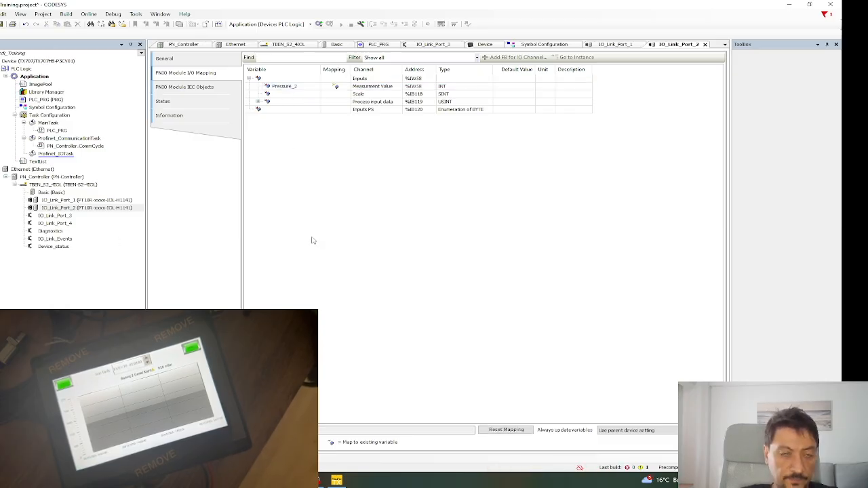
{"action": "double_click", "coordinate": [33, 108]}
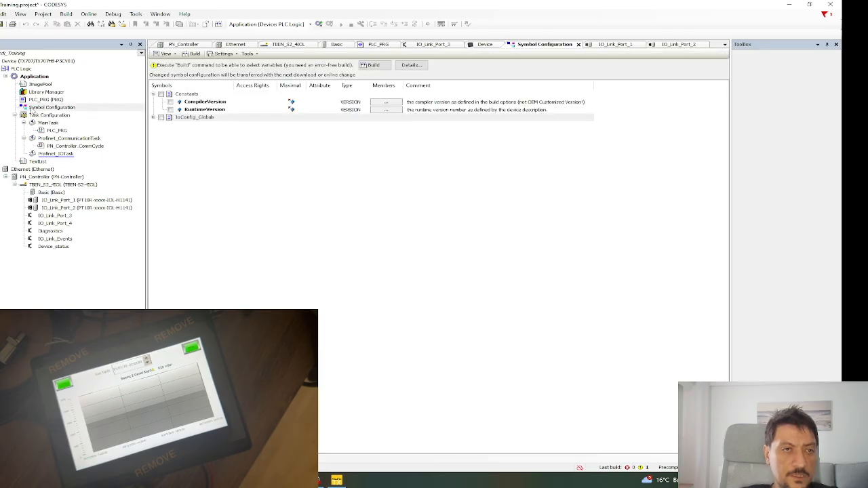
Build the project so the mapped variables become selectable in the symbol configuration.
{"action": "left_click", "coordinate": [154, 119]}
{"action": "left_click", "coordinate": [153, 119]}
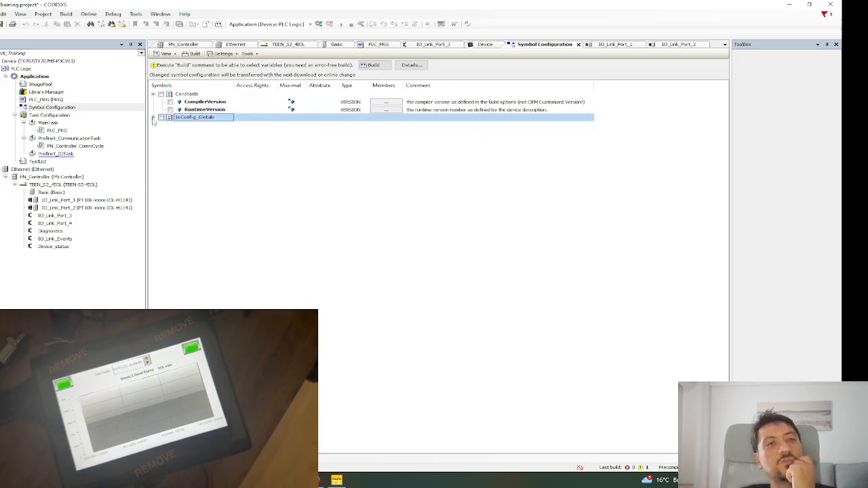
{"action": "left_click", "coordinate": [154, 119]}
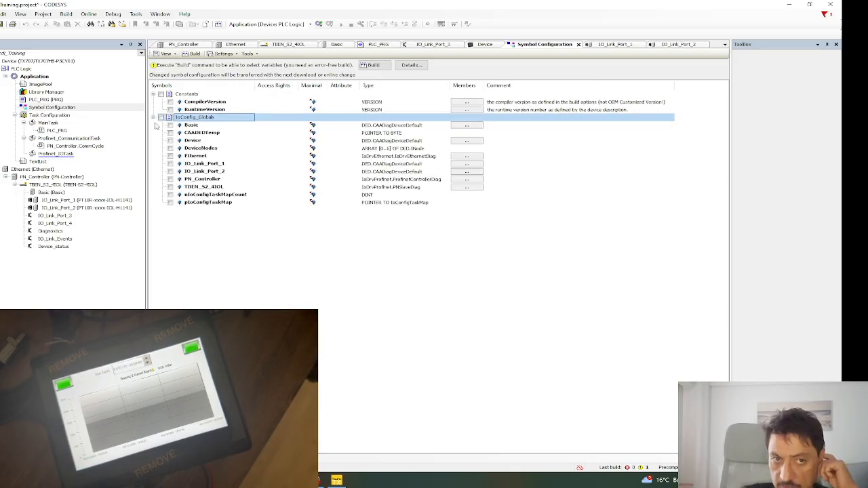
{"action": "left_click", "coordinate": [215, 237]}
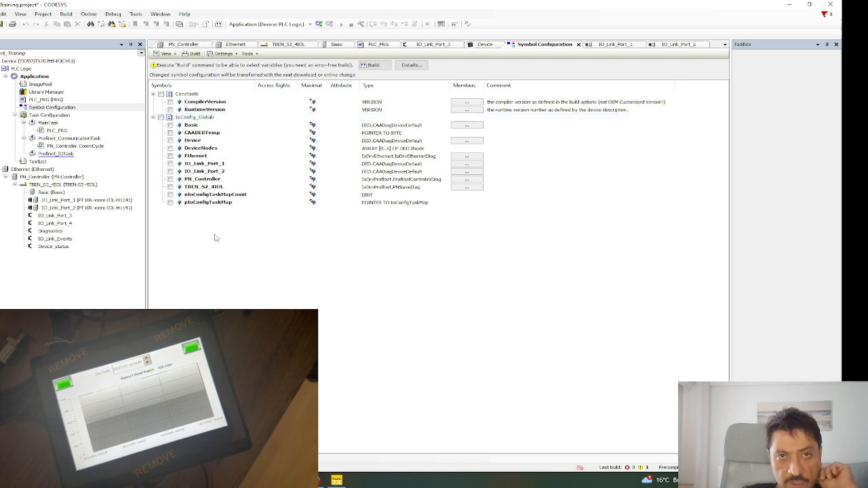
{"action": "left_click", "coordinate": [371, 64]}
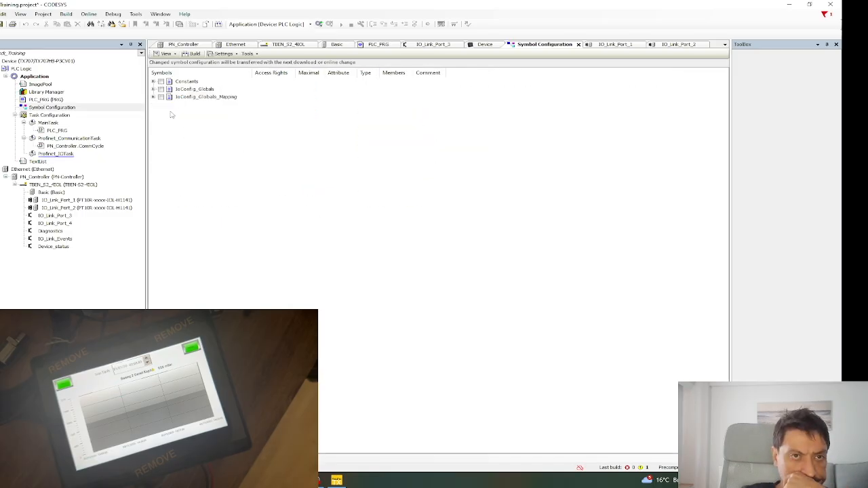
Export Pressure_1 and Pressure_2 from IoConfig_Globals_Mapping as symbols.
{"action": "left_click", "coordinate": [153, 97]}
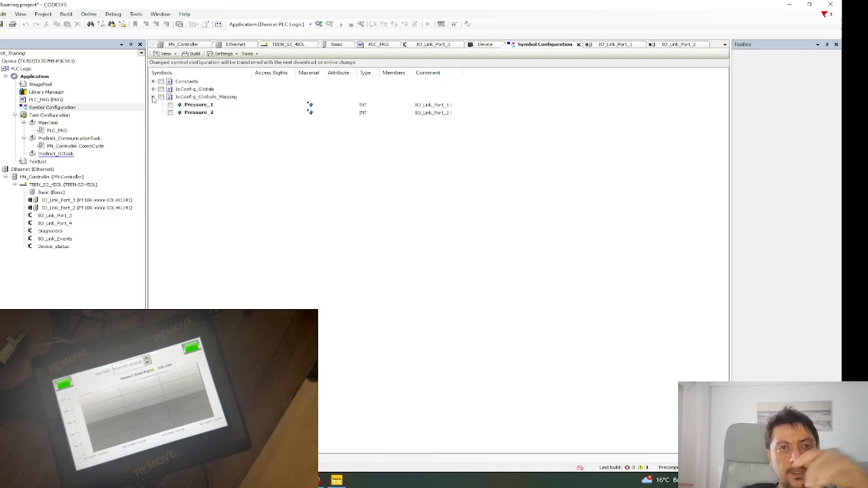
{"action": "left_click", "coordinate": [171, 105]}
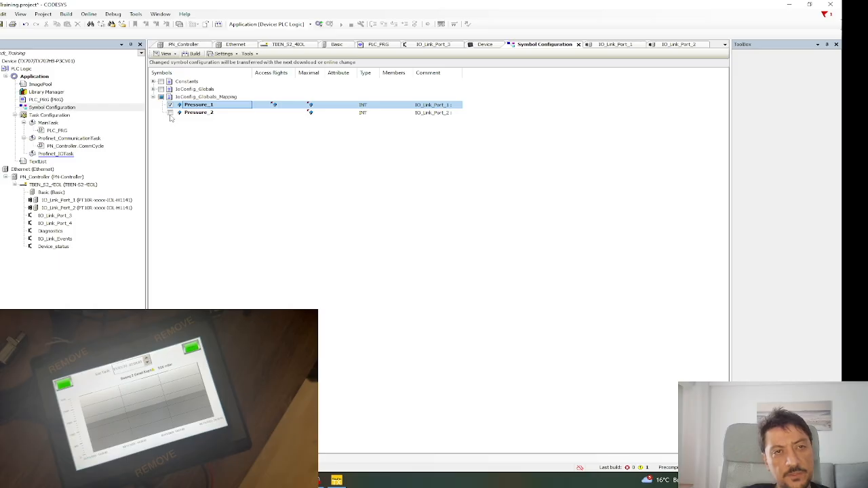
{"action": "left_click", "coordinate": [170, 113]}
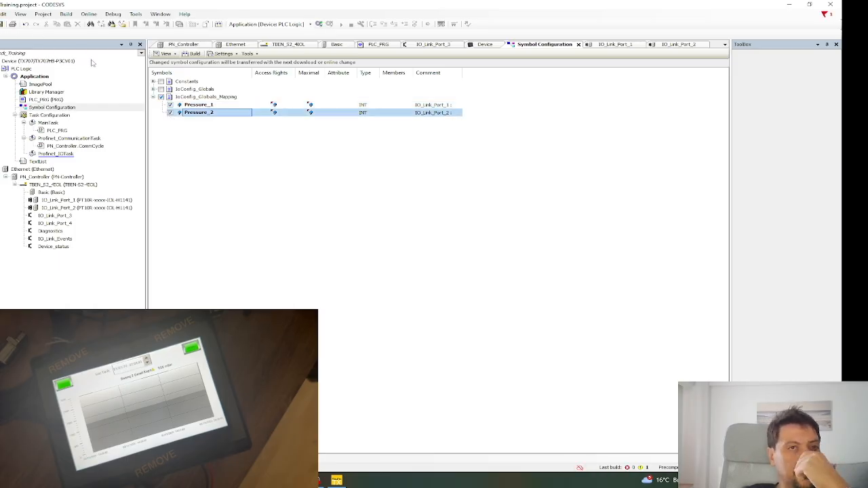
{"action": "left_click", "coordinate": [207, 141]}
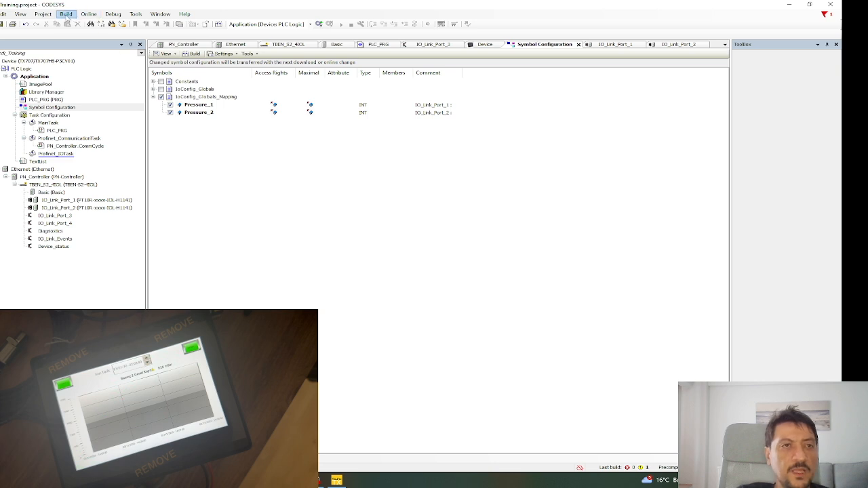
Create a boot application, agreeing (Evet) to generate new code.
{"action": "left_click", "coordinate": [88, 14]}
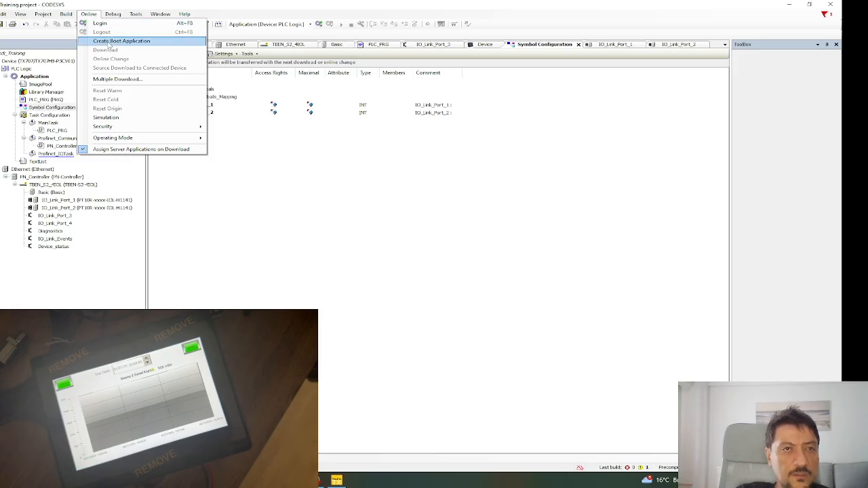
{"action": "left_click", "coordinate": [107, 43]}
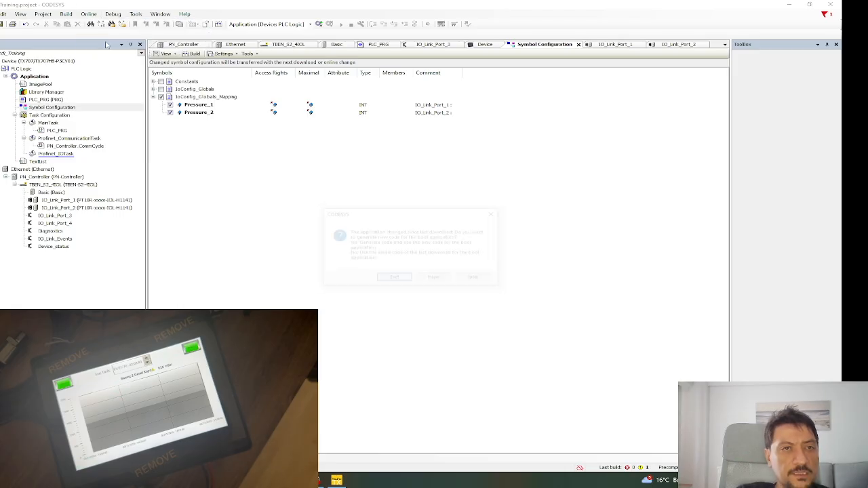
{"action": "left_click_drag", "start_coordinate": [376, 211], "coordinate": [247, 192]}
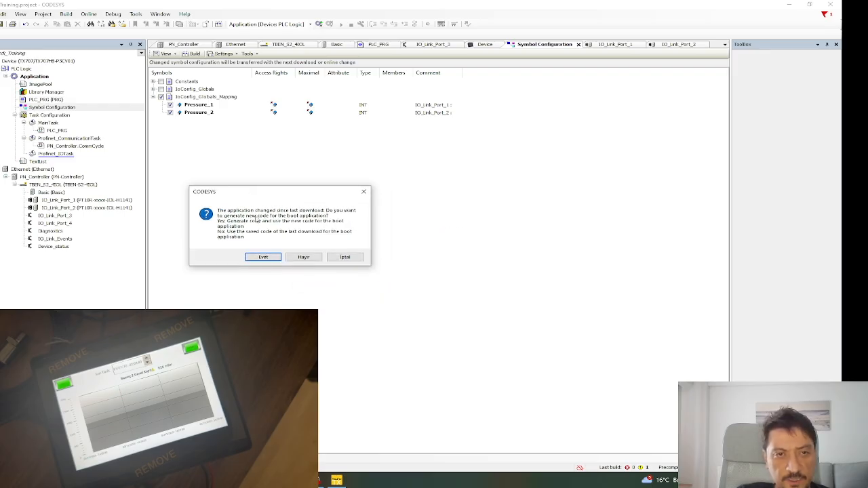
{"action": "left_click", "coordinate": [263, 257]}
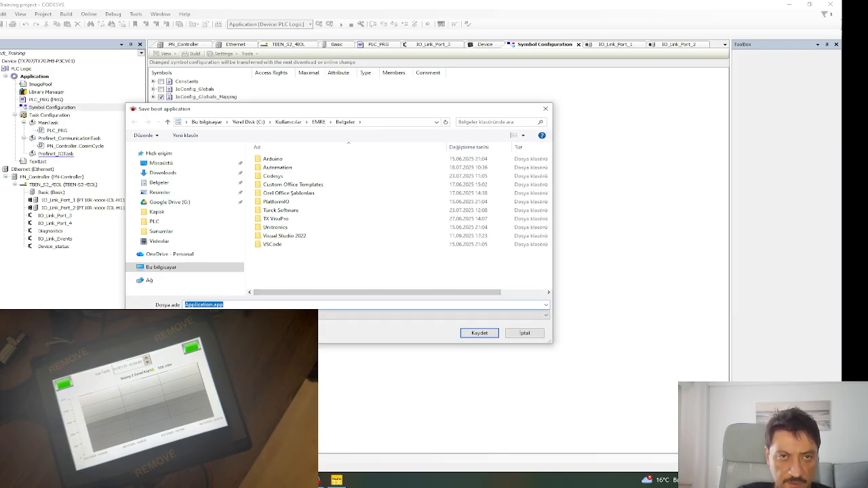
Navigate the save dialog to the Documents\Automation folder.
{"action": "left_click_drag", "start_coordinate": [327, 110], "coordinate": [311, 97]}
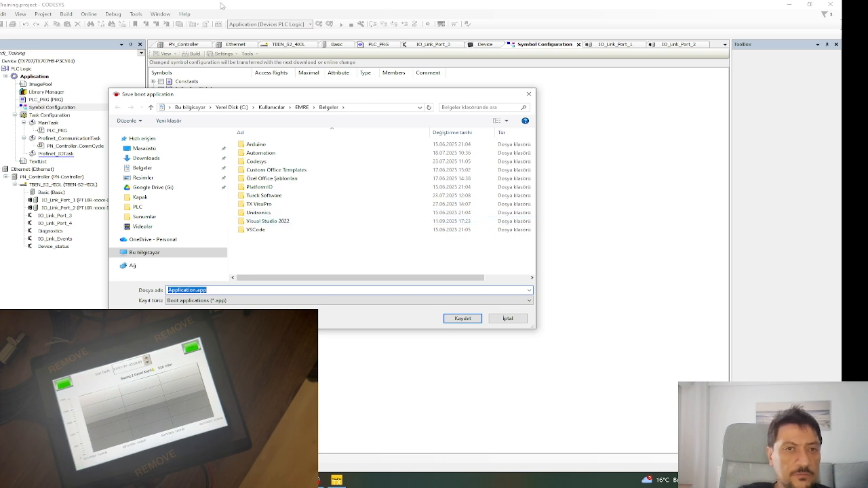
{"action": "left_click", "coordinate": [277, 197]}
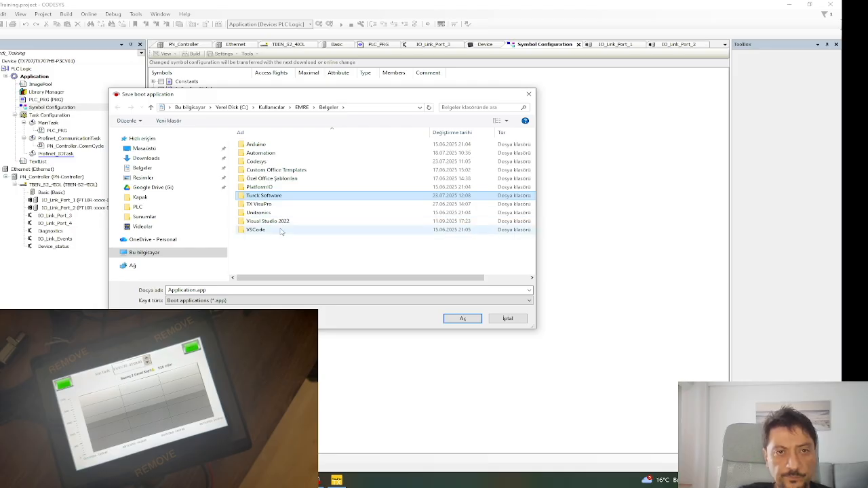
{"action": "double_click", "coordinate": [283, 197]}
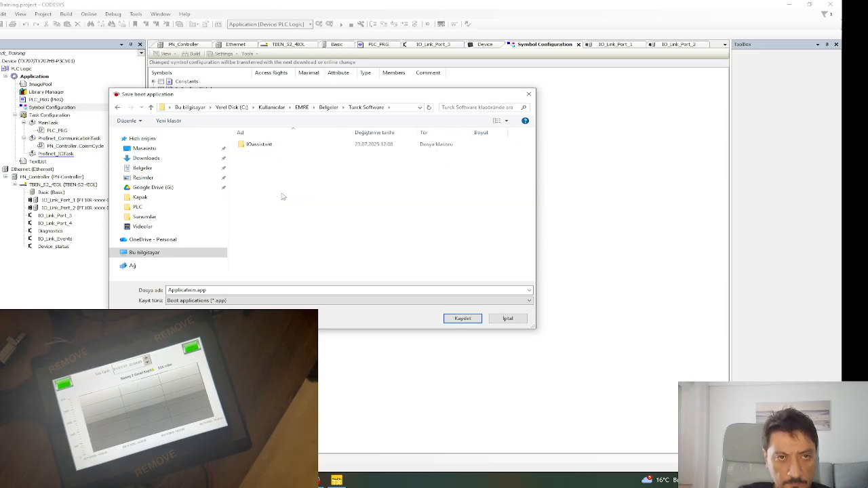
{"action": "left_click", "coordinate": [150, 107]}
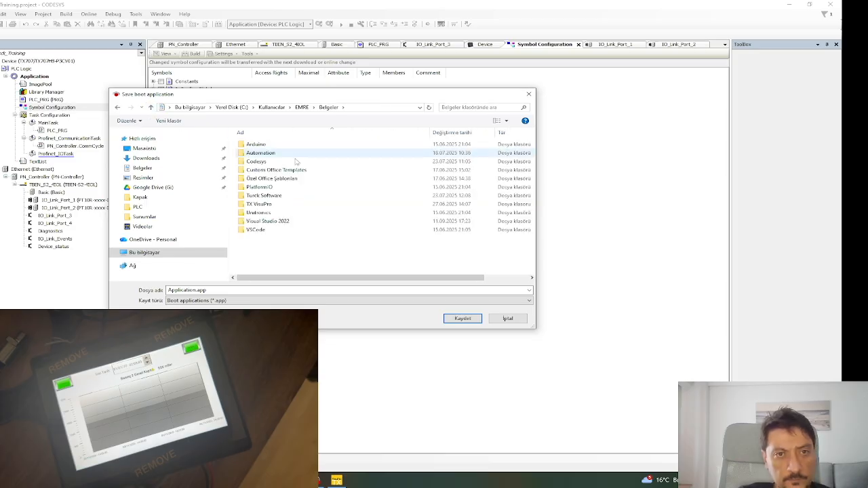
{"action": "left_click", "coordinate": [297, 204]}
{"action": "left_click", "coordinate": [291, 239]}
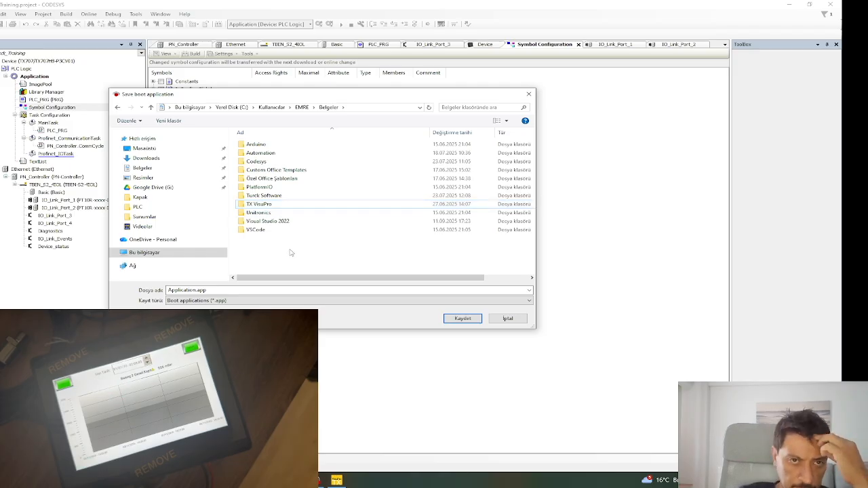
{"action": "double_click", "coordinate": [272, 155]}
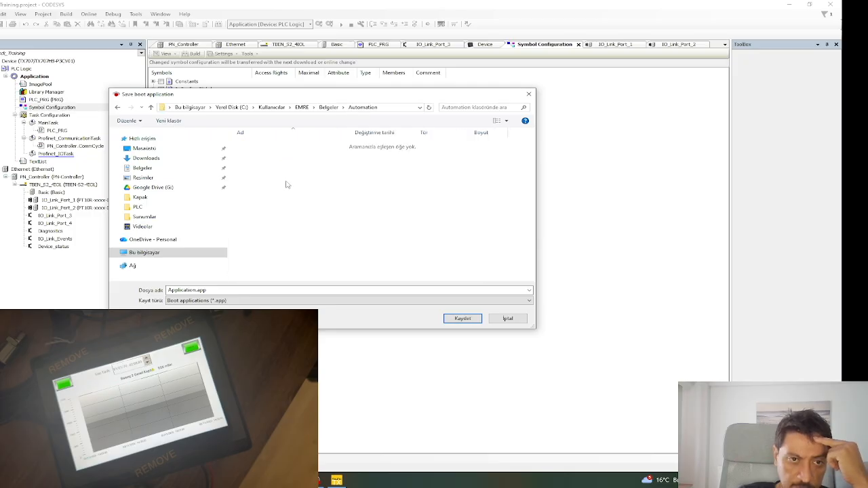
Create folder turck_training_hmi and save Application.app there with its reference context.
{"action": "right_click", "coordinate": [293, 176]}
{"action": "mouse_move", "coordinate": [344, 277]}
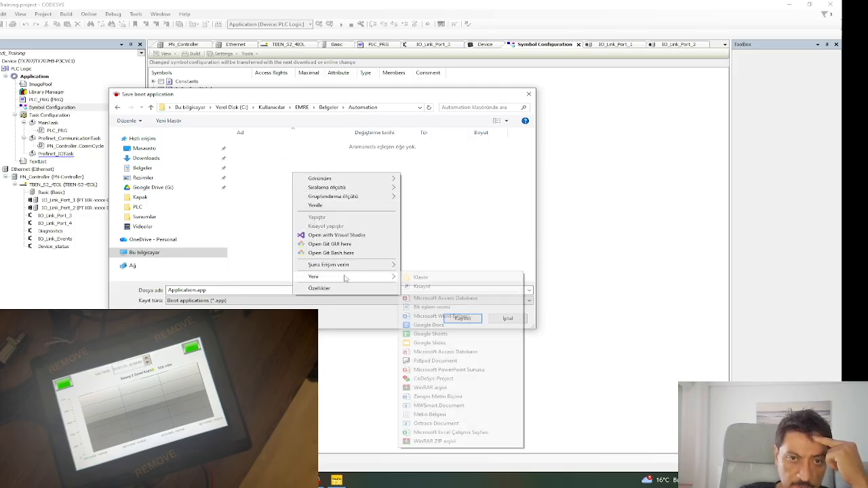
{"action": "left_click", "coordinate": [420, 277]}
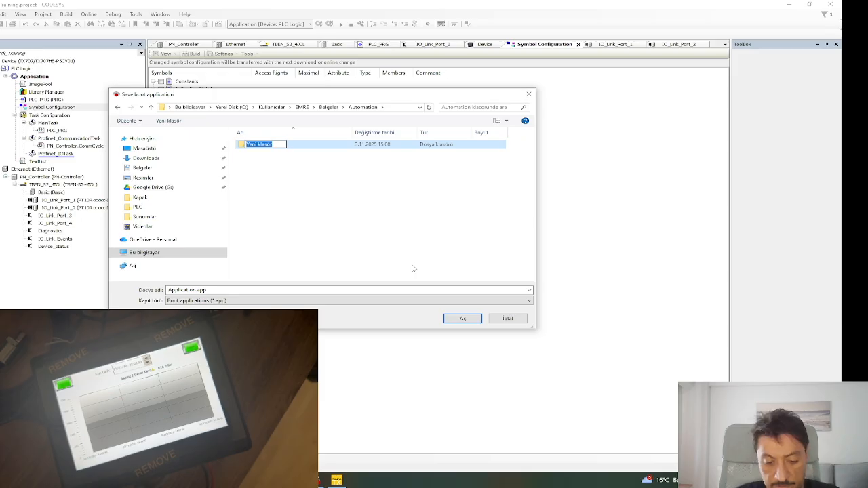
{"action": "type", "text": "turck"}
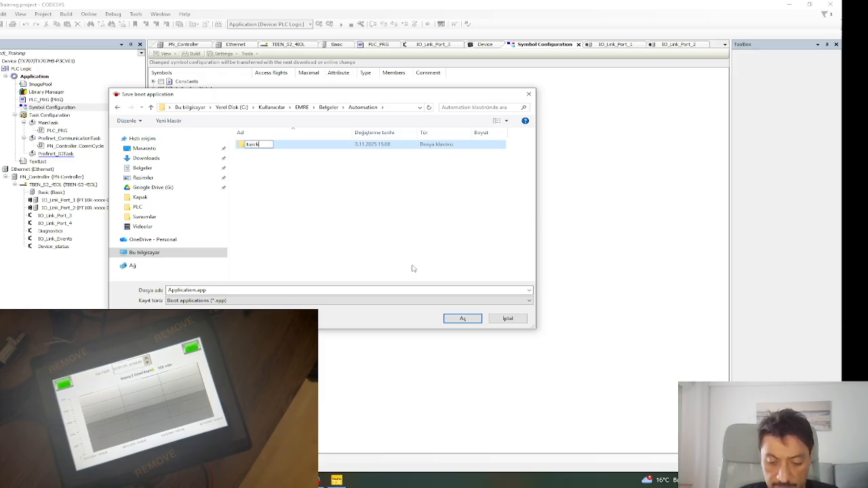
{"action": "type", "text": "_training_"}
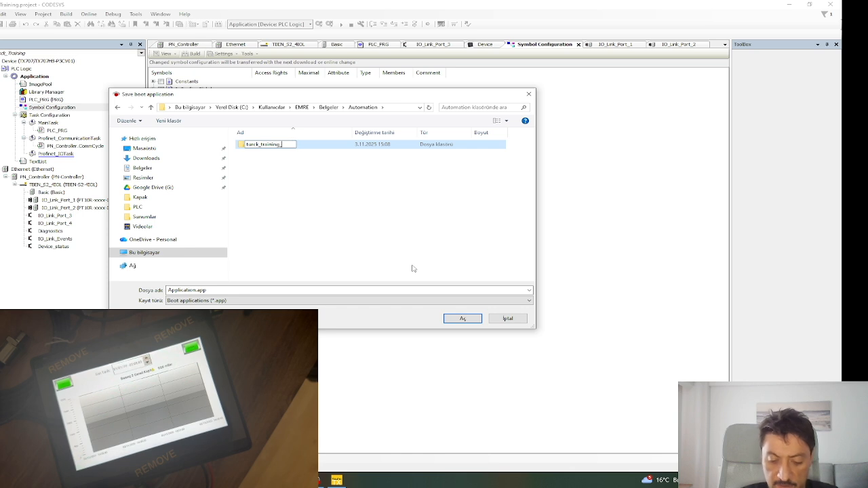
{"action": "type", "text": "hm"}
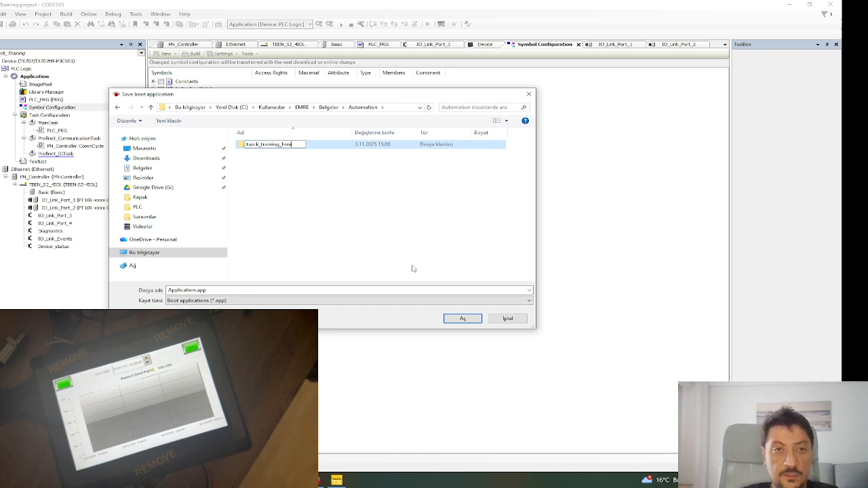
{"action": "type", "text": "i"}
{"action": "key", "text": "Return"}
{"action": "double_click", "coordinate": [255, 145]}
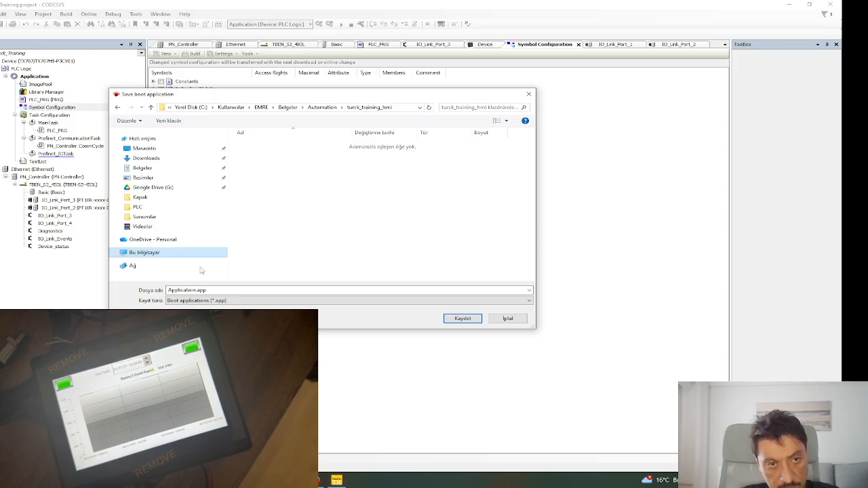
{"action": "left_click", "coordinate": [462, 319]}
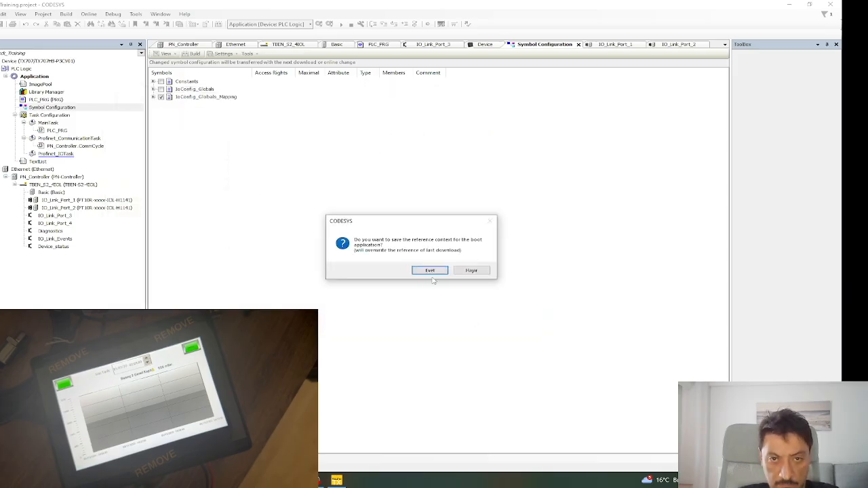
{"action": "left_click", "coordinate": [432, 271]}
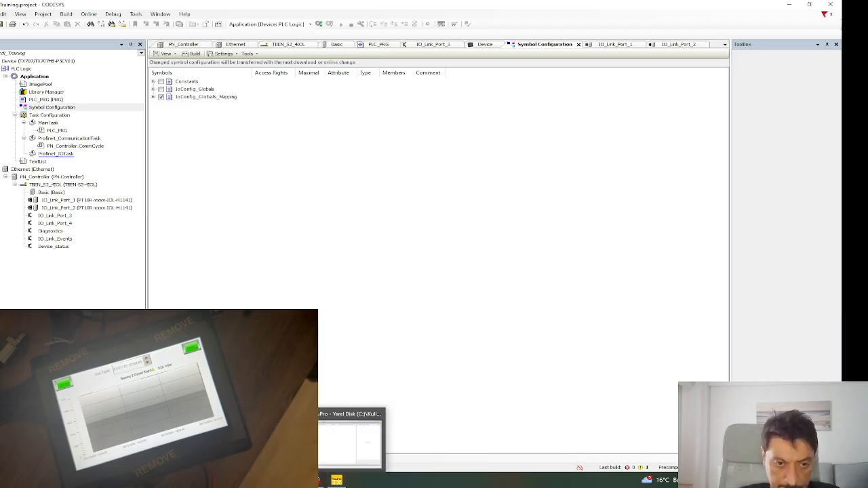
{"action": "left_click", "coordinate": [0, 14]}
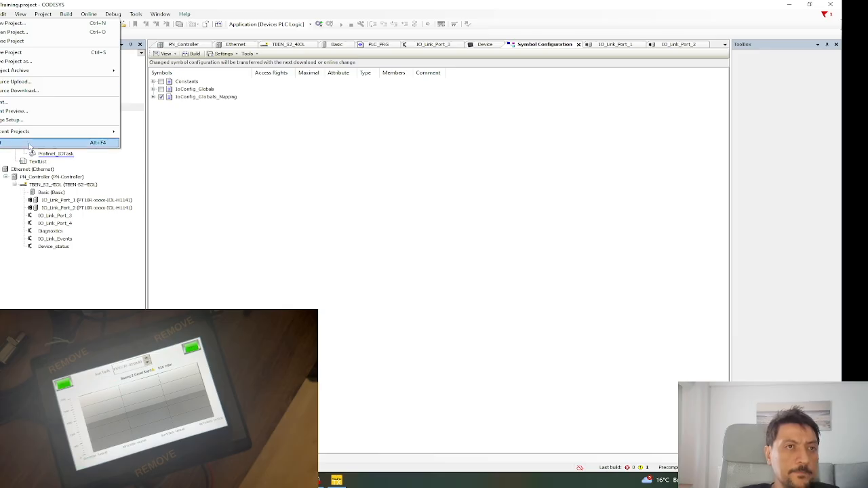
{"action": "left_click", "coordinate": [101, 4]}
{"action": "left_click", "coordinate": [3, 14]}
{"action": "mouse_move", "coordinate": [0, 14]}
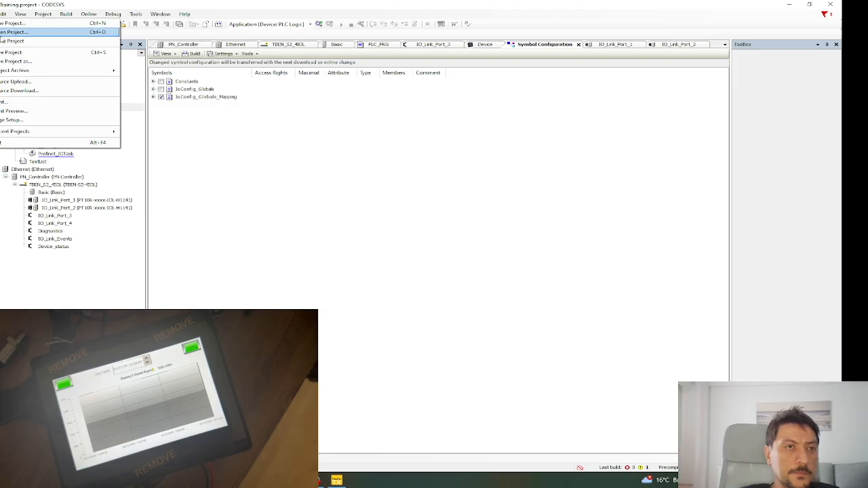
{"action": "left_click", "coordinate": [3, 33]}
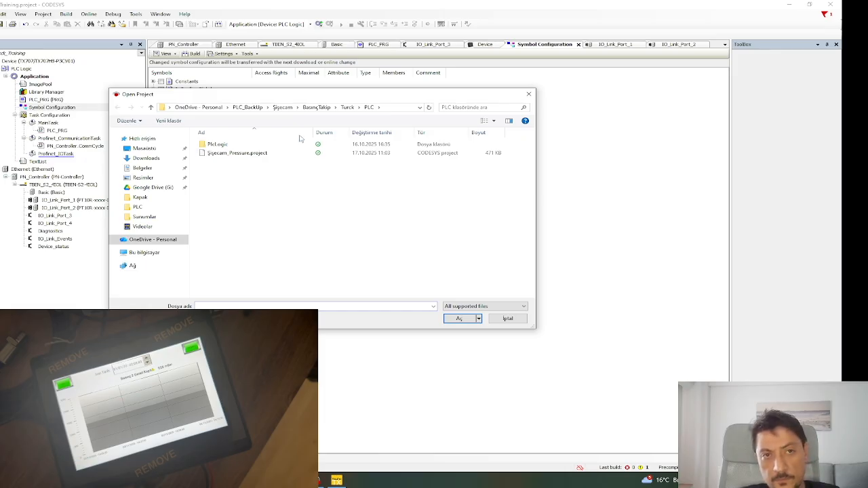
{"action": "left_click", "coordinate": [241, 108]}
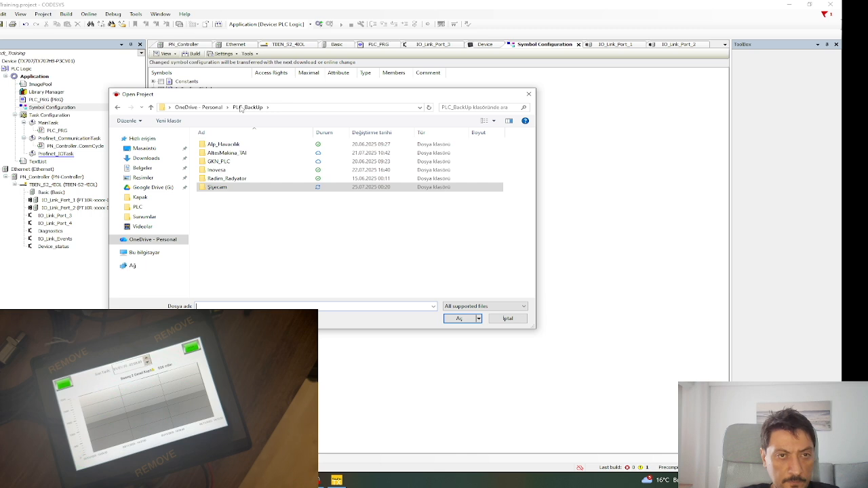
{"action": "double_click", "coordinate": [240, 190]}
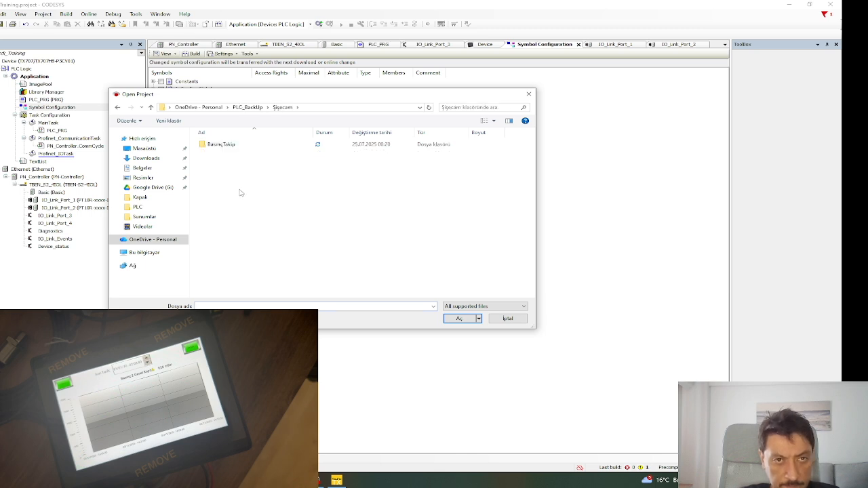
{"action": "left_click", "coordinate": [508, 319]}
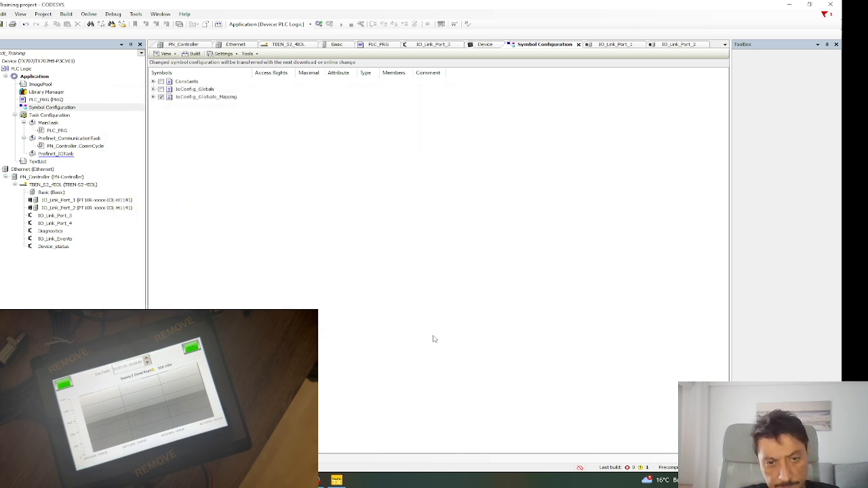
{"action": "left_click", "coordinate": [335, 480]}
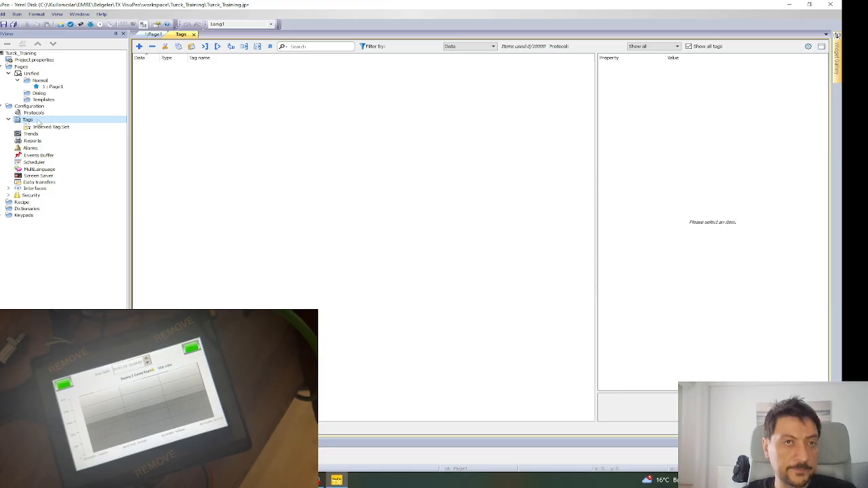
Try Import Tags and Add Tag, getting 'Protocols must be defined' warnings each time.
{"action": "left_click", "coordinate": [217, 46]}
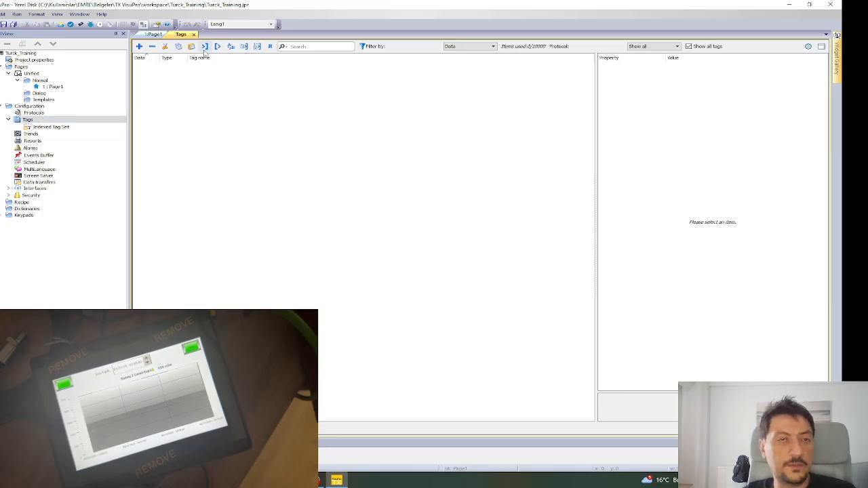
{"action": "left_click", "coordinate": [459, 256]}
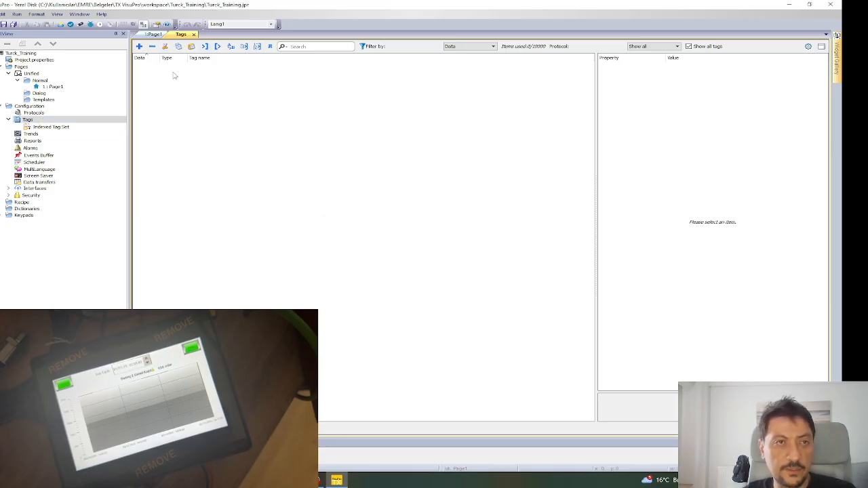
{"action": "left_click", "coordinate": [138, 47]}
{"action": "left_click", "coordinate": [429, 258]}
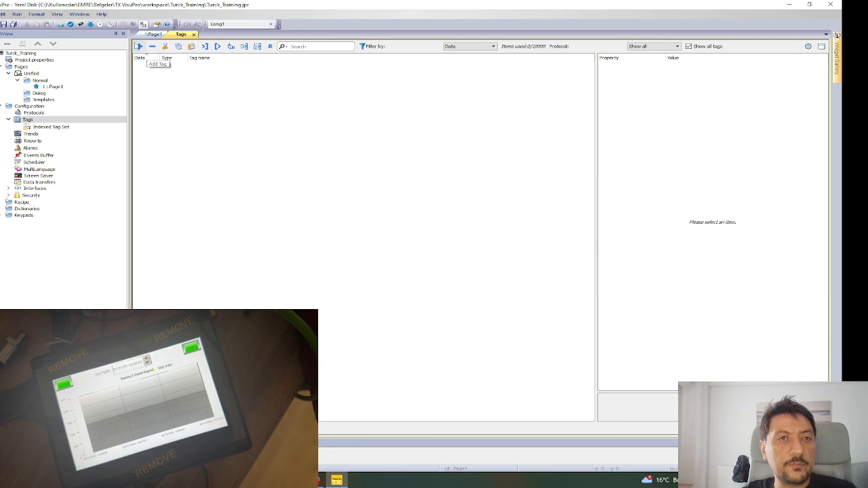
{"action": "left_click", "coordinate": [204, 46]}
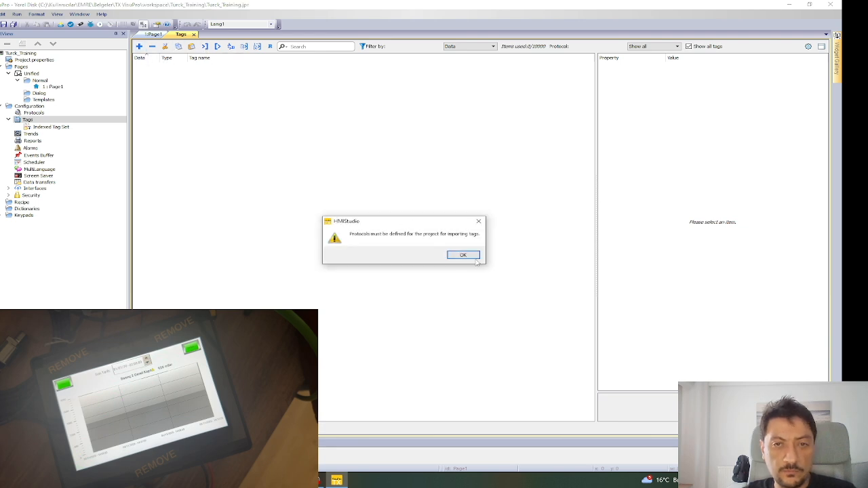
Add a new protocol in Configuration > Protocols and choose CODESYS V3 ETH.
{"action": "left_click", "coordinate": [464, 255]}
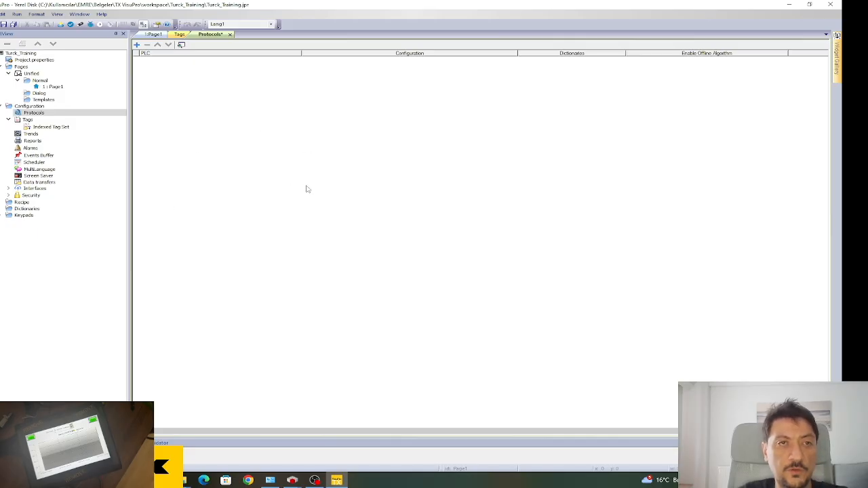
{"action": "left_click", "coordinate": [38, 115]}
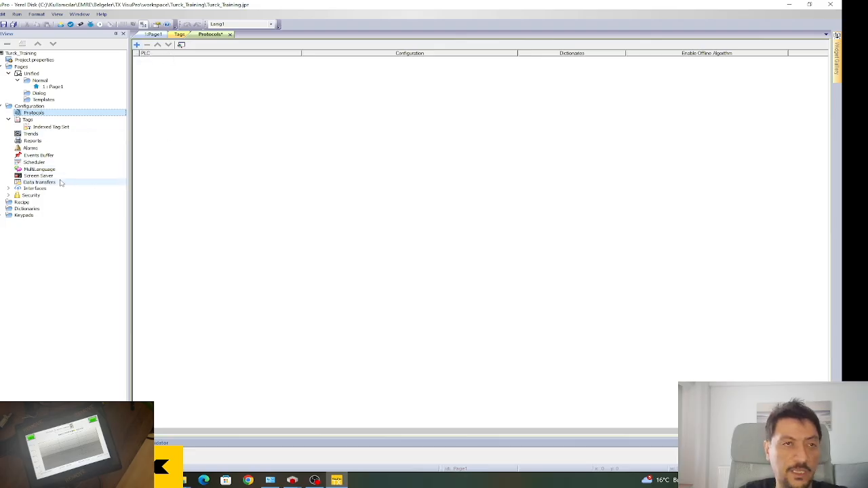
{"action": "left_click", "coordinate": [228, 158]}
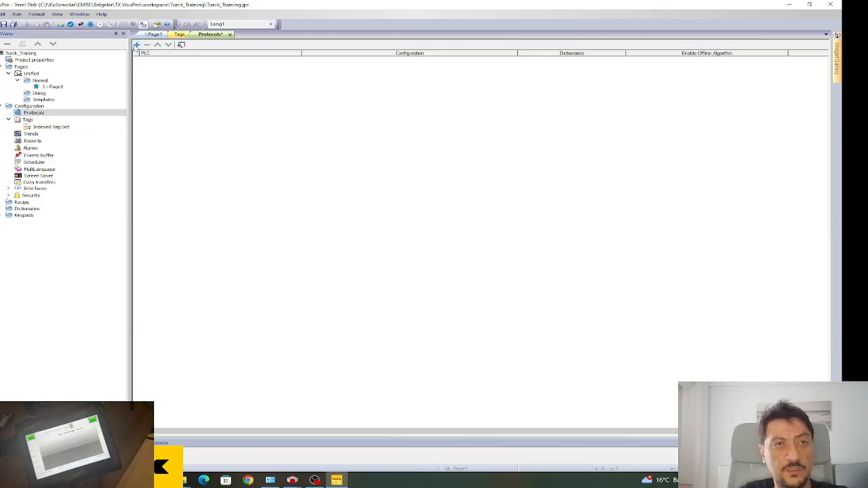
{"action": "left_click", "coordinate": [136, 45]}
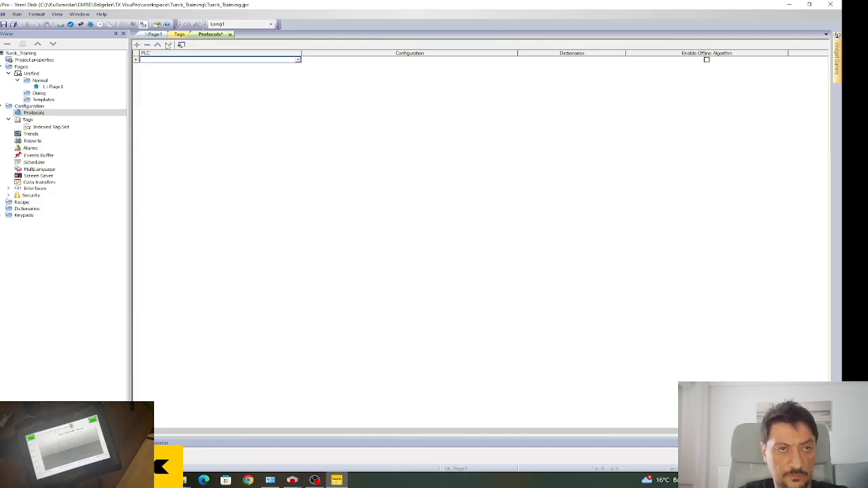
{"action": "left_click", "coordinate": [298, 61]}
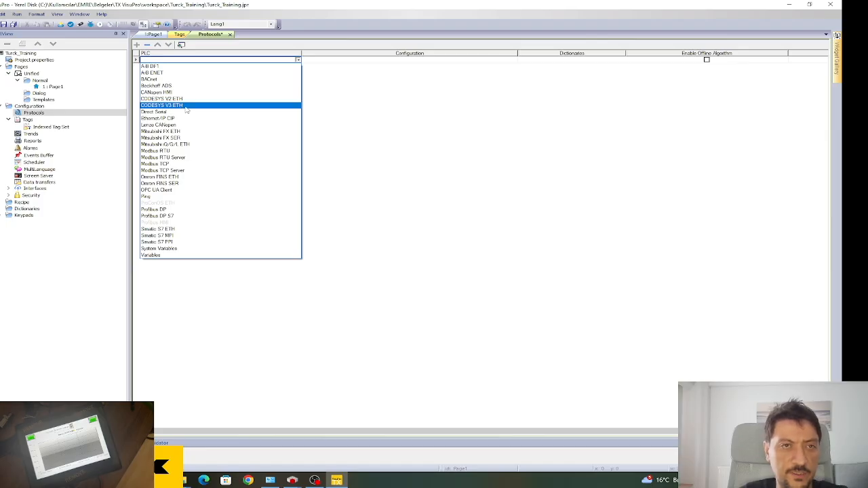
{"action": "left_click", "coordinate": [186, 108]}
Set the protocol's IP address to 127.0.0.1, confirm, and save the project.
{"action": "left_click_drag", "start_coordinate": [359, 172], "coordinate": [260, 161]}
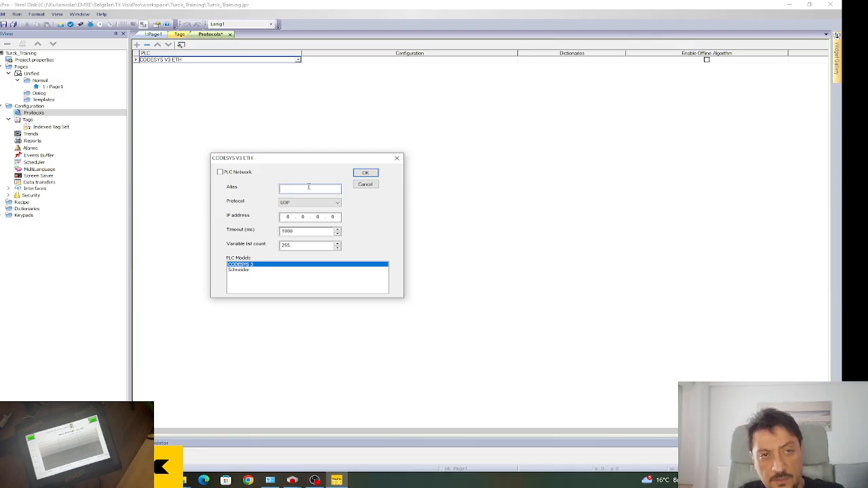
{"action": "left_click", "coordinate": [289, 217]}
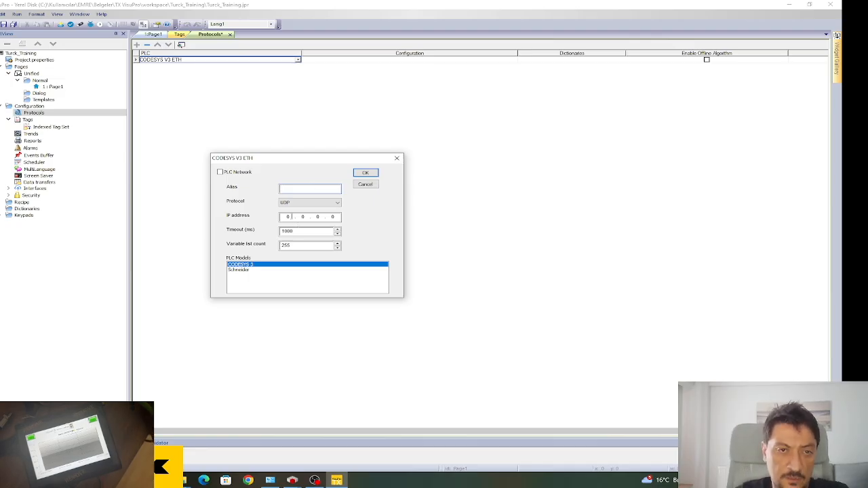
{"action": "key", "text": "BackSpace"}
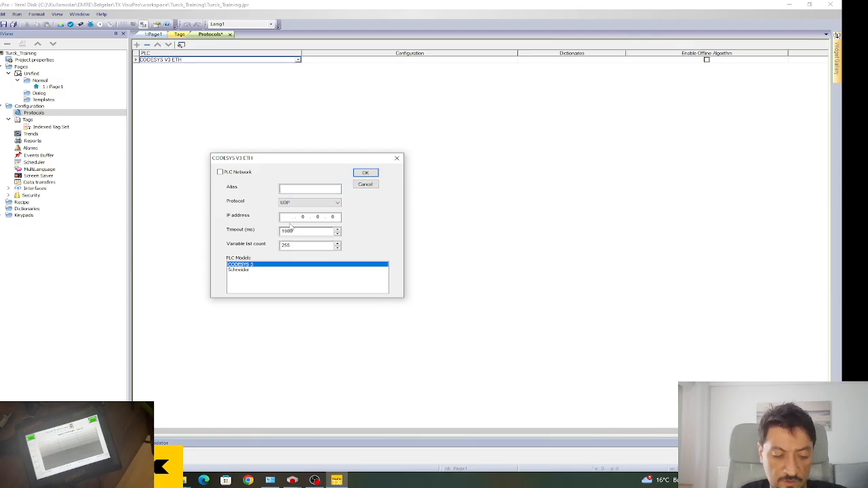
{"action": "type", "text": "127"}
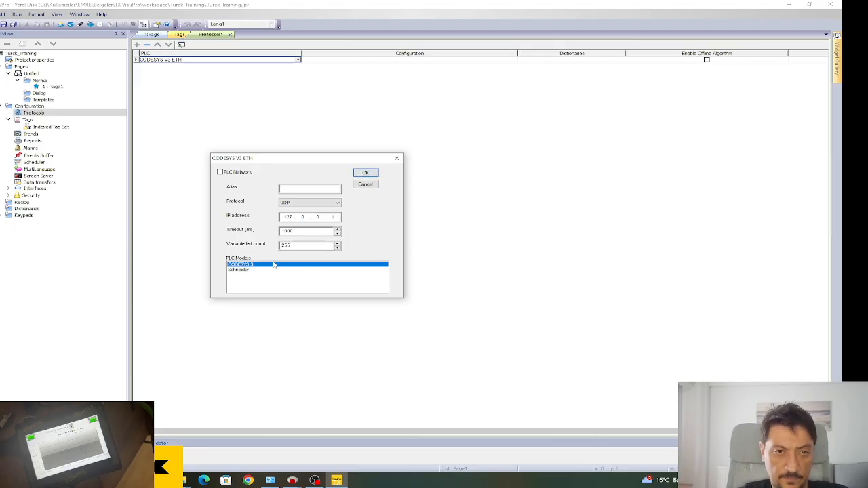
{"action": "left_click", "coordinate": [366, 173]}
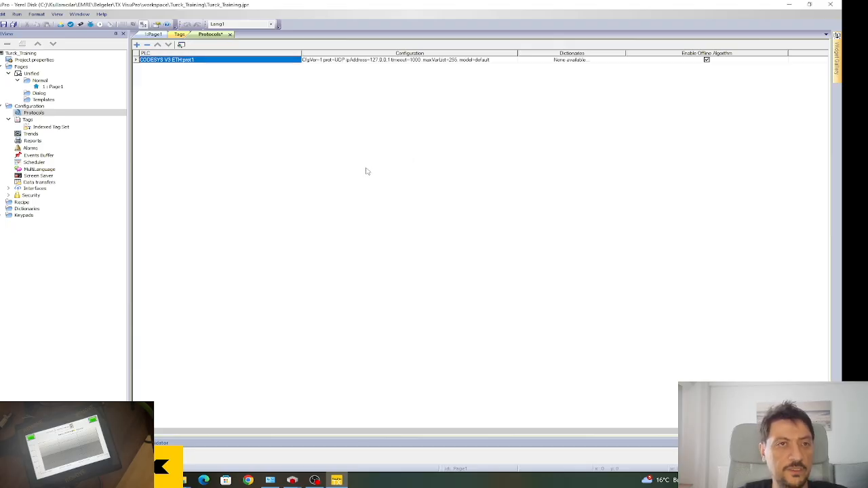
{"action": "left_click", "coordinate": [3, 24]}
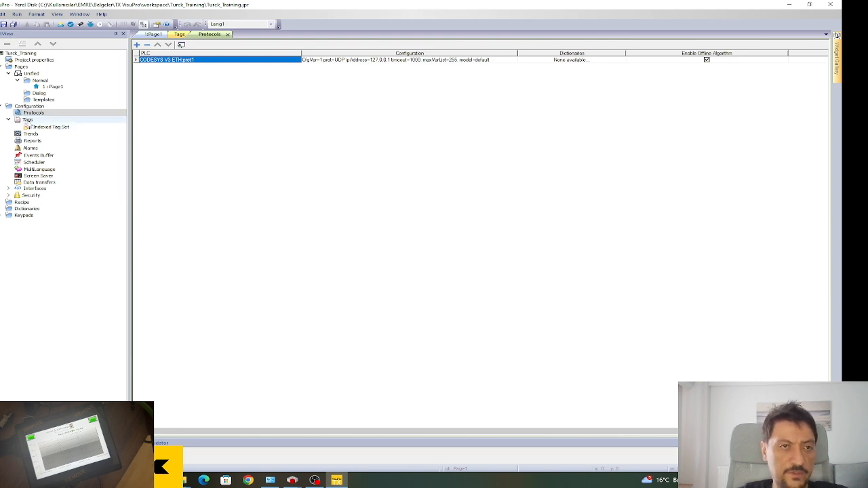
Import Pressure_1 and Pressure_2 from Turck_Training.Device.Application.xml with the CODESYS3 xml linear importer.
{"action": "double_click", "coordinate": [27, 121]}
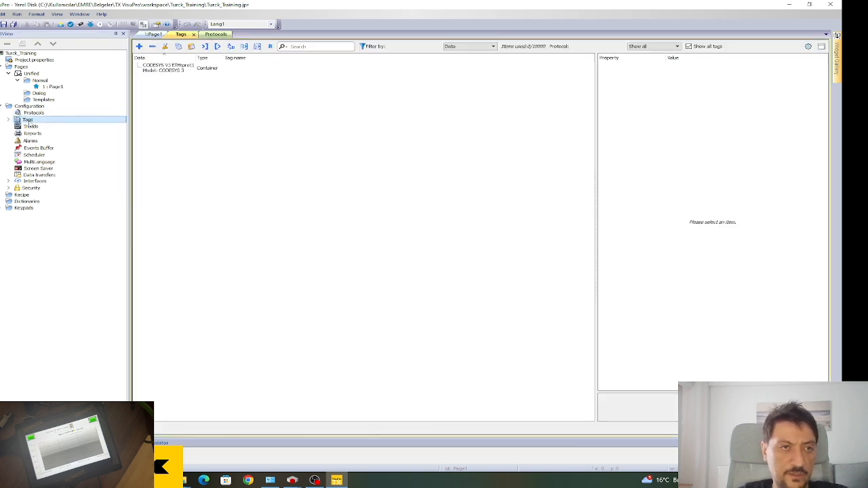
{"action": "double_click", "coordinate": [29, 123]}
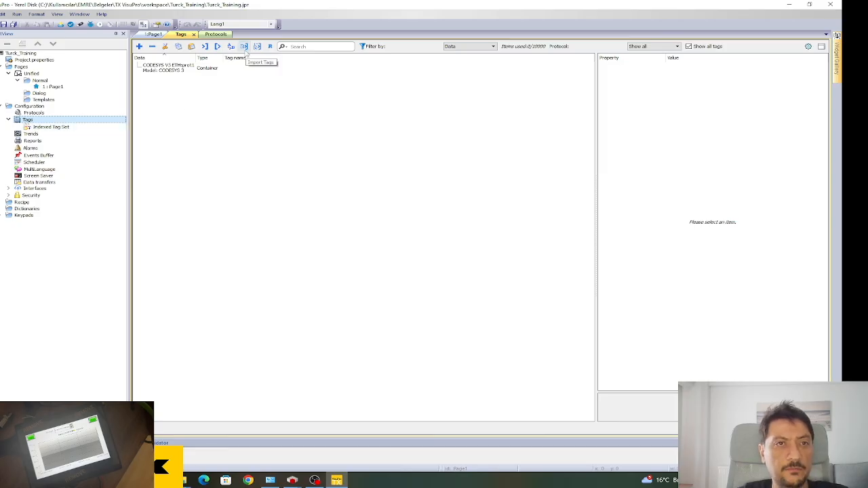
{"action": "left_click", "coordinate": [205, 46]}
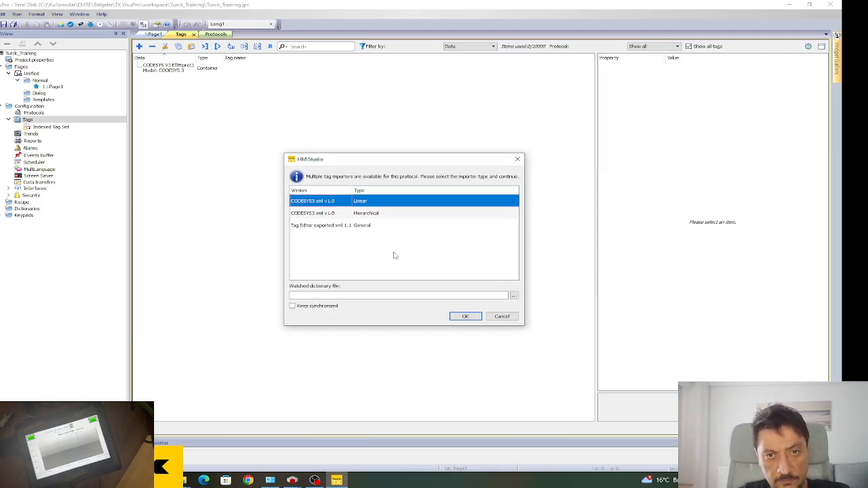
{"action": "left_click", "coordinate": [473, 318]}
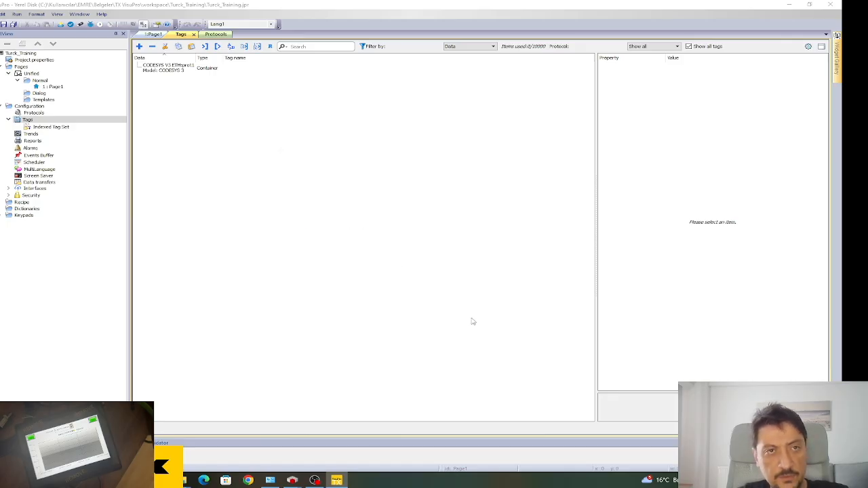
{"action": "left_click_drag", "start_coordinate": [392, 145], "coordinate": [264, 116]}
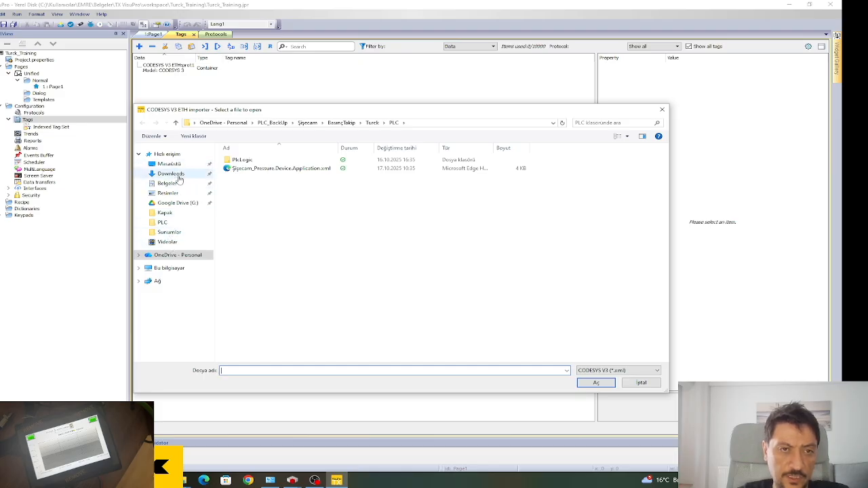
{"action": "left_click", "coordinate": [182, 223]}
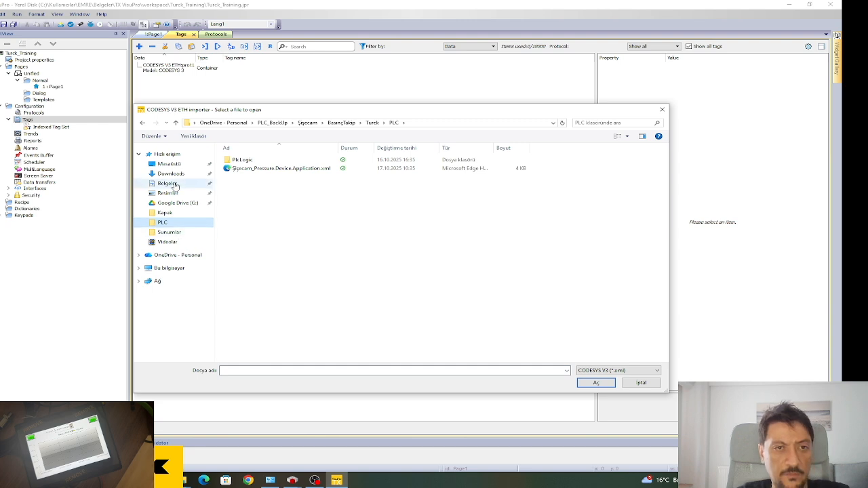
{"action": "left_click", "coordinate": [170, 184]}
{"action": "left_click", "coordinate": [272, 263]}
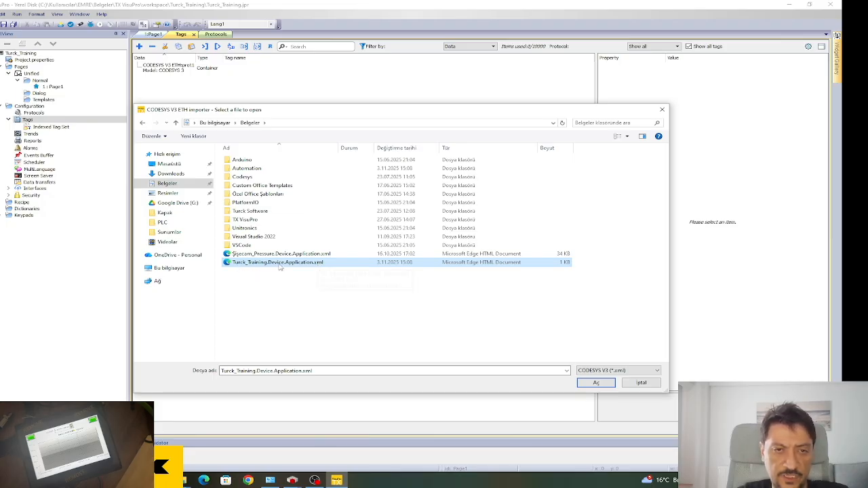
{"action": "left_click", "coordinate": [596, 382]}
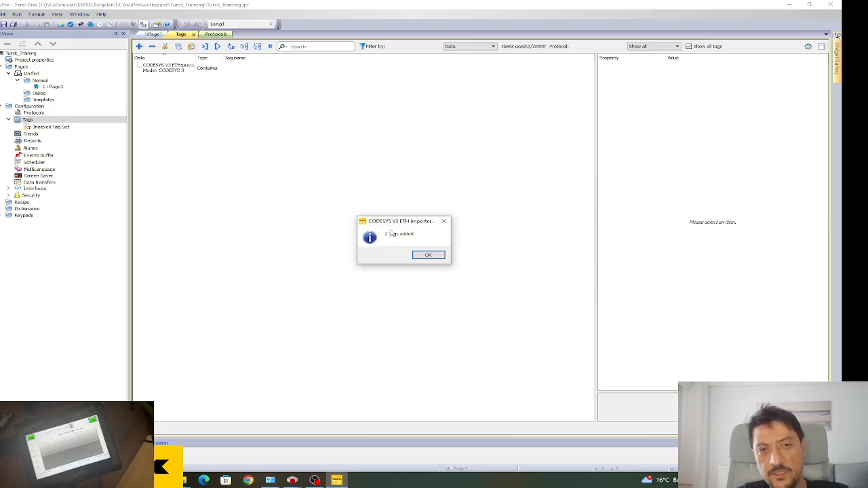
{"action": "left_click_drag", "start_coordinate": [391, 227], "coordinate": [367, 218]}
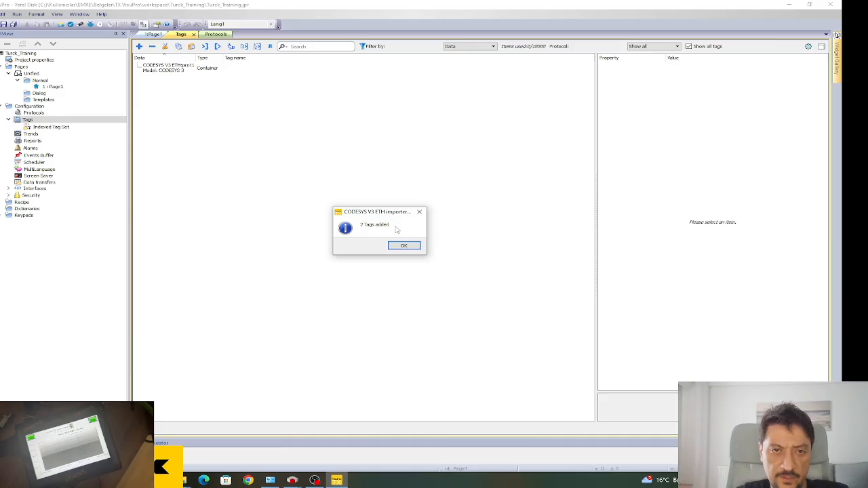
{"action": "left_click", "coordinate": [405, 246]}
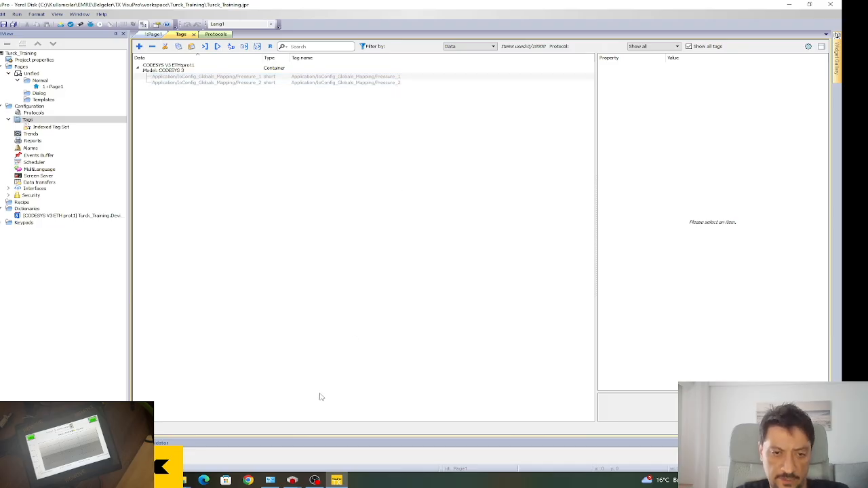
{"action": "left_click", "coordinate": [292, 482]}
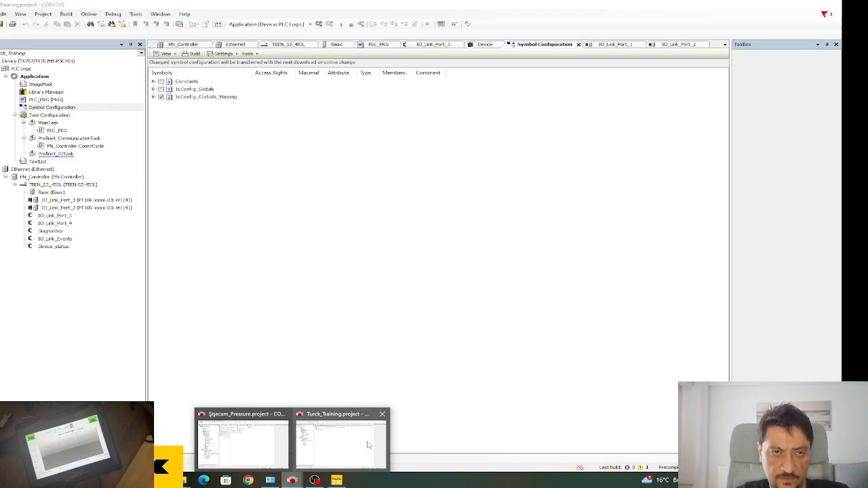
{"action": "left_click", "coordinate": [368, 445]}
{"action": "left_click", "coordinate": [153, 97]}
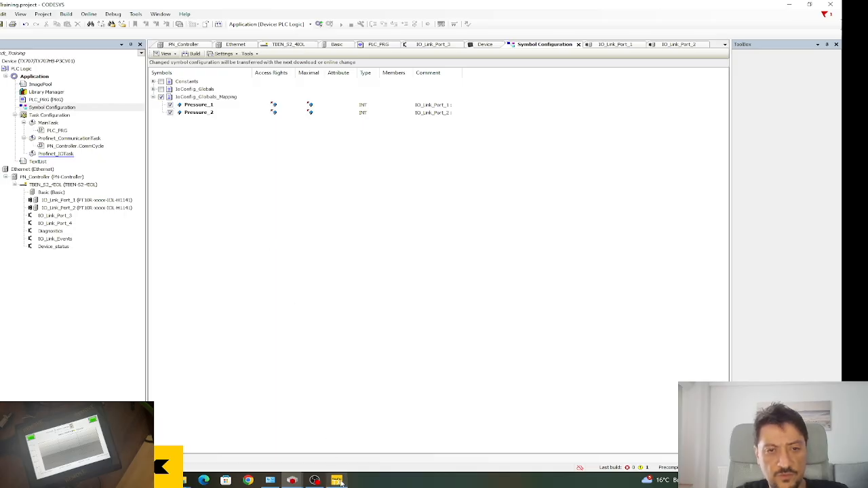
{"action": "left_click", "coordinate": [789, 5]}
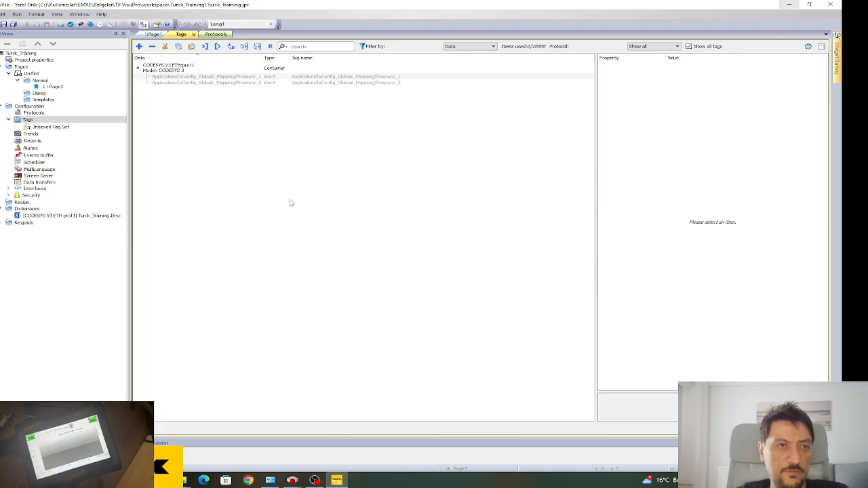
Place a size-18 label reading Pressure_1 on Page1.
{"action": "double_click", "coordinate": [52, 87]}
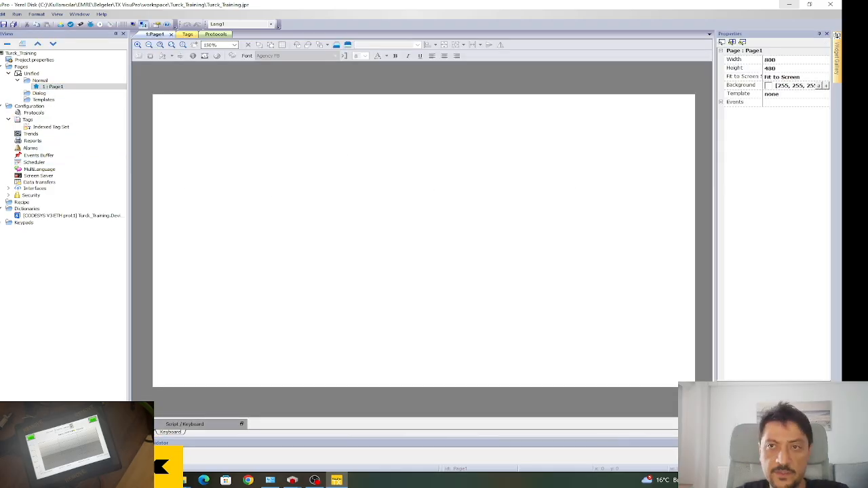
{"action": "mouse_move", "coordinate": [837, 36]}
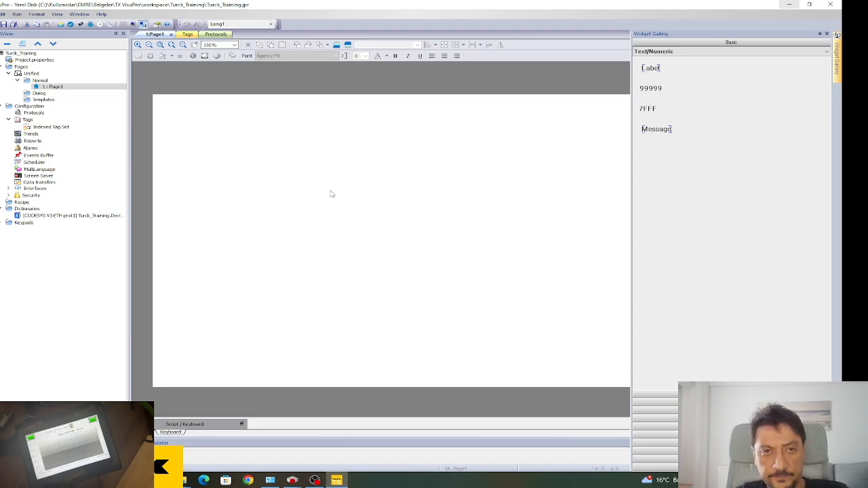
{"action": "mouse_move", "coordinate": [840, 63]}
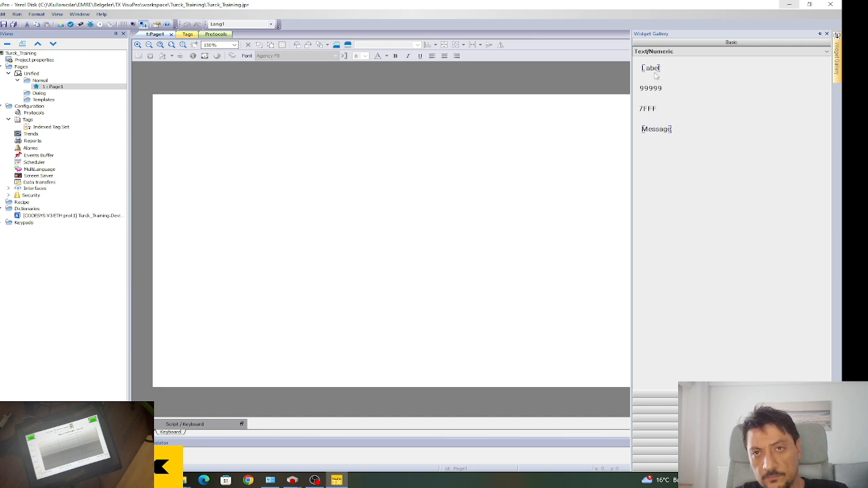
{"action": "left_click_drag", "start_coordinate": [656, 70], "coordinate": [352, 167]}
{"action": "left_click", "coordinate": [282, 151]}
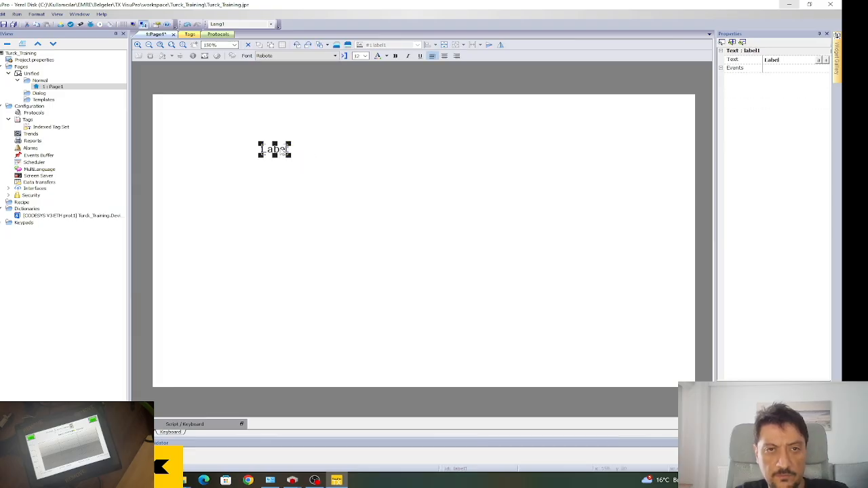
{"action": "left_click", "coordinate": [781, 61]}
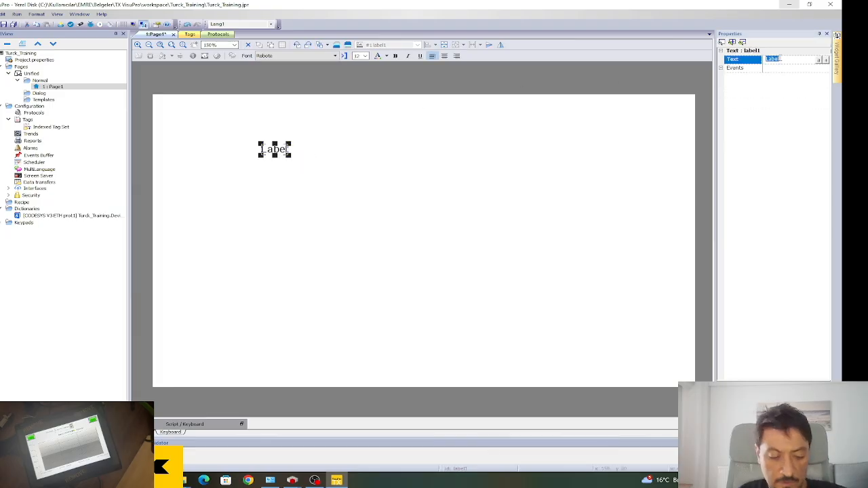
{"action": "type", "text": "P"}
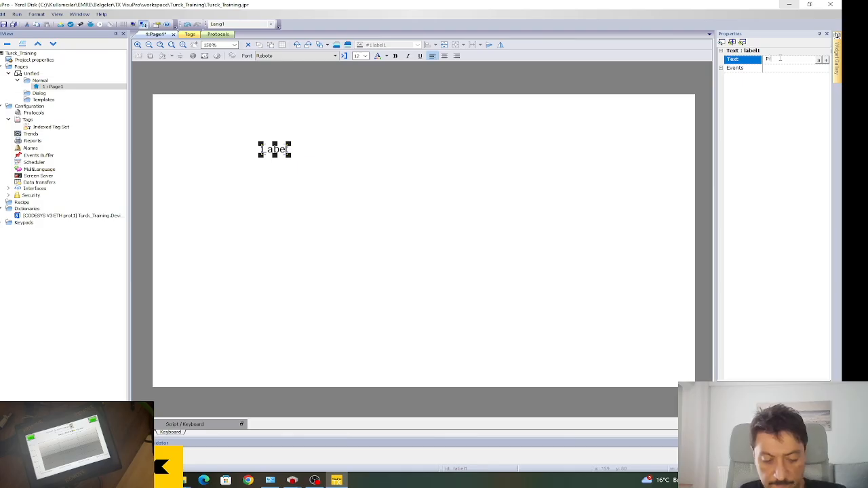
{"action": "type", "text": "ressure"}
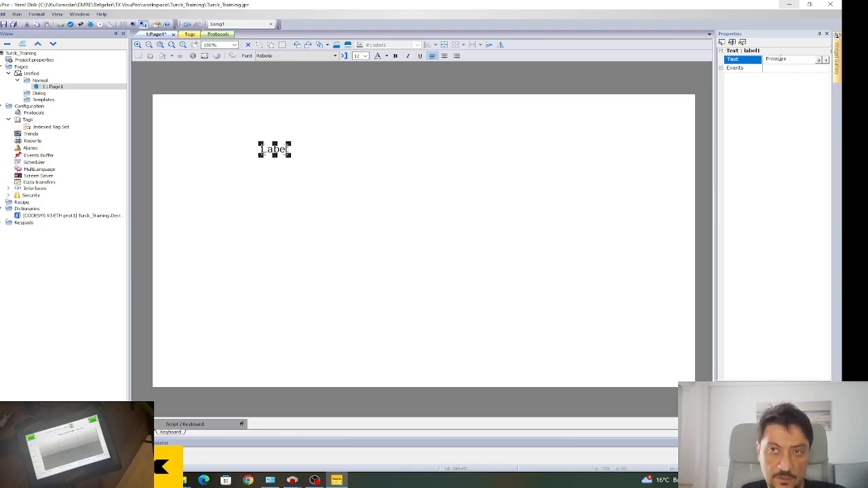
{"action": "type", "text": "_1"}
{"action": "left_click", "coordinate": [415, 142]}
{"action": "left_click", "coordinate": [292, 149]}
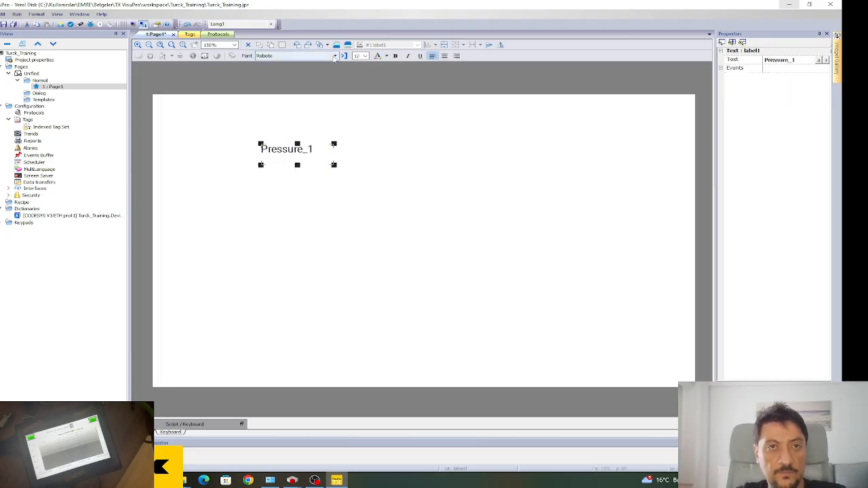
{"action": "left_click", "coordinate": [365, 56]}
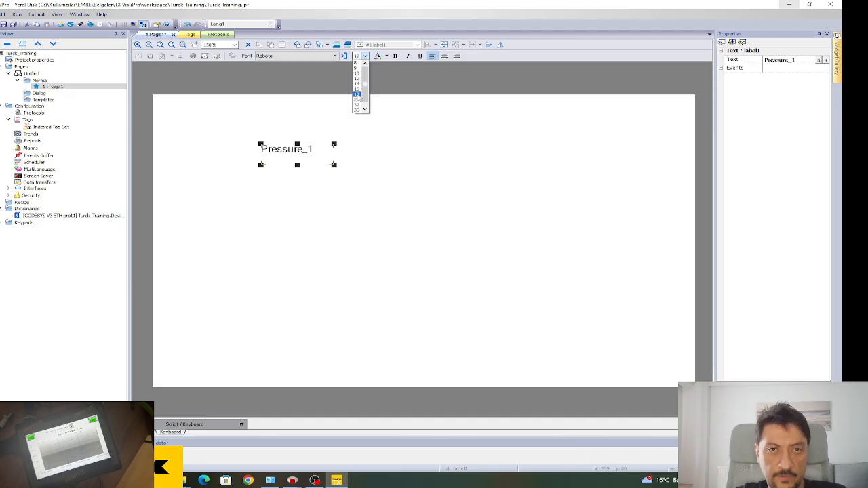
{"action": "left_click", "coordinate": [358, 94]}
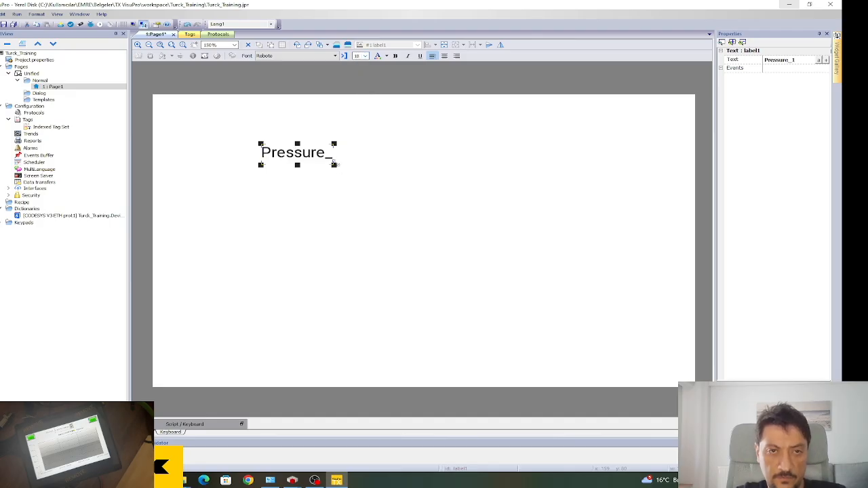
{"action": "left_click_drag", "start_coordinate": [334, 165], "coordinate": [378, 162]}
Duplicate the label below the original and change its text to Pressure_2.
{"action": "key", "text": "ctrl+c"}
{"action": "key", "text": "ctrl+v"}
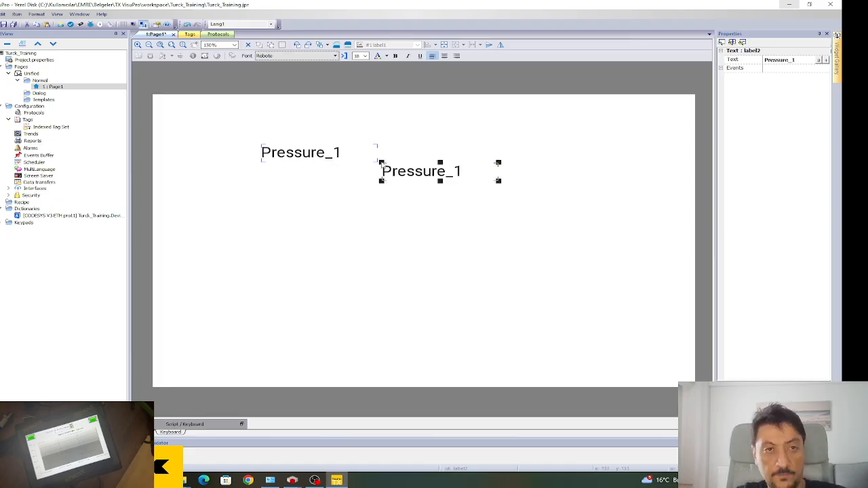
{"action": "left_click_drag", "start_coordinate": [387, 175], "coordinate": [268, 191]}
{"action": "left_click", "coordinate": [806, 61]}
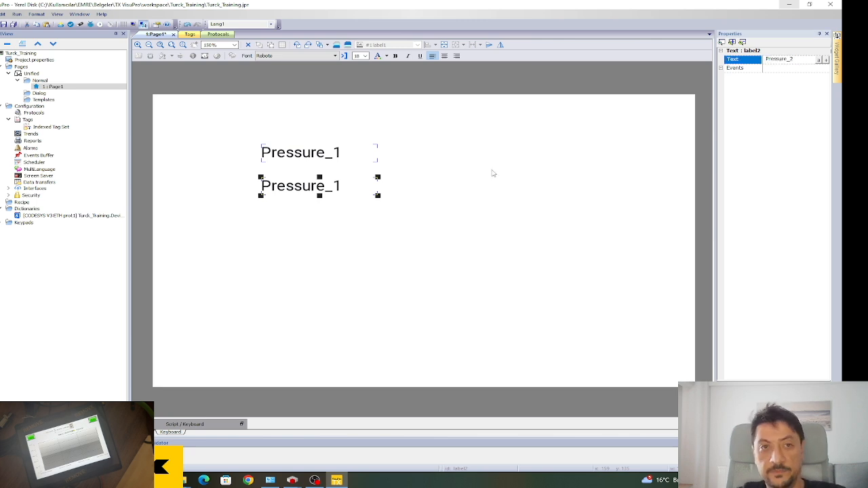
{"action": "left_click", "coordinate": [511, 145]}
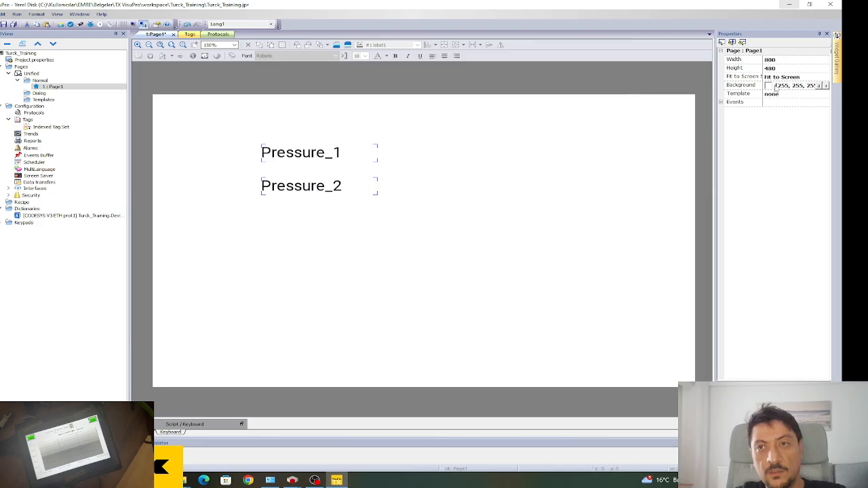
{"action": "left_click", "coordinate": [841, 64]}
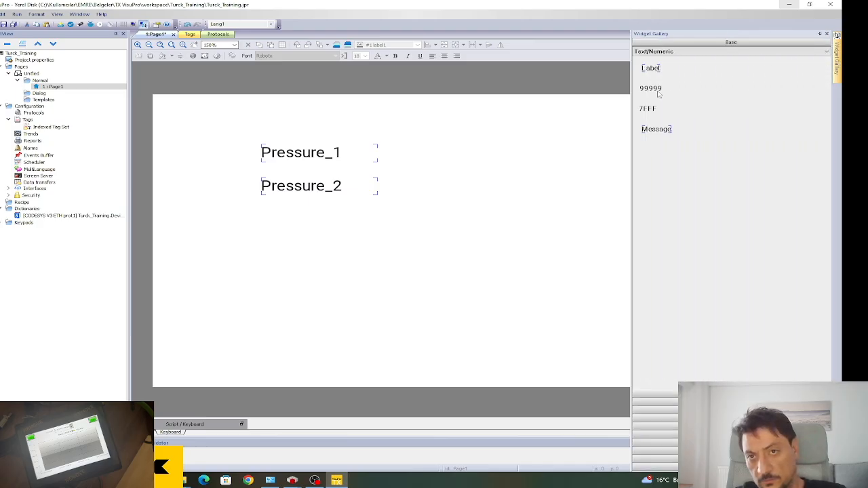
Place a 99999 numeric field beside the Pressure_1 label and select it.
{"action": "left_click_drag", "start_coordinate": [654, 91], "coordinate": [438, 153]}
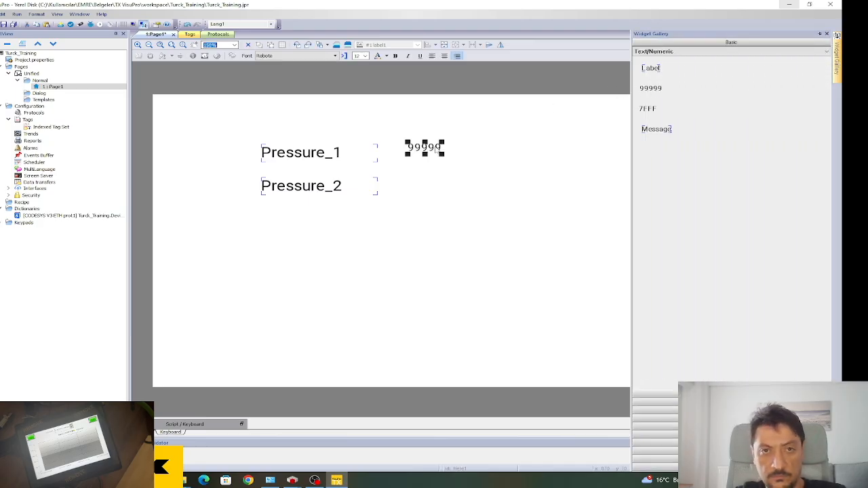
{"action": "left_click", "coordinate": [470, 162]}
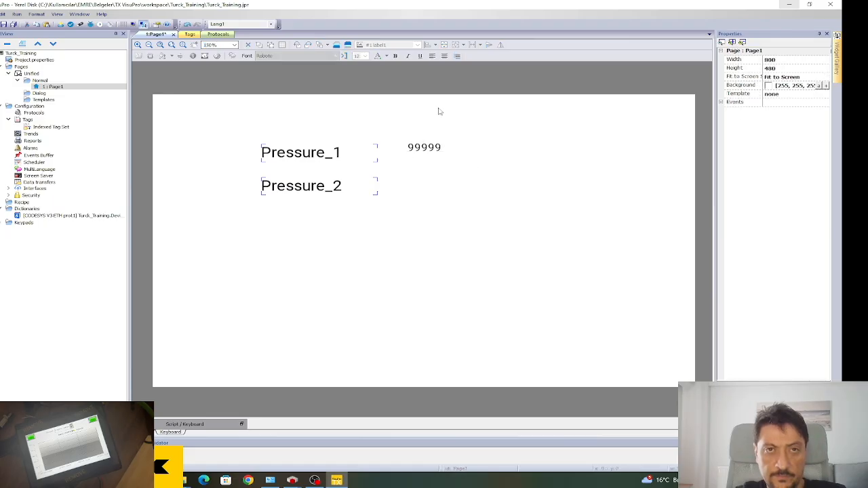
{"action": "left_click", "coordinate": [324, 153]}
{"action": "left_click", "coordinate": [424, 147]}
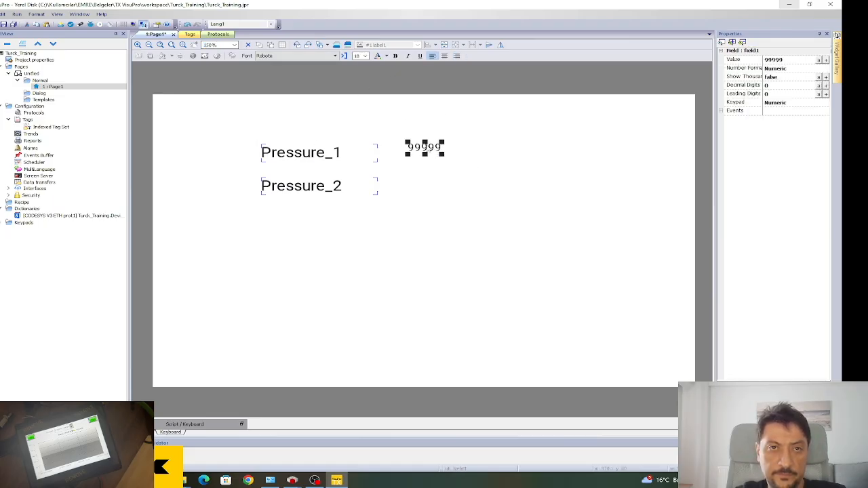
Set the numeric field's font size to 18 and shorten its box height.
{"action": "left_click", "coordinate": [364, 56]}
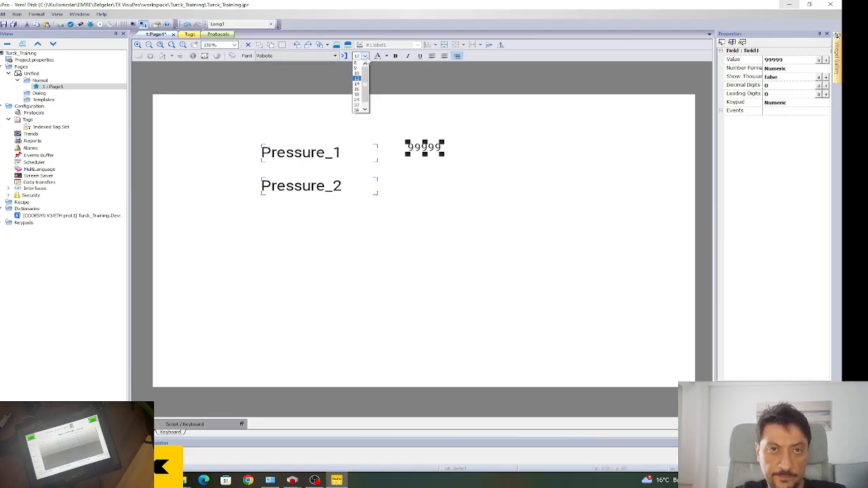
{"action": "left_click", "coordinate": [364, 97]}
{"action": "left_click_drag", "start_coordinate": [442, 154], "coordinate": [511, 169]}
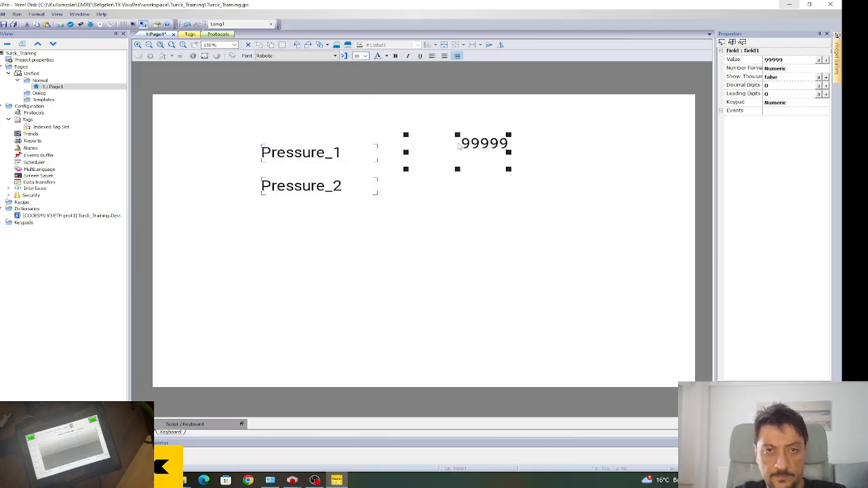
{"action": "mouse_move", "coordinate": [458, 169]}
{"action": "left_mouse_down"}
{"action": "mouse_move", "coordinate": [455, 154]}
{"action": "mouse_move", "coordinate": [446, 160]}
{"action": "left_mouse_up"}
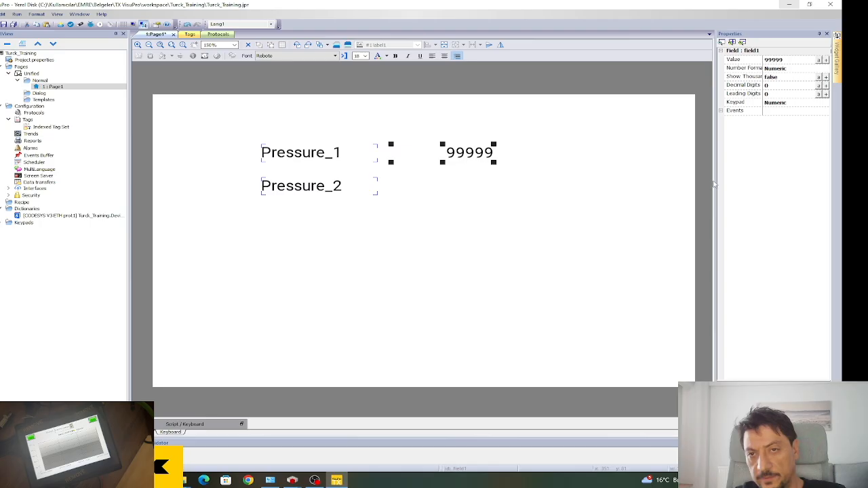
Widen the Properties panel and bring up the tag binding for field1.value.
{"action": "left_click_drag", "start_coordinate": [716, 181], "coordinate": [683, 181]}
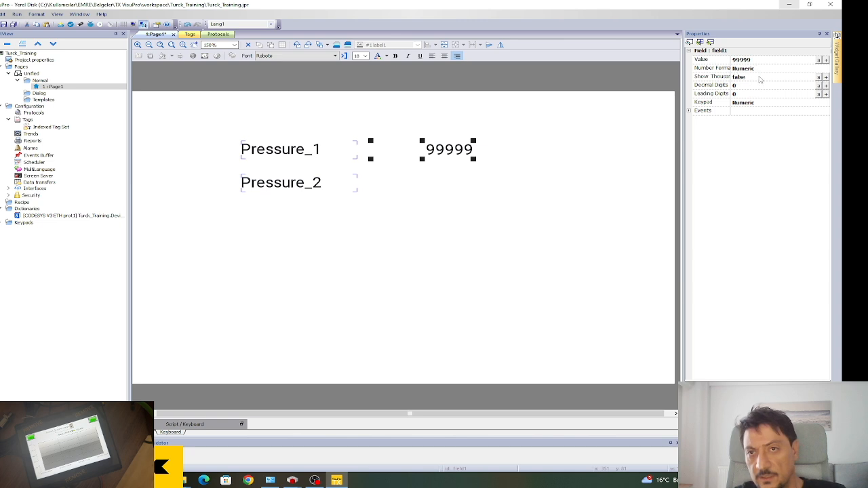
{"action": "left_click_drag", "start_coordinate": [672, 91], "coordinate": [661, 90]}
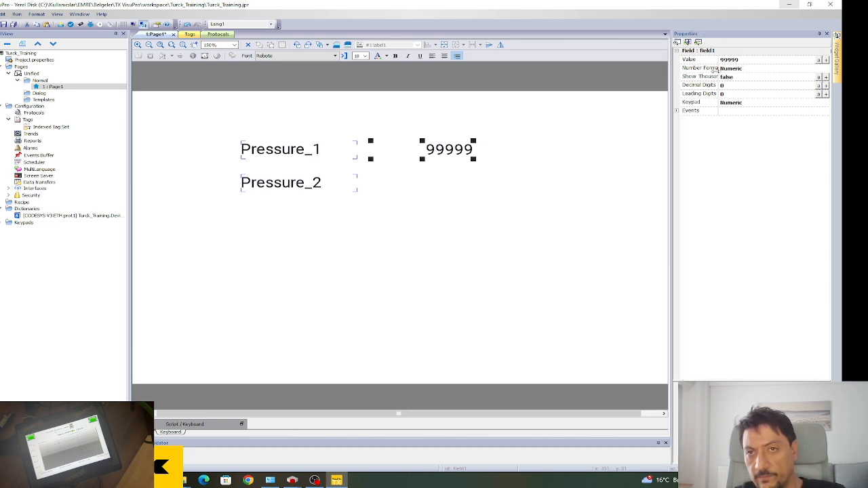
{"action": "left_click", "coordinate": [819, 61]}
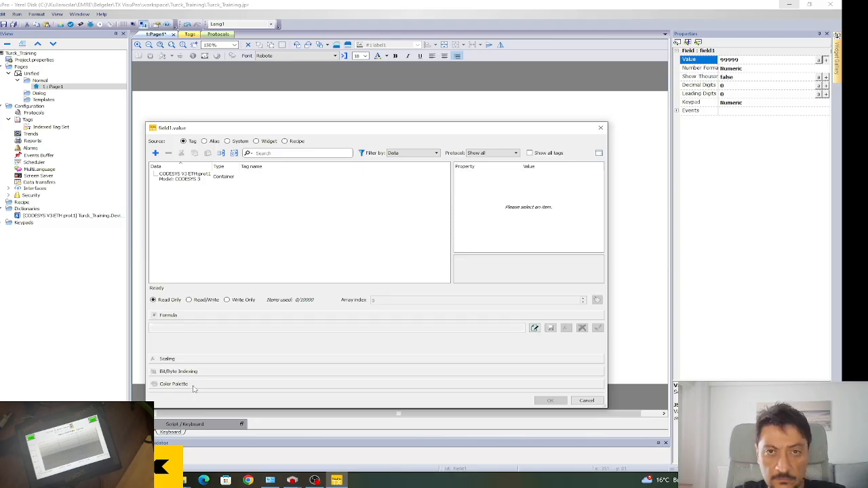
Explore the value's tag sources, including the CODESYS device, system variables and adding a tag, then cancel without binding.
{"action": "left_click", "coordinate": [195, 180]}
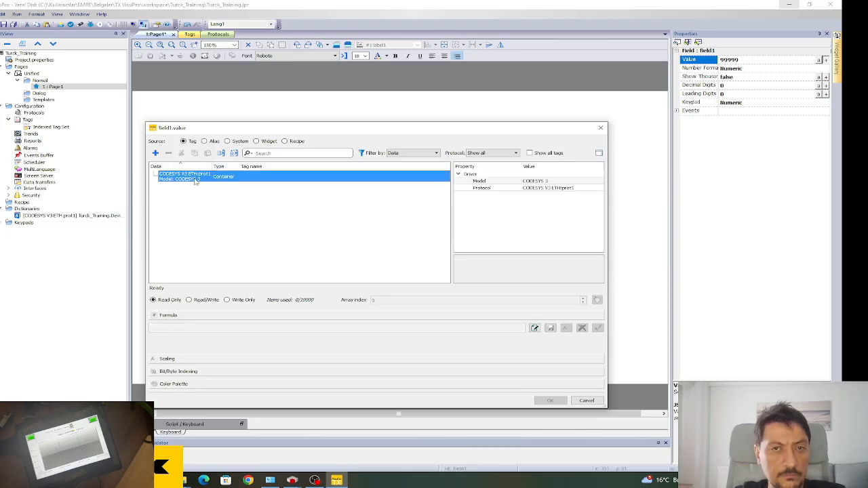
{"action": "left_click", "coordinate": [216, 220]}
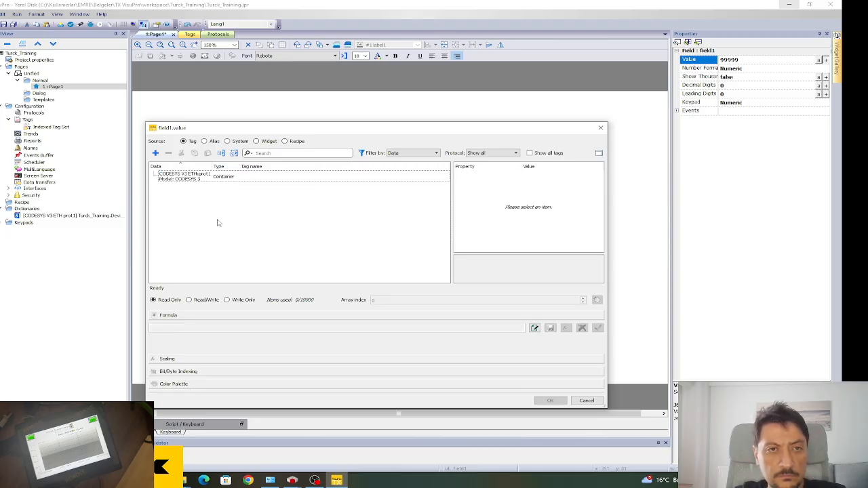
{"action": "left_click", "coordinate": [229, 143]}
{"action": "left_click", "coordinate": [183, 142]}
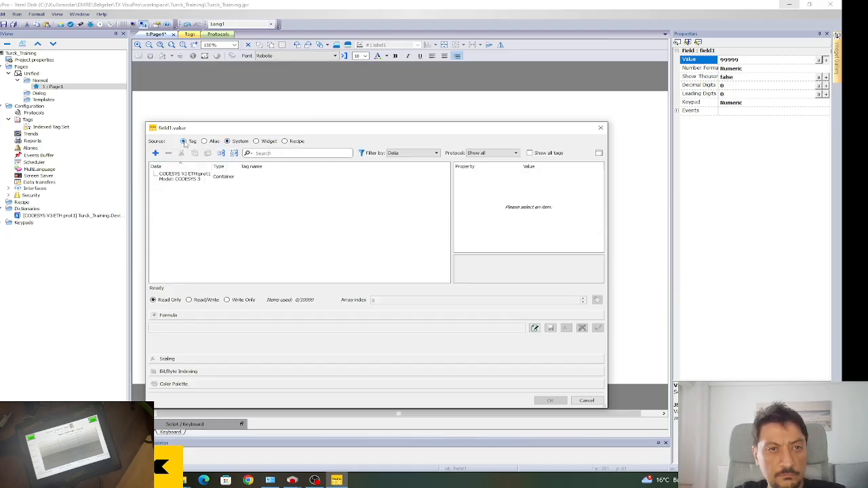
{"action": "left_click", "coordinate": [155, 152]}
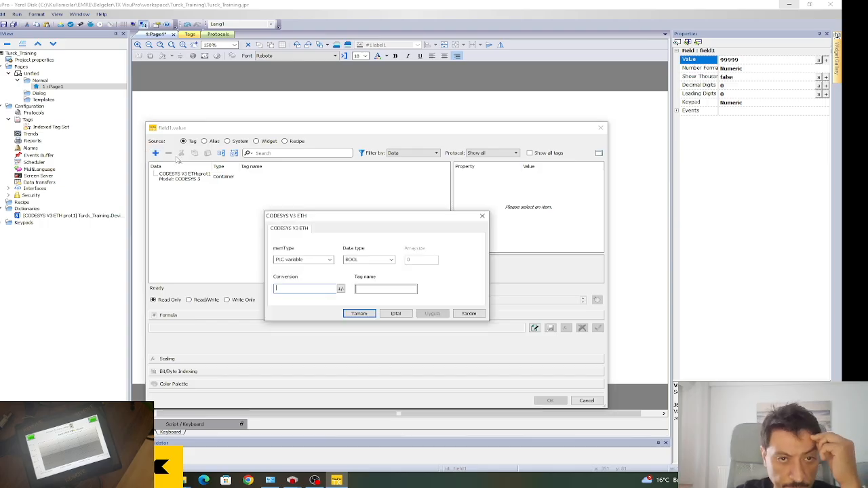
{"action": "left_click", "coordinate": [400, 315]}
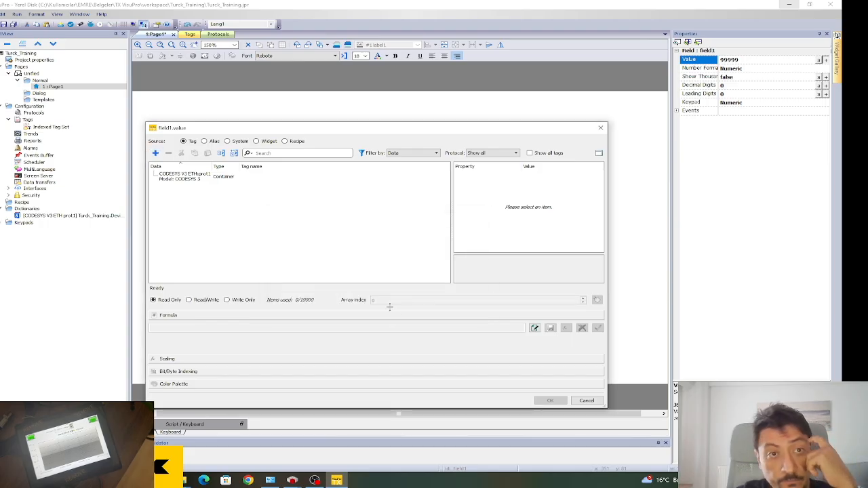
{"action": "left_click", "coordinate": [214, 178]}
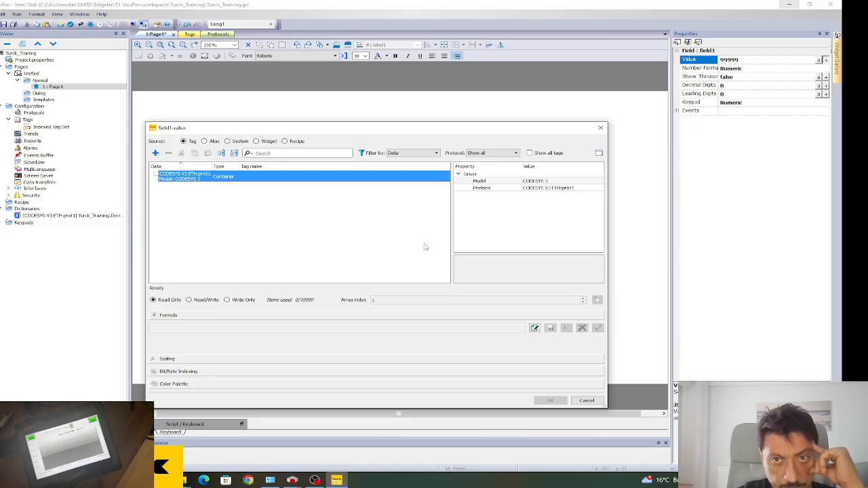
{"action": "left_click", "coordinate": [586, 401]}
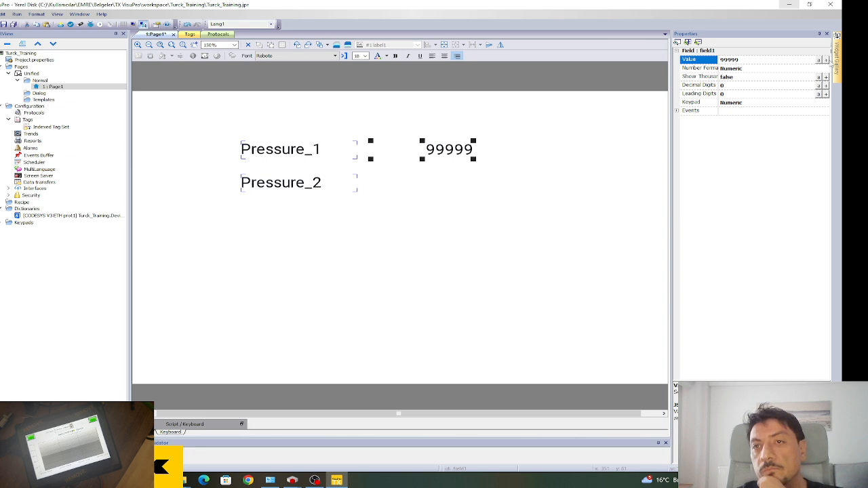
Reopen and close the value binding, then browse Trends and Alarms to reach Protocols.
{"action": "left_click", "coordinate": [827, 60]}
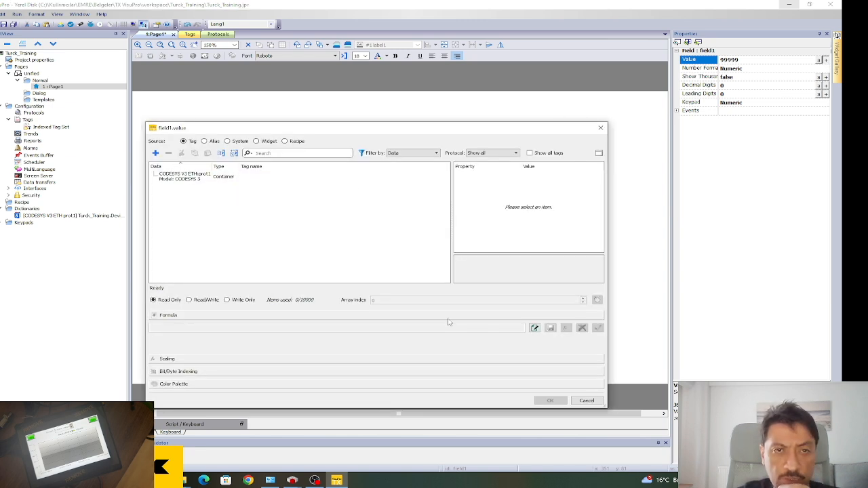
{"action": "left_click", "coordinate": [585, 401]}
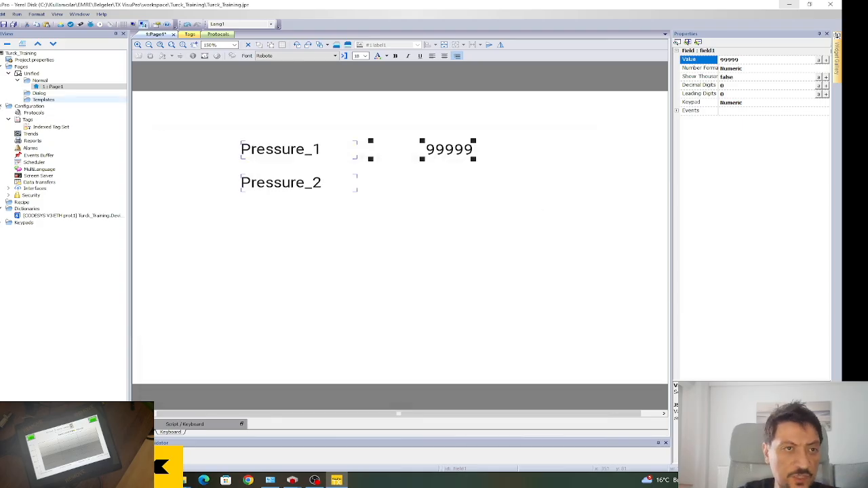
{"action": "left_click", "coordinate": [40, 135]}
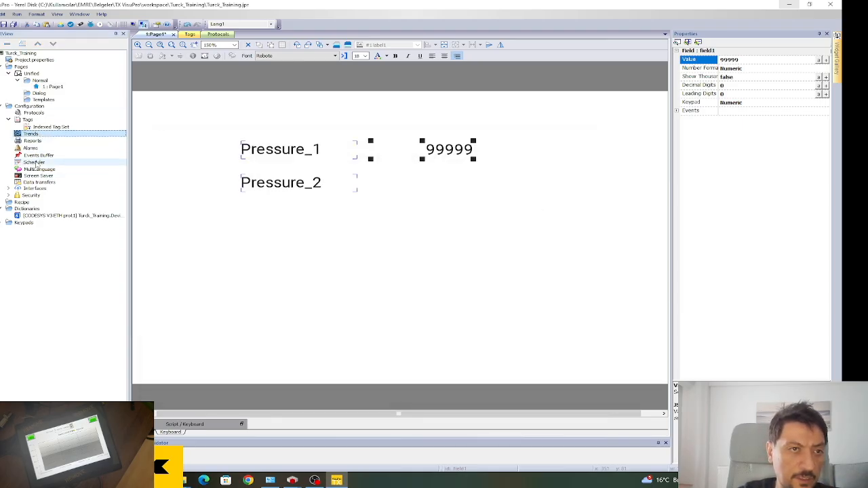
{"action": "left_click", "coordinate": [31, 148]}
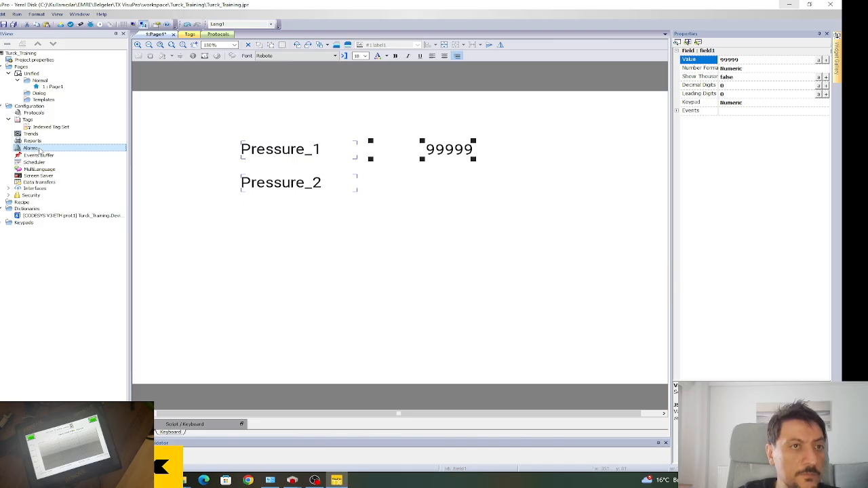
{"action": "left_click", "coordinate": [38, 113]}
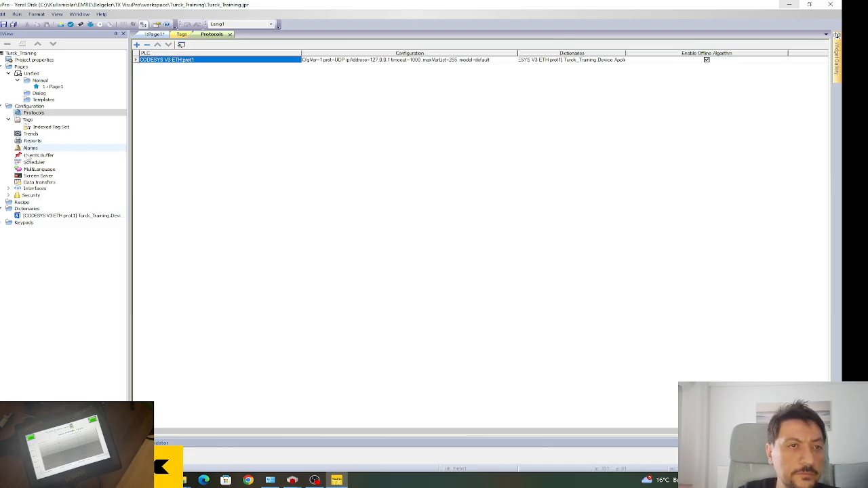
Check the Pressure_1 tag in the tag list, then return to Page1 and review the 99999 field's binding.
{"action": "double_click", "coordinate": [27, 120]}
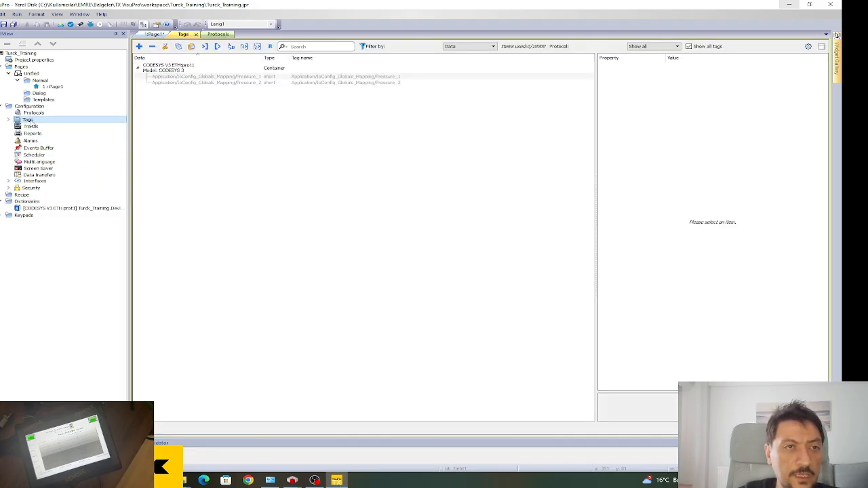
{"action": "left_click", "coordinate": [320, 78]}
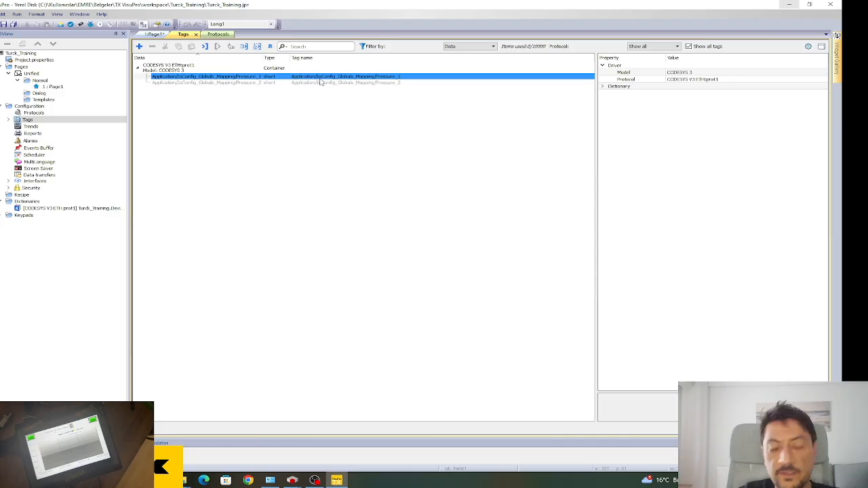
{"action": "double_click", "coordinate": [53, 87]}
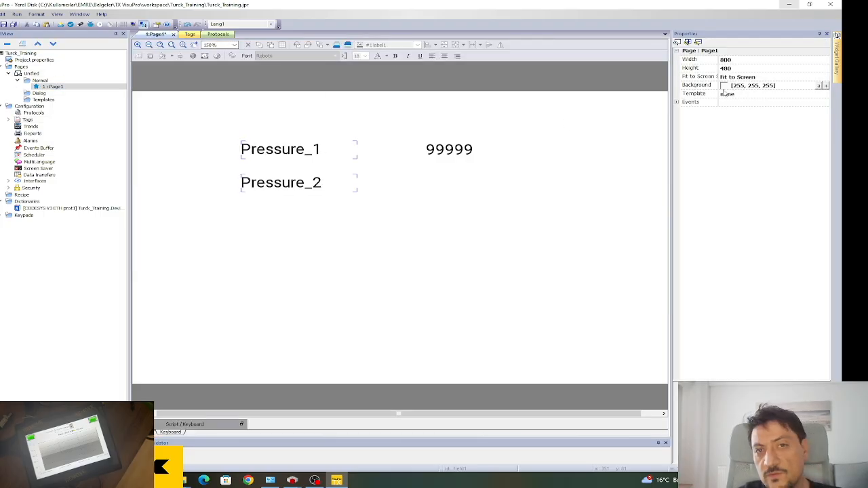
{"action": "left_click", "coordinate": [439, 152]}
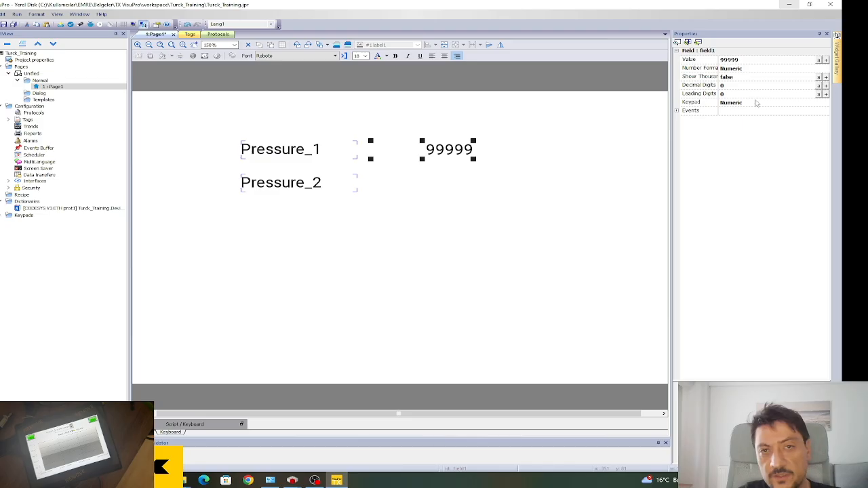
{"action": "left_click", "coordinate": [827, 60]}
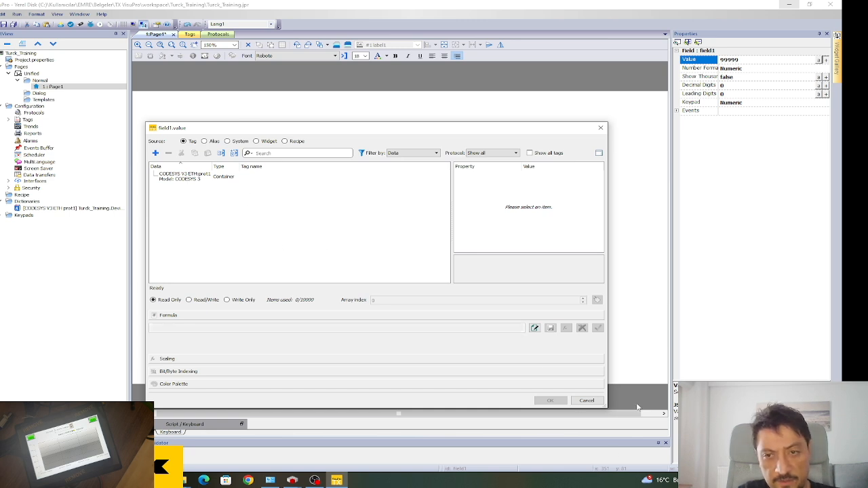
{"action": "left_click", "coordinate": [587, 400]}
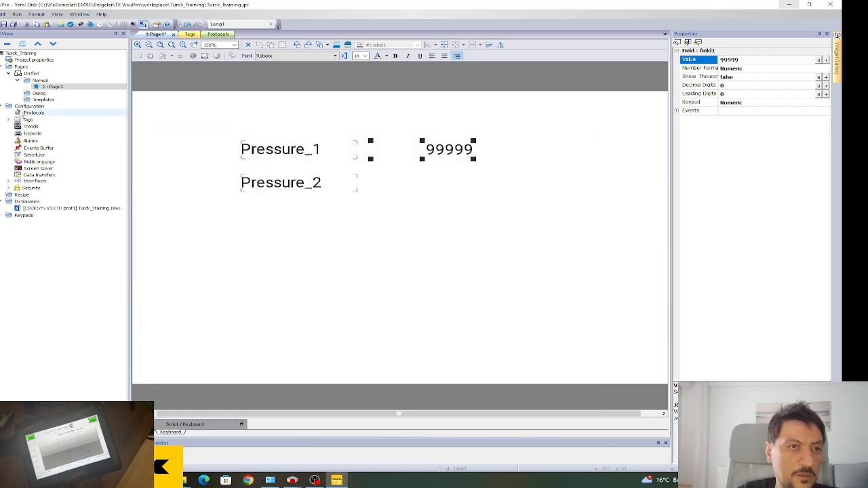
{"action": "left_click", "coordinate": [533, 285]}
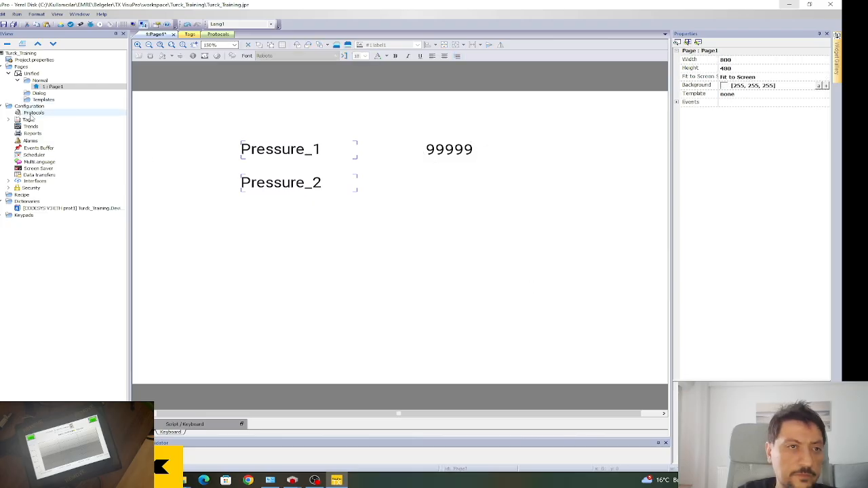
Browse the Protocols, Tags and Indexed Tag Set entries, returning to the tag list.
{"action": "left_click", "coordinate": [35, 113]}
{"action": "left_click", "coordinate": [26, 120]}
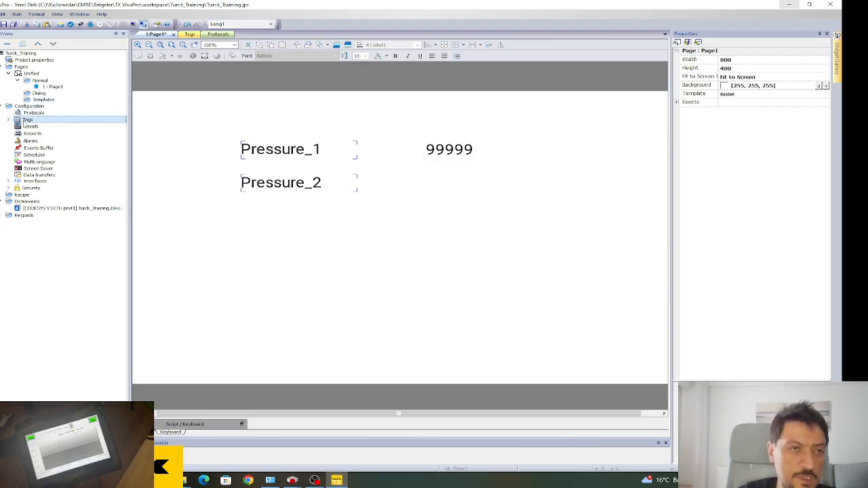
{"action": "left_click", "coordinate": [9, 120]}
{"action": "double_click", "coordinate": [31, 127]}
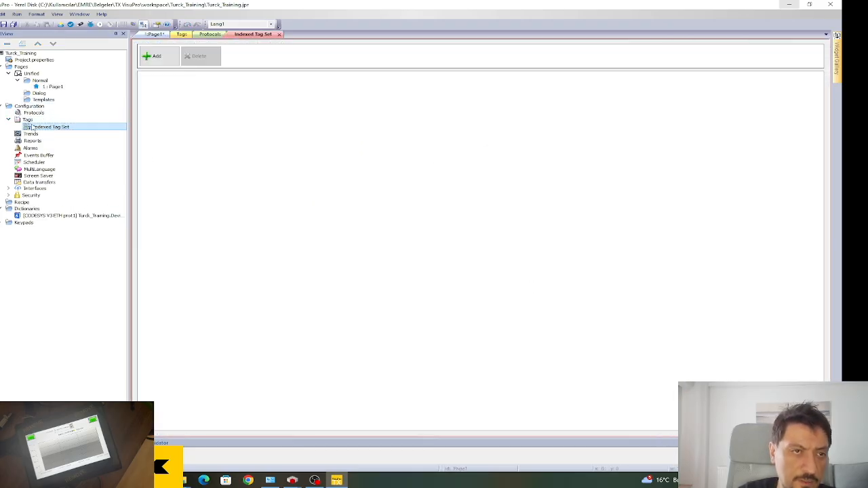
{"action": "double_click", "coordinate": [27, 121]}
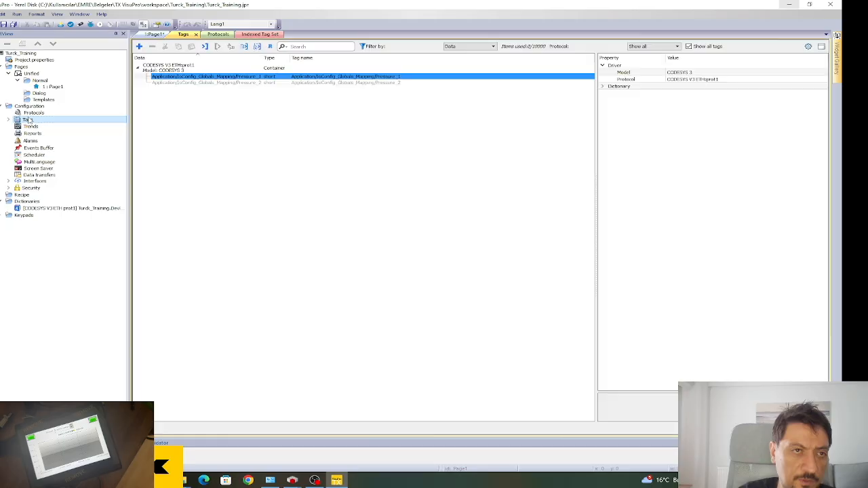
{"action": "left_click", "coordinate": [326, 121]}
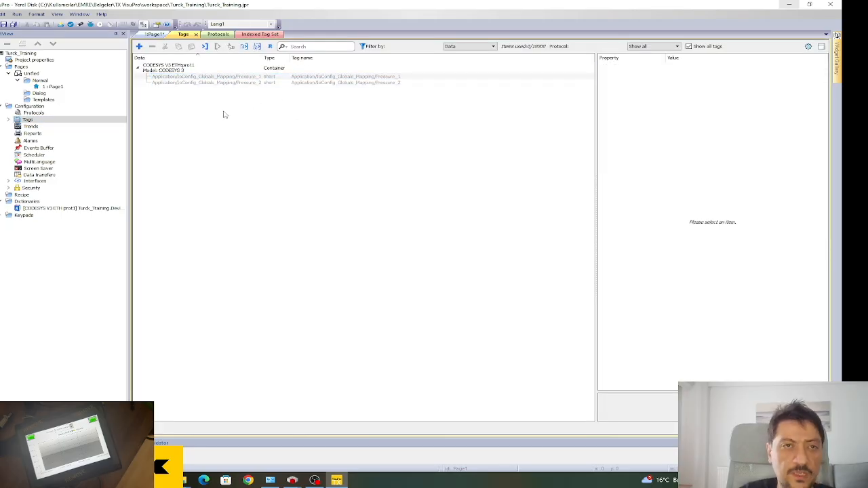
Import the Pressure_1 and Pressure_2 tags, save the project, and open Page1.
{"action": "left_click", "coordinate": [366, 78]}
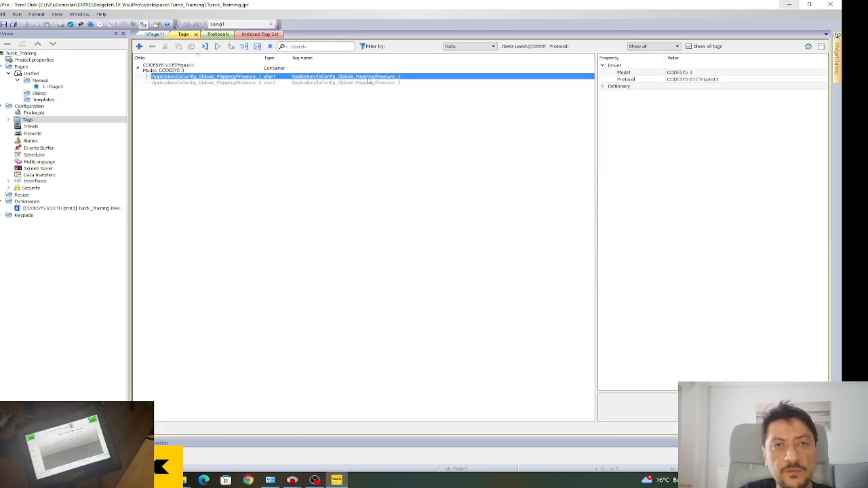
{"action": "double_click", "coordinate": [458, 77]}
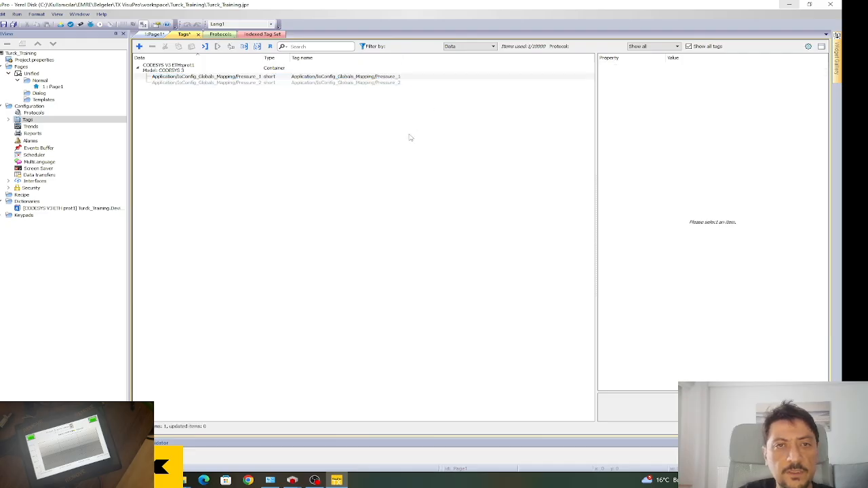
{"action": "double_click", "coordinate": [377, 83]}
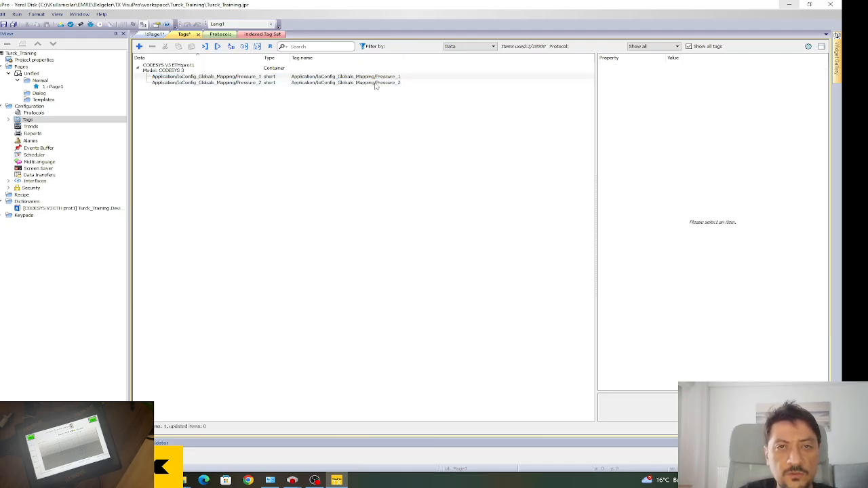
{"action": "left_click", "coordinate": [388, 78]}
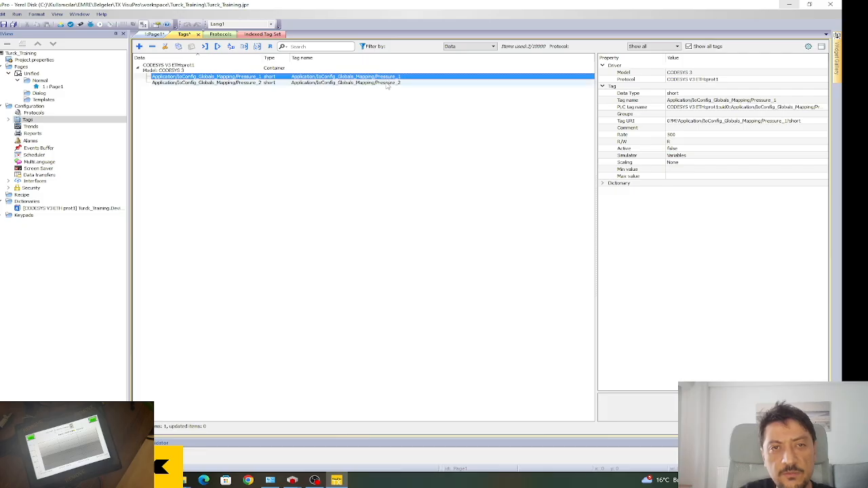
{"action": "left_click", "coordinate": [385, 84]}
{"action": "left_click", "coordinate": [383, 77]}
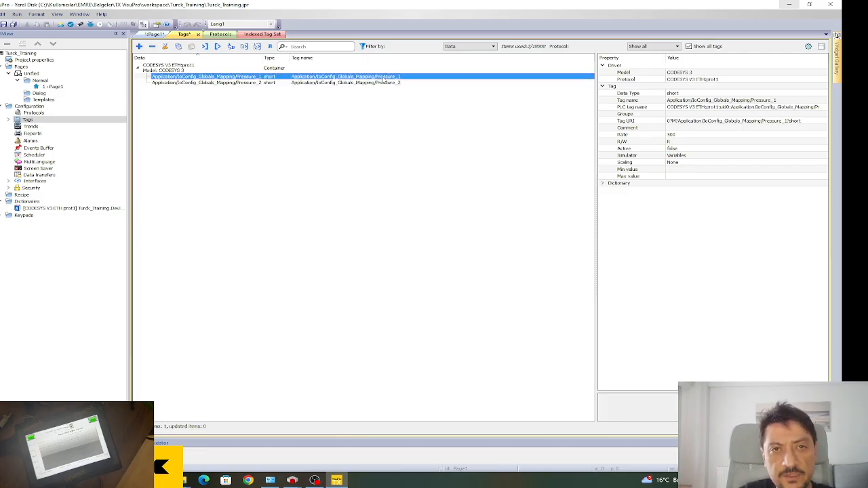
{"action": "left_click", "coordinate": [364, 153]}
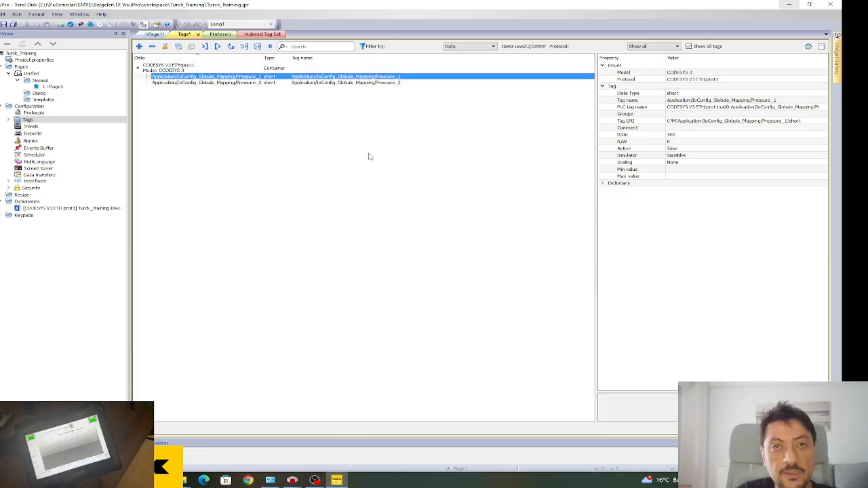
{"action": "left_click", "coordinate": [3, 25]}
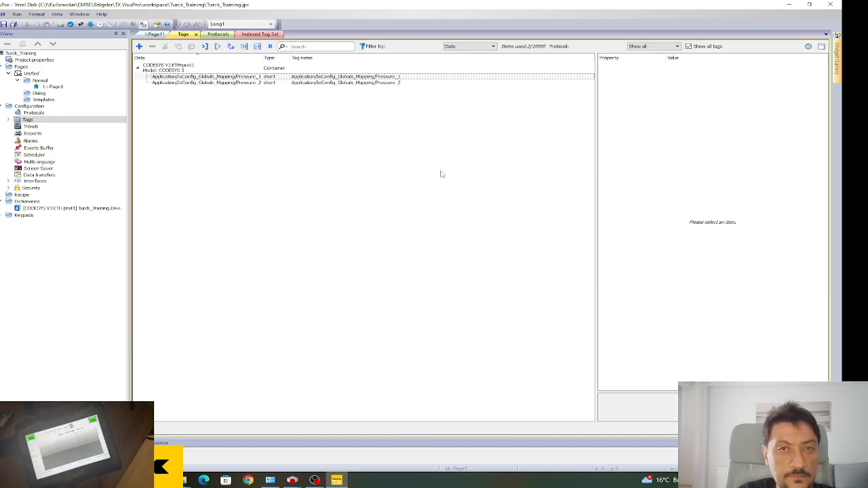
{"action": "double_click", "coordinate": [54, 87]}
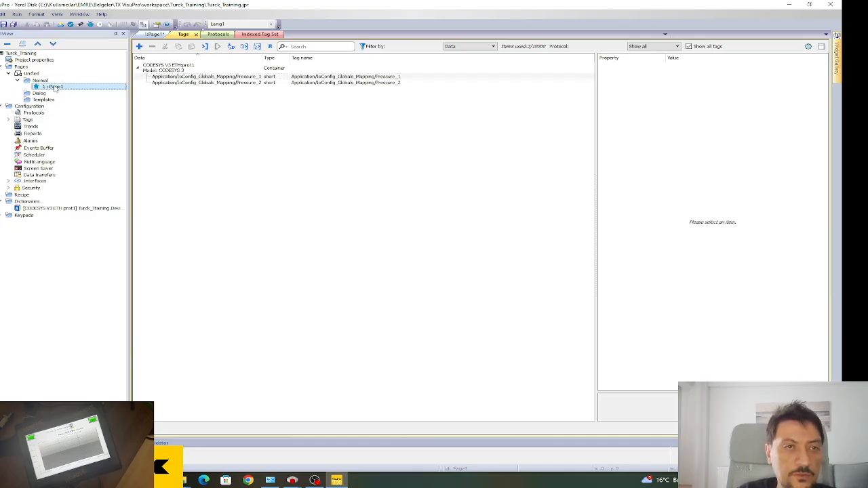
Bind the upper 99999 field's value to the Pressure_1 tag.
{"action": "left_click", "coordinate": [464, 152]}
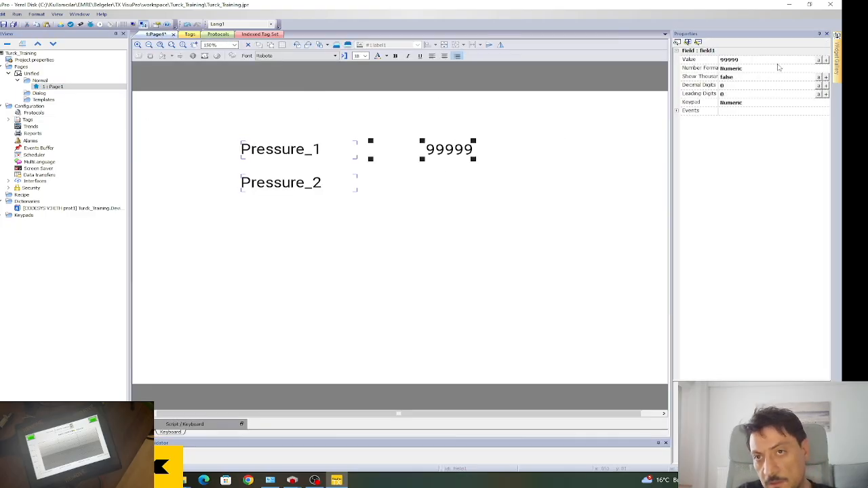
{"action": "left_click", "coordinate": [827, 60]}
{"action": "left_click", "coordinate": [265, 192]}
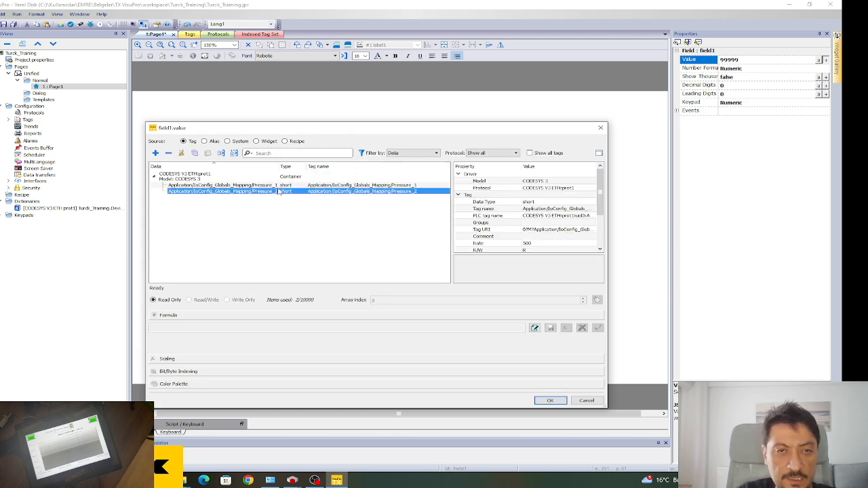
{"action": "left_click", "coordinate": [274, 186]}
{"action": "left_click", "coordinate": [399, 231]}
{"action": "left_click", "coordinate": [409, 185]}
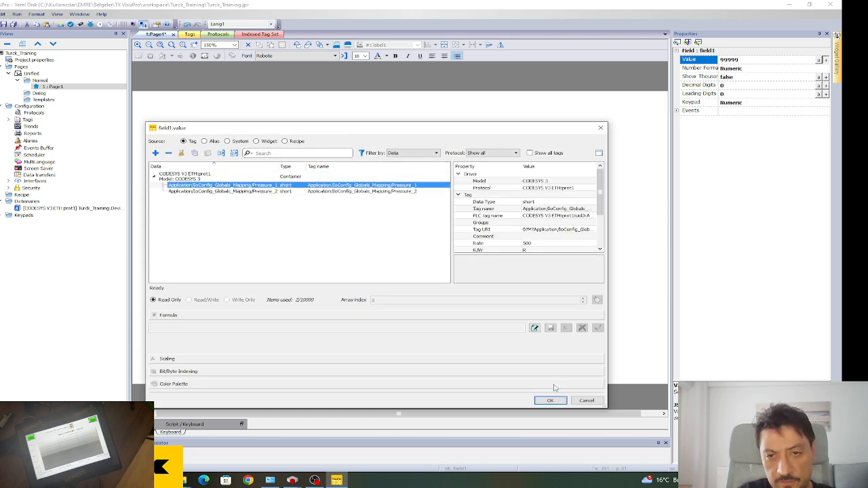
{"action": "left_click", "coordinate": [550, 400]}
Duplicate the field beside Pressure_2 and bind the copy to the Pressure_2 tag.
{"action": "left_click", "coordinate": [495, 196]}
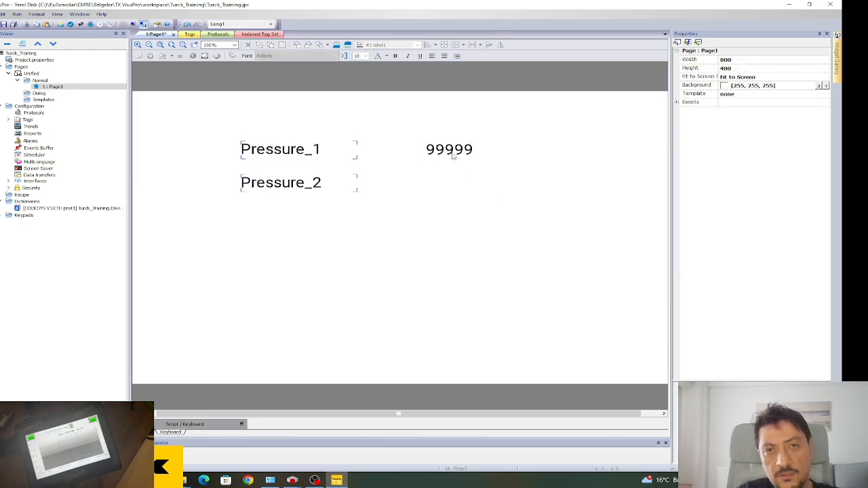
{"action": "left_click", "coordinate": [455, 156]}
{"action": "key", "text": "ctrl+c"}
{"action": "key", "text": "ctrl+v"}
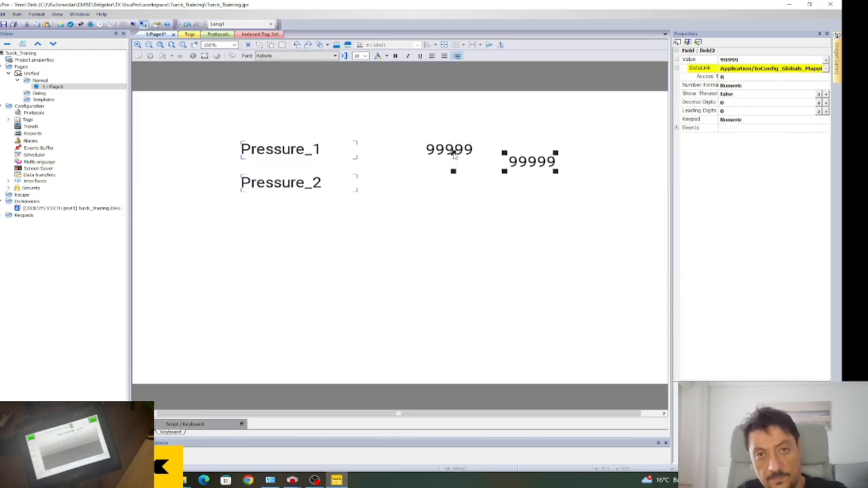
{"action": "left_click_drag", "start_coordinate": [538, 163], "coordinate": [457, 185]}
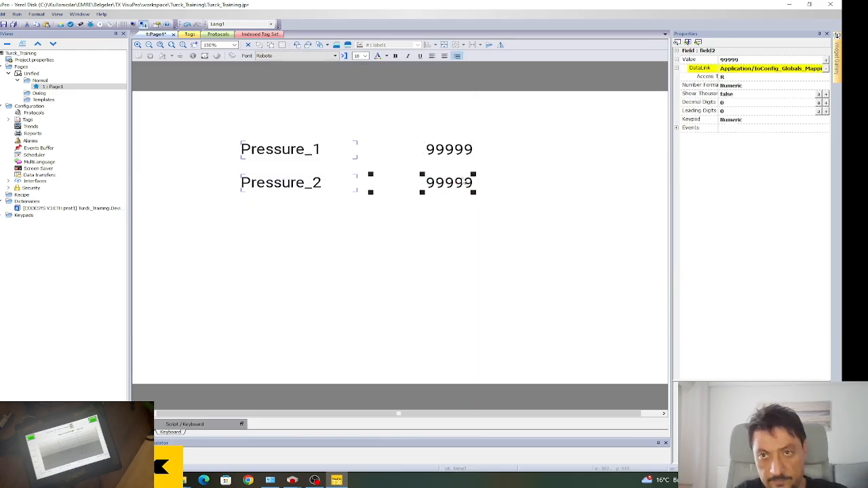
{"action": "left_click", "coordinate": [827, 67]}
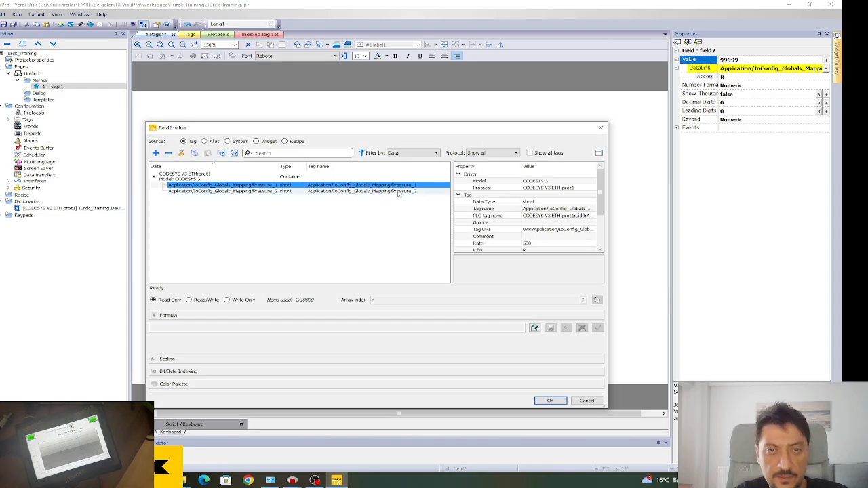
{"action": "left_click", "coordinate": [339, 191]}
{"action": "left_click", "coordinate": [549, 401]}
{"action": "left_click", "coordinate": [461, 287]}
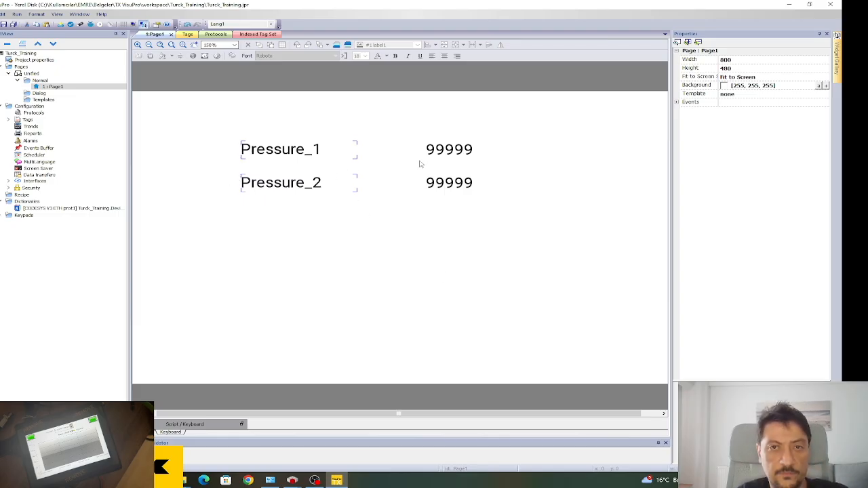
Narrow both 99999 fields and shift them into alignment.
{"action": "left_click", "coordinate": [440, 150]}
{"action": "left_click_drag", "start_coordinate": [369, 160], "coordinate": [400, 154]}
{"action": "left_click", "coordinate": [427, 190]}
{"action": "left_click_drag", "start_coordinate": [373, 195], "coordinate": [395, 188]}
Line the lower field up under the upper one and start a download to the HMI.
{"action": "left_click", "coordinate": [341, 196]}
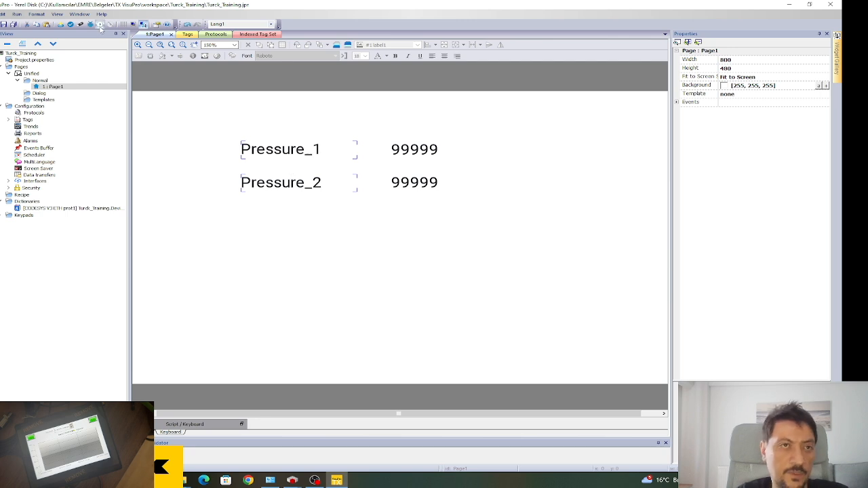
{"action": "left_click", "coordinate": [60, 24]}
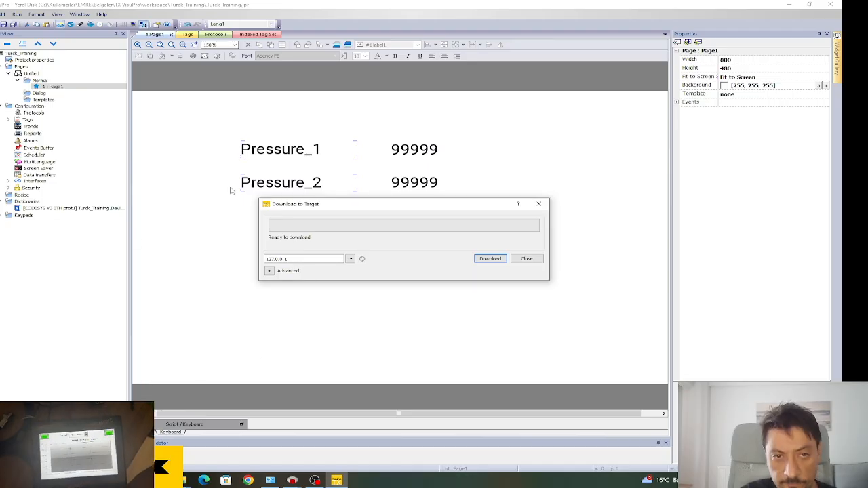
{"action": "left_click", "coordinate": [483, 262]}
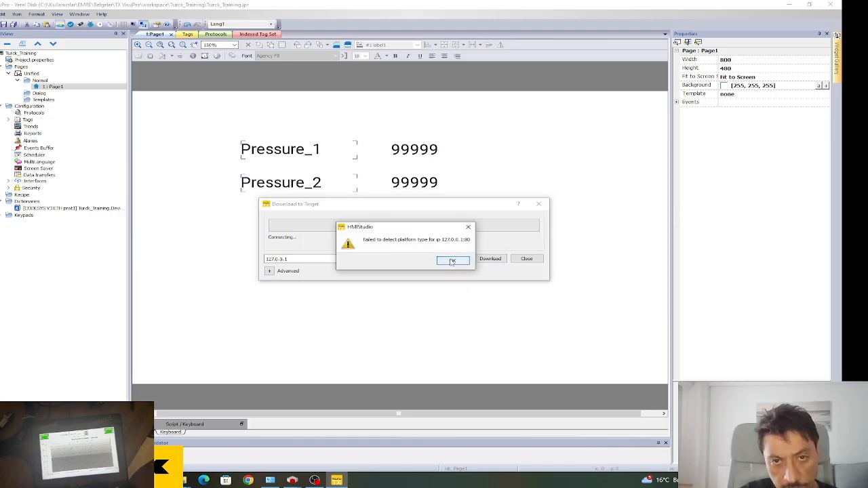
Dismiss the platform detection error and set the target address to 192.168.1.1.
{"action": "left_click", "coordinate": [453, 262]}
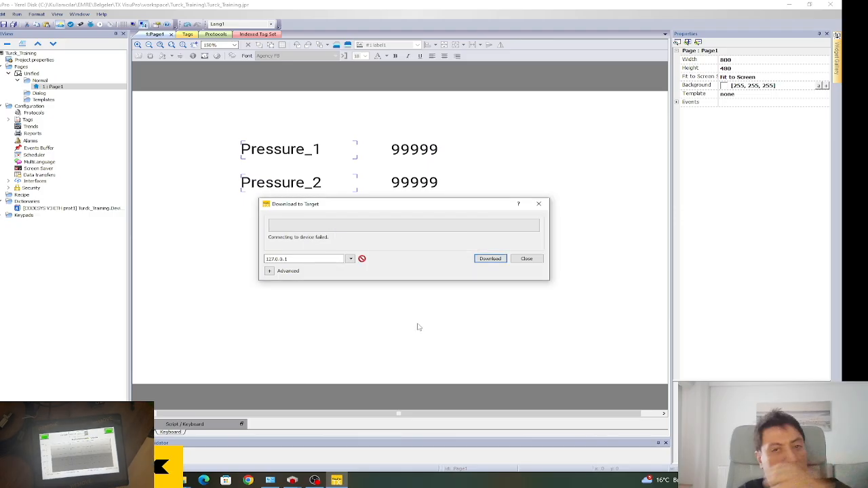
{"action": "left_click", "coordinate": [350, 259]}
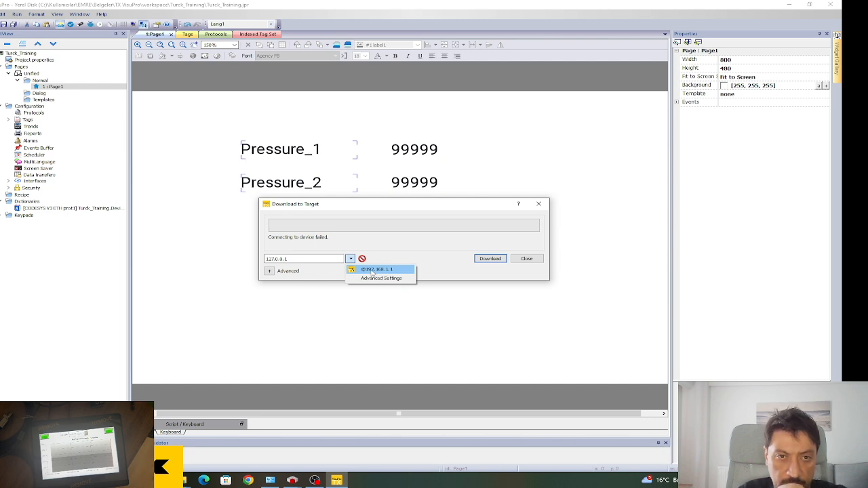
{"action": "left_click", "coordinate": [381, 270]}
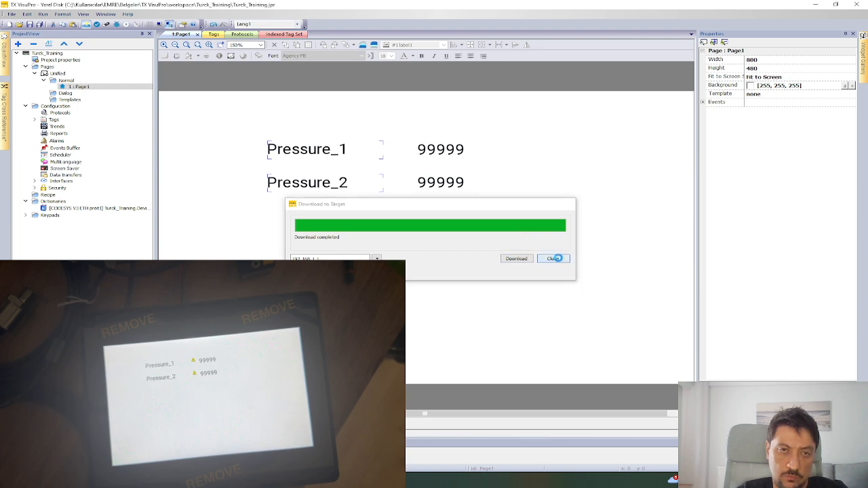
Close the Download to Target window after the download completes.
{"action": "left_click", "coordinate": [553, 259]}
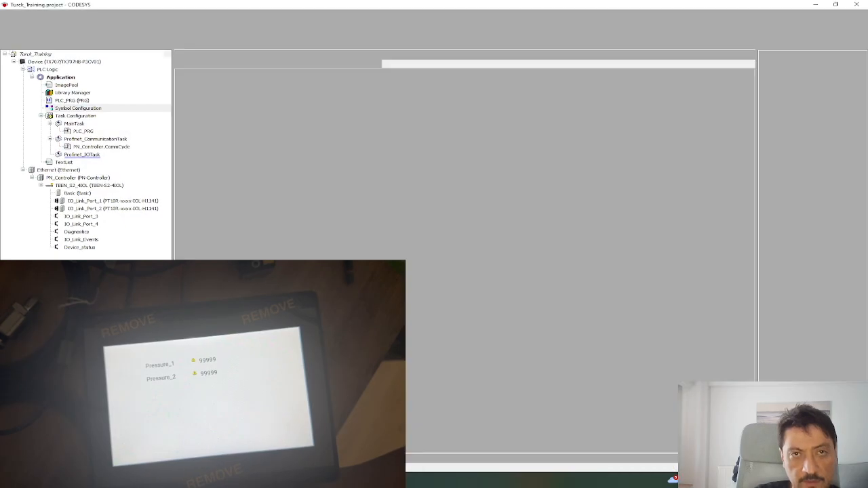
Log in to the PLC, replace the application on it, and start it running.
{"action": "left_click", "coordinate": [346, 24]}
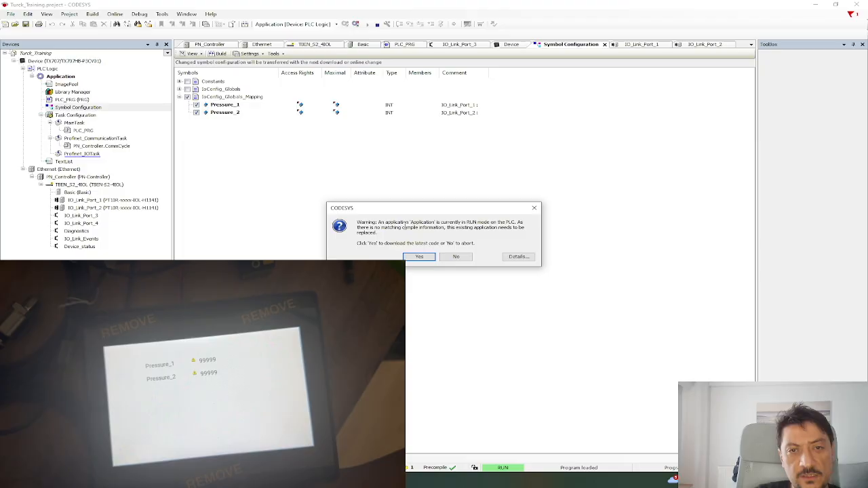
{"action": "left_click", "coordinate": [420, 257]}
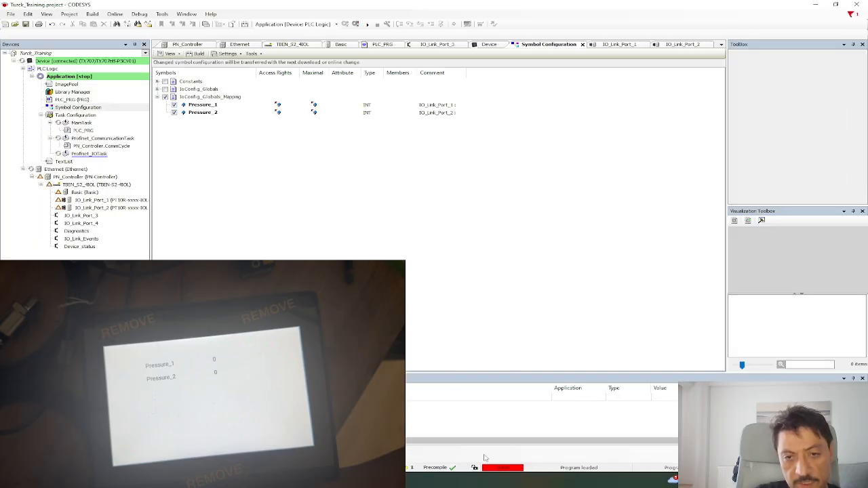
{"action": "left_click", "coordinate": [367, 25]}
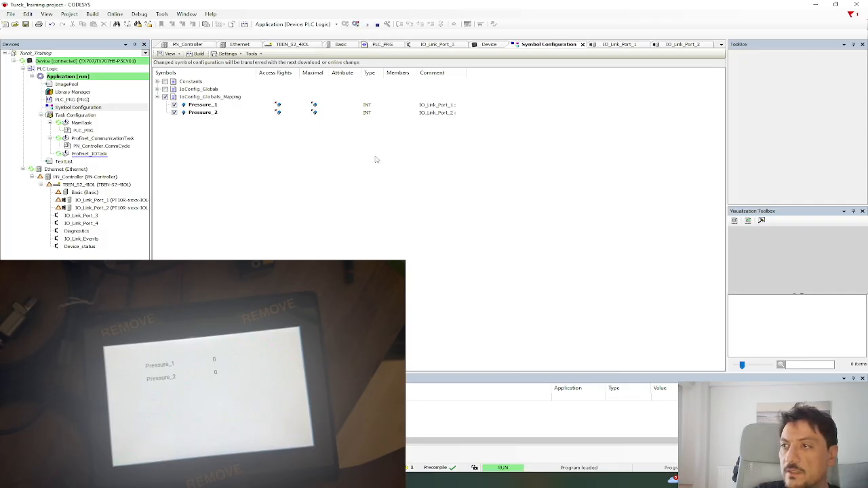
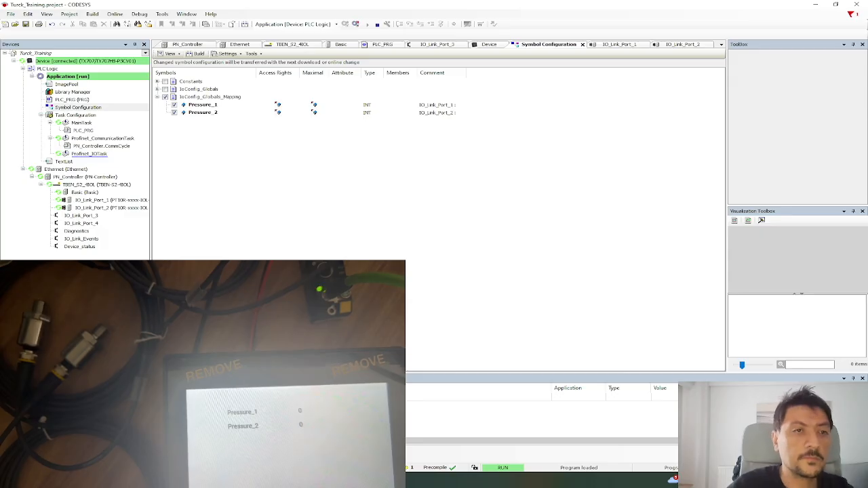
Review the I/O mappings of IO_Link_Port_1 and IO_Link_Port_2, including Pressure_2.
{"action": "double_click", "coordinate": [136, 201]}
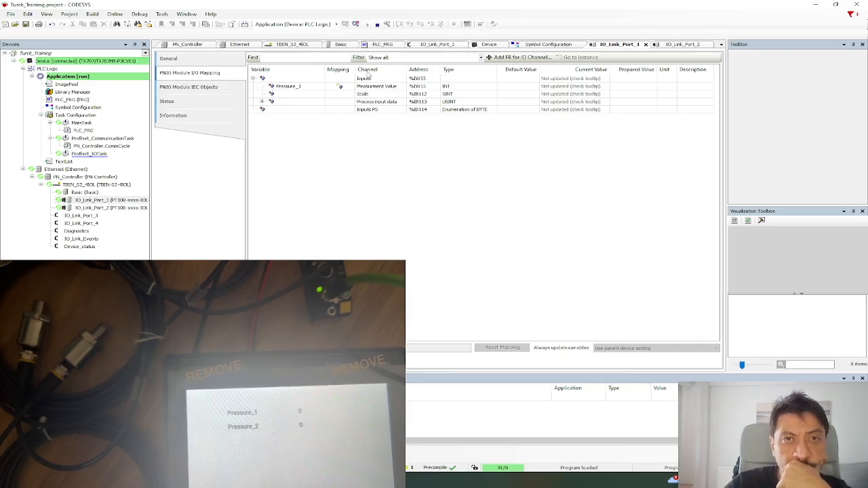
{"action": "left_click_drag", "start_coordinate": [355, 71], "coordinate": [371, 71]}
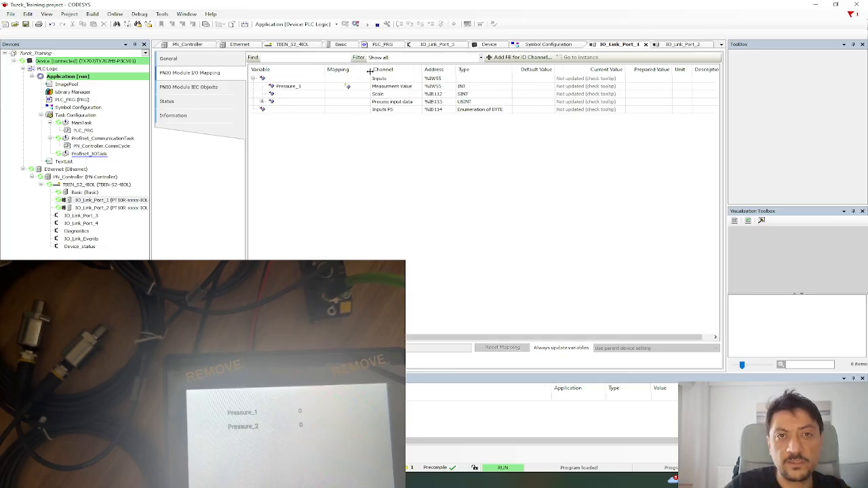
{"action": "left_click", "coordinate": [202, 62]}
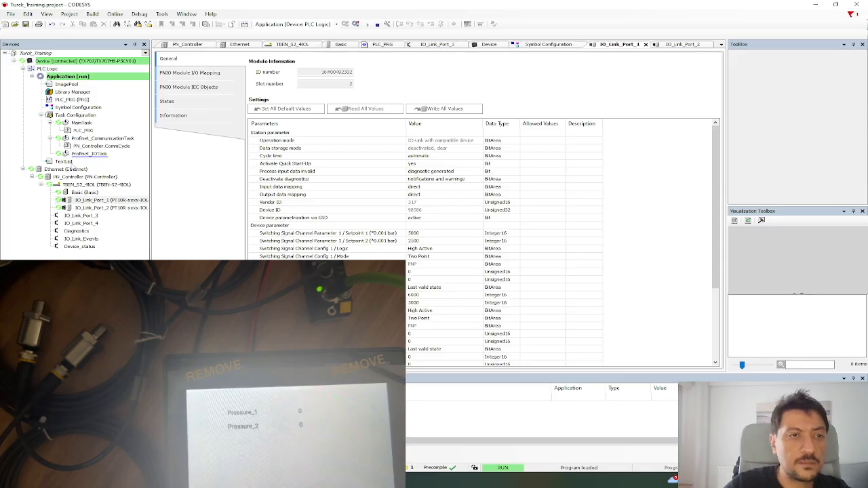
{"action": "double_click", "coordinate": [87, 207]}
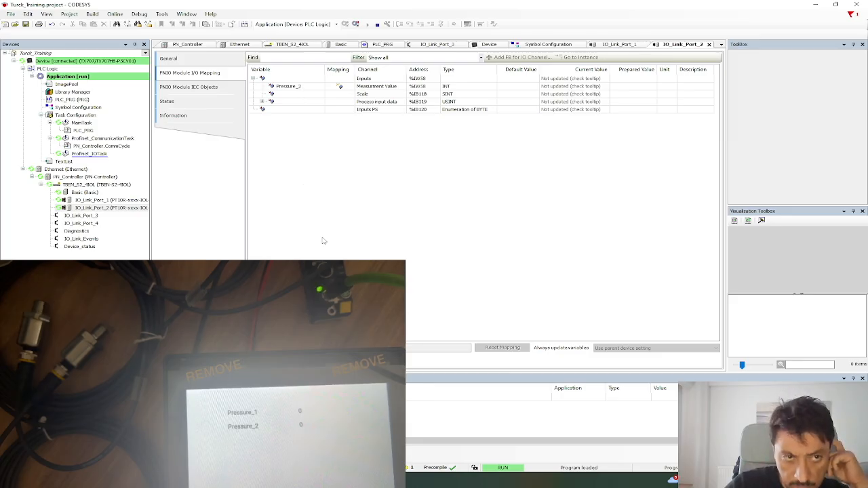
Check the TBEN_S2_4IOL gateway's diagnosis status, then acknowledge IO_Link_Port_1's alarms.
{"action": "double_click", "coordinate": [93, 187]}
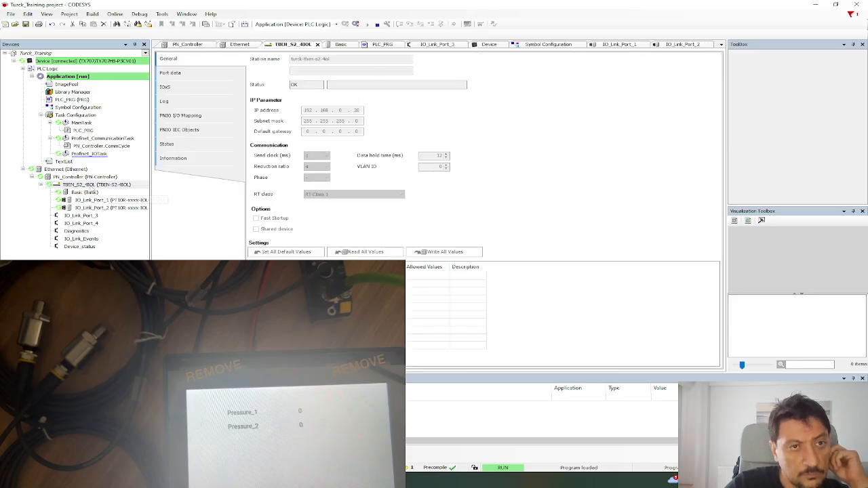
{"action": "left_click", "coordinate": [197, 145]}
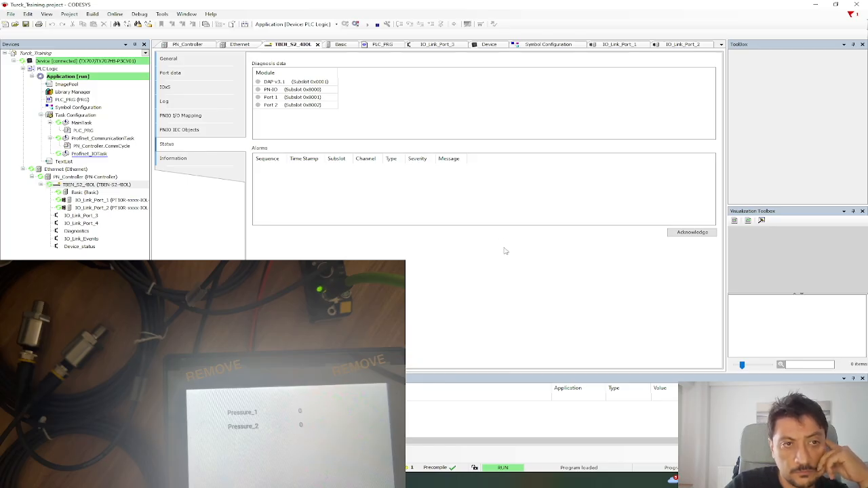
{"action": "double_click", "coordinate": [102, 200]}
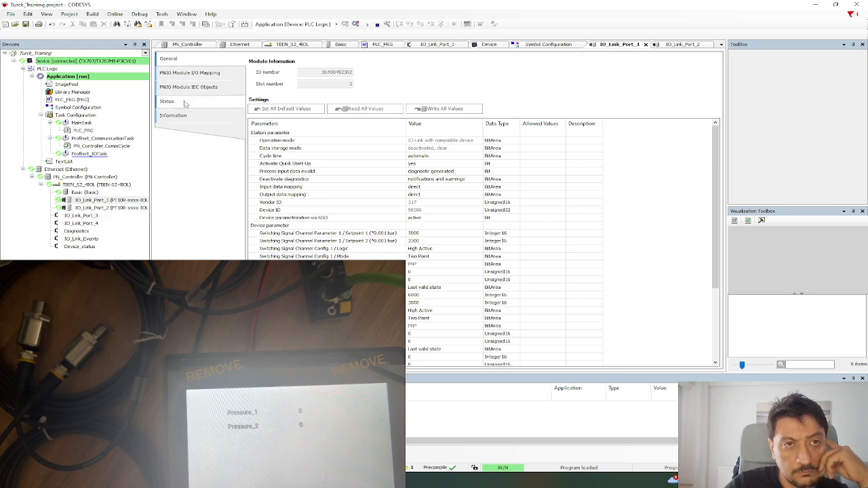
{"action": "left_click", "coordinate": [182, 103]}
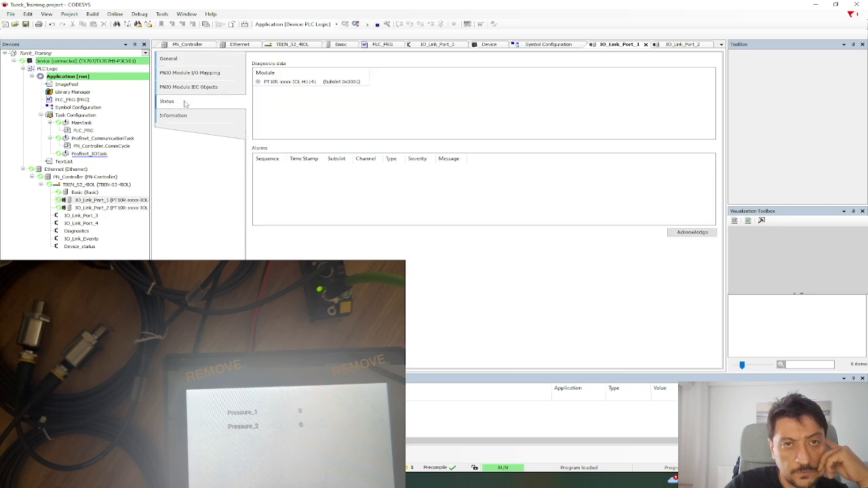
{"action": "left_click", "coordinate": [291, 84]}
{"action": "left_click", "coordinate": [316, 103]}
{"action": "left_click", "coordinate": [704, 234]}
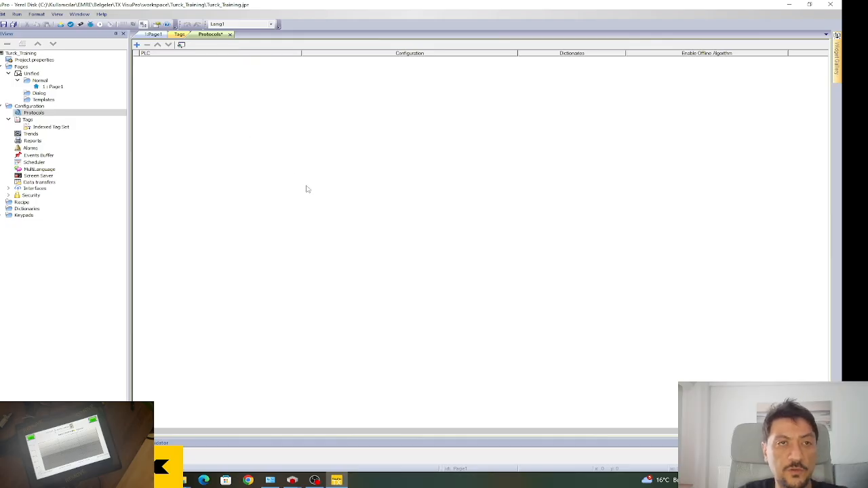
Add a new protocol row using CODESYS V3 ETH.
{"action": "left_click", "coordinate": [38, 113]}
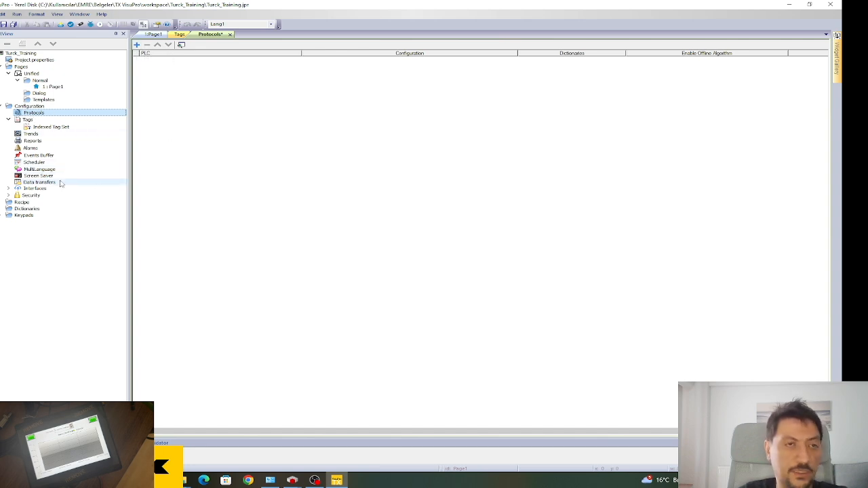
{"action": "left_click", "coordinate": [228, 158]}
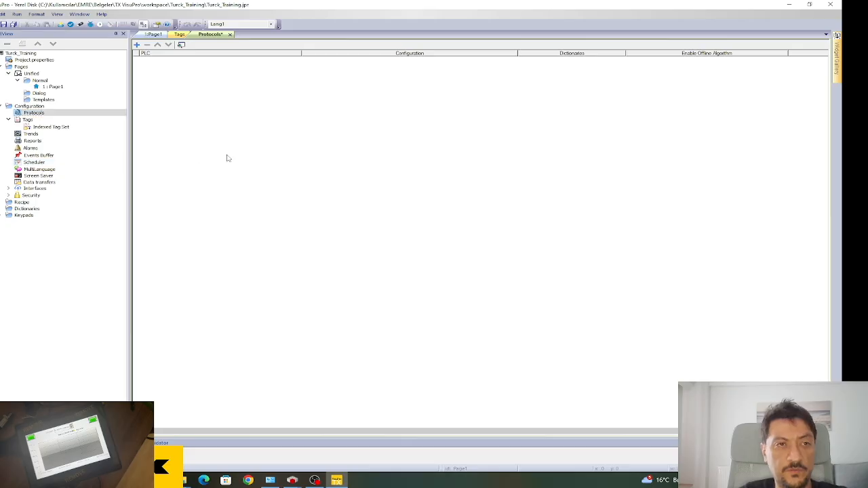
{"action": "left_click", "coordinate": [136, 45]}
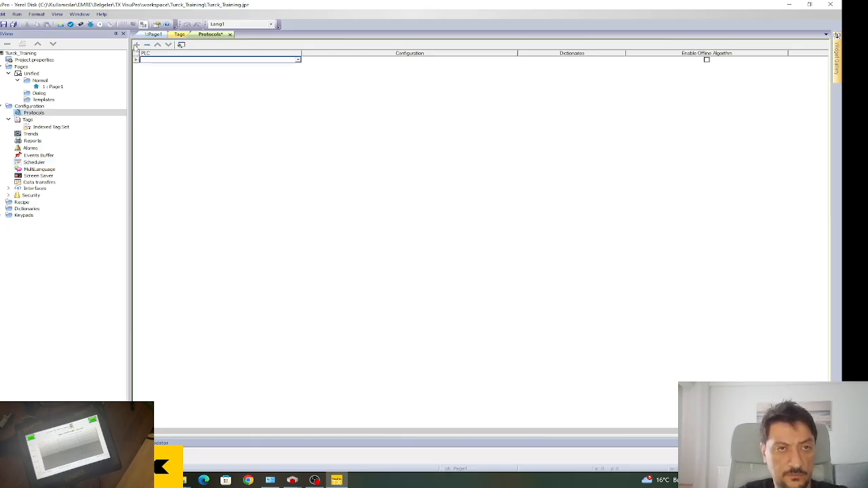
{"action": "left_click", "coordinate": [297, 60]}
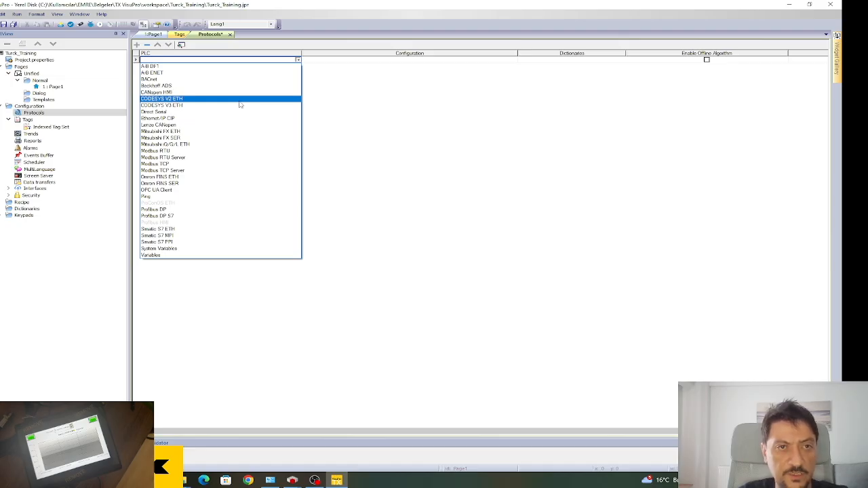
{"action": "left_click", "coordinate": [185, 107]}
Set the connection IP to 127.0.0.1, confirm it, save the project, and select Tags.
{"action": "left_click_drag", "start_coordinate": [359, 171], "coordinate": [259, 163]}
{"action": "left_click", "coordinate": [308, 188]}
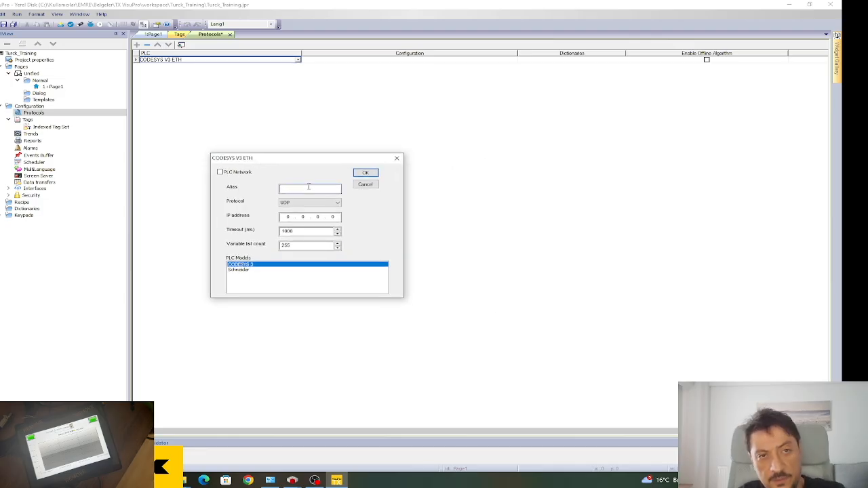
{"action": "left_click", "coordinate": [291, 217]}
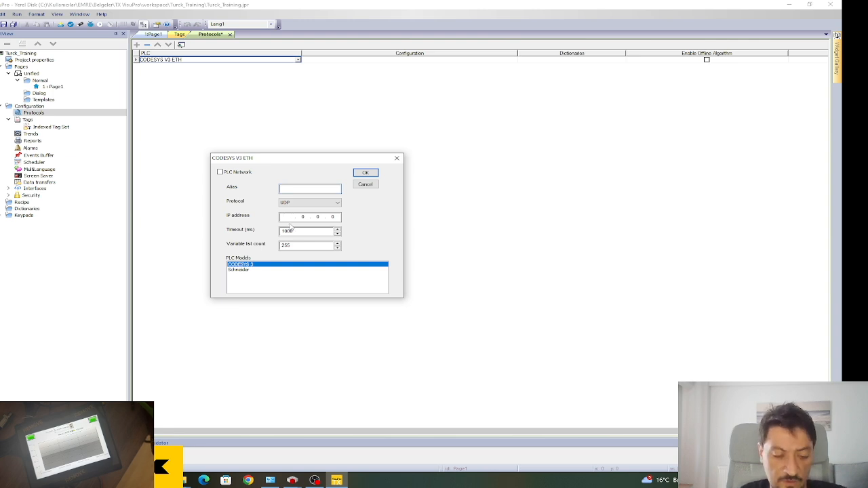
{"action": "type", "text": "127"}
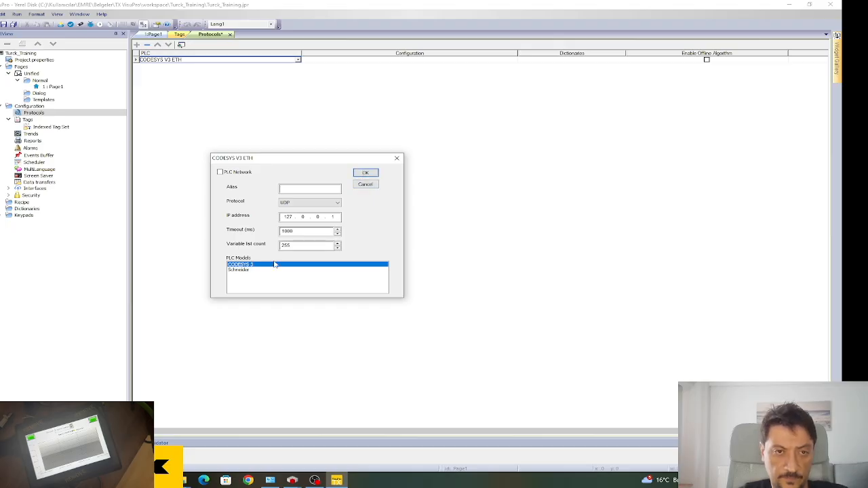
{"action": "left_click", "coordinate": [366, 173]}
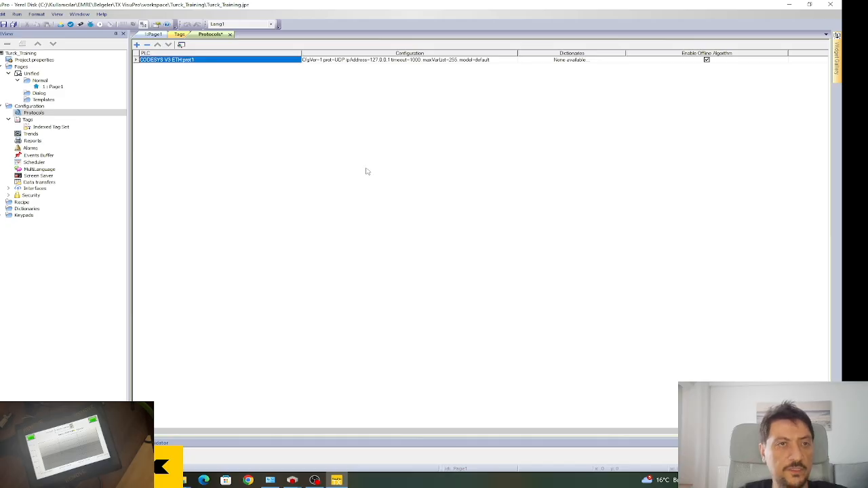
{"action": "left_click", "coordinate": [4, 25]}
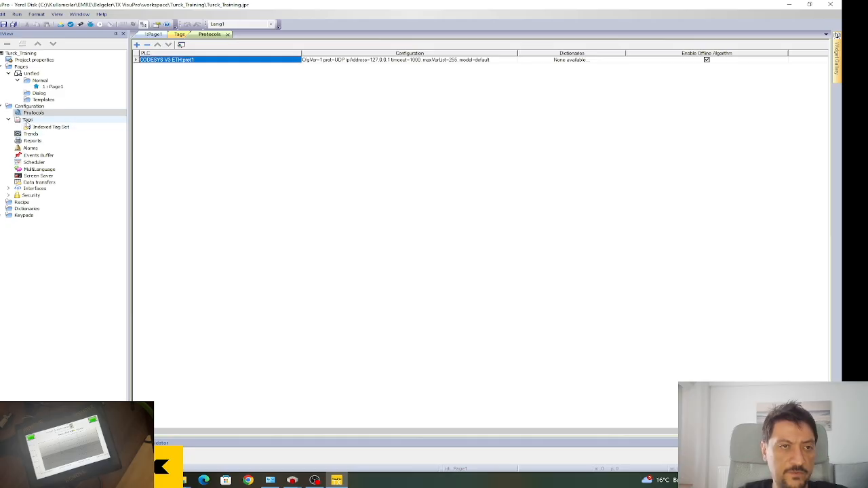
{"action": "left_click", "coordinate": [28, 120]}
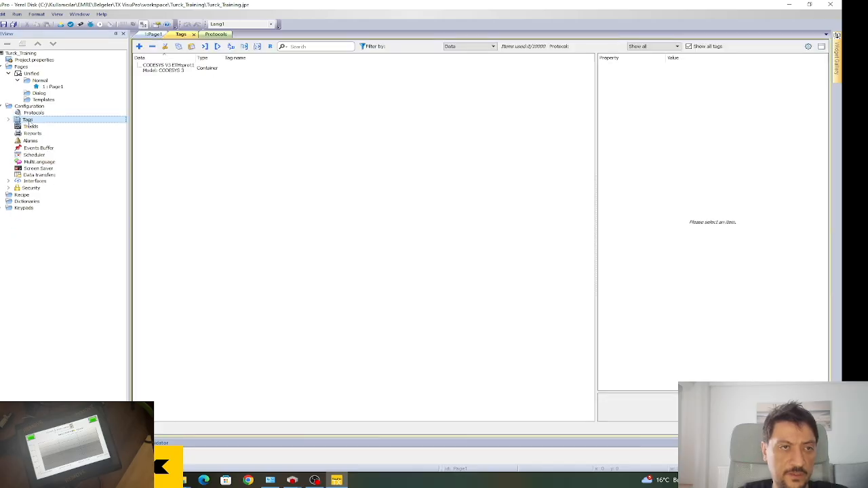
Import the two tags from Turck_Training.Device.Application.xml with the CODESYS3 xml Linear importer.
{"action": "double_click", "coordinate": [28, 121]}
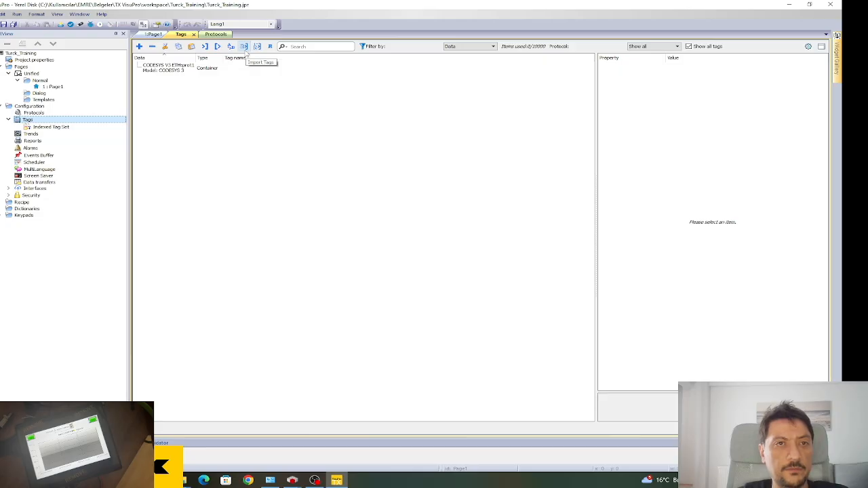
{"action": "left_click", "coordinate": [205, 46]}
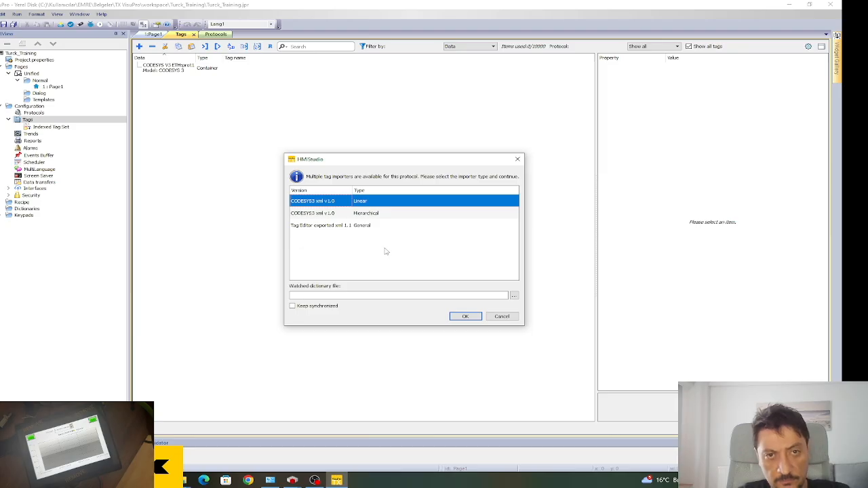
{"action": "left_click", "coordinate": [472, 318]}
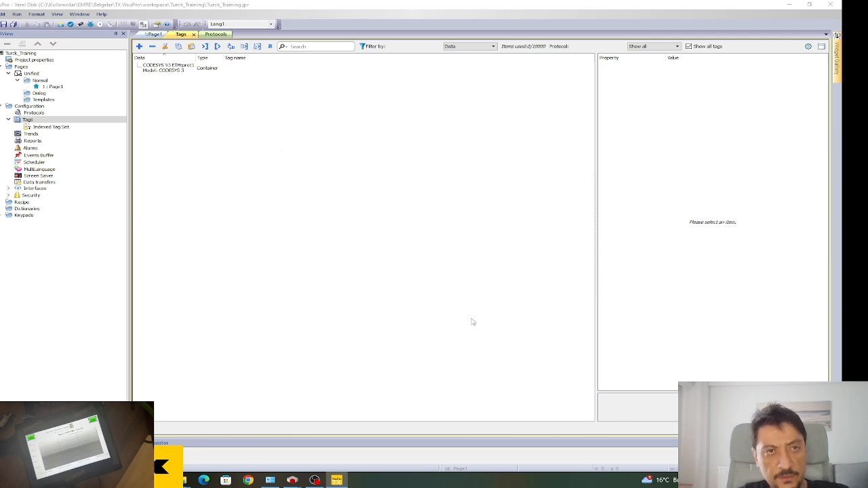
{"action": "left_click_drag", "start_coordinate": [392, 146], "coordinate": [264, 117]}
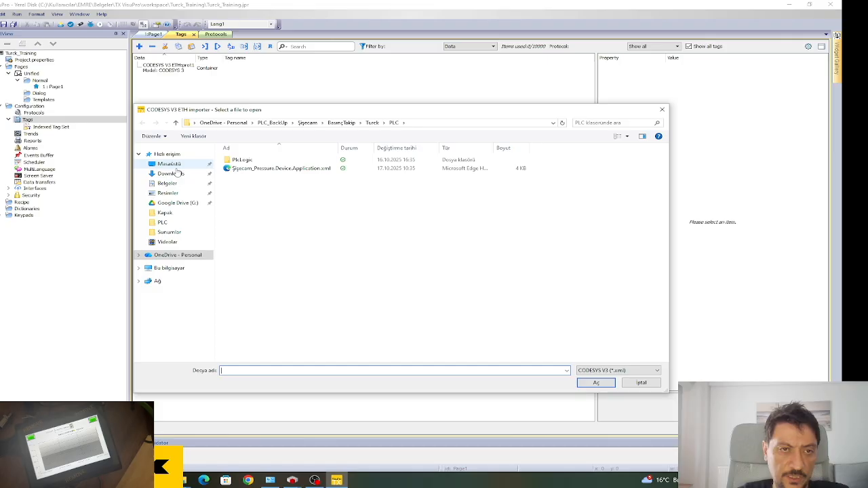
{"action": "left_click", "coordinate": [182, 223]}
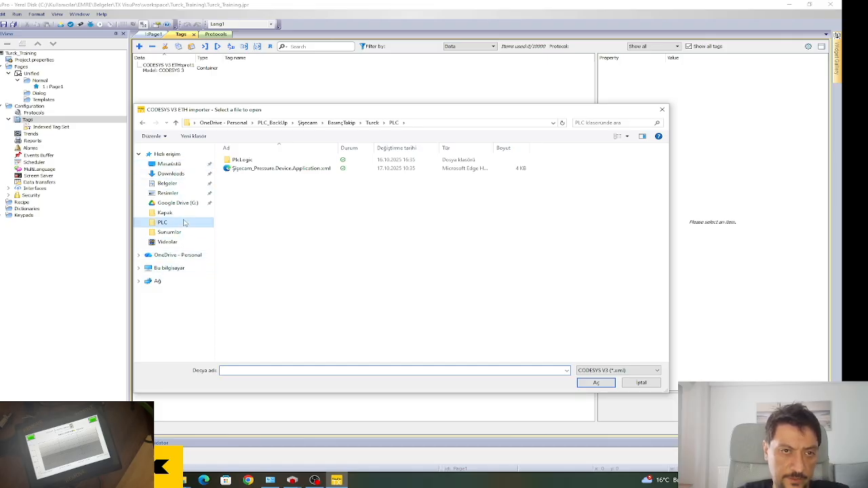
{"action": "left_click", "coordinate": [174, 184]}
{"action": "left_click", "coordinate": [276, 263]}
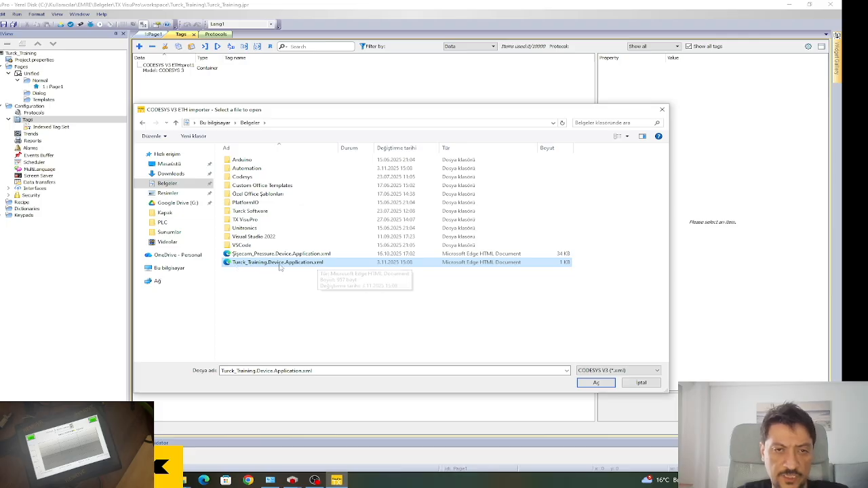
{"action": "left_click", "coordinate": [596, 383]}
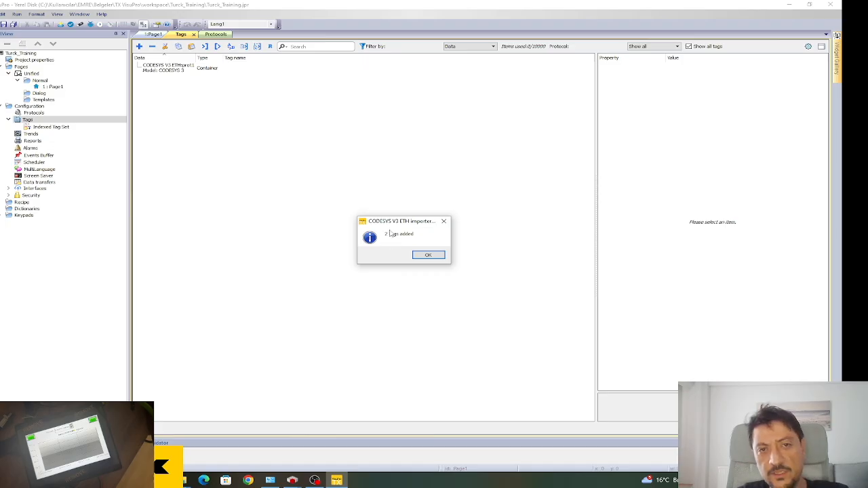
{"action": "left_click_drag", "start_coordinate": [391, 226], "coordinate": [367, 218]}
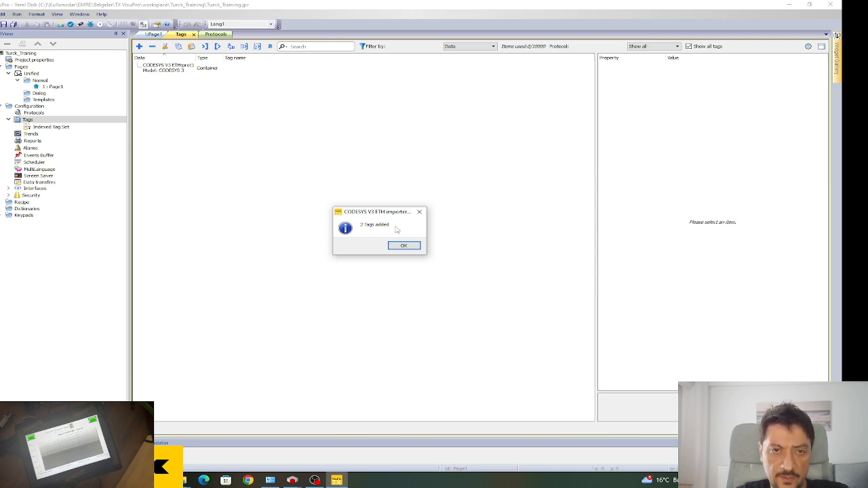
{"action": "left_click", "coordinate": [404, 247]}
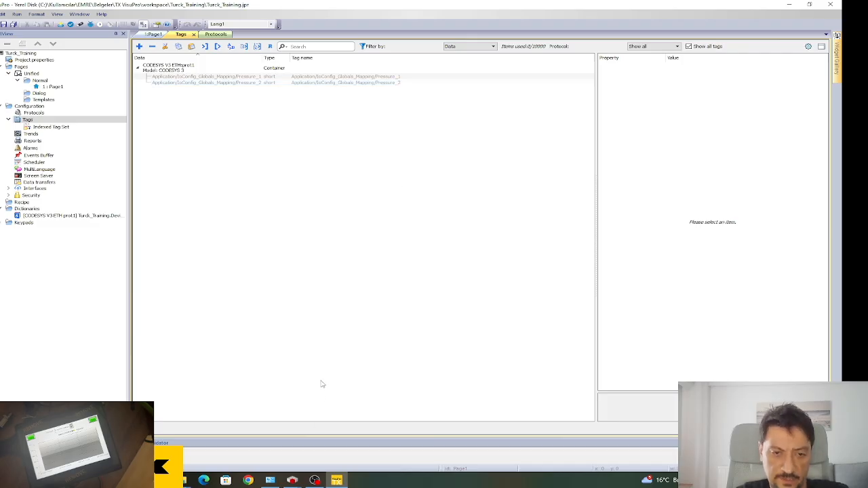
Check Pressure_1 and Pressure_2 under IoConfig_Globals_Mapping in CODESYS, then return to VisuPro.
{"action": "mouse_move", "coordinate": [292, 483]}
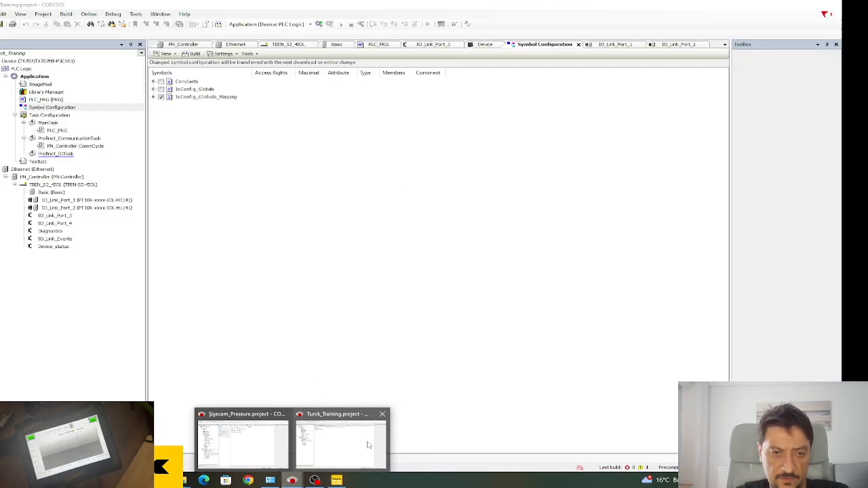
{"action": "left_click", "coordinate": [368, 445]}
{"action": "left_click", "coordinate": [153, 97]}
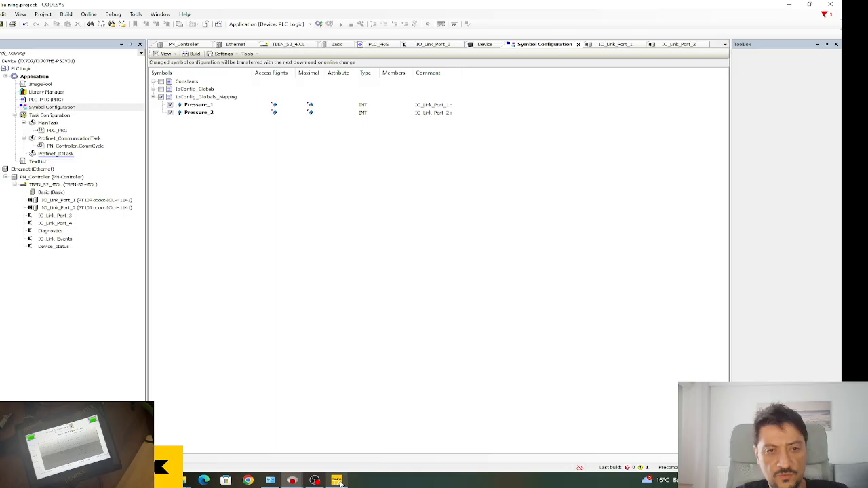
{"action": "left_click", "coordinate": [789, 7]}
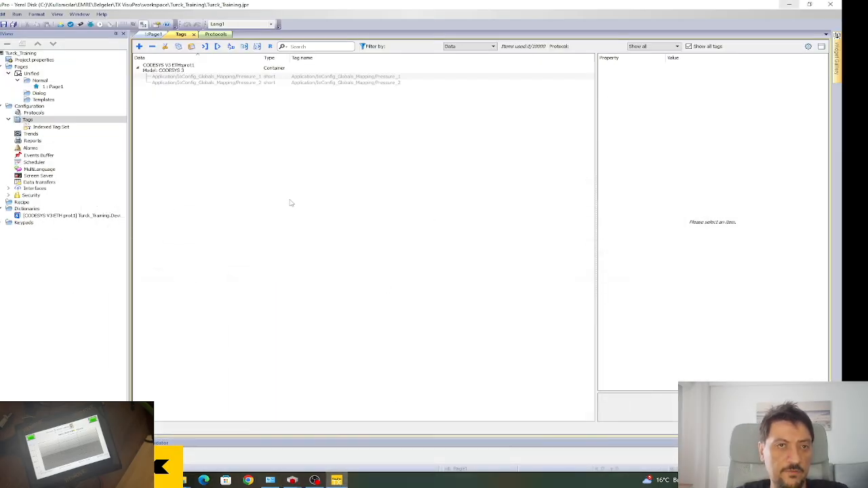
On Page1, place a text label reading Pressure_1.
{"action": "double_click", "coordinate": [53, 87]}
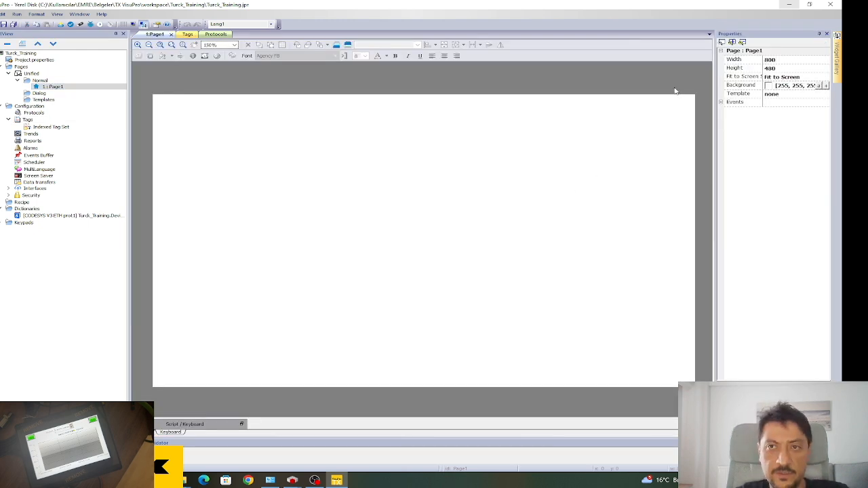
{"action": "left_click", "coordinate": [838, 64]}
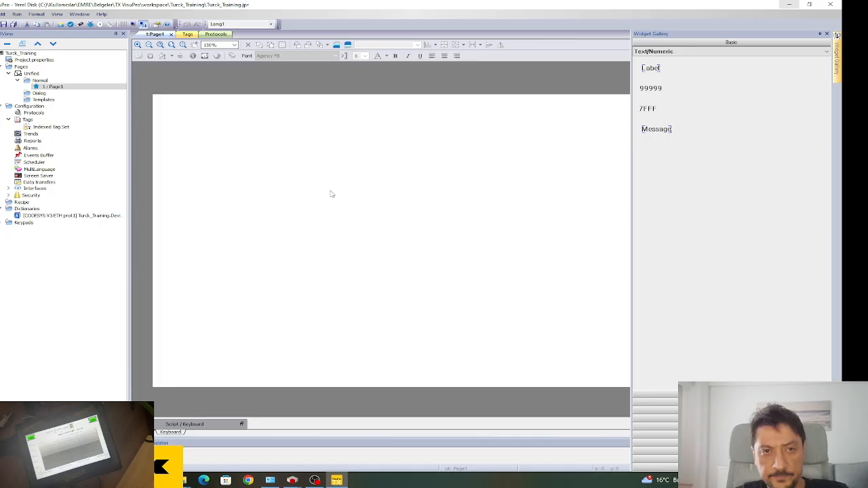
{"action": "mouse_move", "coordinate": [837, 40]}
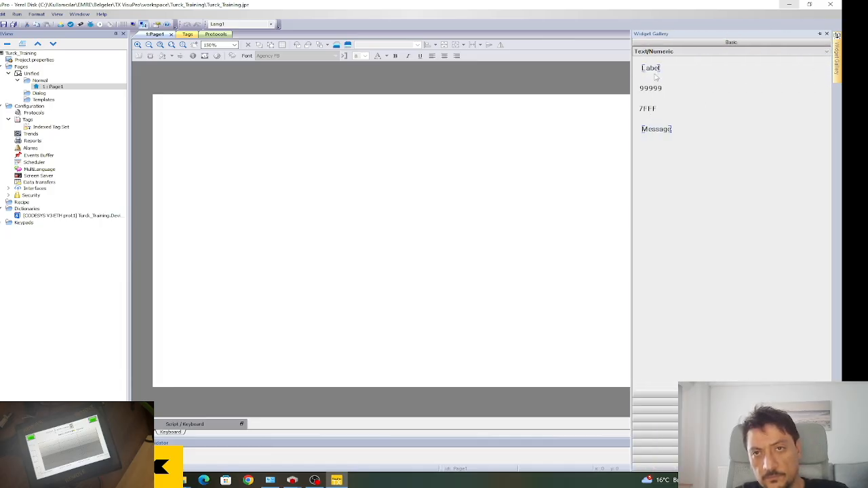
{"action": "left_click_drag", "start_coordinate": [654, 71], "coordinate": [355, 168]}
{"action": "left_click", "coordinate": [282, 152]}
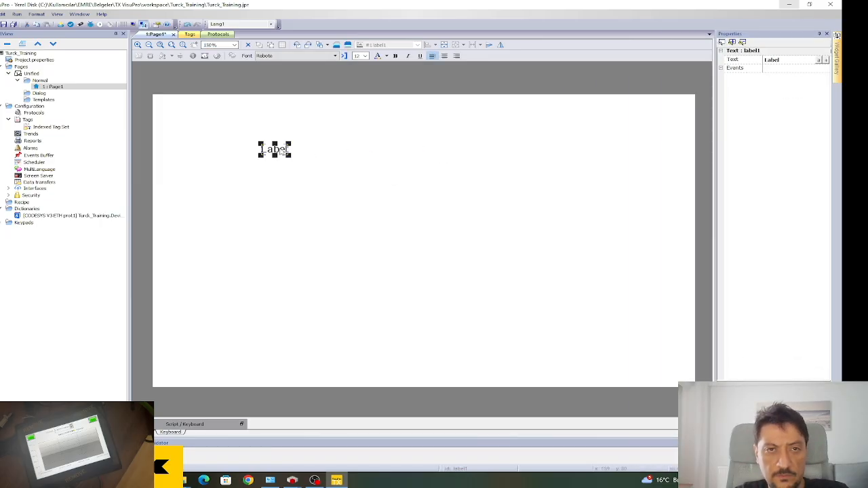
{"action": "left_click", "coordinate": [780, 59]}
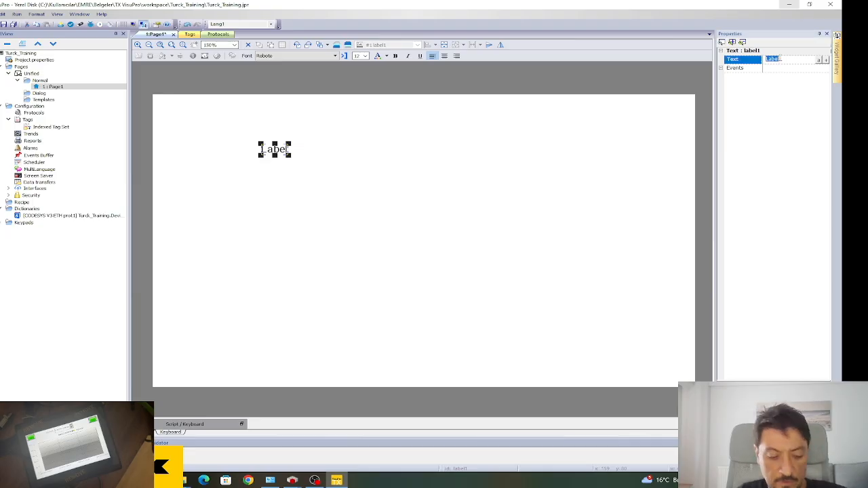
{"action": "type", "text": "P"}
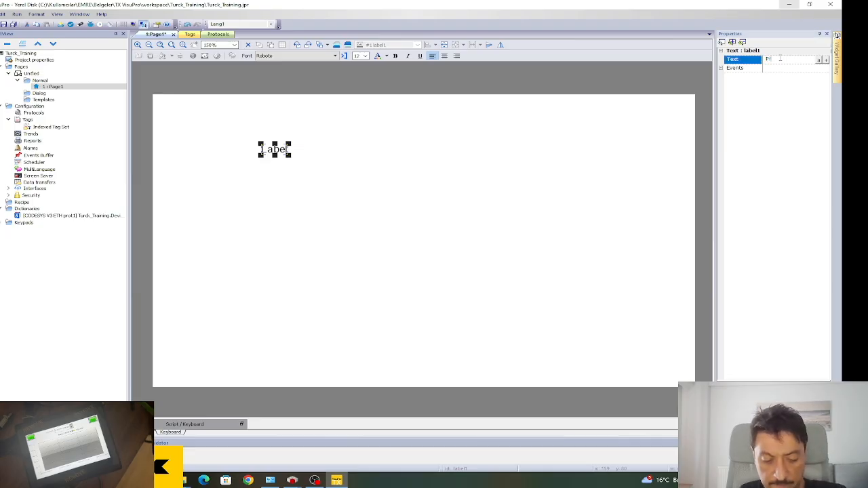
{"action": "type", "text": "ressure_1"}
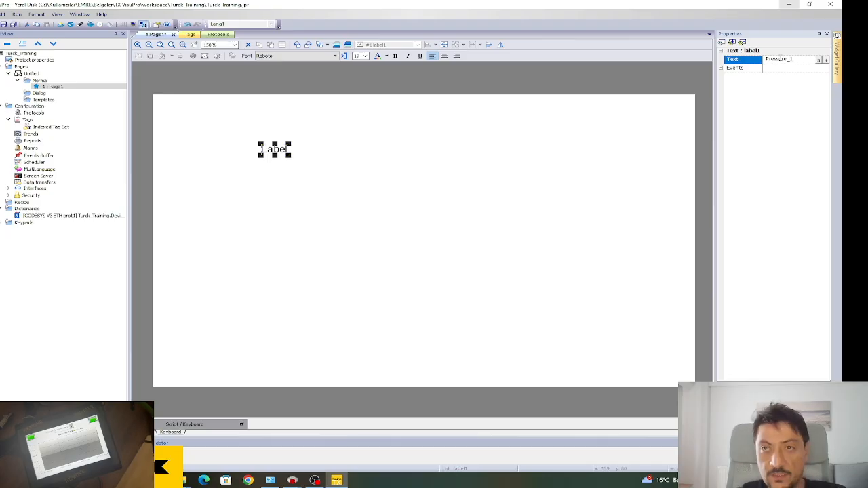
{"action": "left_click", "coordinate": [416, 141]}
Set the Pressure_1 label's text size to 18 and widen it to fit.
{"action": "left_click", "coordinate": [278, 150]}
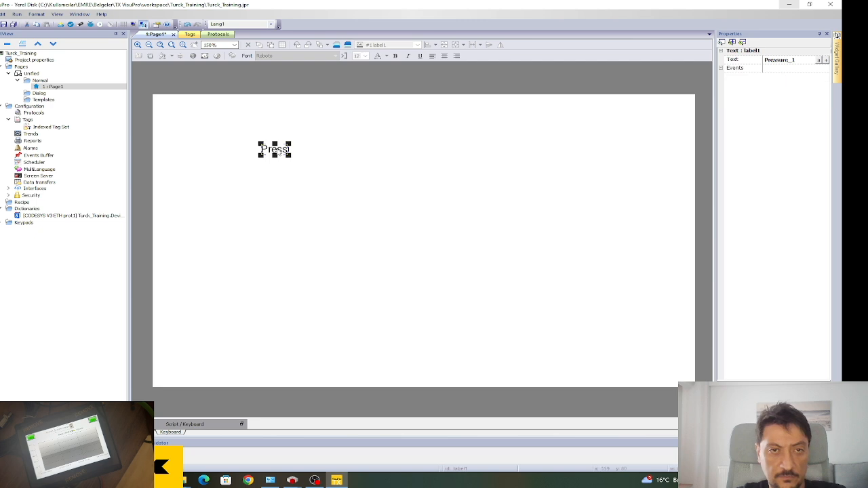
{"action": "left_click_drag", "start_coordinate": [291, 156], "coordinate": [333, 165]}
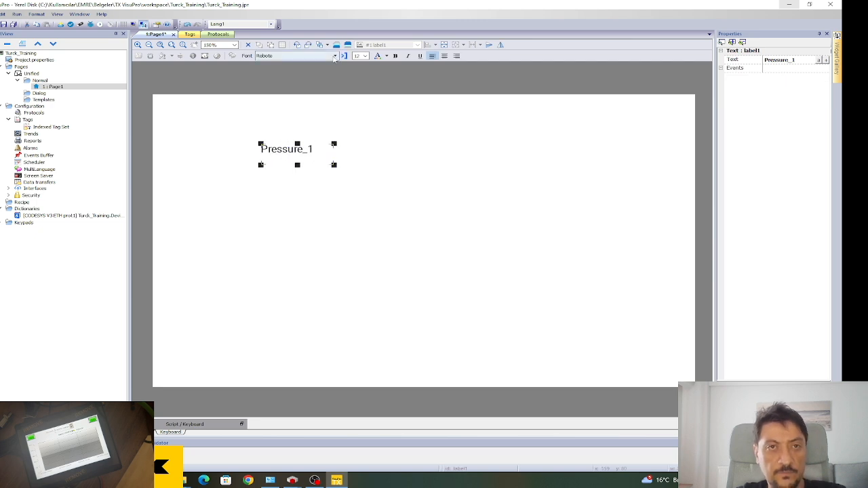
{"action": "left_click", "coordinate": [365, 56]}
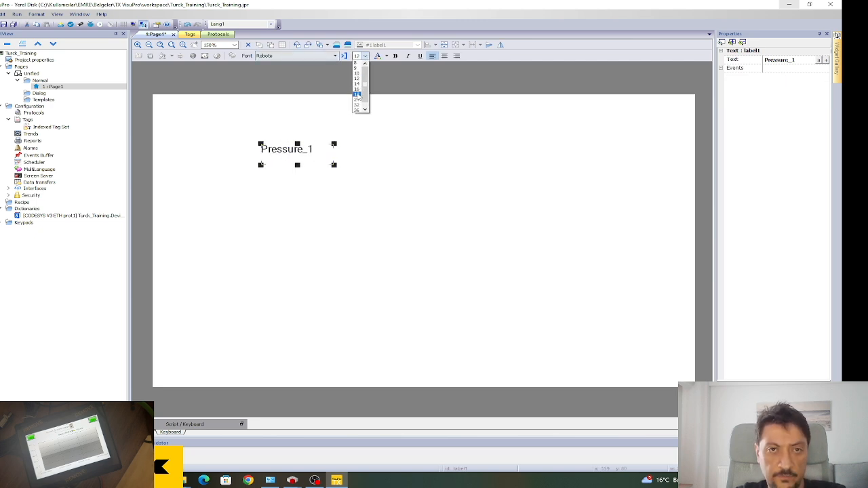
{"action": "left_click", "coordinate": [359, 99]}
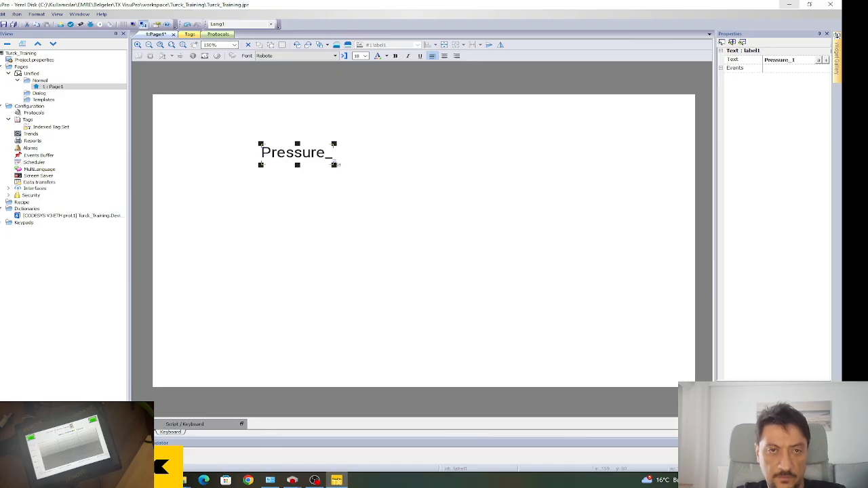
{"action": "left_click_drag", "start_coordinate": [333, 165], "coordinate": [378, 163]}
Duplicate the label below Pressure_1 and change its text to Pressure_2.
{"action": "key", "text": "ctrl+c"}
{"action": "key", "text": "ctrl+v"}
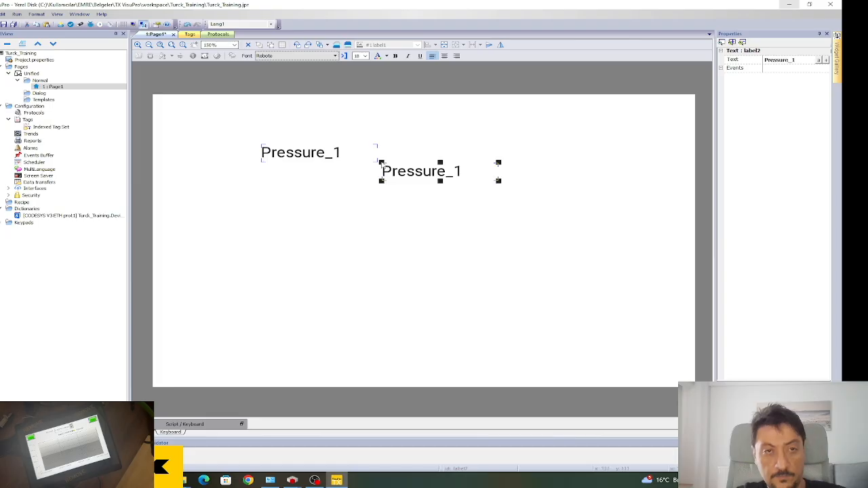
{"action": "left_click_drag", "start_coordinate": [386, 174], "coordinate": [265, 191]}
{"action": "left_click", "coordinate": [806, 60]}
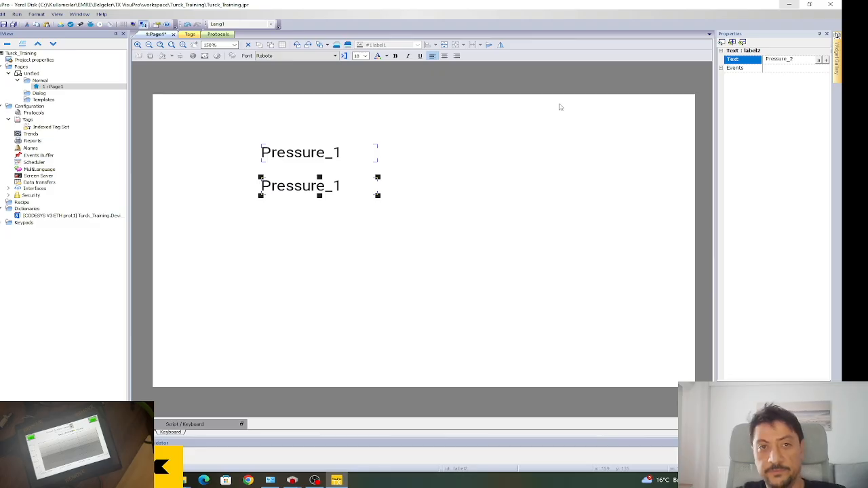
{"action": "left_click", "coordinate": [478, 206]}
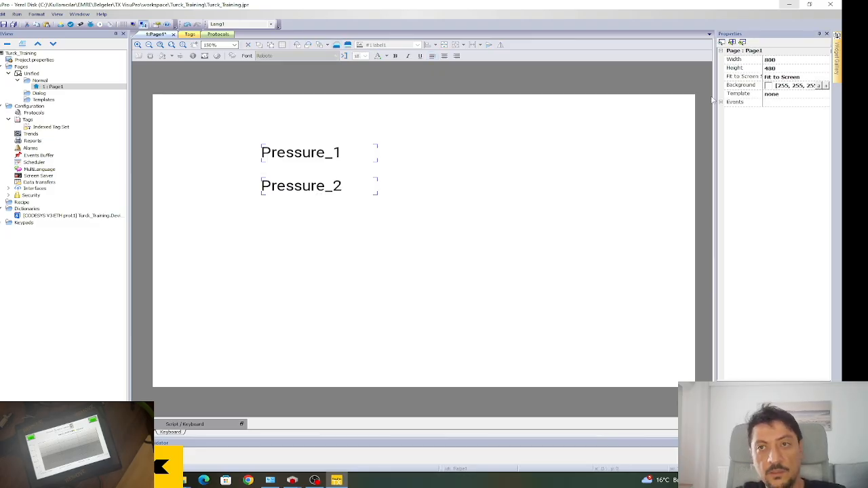
{"action": "left_click", "coordinate": [838, 65]}
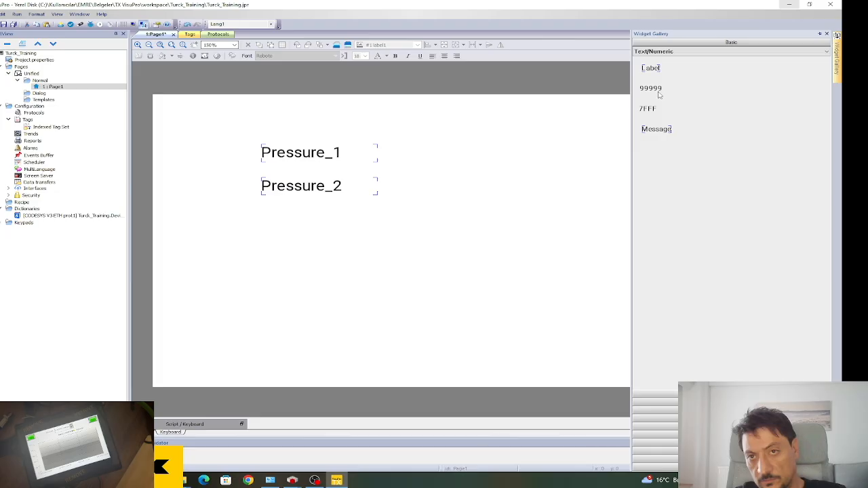
Place a 99999 numeric field beside Pressure_1, set its text size to 18, and resize it.
{"action": "left_click_drag", "start_coordinate": [657, 91], "coordinate": [434, 152]}
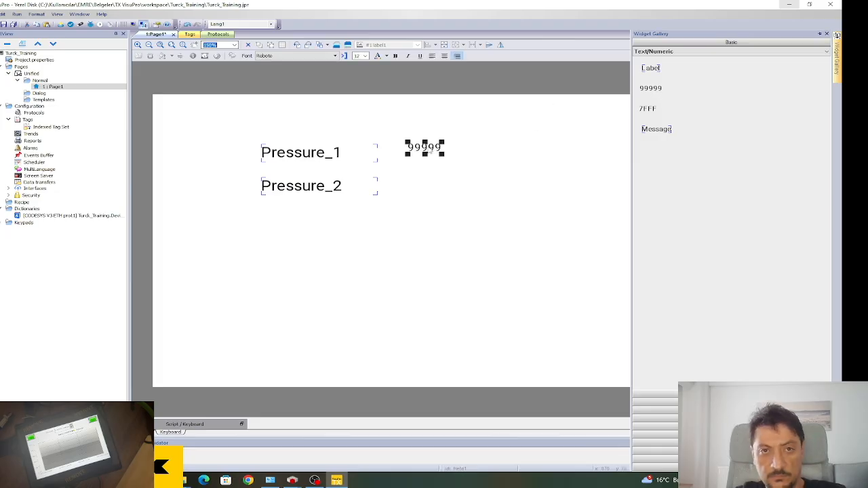
{"action": "left_click", "coordinate": [450, 140]}
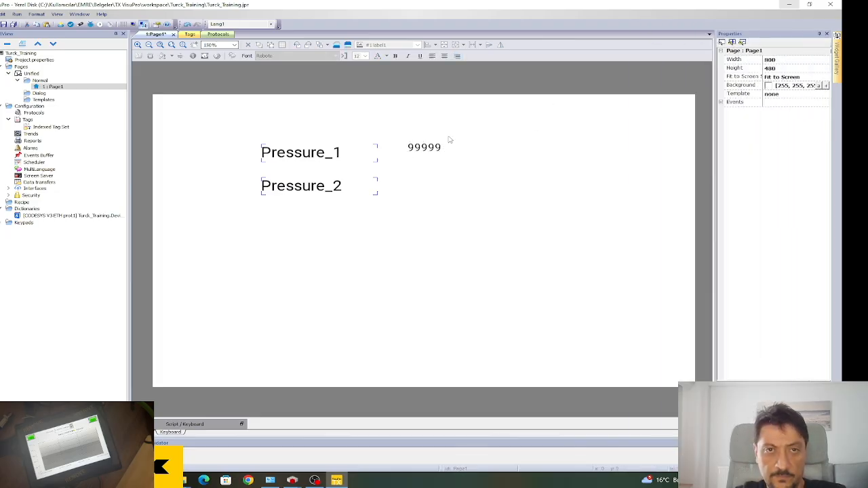
{"action": "left_click", "coordinate": [321, 152]}
{"action": "left_click", "coordinate": [432, 149]}
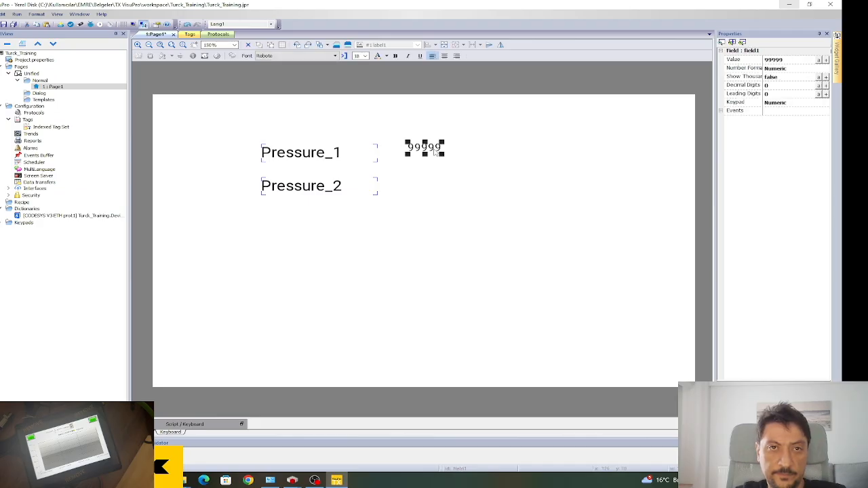
{"action": "left_click", "coordinate": [365, 57]}
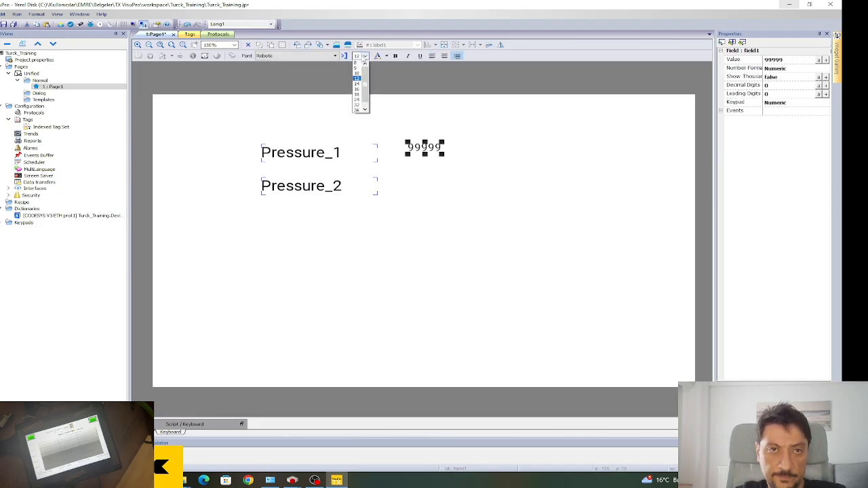
{"action": "left_click", "coordinate": [363, 101]}
{"action": "left_click_drag", "start_coordinate": [445, 155], "coordinate": [509, 169]}
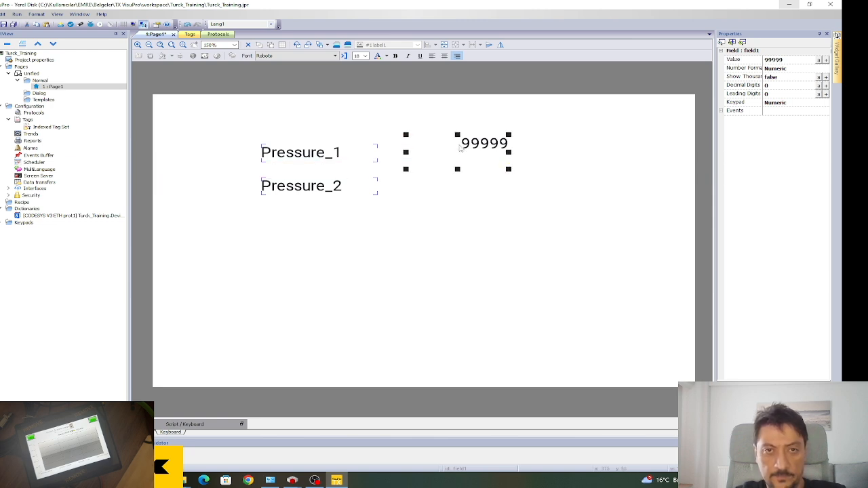
{"action": "mouse_move", "coordinate": [457, 169]}
{"action": "left_mouse_down"}
{"action": "mouse_move", "coordinate": [460, 152]}
{"action": "mouse_move", "coordinate": [444, 161]}
{"action": "left_mouse_up"}
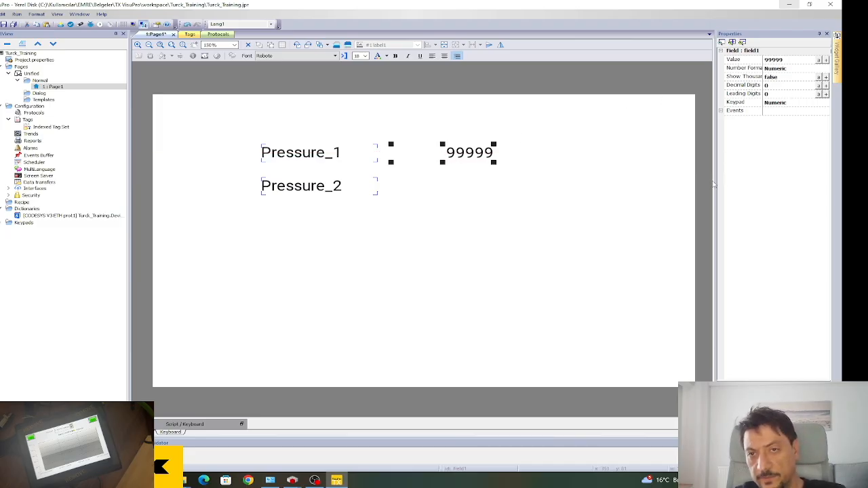
Widen the properties panel and open tag linking for the field's Value.
{"action": "left_click_drag", "start_coordinate": [689, 180], "coordinate": [682, 180]}
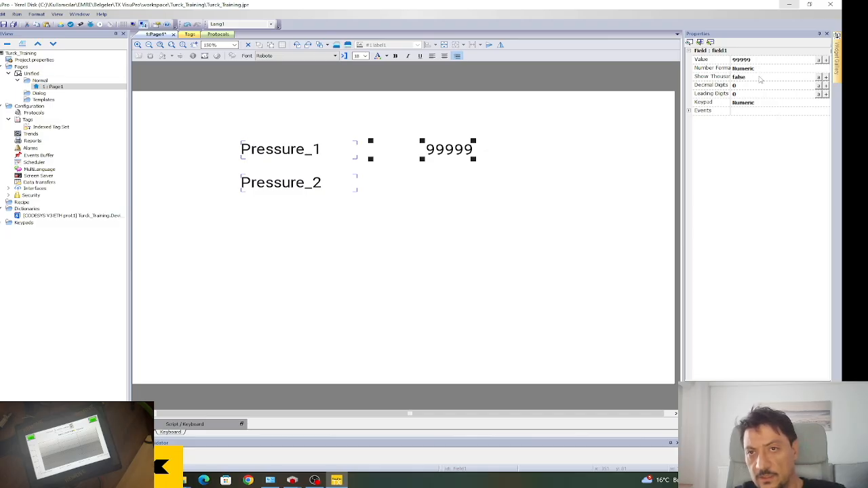
{"action": "left_click_drag", "start_coordinate": [684, 88], "coordinate": [674, 95]}
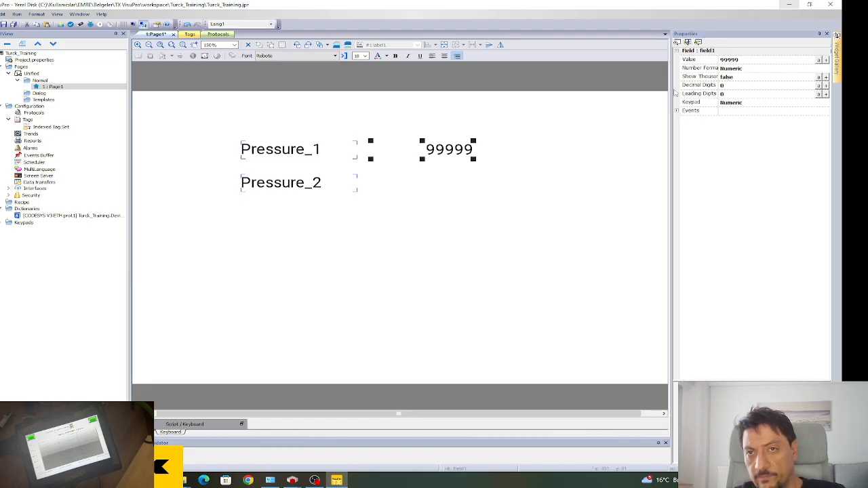
{"action": "left_click", "coordinate": [826, 60]}
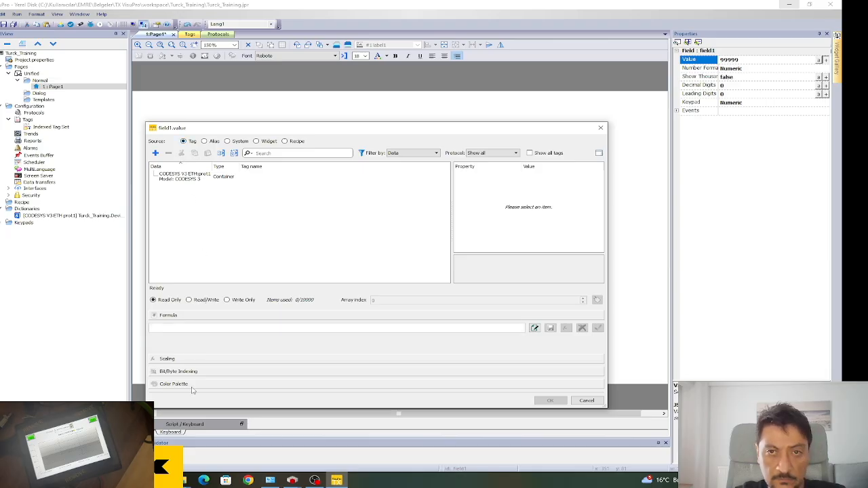
Browse the value sources, cancel the new-tag window, close the binding window, and reopen it.
{"action": "left_click", "coordinate": [196, 179]}
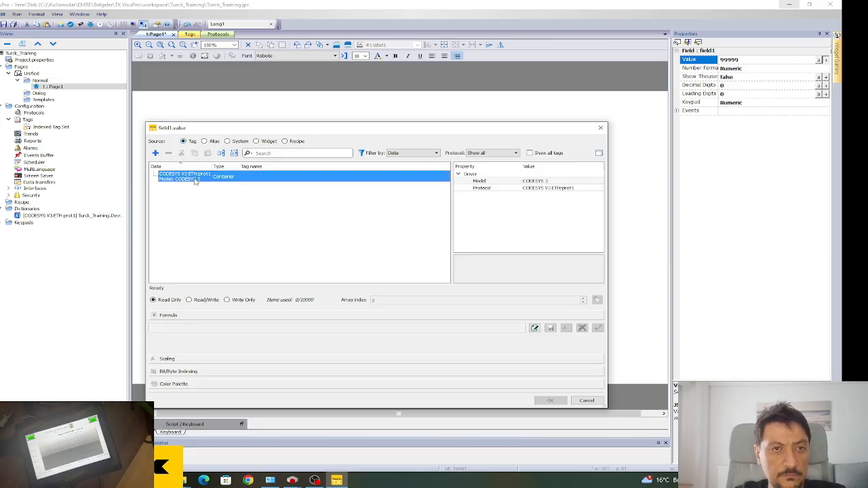
{"action": "left_click", "coordinate": [218, 223]}
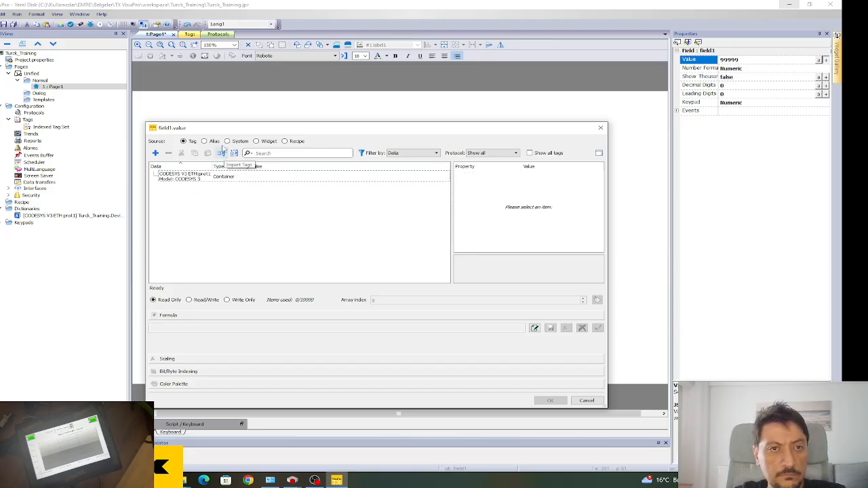
{"action": "left_click", "coordinate": [230, 142]}
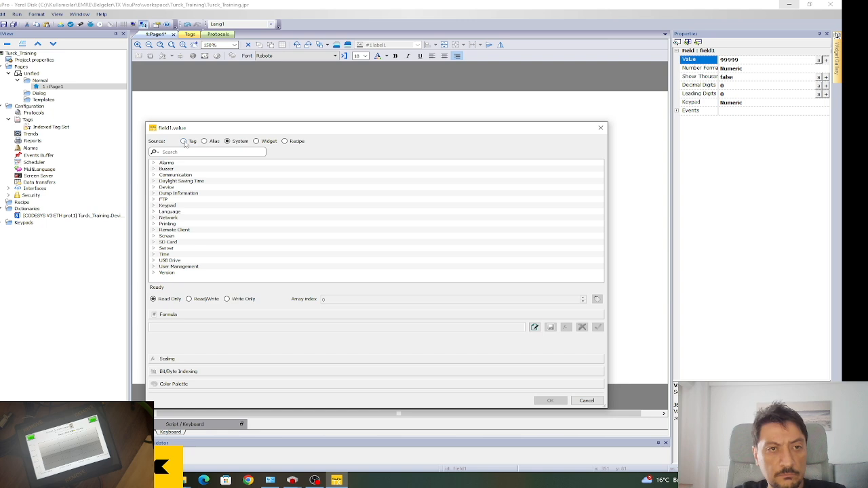
{"action": "left_click", "coordinate": [184, 141]}
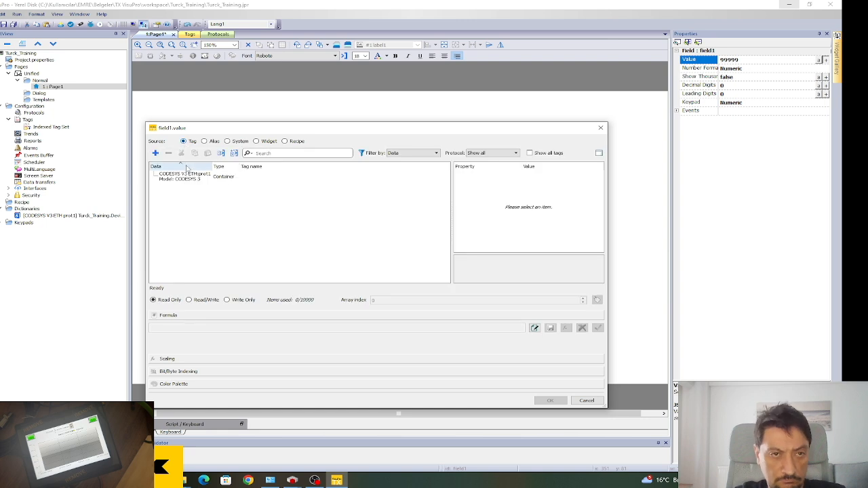
{"action": "left_click", "coordinate": [155, 153]}
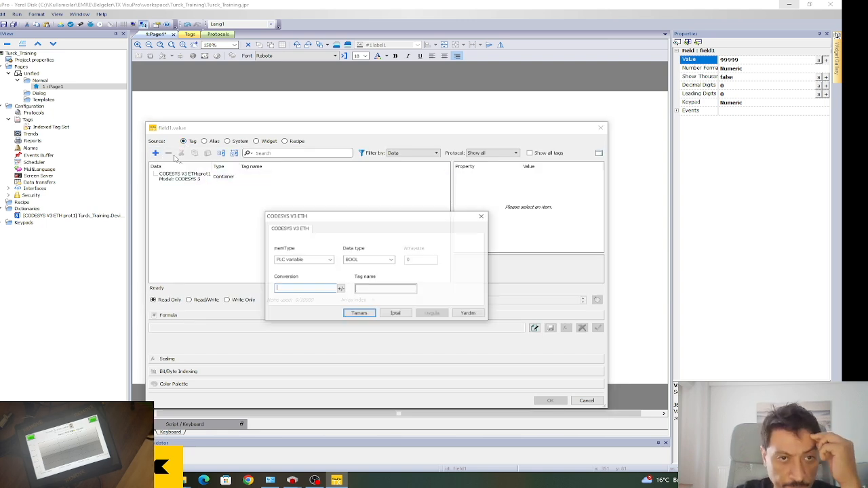
{"action": "left_click", "coordinate": [397, 314]}
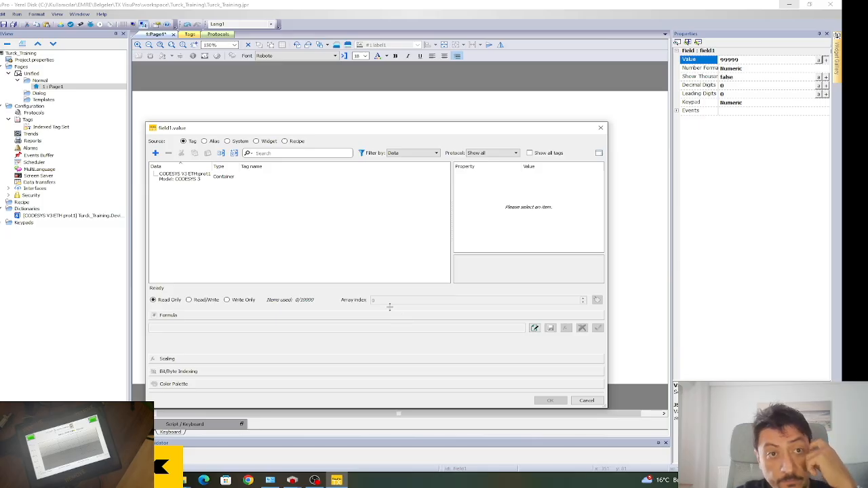
{"action": "left_click", "coordinate": [215, 178]}
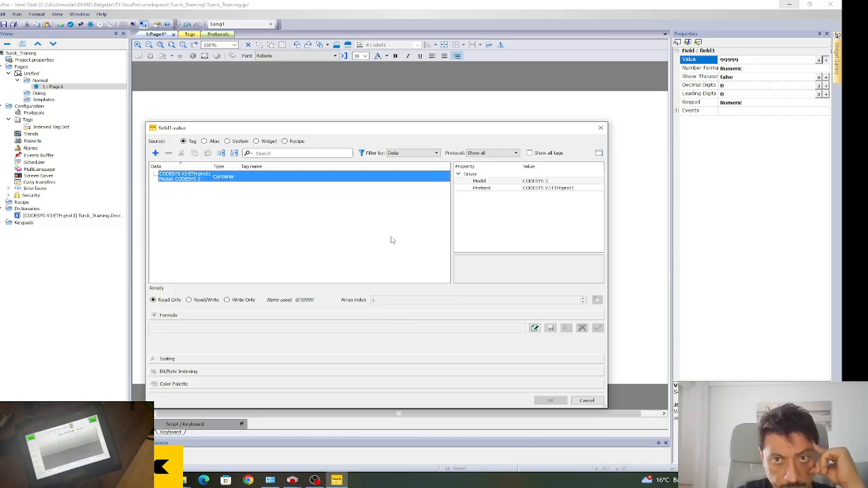
{"action": "left_click", "coordinate": [585, 401]}
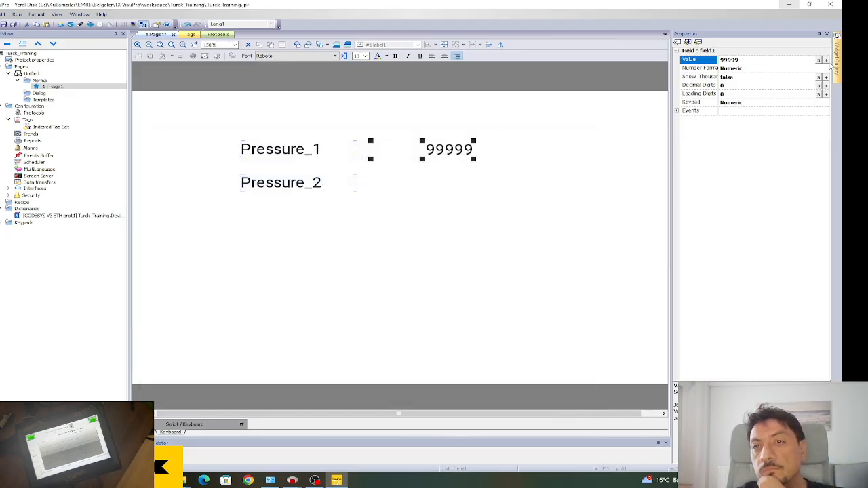
{"action": "left_click", "coordinate": [826, 60]}
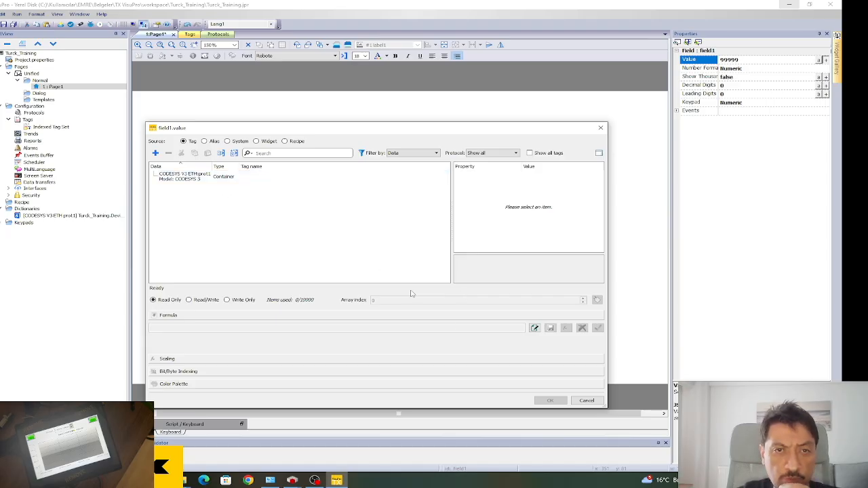
Close the binding window and review the CODESYS V3 ETH protocol and Pressure tag list.
{"action": "left_click", "coordinate": [586, 401]}
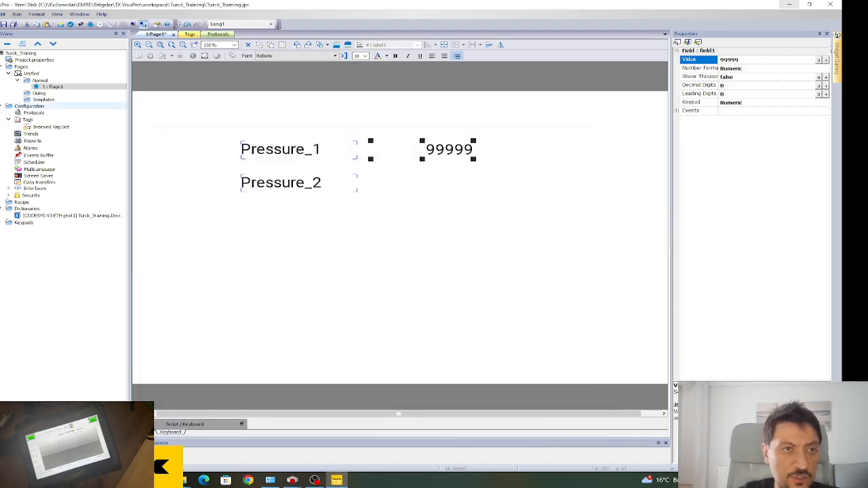
{"action": "left_click", "coordinate": [40, 135]}
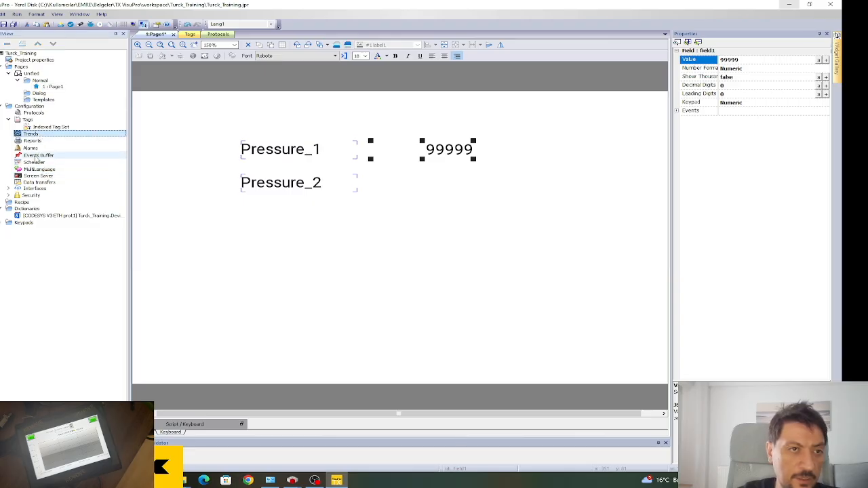
{"action": "left_click", "coordinate": [39, 150]}
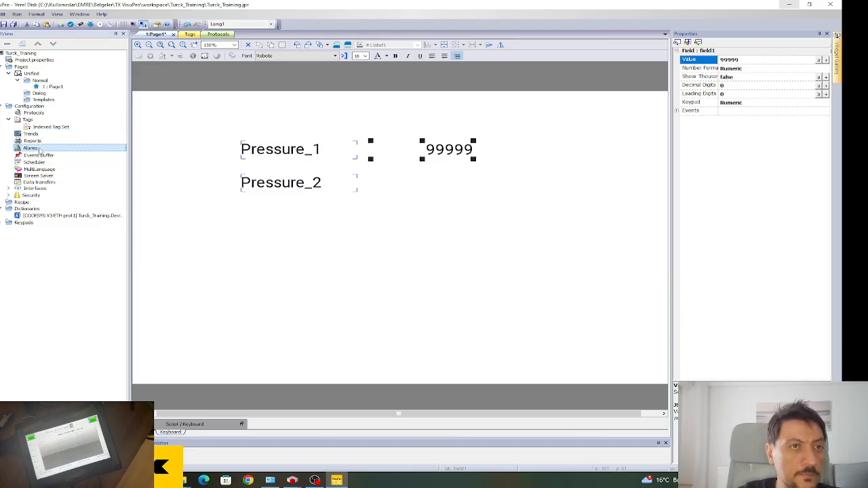
{"action": "left_click", "coordinate": [37, 113]}
{"action": "double_click", "coordinate": [42, 114]}
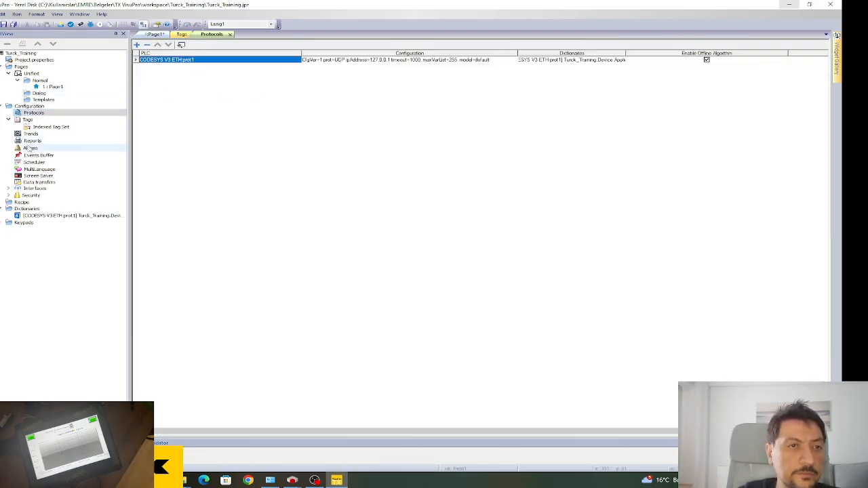
{"action": "double_click", "coordinate": [27, 119]}
{"action": "left_click", "coordinate": [320, 77]}
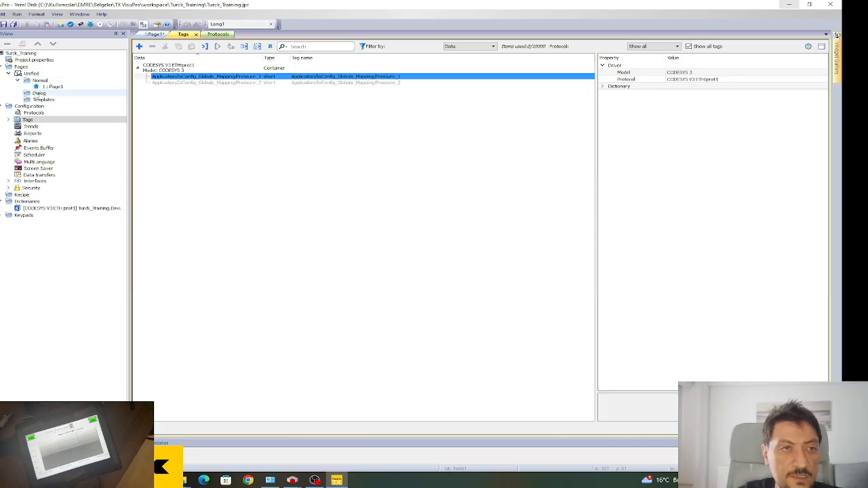
Back on Page1, reopen and cancel the 99999 field's value binding.
{"action": "double_click", "coordinate": [53, 87]}
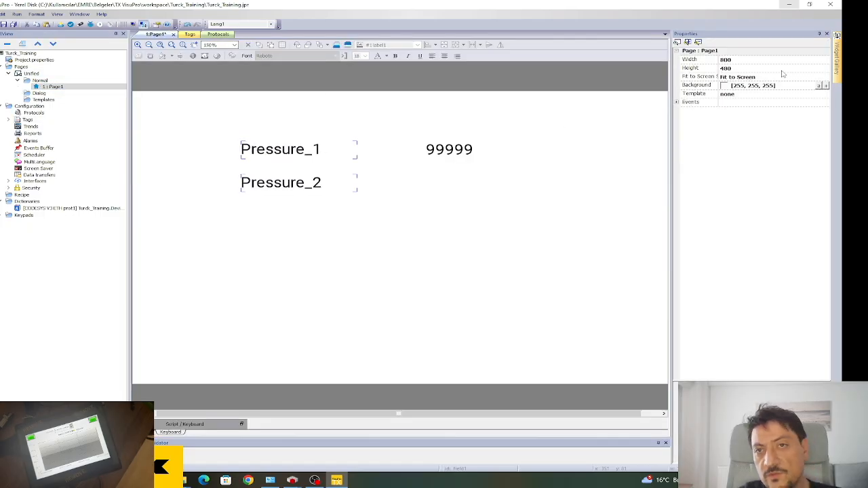
{"action": "left_click", "coordinate": [424, 145]}
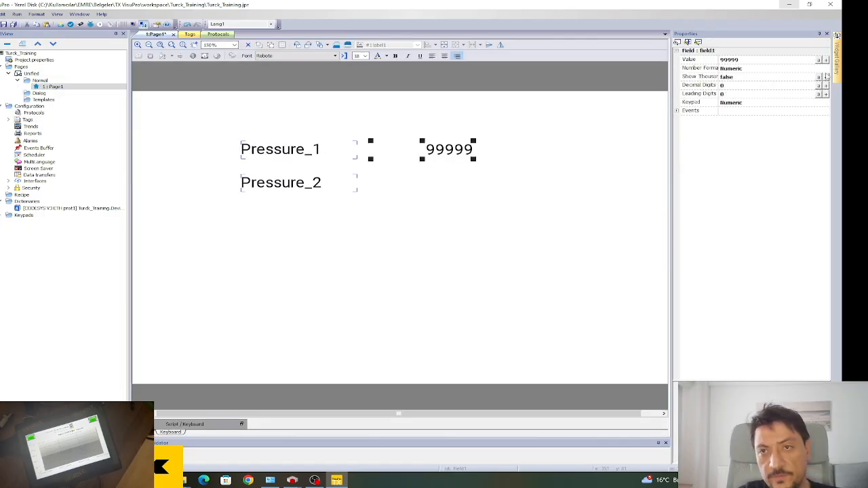
{"action": "left_click", "coordinate": [826, 59]}
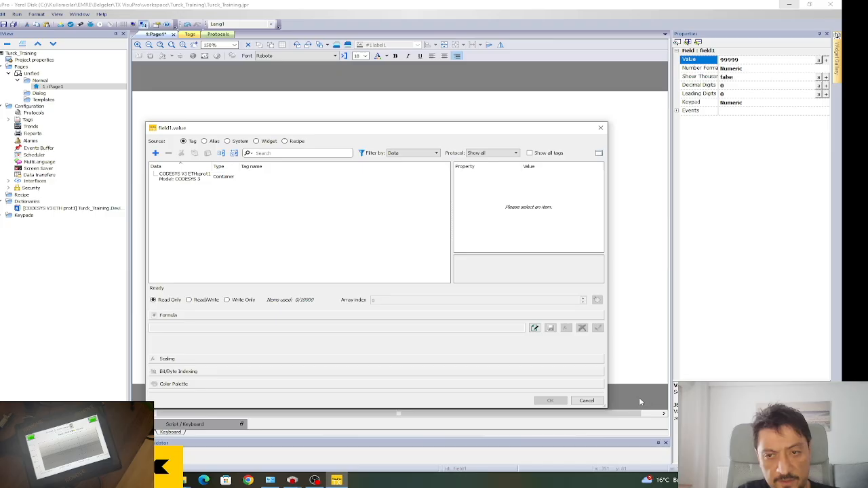
{"action": "left_click", "coordinate": [587, 400]}
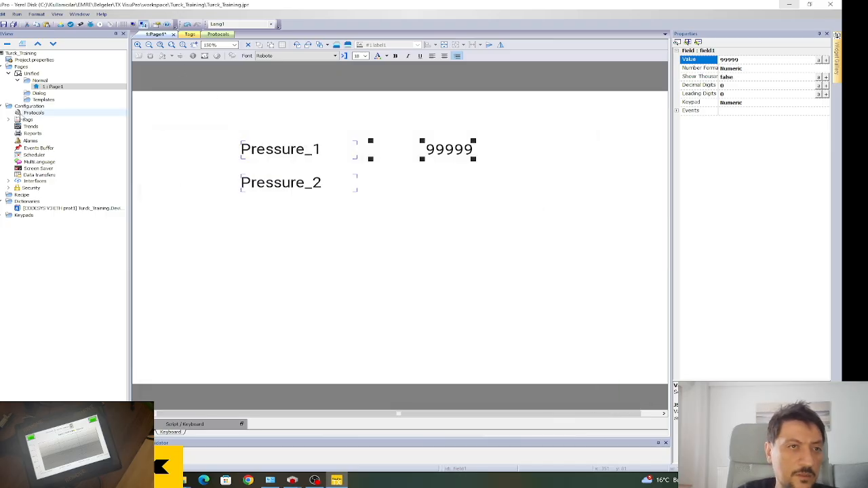
{"action": "left_click", "coordinate": [532, 283]}
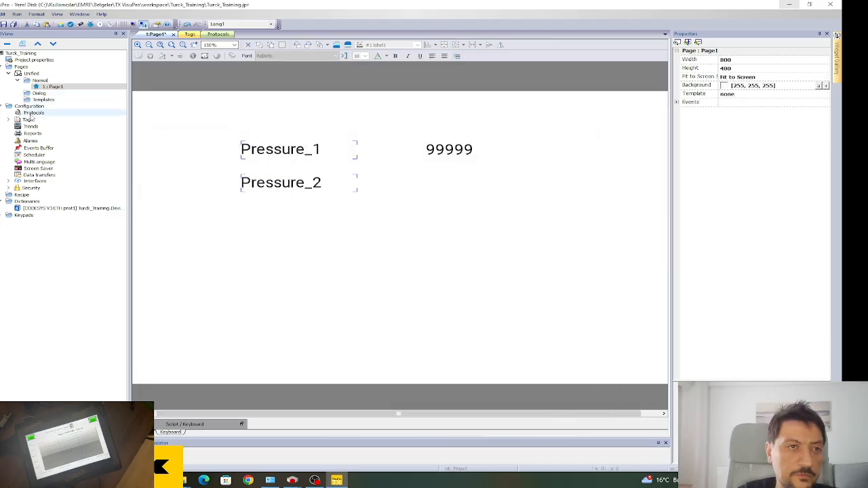
Expand the tags group and open the Indexed Tag Set editor.
{"action": "left_click", "coordinate": [31, 114]}
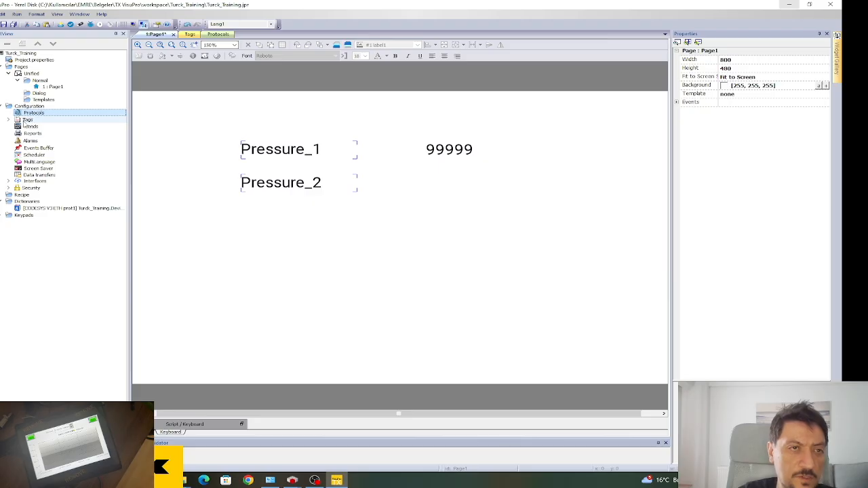
{"action": "left_click", "coordinate": [24, 120]}
{"action": "left_click", "coordinate": [8, 120]}
{"action": "double_click", "coordinate": [30, 127]}
In the tag list, activate the unused Pressure_2 tag.
{"action": "double_click", "coordinate": [27, 120]}
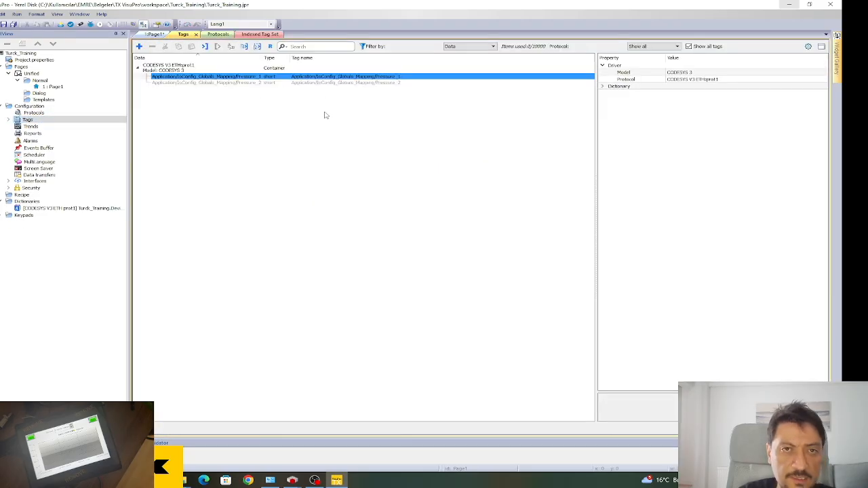
{"action": "left_click", "coordinate": [324, 115]}
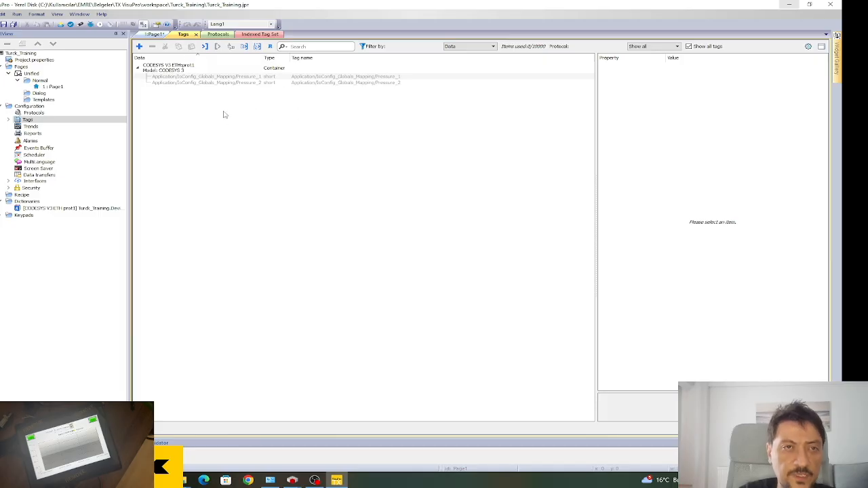
{"action": "left_click", "coordinate": [358, 77]}
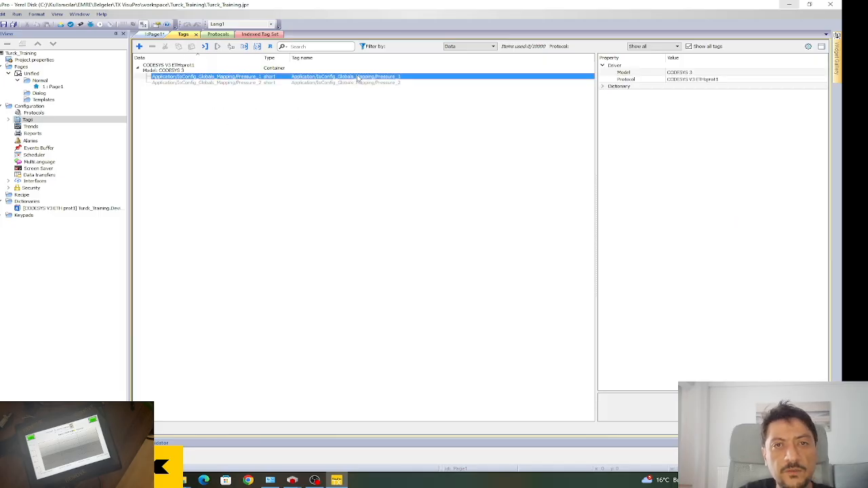
{"action": "left_click", "coordinate": [460, 89]}
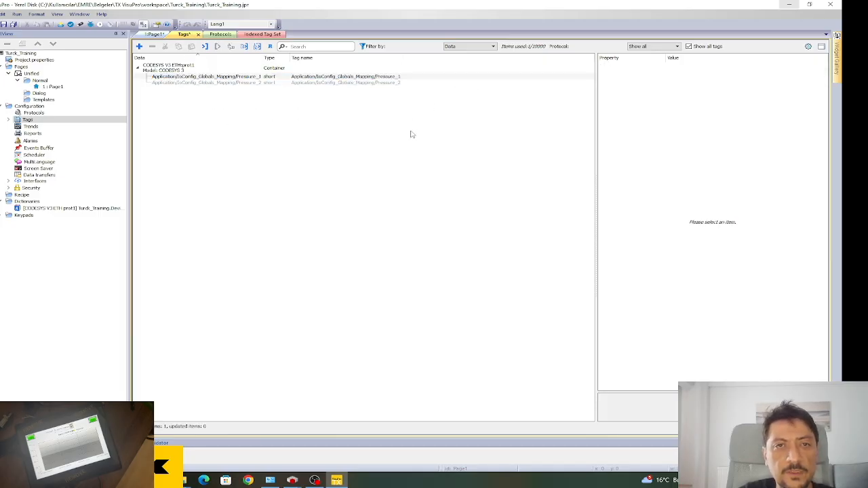
{"action": "double_click", "coordinate": [376, 84]}
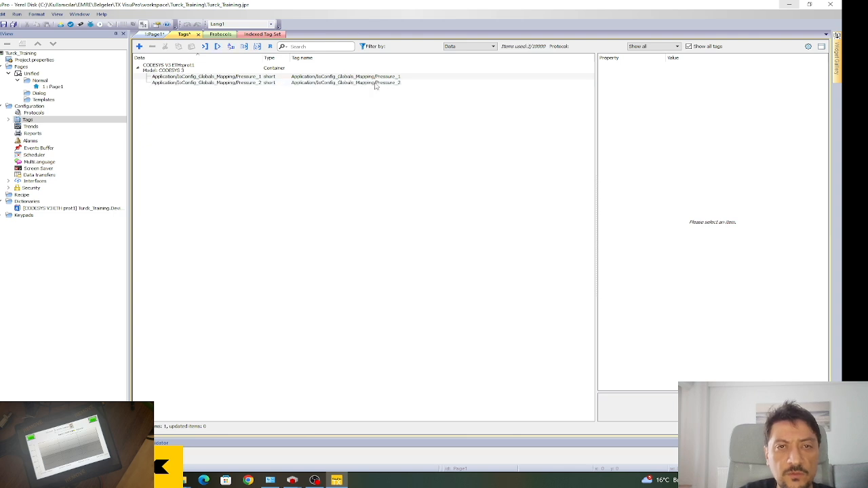
Compare the Pressure_1 and Pressure_2 tag details and save the tag list.
{"action": "left_click", "coordinate": [387, 77]}
{"action": "left_click", "coordinate": [389, 83]}
{"action": "left_click", "coordinate": [389, 78]}
{"action": "left_click", "coordinate": [385, 83]}
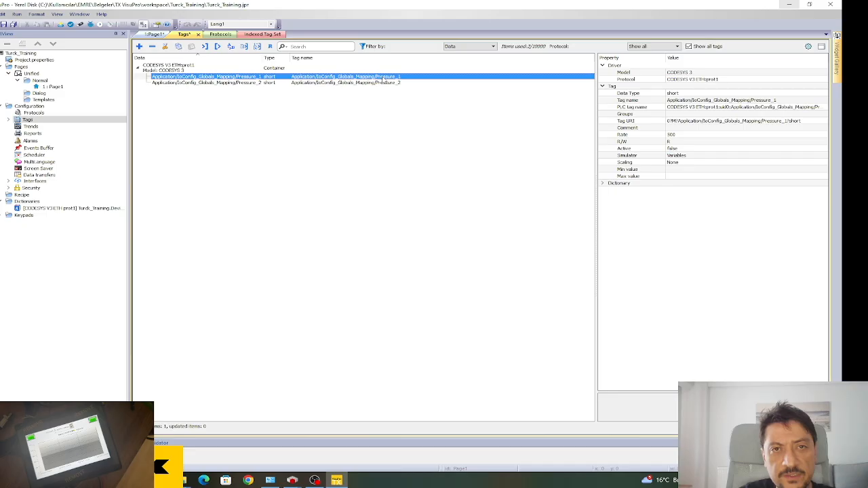
{"action": "left_click", "coordinate": [374, 76]}
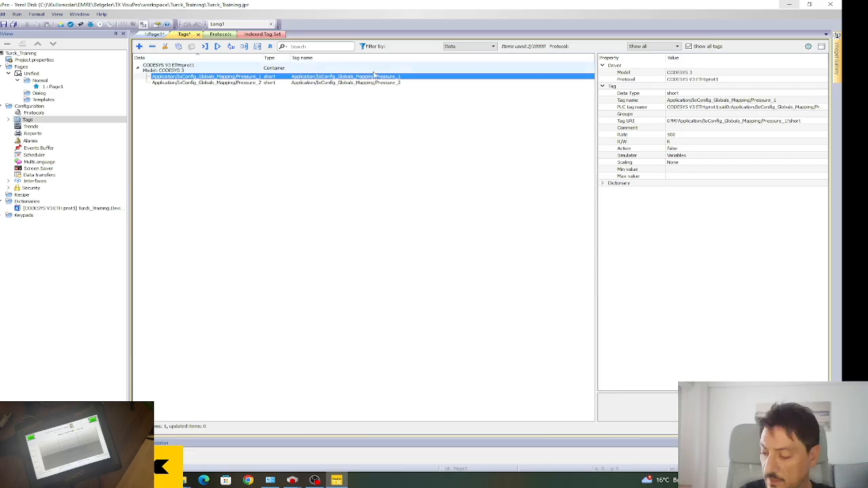
{"action": "left_click", "coordinate": [373, 150]}
{"action": "left_click", "coordinate": [3, 24]}
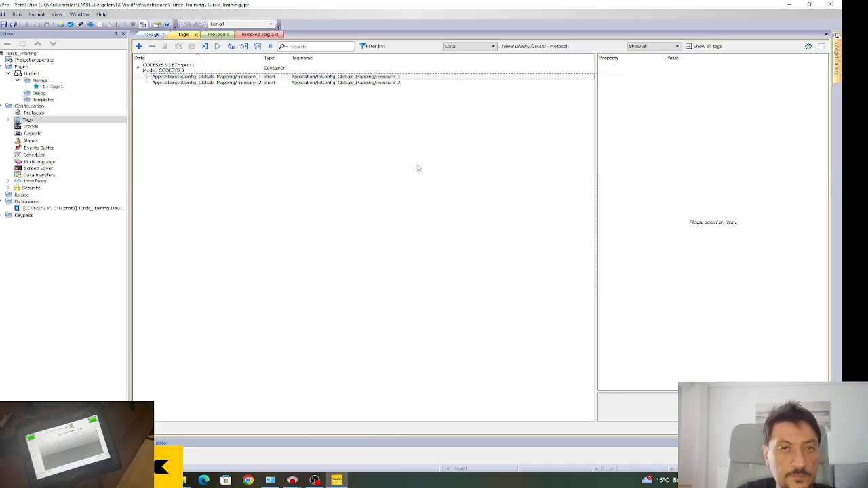
{"action": "double_click", "coordinate": [54, 86]}
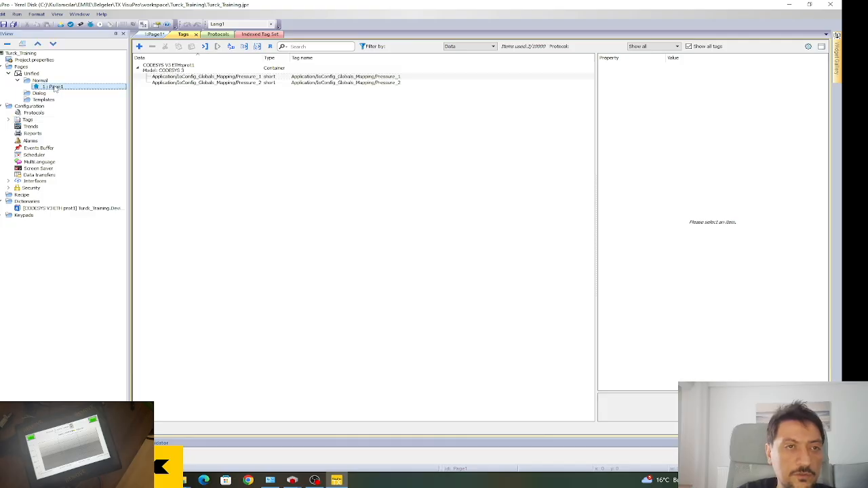
Link the first 99999 field's value to the Pressure_1 tag.
{"action": "left_click", "coordinate": [463, 151]}
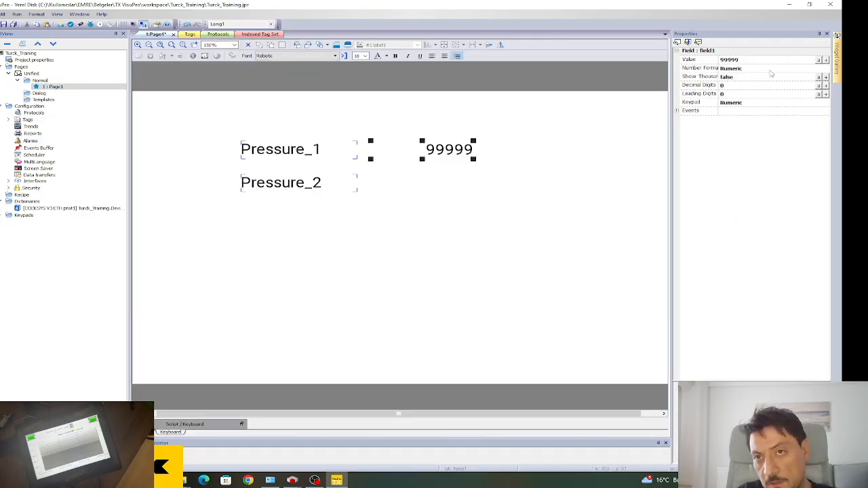
{"action": "left_click", "coordinate": [822, 59]}
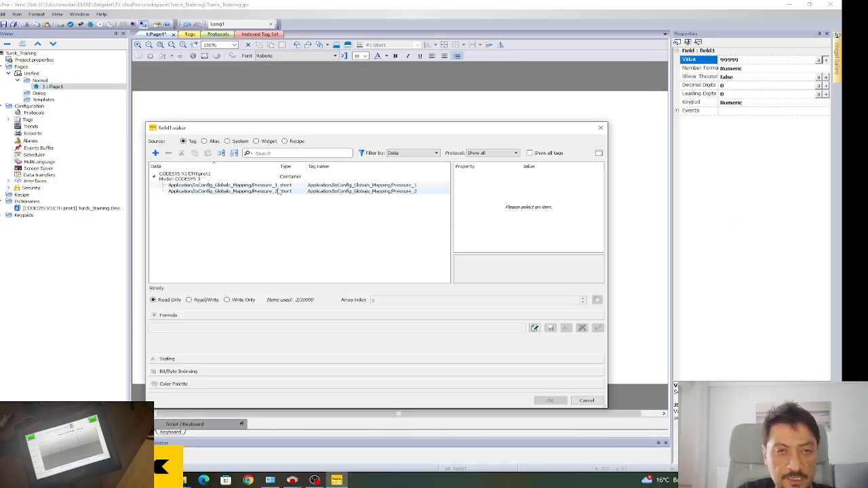
{"action": "left_click", "coordinate": [264, 192]}
{"action": "left_click", "coordinate": [274, 185]}
{"action": "left_click", "coordinate": [405, 177]}
{"action": "left_click", "coordinate": [408, 191]}
{"action": "left_click", "coordinate": [409, 186]}
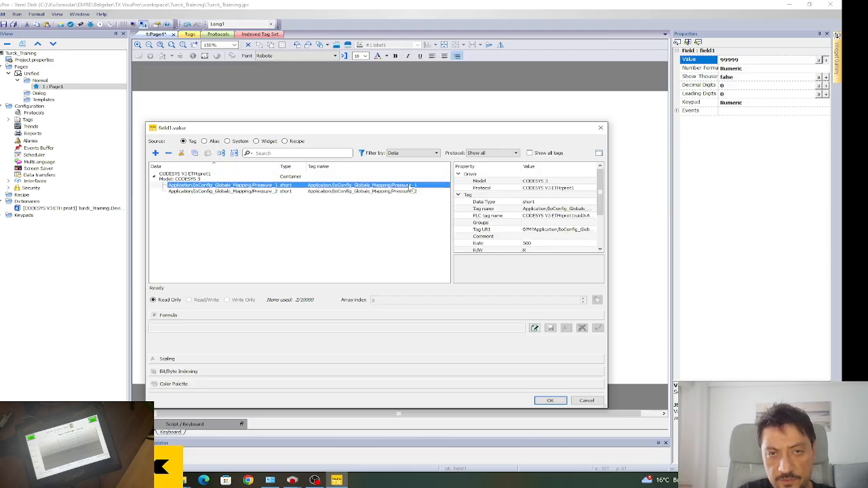
{"action": "left_click", "coordinate": [550, 400]}
Copy the field beside Pressure_2, link it to the Pressure_2 tag, and save.
{"action": "left_click", "coordinate": [473, 180]}
{"action": "left_click", "coordinate": [453, 154]}
{"action": "left_click_drag", "start_coordinate": [454, 156], "coordinate": [456, 186]}
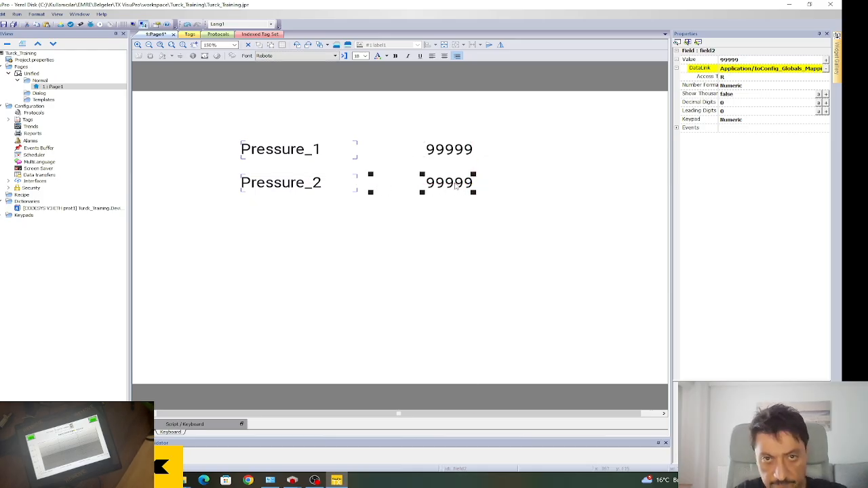
{"action": "left_click", "coordinate": [825, 61]}
{"action": "left_click", "coordinate": [380, 192]}
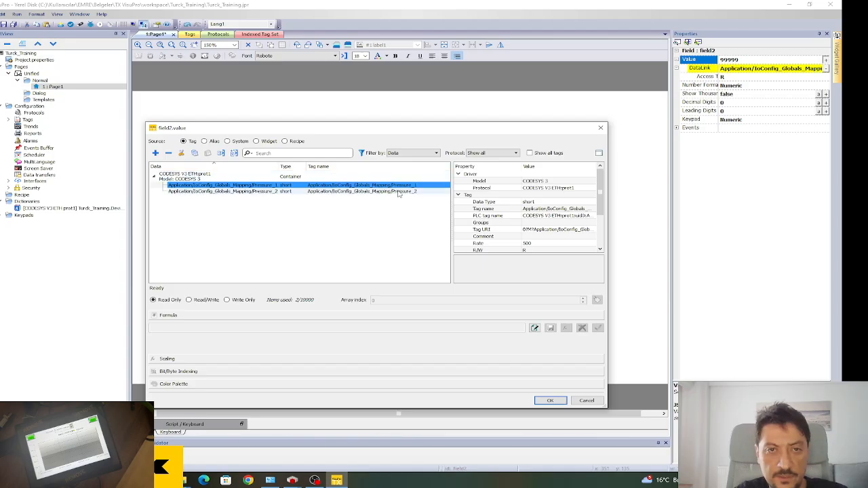
{"action": "left_click", "coordinate": [550, 401]}
{"action": "left_click", "coordinate": [477, 303]}
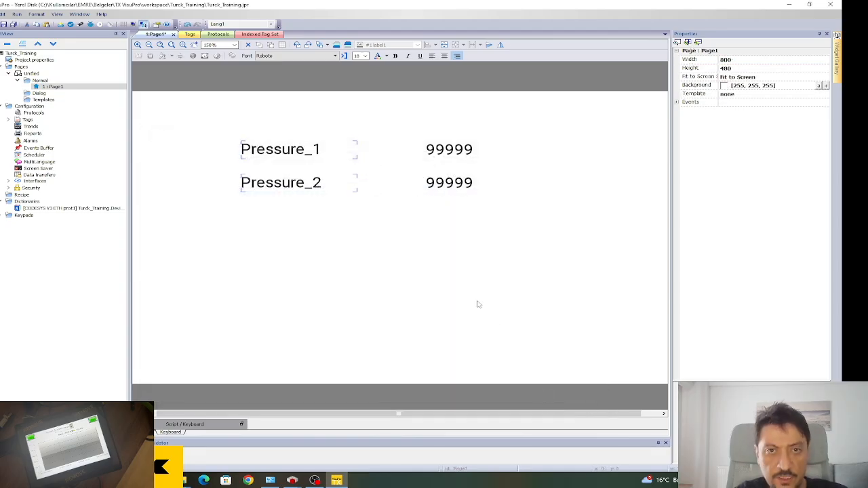
{"action": "left_click", "coordinate": [3, 25]}
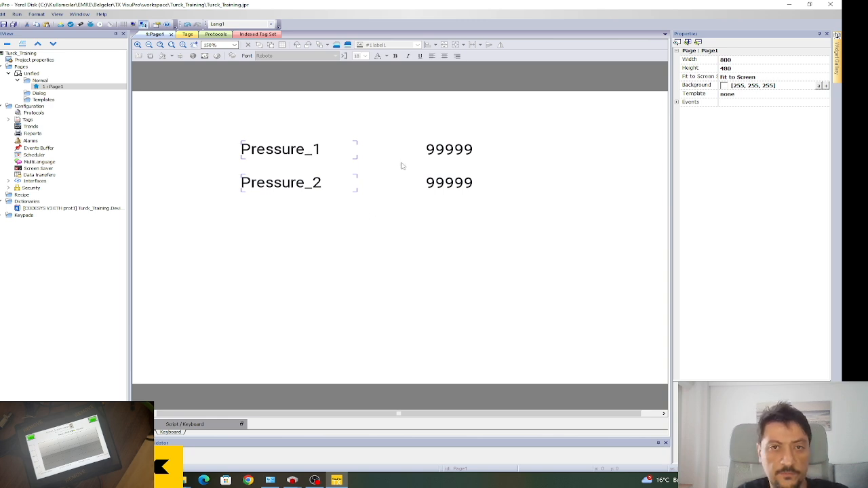
{"action": "left_click", "coordinate": [429, 151]}
Align both 99999 readouts beside their Pressure labels, then bring up Download to Target.
{"action": "left_click_drag", "start_coordinate": [429, 152], "coordinate": [401, 155]}
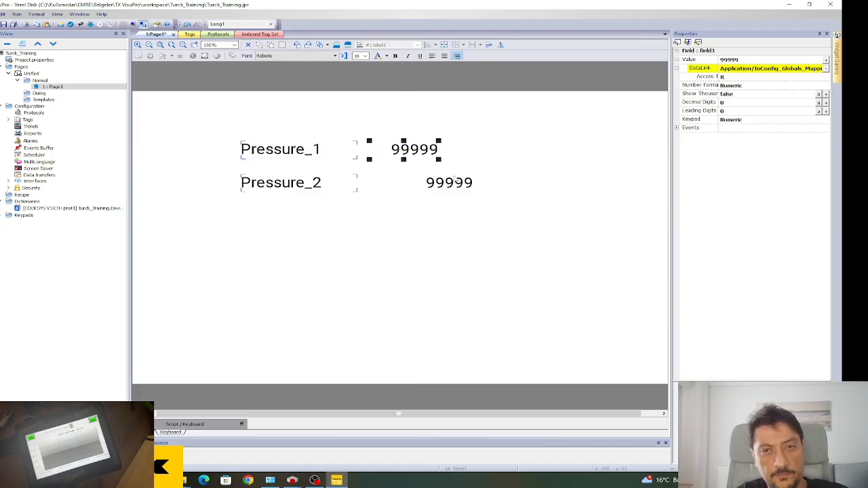
{"action": "left_click", "coordinate": [444, 187]}
{"action": "left_click_drag", "start_coordinate": [372, 193], "coordinate": [403, 180]}
{"action": "left_click", "coordinate": [341, 197]}
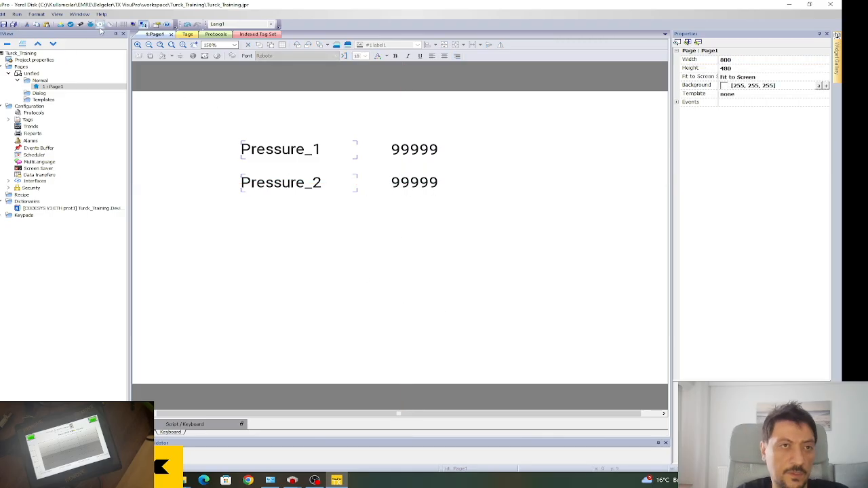
{"action": "left_click", "coordinate": [61, 24]}
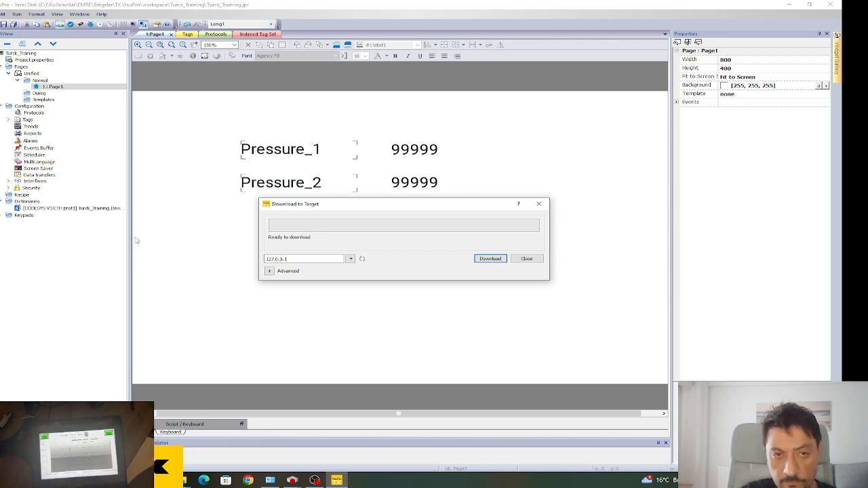
Download Page1 to the HMI at 192.168.1.1, past the platform warning, then move to CODESYS.
{"action": "left_click", "coordinate": [484, 259]}
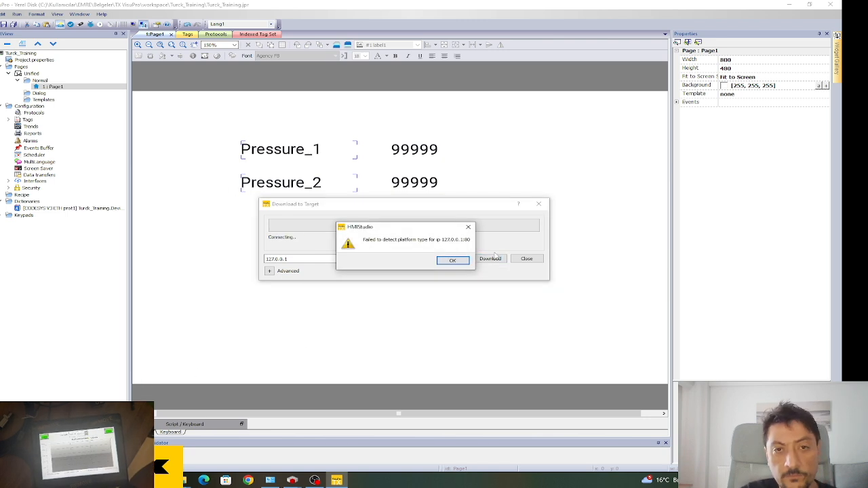
{"action": "left_click", "coordinate": [453, 262]}
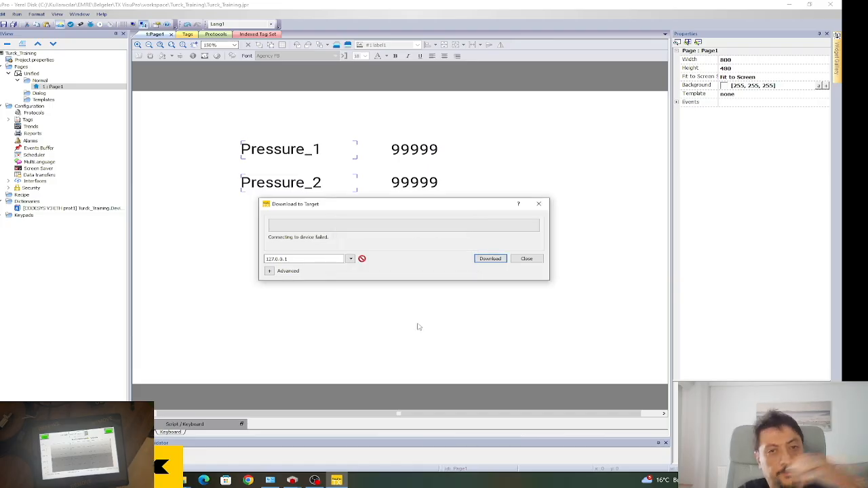
{"action": "left_click", "coordinate": [351, 259]}
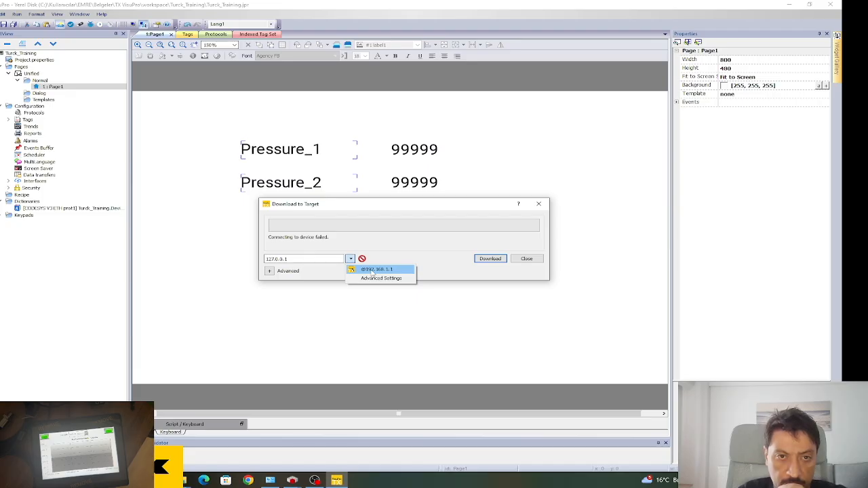
{"action": "left_click", "coordinate": [379, 270]}
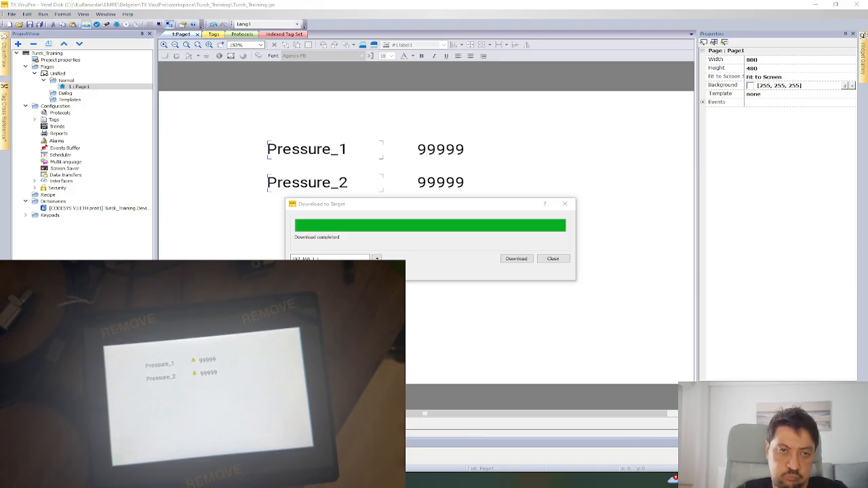
{"action": "left_click", "coordinate": [555, 259]}
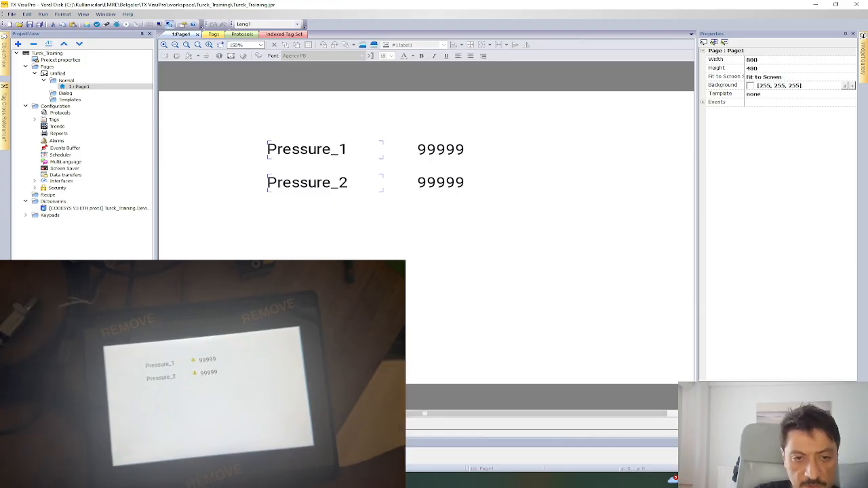
{"action": "left_click", "coordinate": [326, 480]}
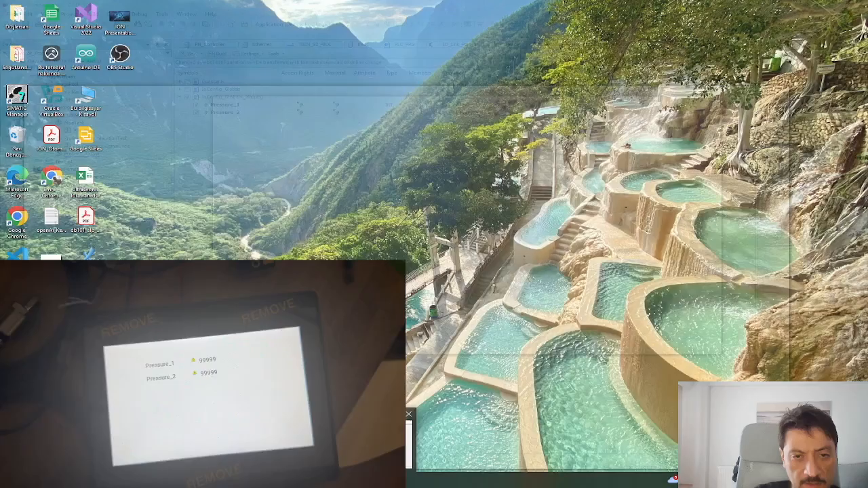
Log in to the PLC, replace the running application with the updated one, and start it.
{"action": "left_click", "coordinate": [370, 441]}
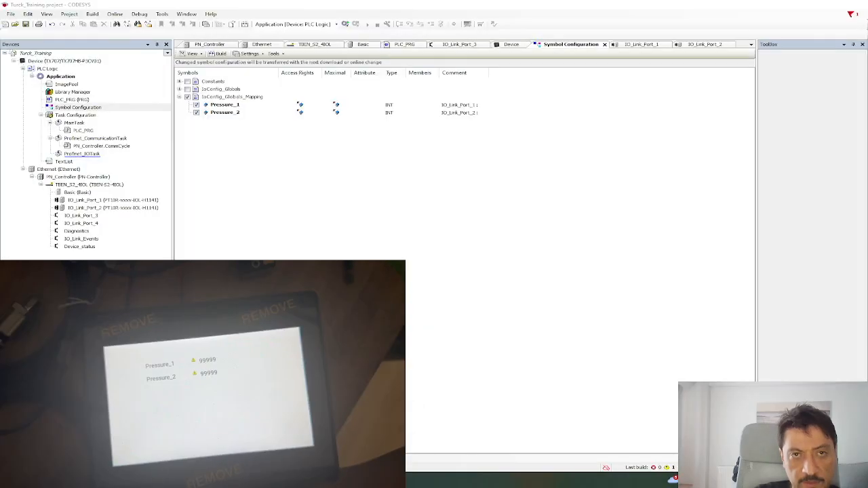
{"action": "left_click", "coordinate": [345, 25]}
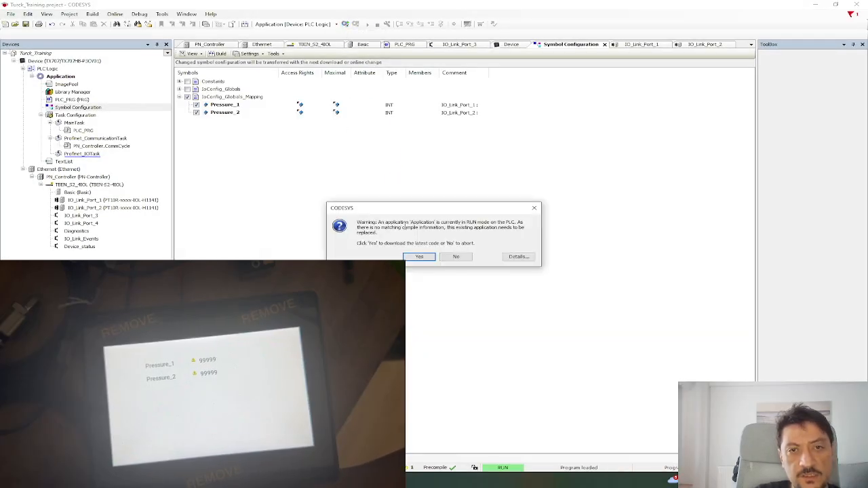
{"action": "left_click", "coordinate": [419, 258]}
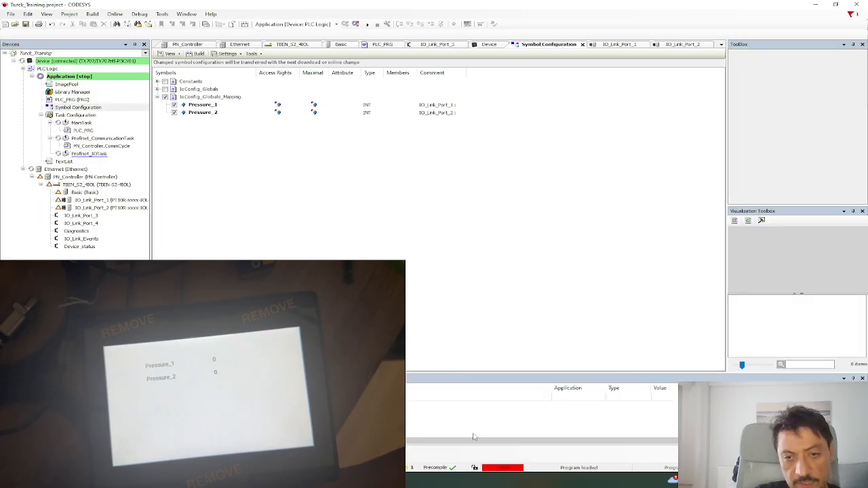
{"action": "left_click", "coordinate": [367, 24]}
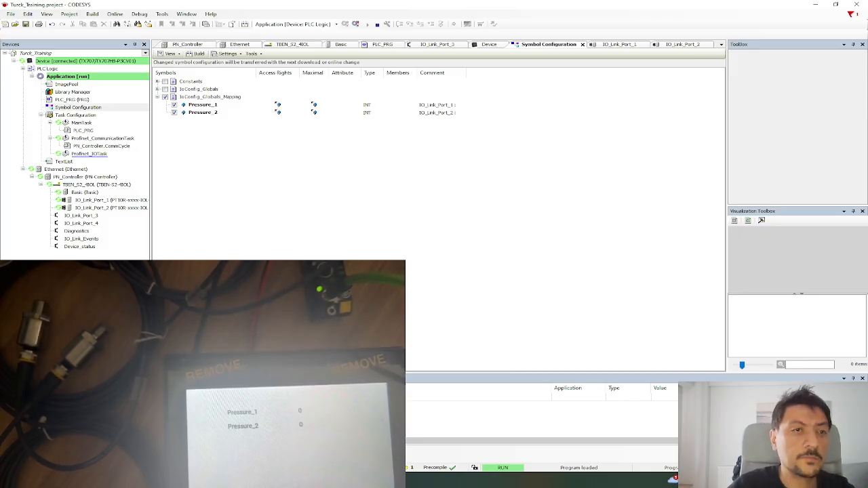
Review IO_Link_Port_1's I/O mapping and general parameters, then IO_Link_Port_2's I/O mapping.
{"action": "double_click", "coordinate": [134, 201]}
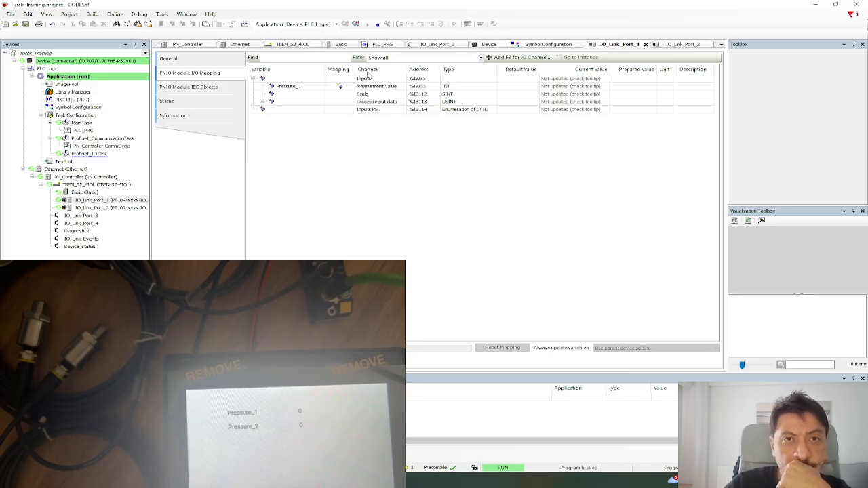
{"action": "left_click", "coordinate": [202, 63]}
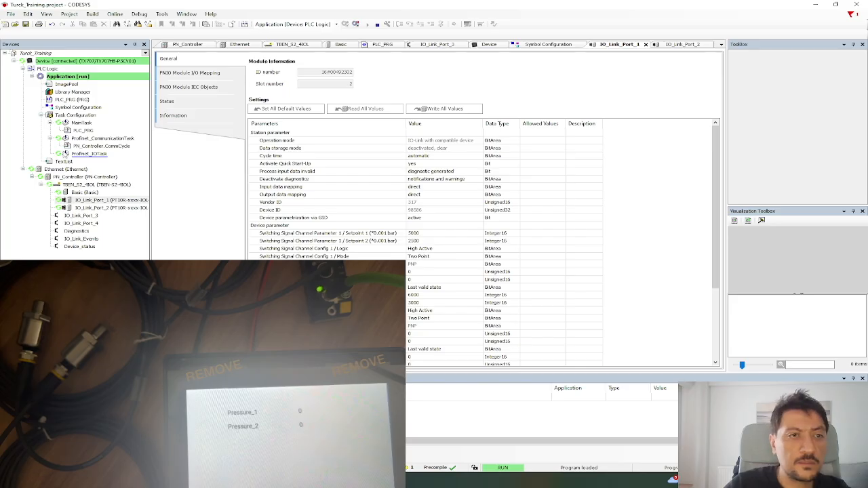
{"action": "double_click", "coordinate": [86, 208]}
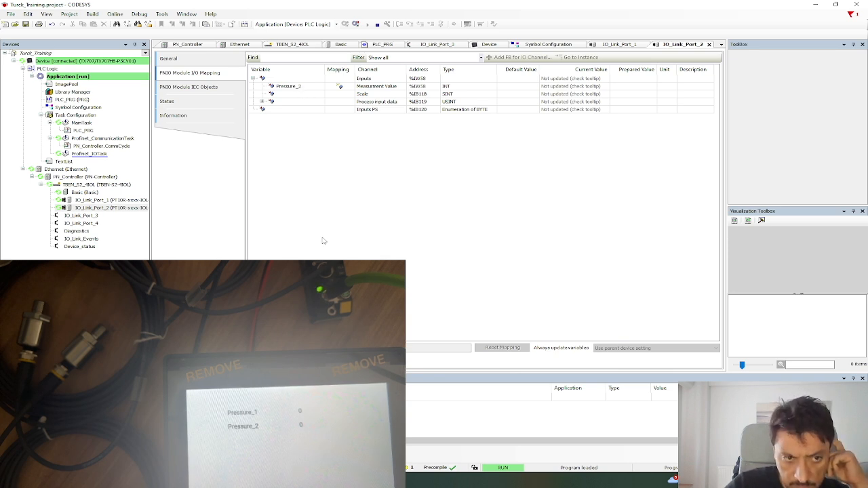
Check the diagnostic status of TBEN_S2_4IOL and IO_Link_Port_1, and acknowledge the alarms.
{"action": "double_click", "coordinate": [92, 185]}
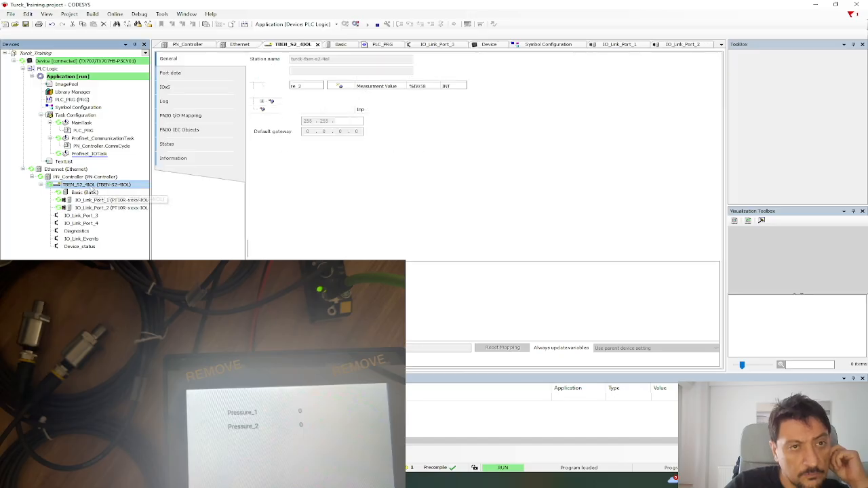
{"action": "left_click", "coordinate": [197, 146]}
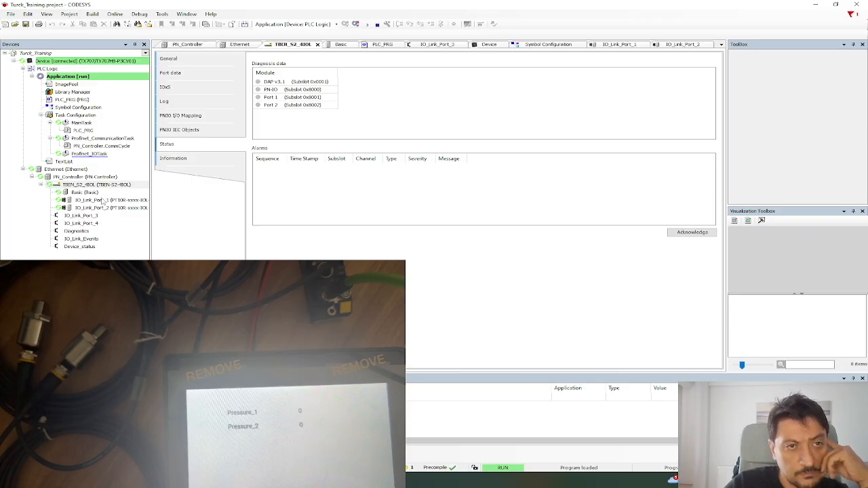
{"action": "double_click", "coordinate": [102, 201]}
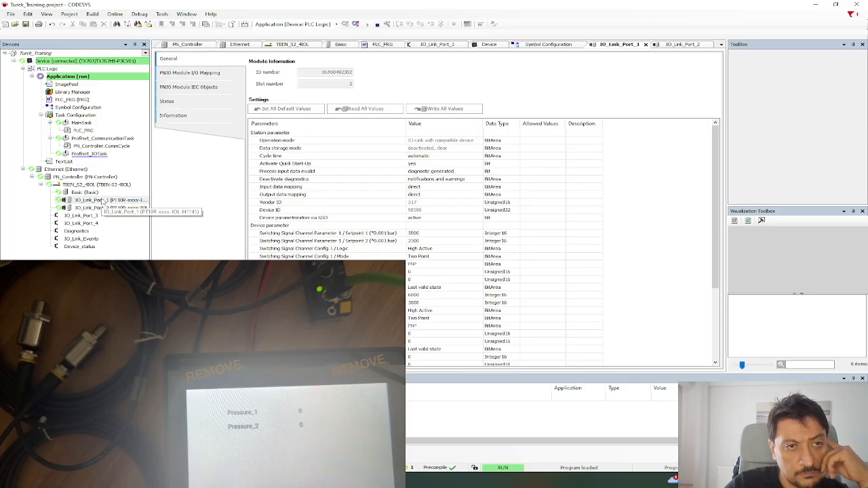
{"action": "left_click", "coordinate": [187, 101]}
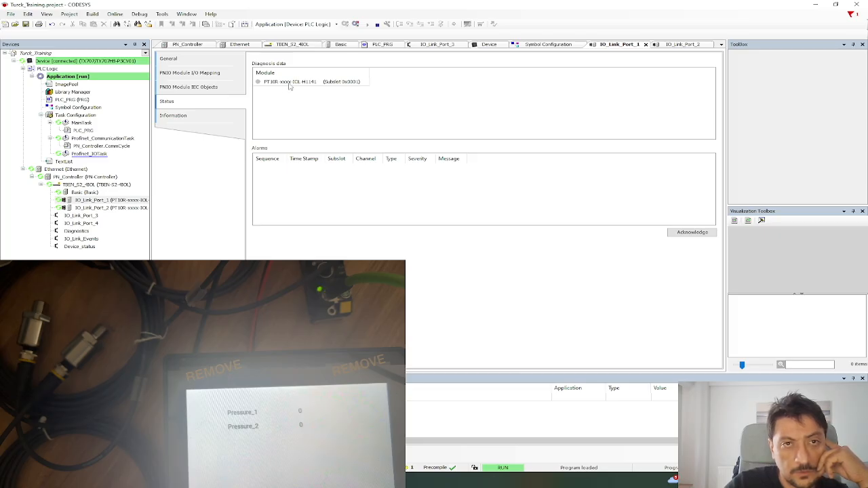
{"action": "left_click", "coordinate": [705, 235]}
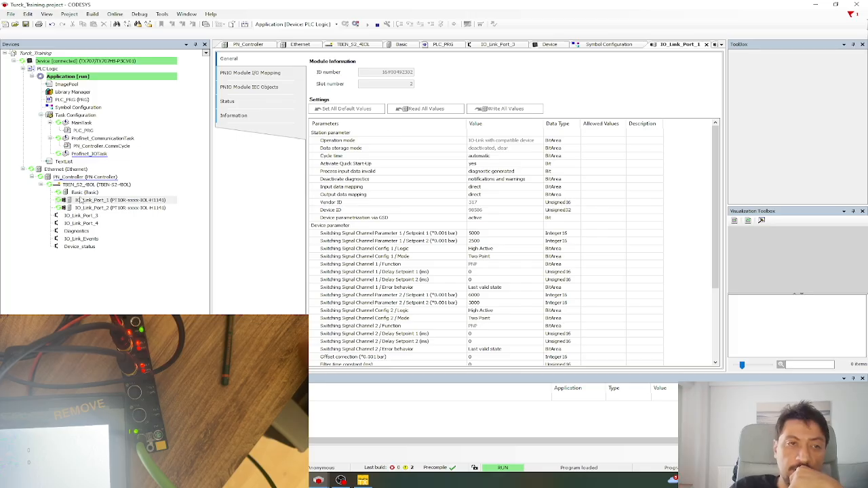
{"action": "left_click", "coordinate": [119, 202]}
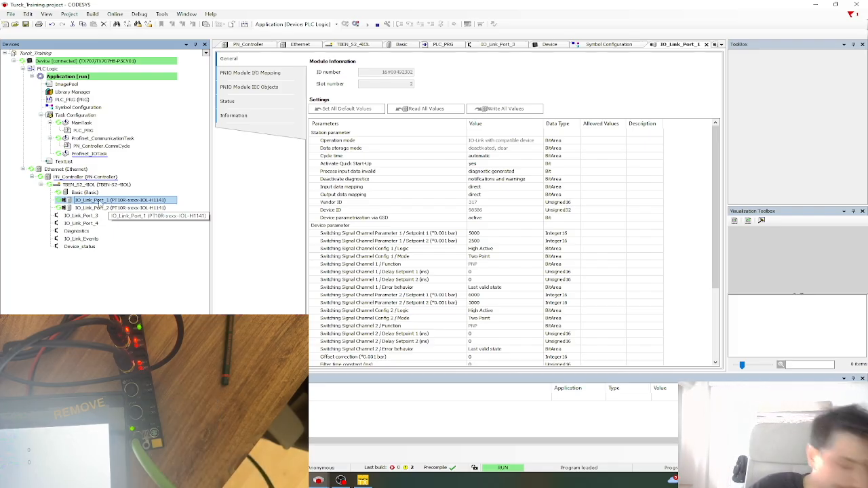
Look through IO_Link_Port_1's context menu up to Refactoring and close it without choosing anything.
{"action": "right_click", "coordinate": [116, 209]}
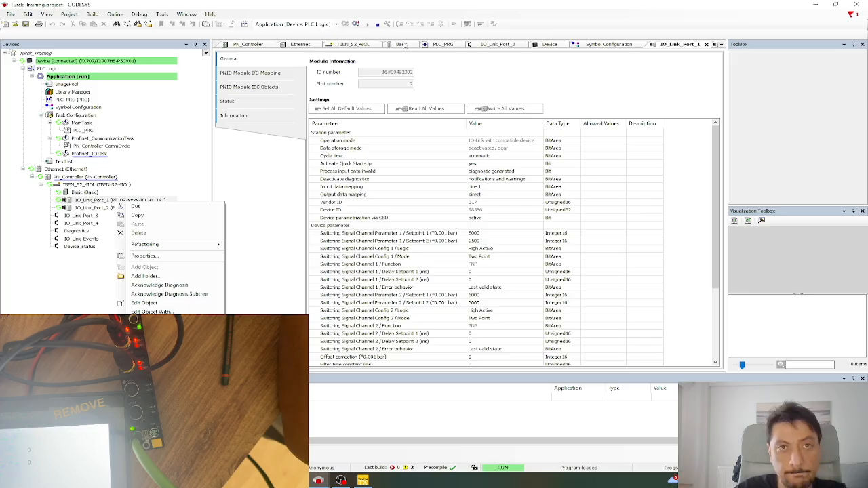
{"action": "mouse_move", "coordinate": [192, 249]}
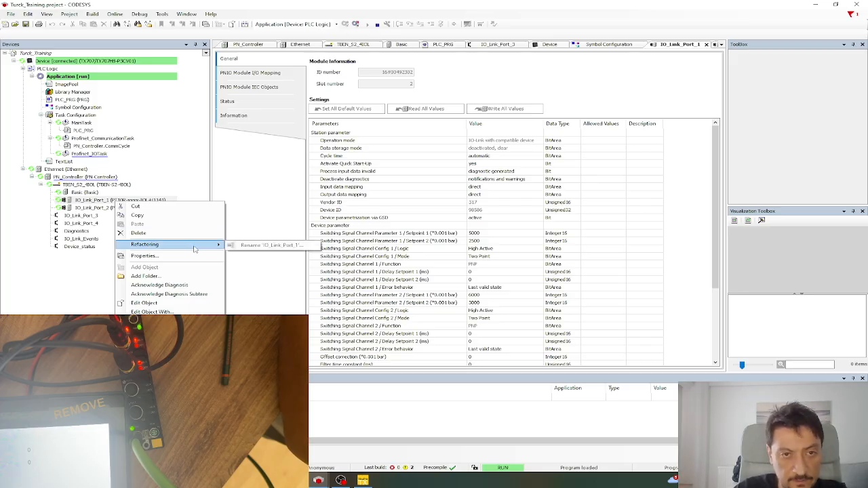
{"action": "left_click", "coordinate": [319, 4]}
{"action": "left_click", "coordinate": [356, 25]}
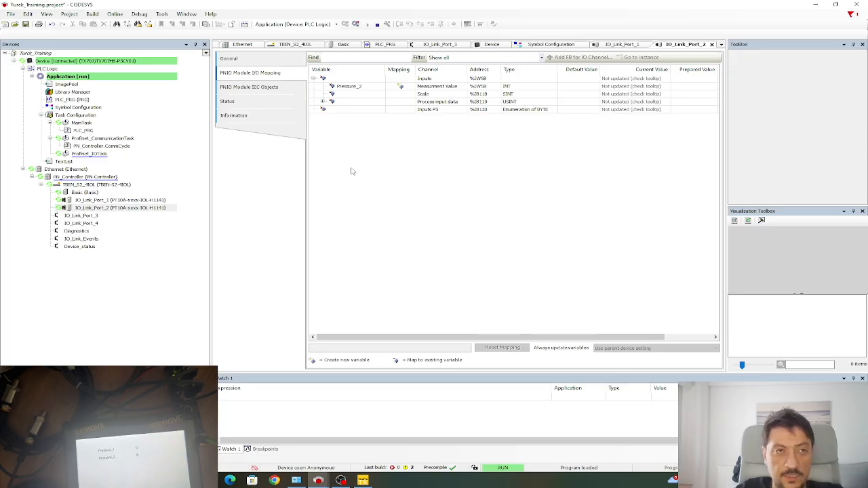
Try adding a Global Variable List to the running Application and dismiss the cannot-add-object error.
{"action": "left_click", "coordinate": [67, 116]}
{"action": "left_click", "coordinate": [71, 100]}
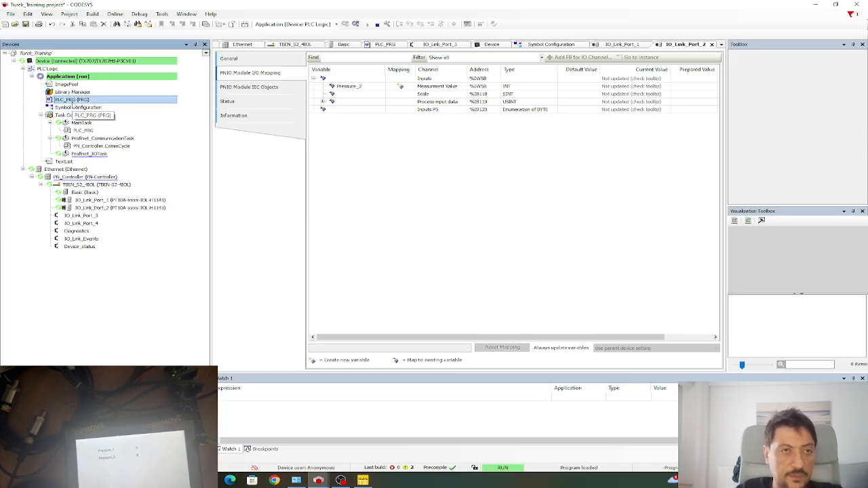
{"action": "left_click", "coordinate": [68, 85]}
{"action": "right_click", "coordinate": [66, 77]}
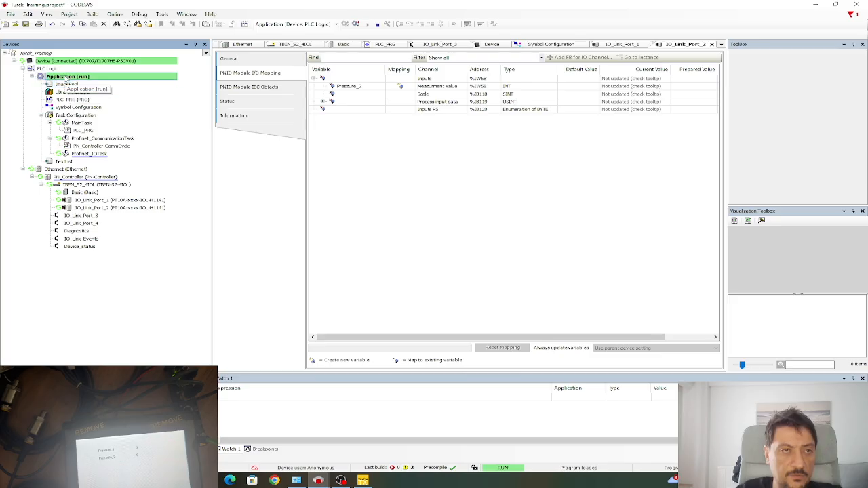
{"action": "mouse_move", "coordinate": [135, 146]}
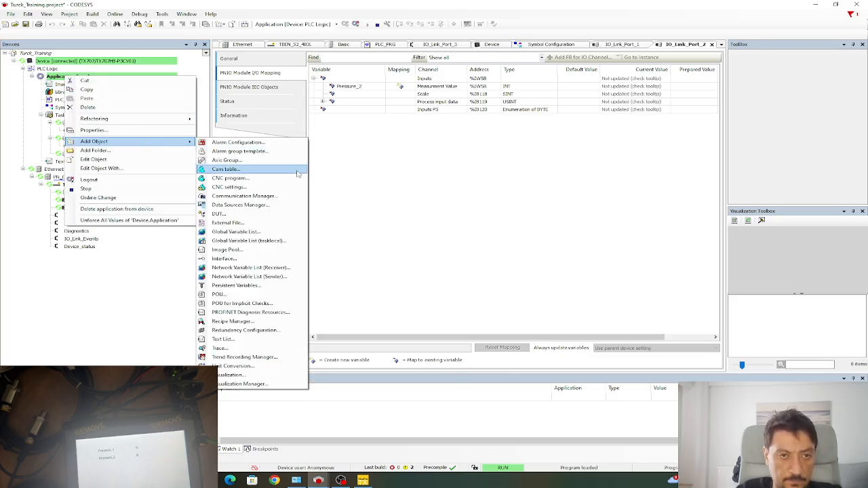
{"action": "left_click", "coordinate": [265, 232]}
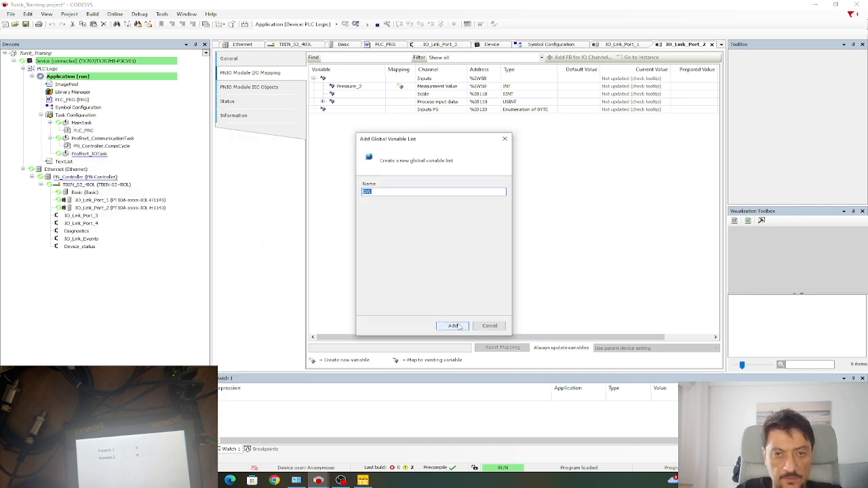
{"action": "left_click", "coordinate": [460, 326]}
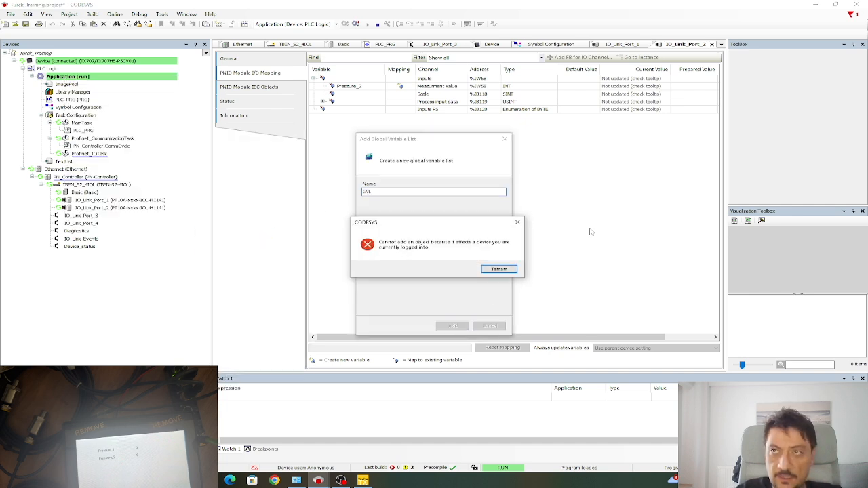
{"action": "left_click", "coordinate": [499, 270]}
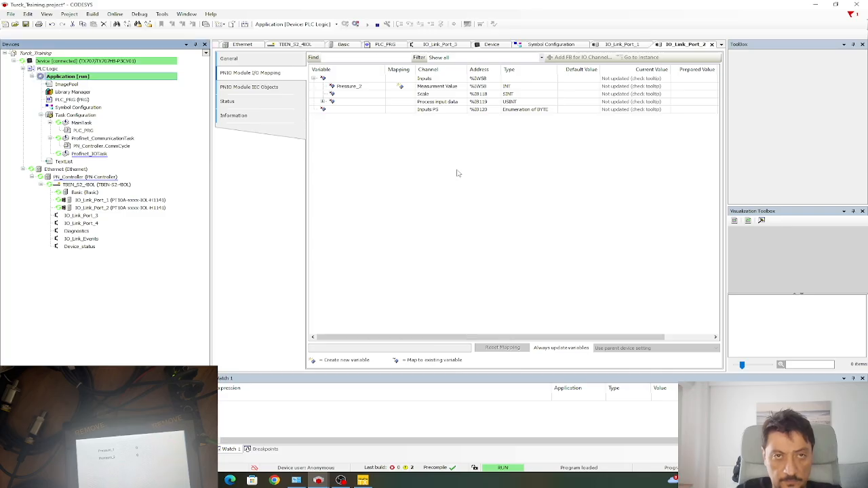
Log out of the controller and add a Global Variable List named GVL to the Application.
{"action": "left_click", "coordinate": [355, 24]}
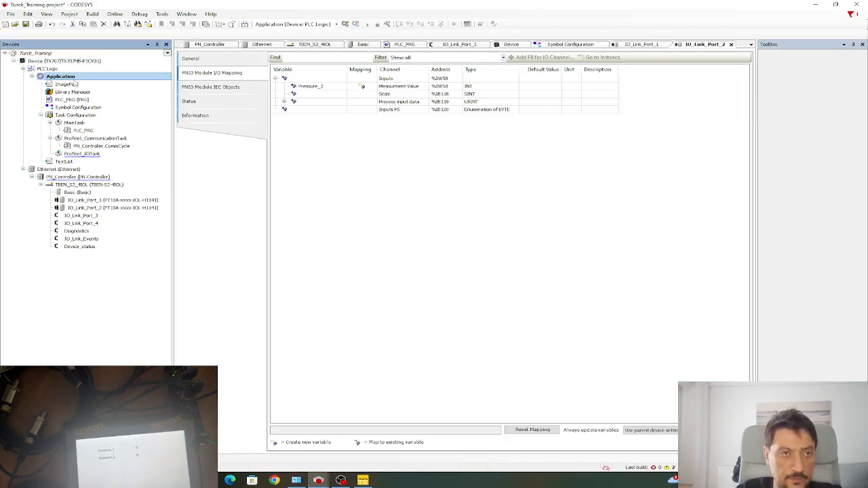
{"action": "right_click", "coordinate": [76, 78]}
{"action": "mouse_move", "coordinate": [125, 143]}
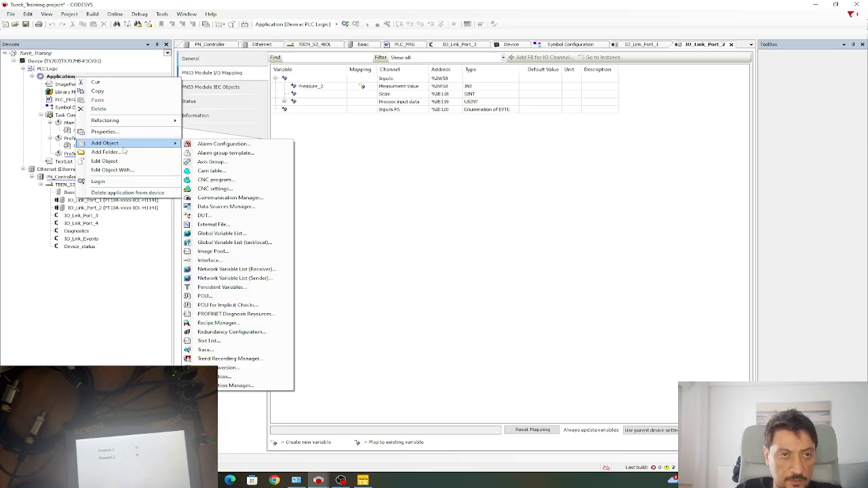
{"action": "left_click", "coordinate": [236, 233]}
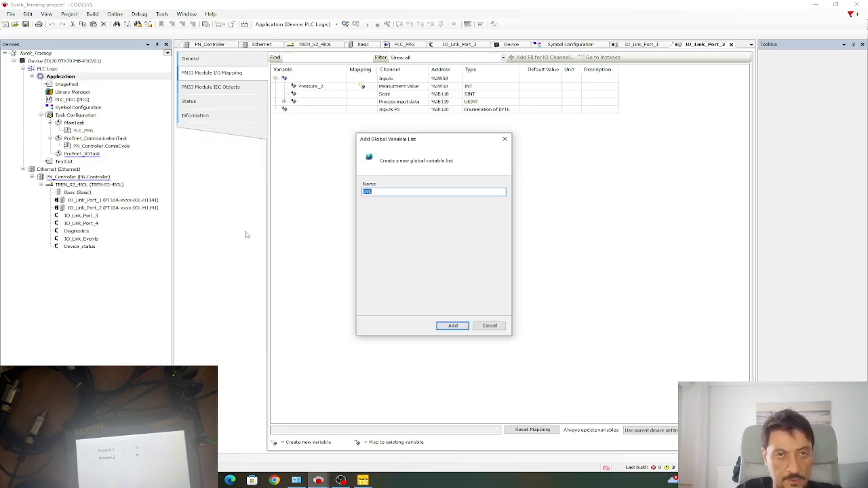
{"action": "left_click", "coordinate": [452, 325]}
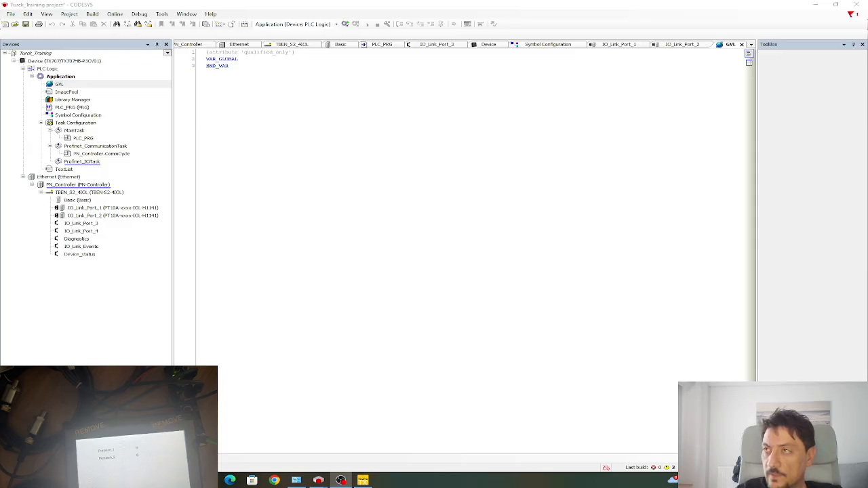
{"action": "key", "text": "alt+Tab"}
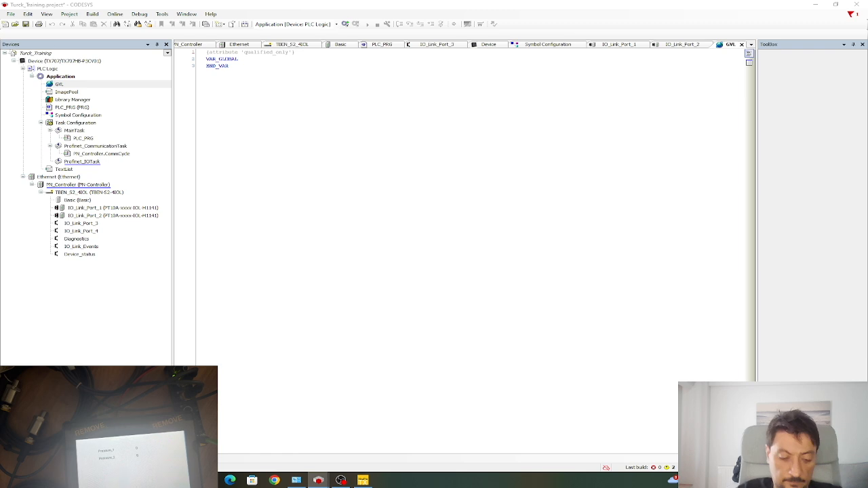
Declare 'Always_On : BOOL := TRUE;' on a new line after VAR_GLOBAL.
{"action": "left_click", "coordinate": [264, 59]}
{"action": "key", "text": "Return"}
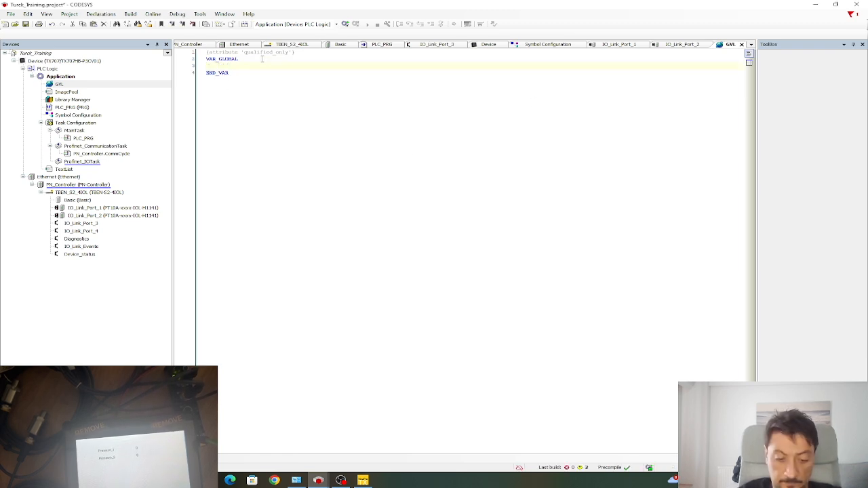
{"action": "type", "text": "Ala"}
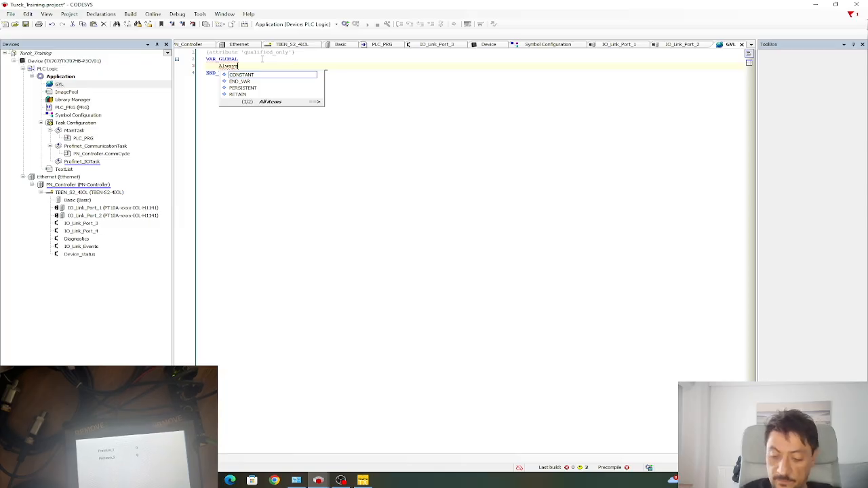
{"action": "type", "text": "ays_On : "}
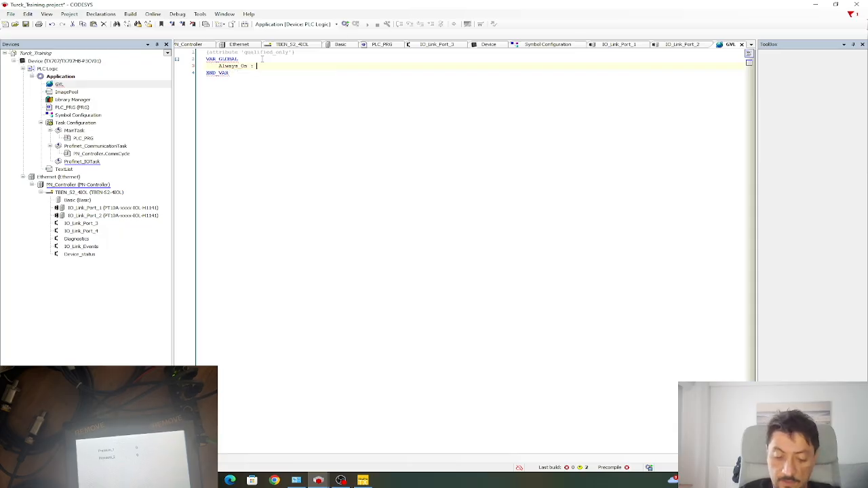
{"action": "type", "text": "BOOL"}
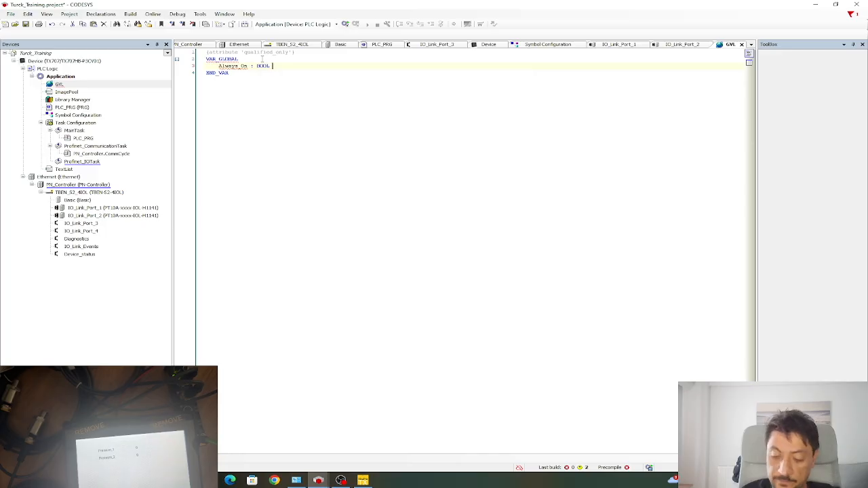
{"action": "type", "text": " :="}
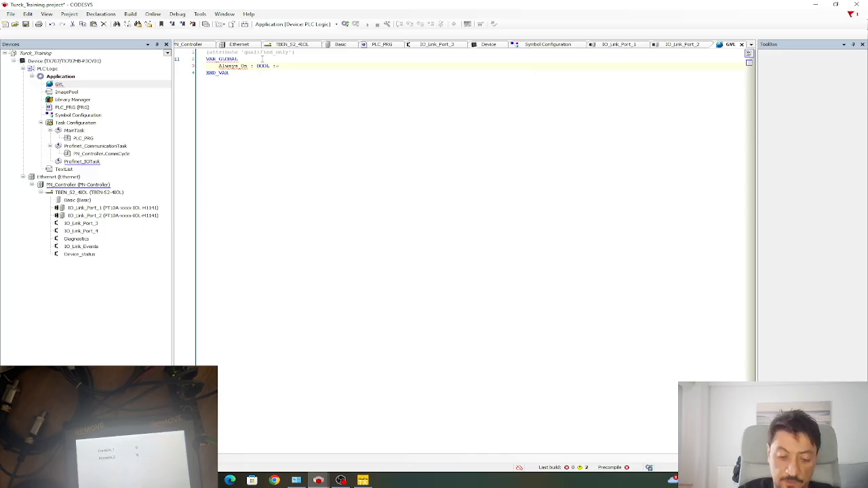
{"action": "type", "text": "TR"}
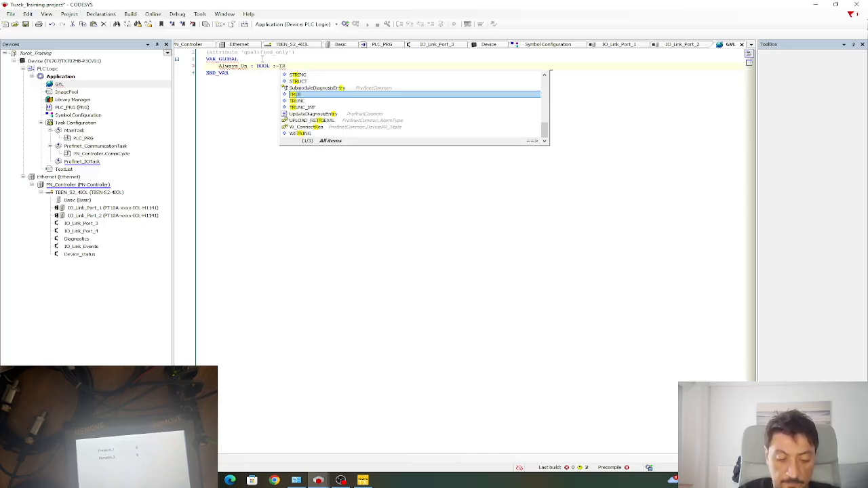
{"action": "type", "text": "UE"}
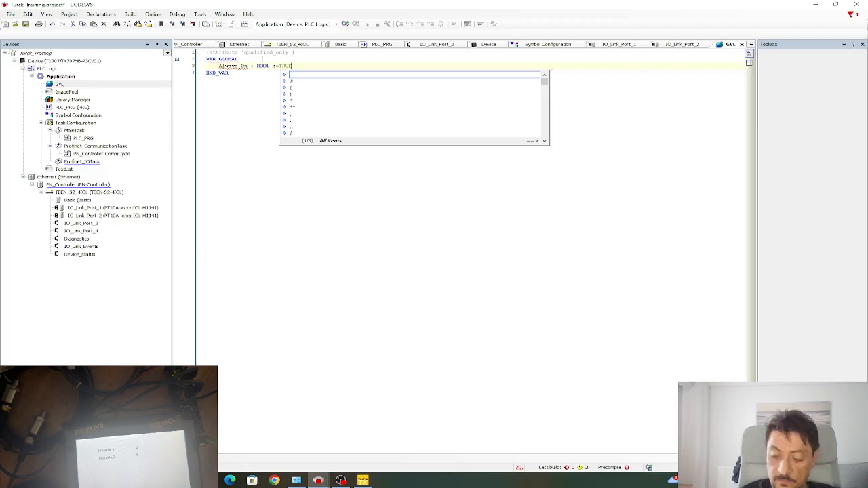
{"action": "type", "text": ";"}
Add 'Always_Off : BOOL := TRUE;' below it and check both declarations.
{"action": "key", "text": "Return"}
{"action": "type", "text": "Always_O"}
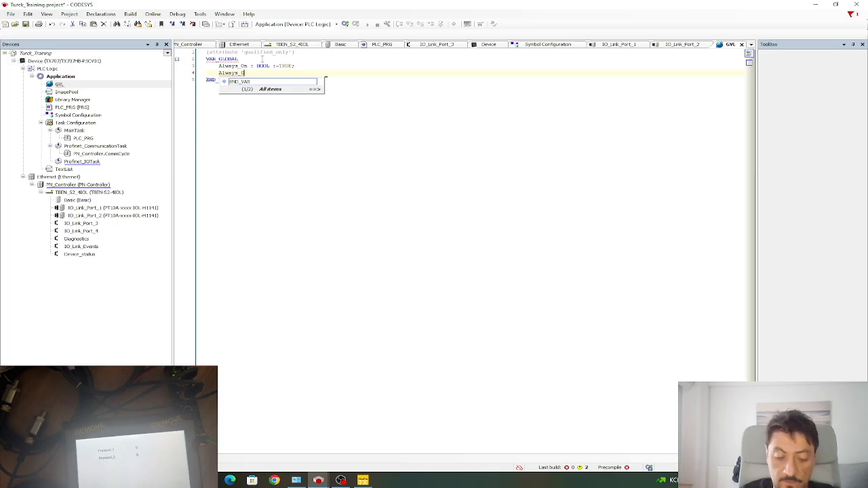
{"action": "type", "text": "ff : BOOL;"}
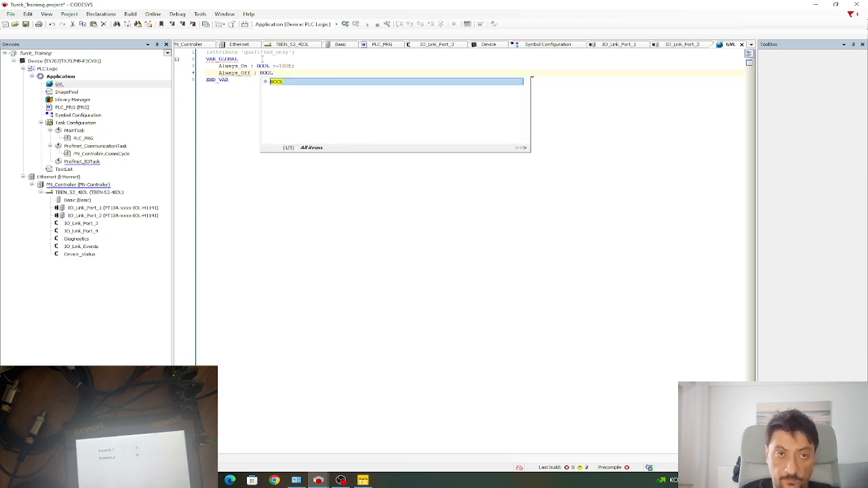
{"action": "key", "text": "Return"}
{"action": "type", "text": ":= TRUE"}
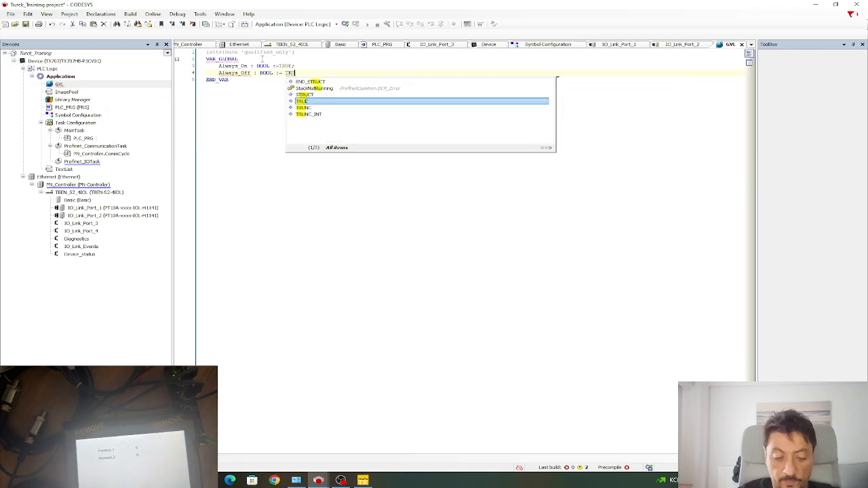
{"action": "type", "text": ";"}
{"action": "key", "text": "Down"}
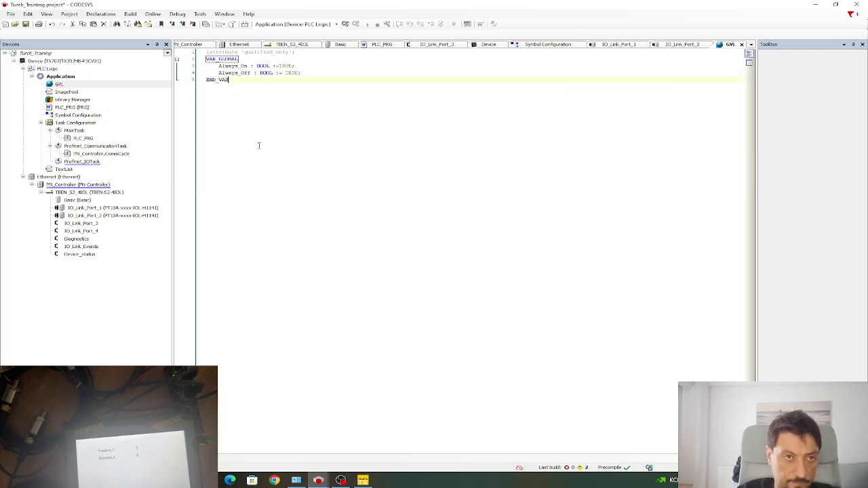
{"action": "left_click", "coordinate": [336, 76]}
{"action": "left_click", "coordinate": [260, 93]}
{"action": "left_click_drag", "start_coordinate": [218, 66], "coordinate": [314, 74]}
{"action": "left_click", "coordinate": [311, 125]}
Open PLC_PRG (PRG) from the Devices tree in its ladder editor.
{"action": "left_click", "coordinate": [78, 109]}
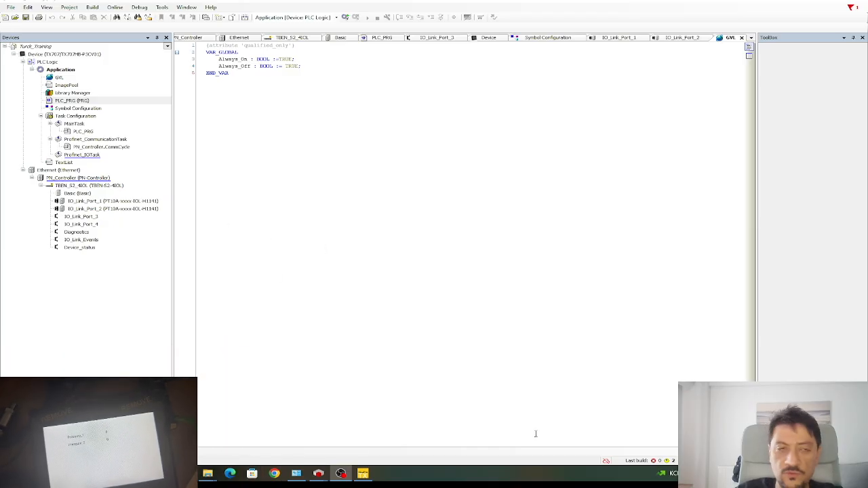
{"action": "double_click", "coordinate": [61, 99]}
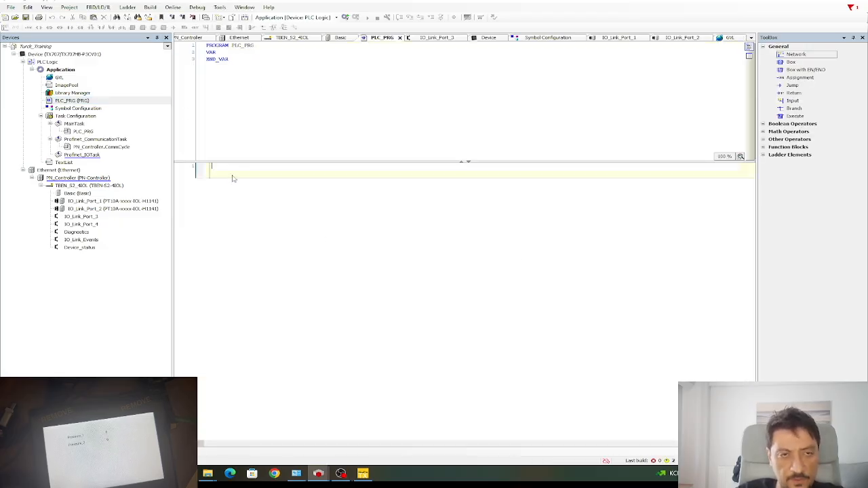
Insert a contact on network 1 with operand GVL.Always_On.
{"action": "left_click", "coordinate": [205, 174]}
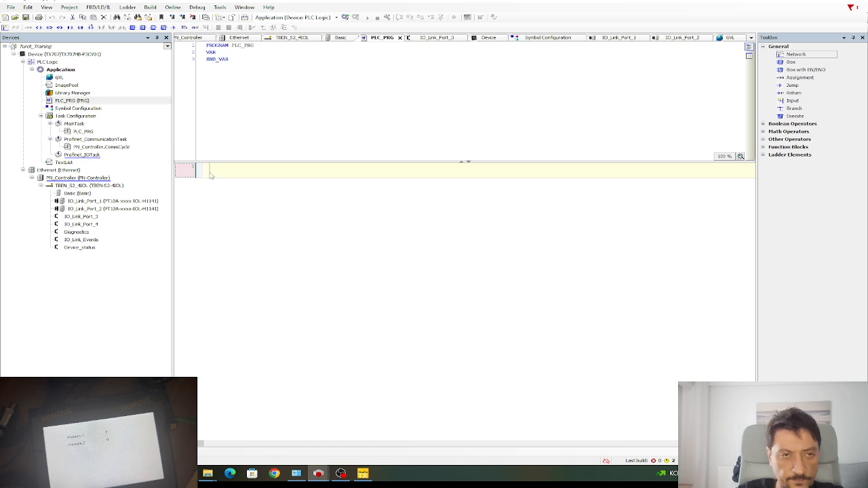
{"action": "key", "text": "ctrl+k"}
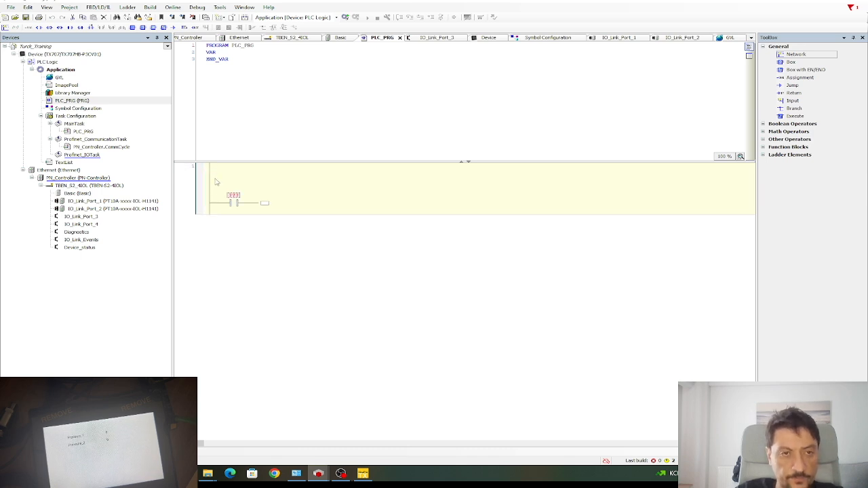
{"action": "left_click", "coordinate": [234, 196]}
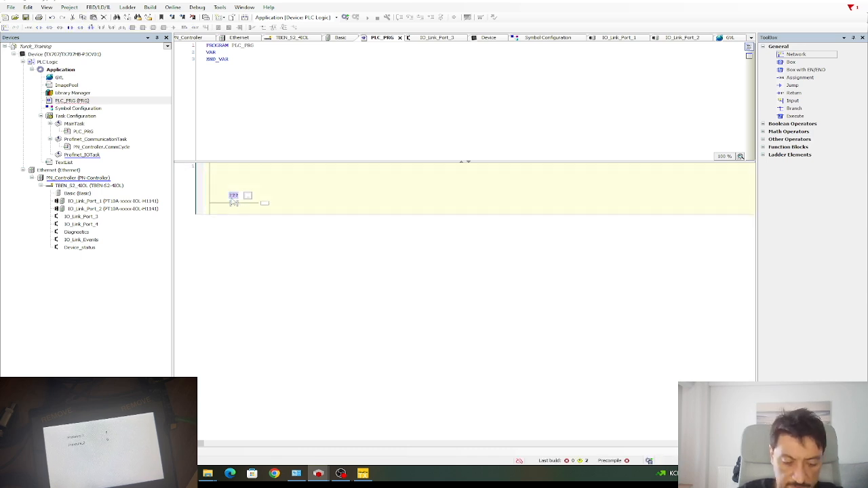
{"action": "type", "text": "Al"}
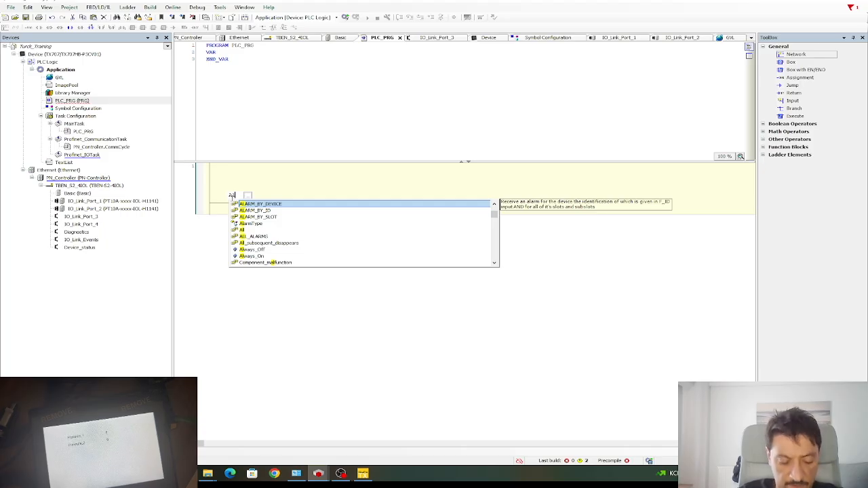
{"action": "type", "text": "way"}
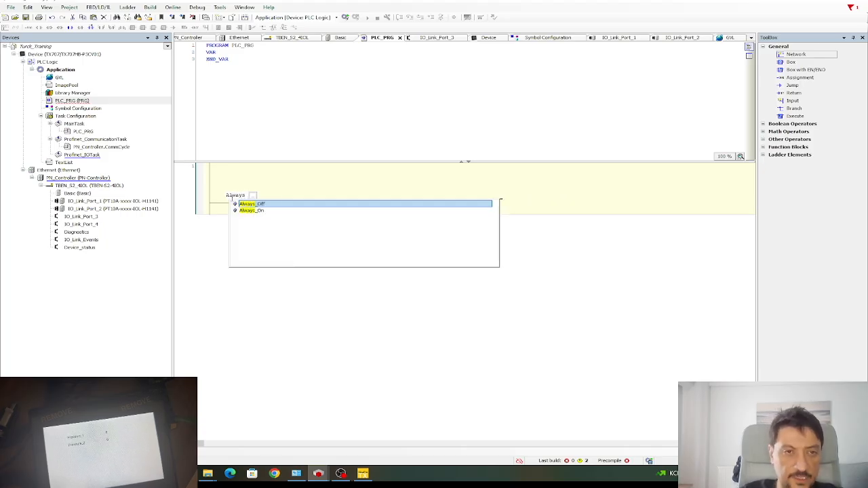
{"action": "type", "text": "s"}
{"action": "key", "text": "Down"}
{"action": "key", "text": "Return"}
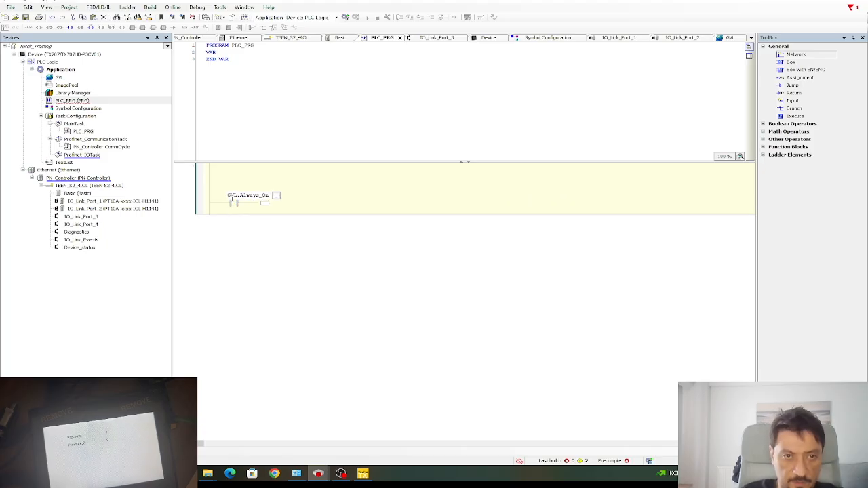
{"action": "key", "text": "Return"}
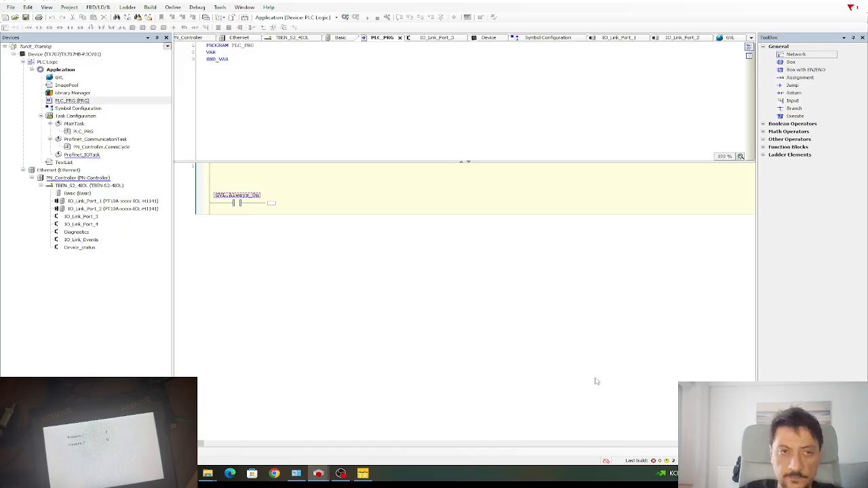
Browse the Toolbox operators and place a MOVE box after the Always_On contact.
{"action": "left_click", "coordinate": [261, 203]}
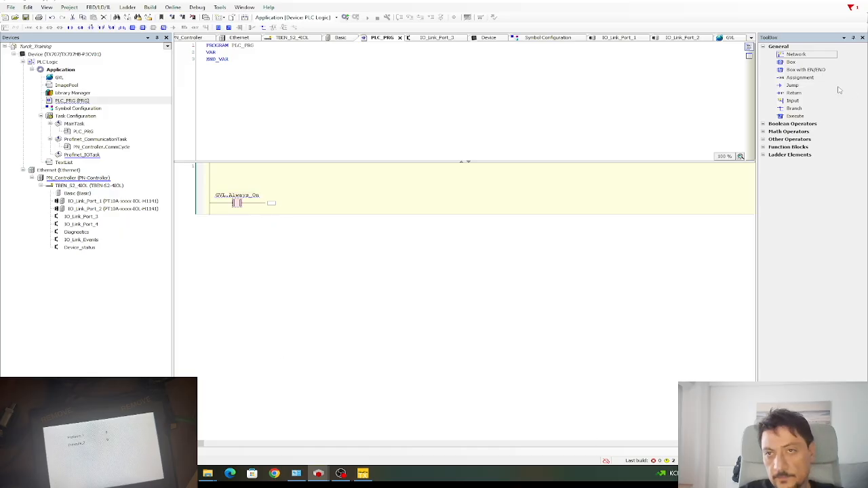
{"action": "left_click", "coordinate": [763, 125]}
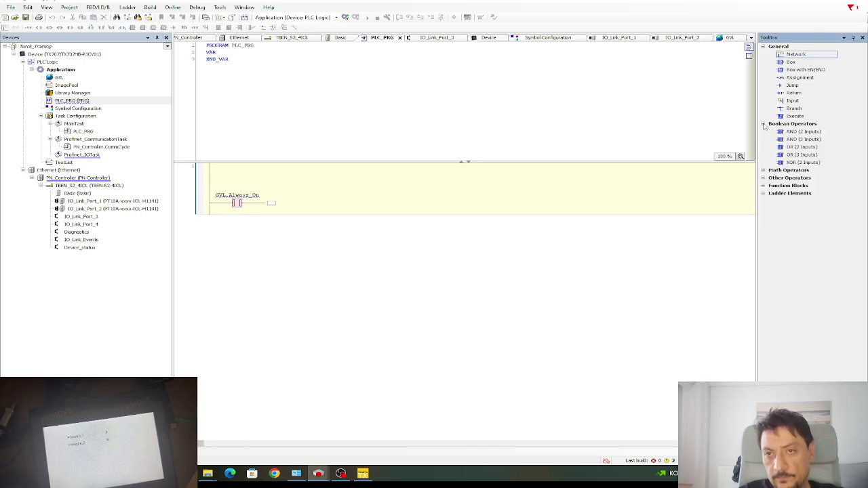
{"action": "left_click", "coordinate": [763, 171]}
{"action": "left_click", "coordinate": [785, 205]}
{"action": "left_click", "coordinate": [791, 256]}
{"action": "left_click", "coordinate": [763, 263]}
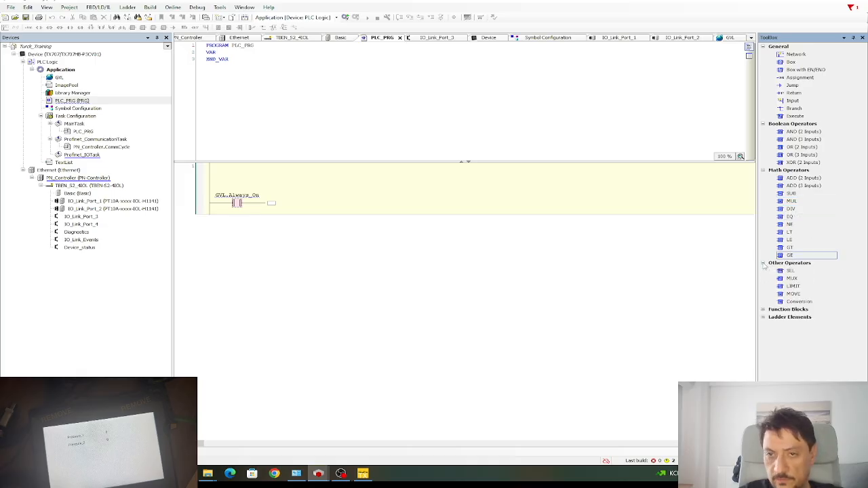
{"action": "mouse_move", "coordinate": [793, 294]}
{"action": "left_mouse_down"}
{"action": "mouse_move", "coordinate": [790, 306]}
{"action": "mouse_move", "coordinate": [296, 199]}
{"action": "mouse_move", "coordinate": [272, 204]}
{"action": "left_mouse_up"}
Set the MOVE block to copy Pressure_1 into Press1, declared as INT.
{"action": "left_click", "coordinate": [254, 231]}
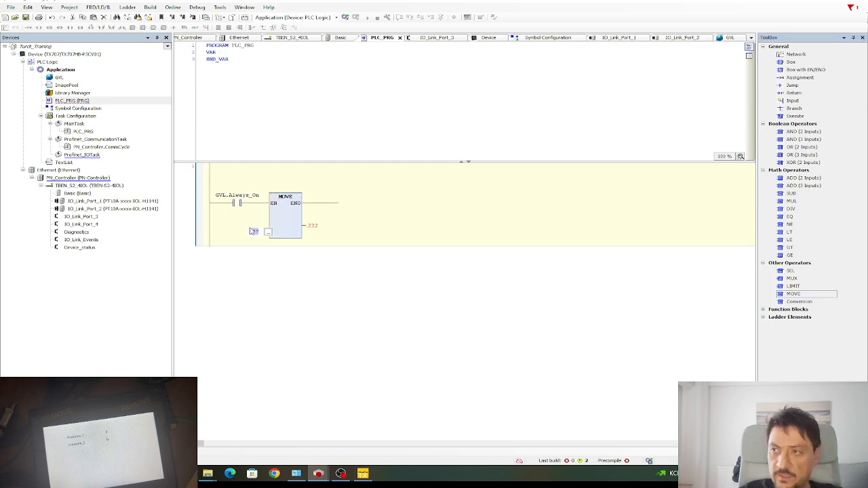
{"action": "type", "text": "pr"}
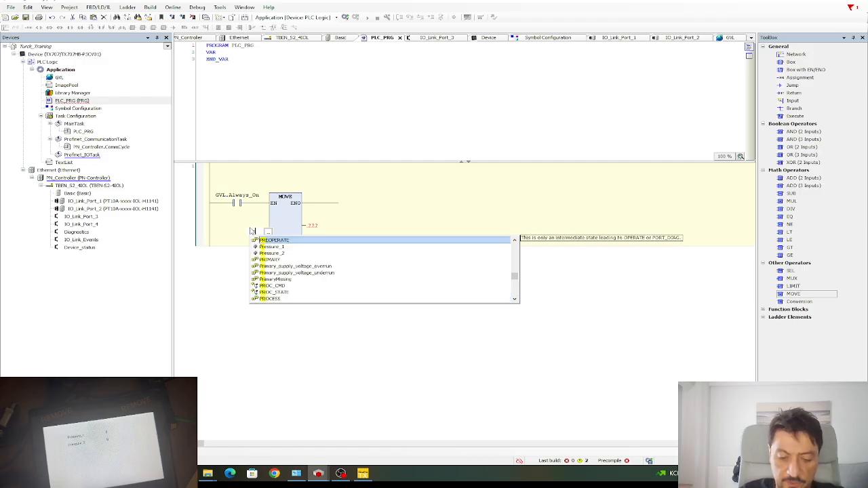
{"action": "key", "text": "Down"}
{"action": "key", "text": "Return"}
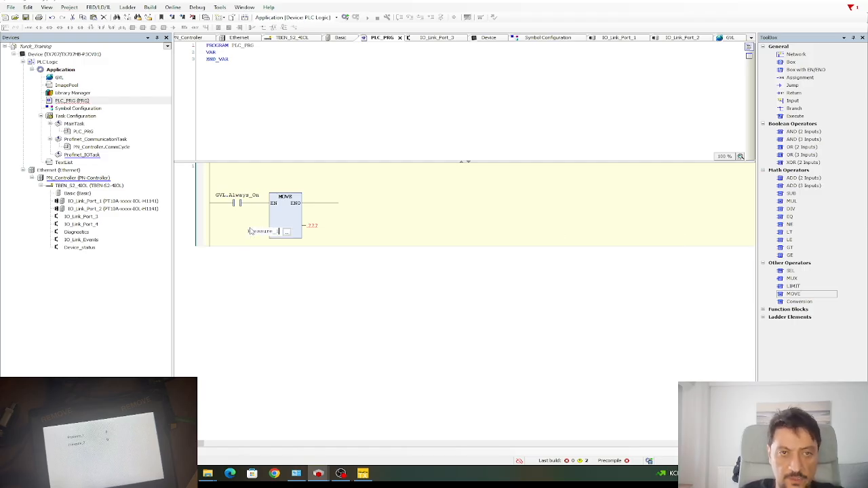
{"action": "left_click", "coordinate": [313, 225]}
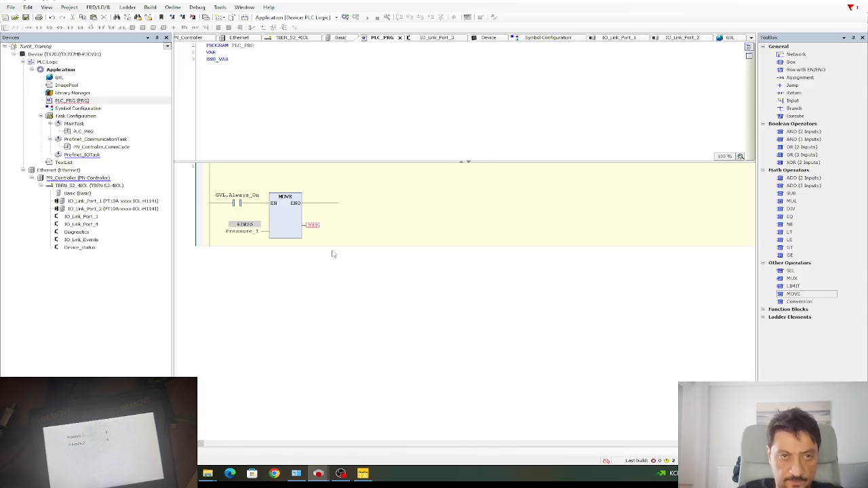
{"action": "left_click", "coordinate": [315, 226]}
{"action": "type", "text": "press"}
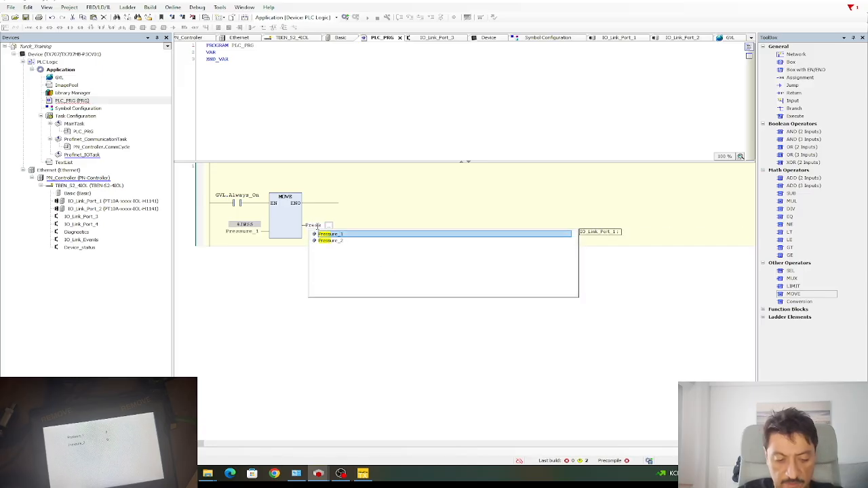
{"action": "type", "text": "1"}
{"action": "key", "text": "Return"}
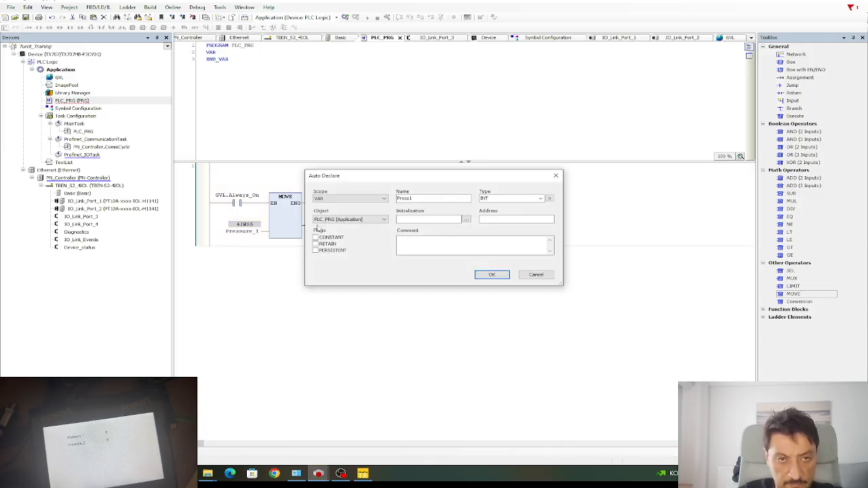
{"action": "key", "text": "Return"}
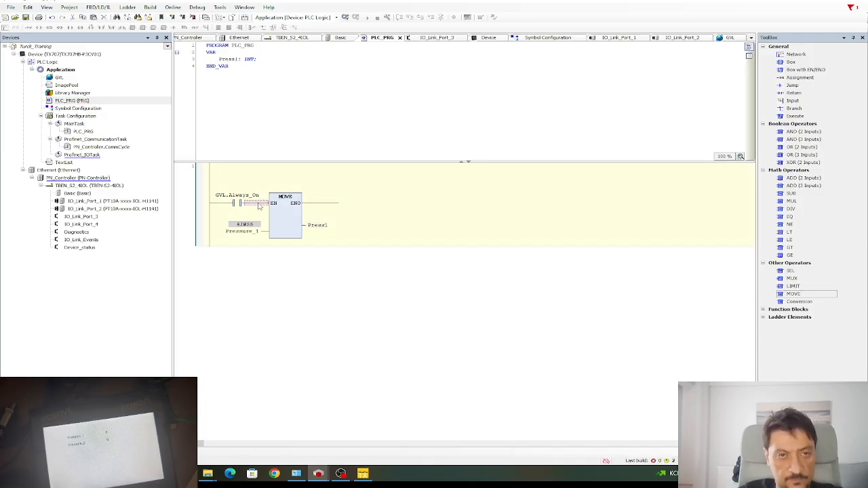
Add a parallel branch with a pasted MOVE copying Pressure_2 into Press2, declared as INT.
{"action": "left_click", "coordinate": [264, 28]}
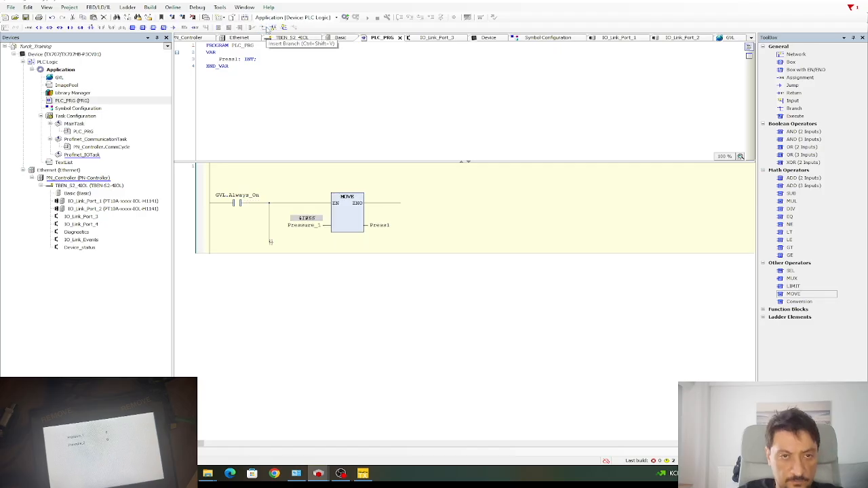
{"action": "left_click", "coordinate": [354, 226]}
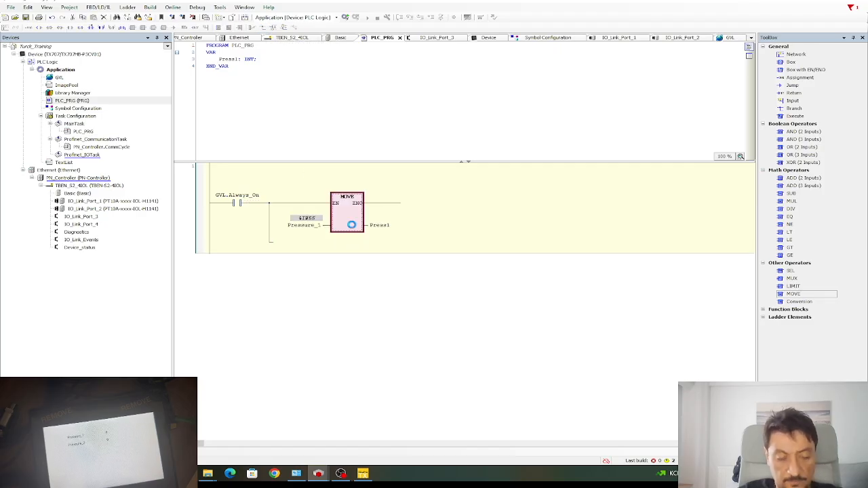
{"action": "left_click", "coordinate": [272, 245]}
{"action": "key", "text": "ctrl+v"}
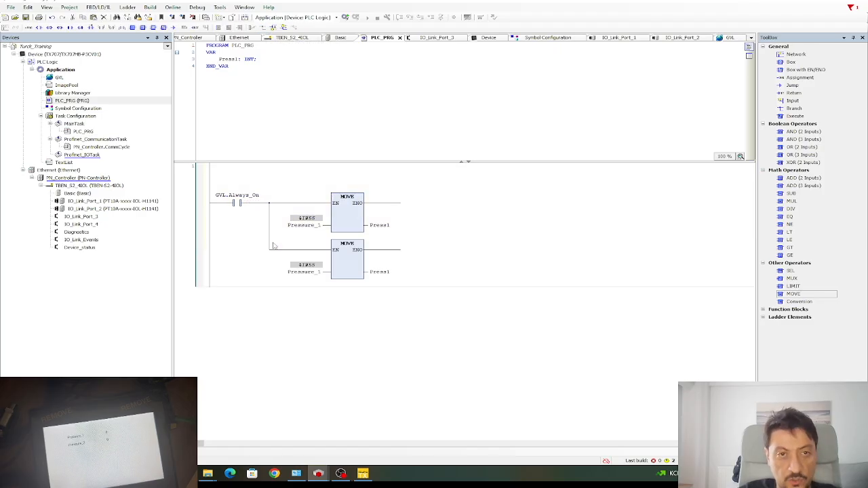
{"action": "left_click", "coordinate": [302, 274]}
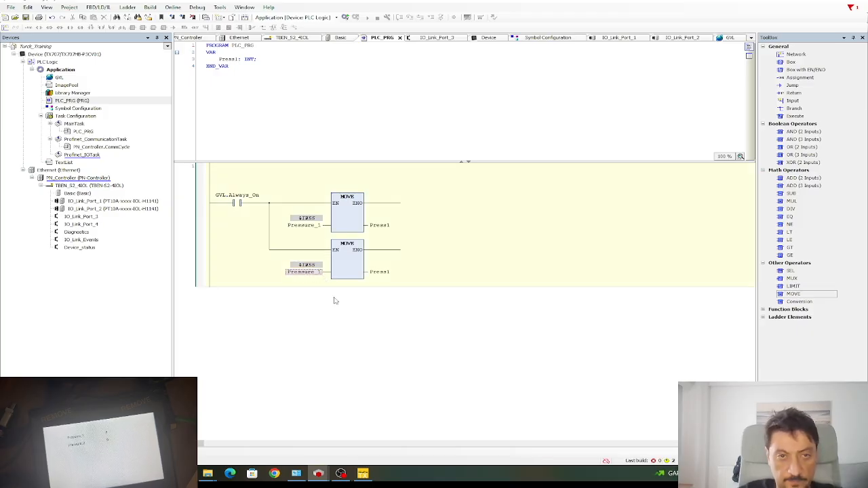
{"action": "left_click", "coordinate": [318, 272]}
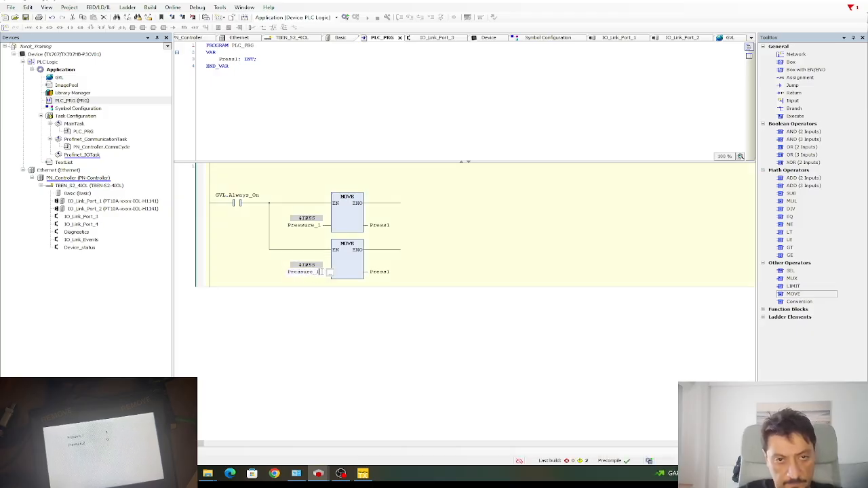
{"action": "key", "text": "BackSpace"}
{"action": "type", "text": "2"}
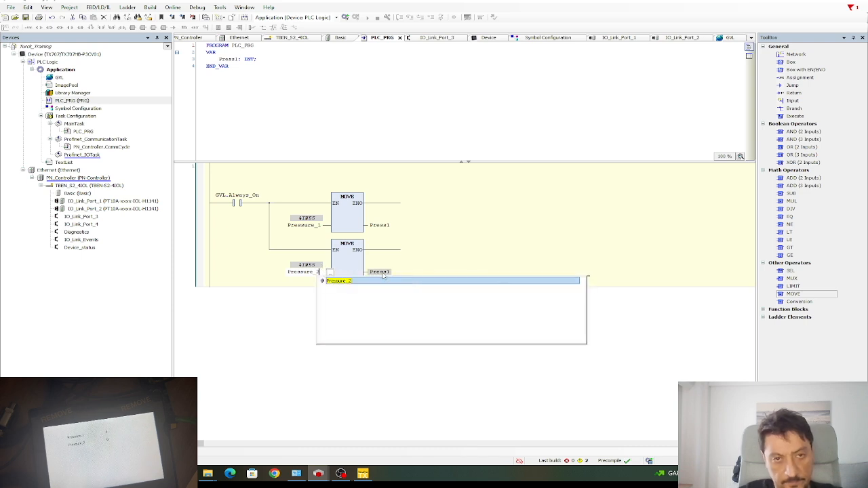
{"action": "left_click", "coordinate": [383, 274]}
{"action": "left_click", "coordinate": [384, 273]}
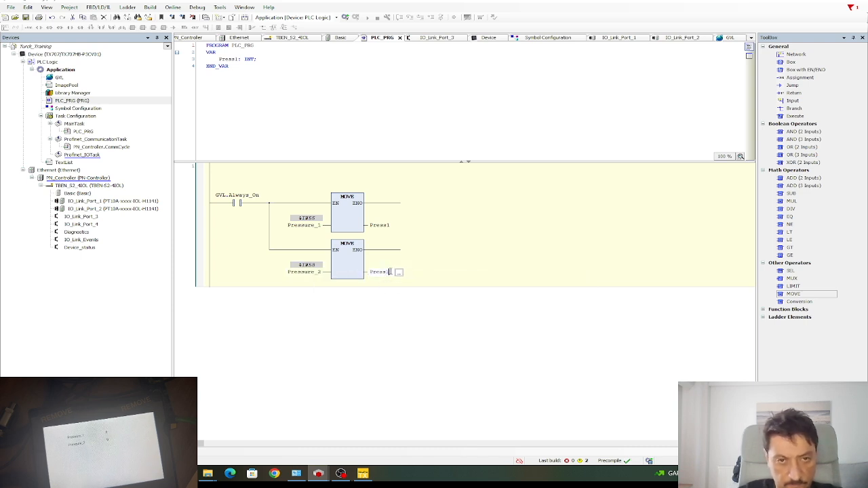
{"action": "type", "text": "2"}
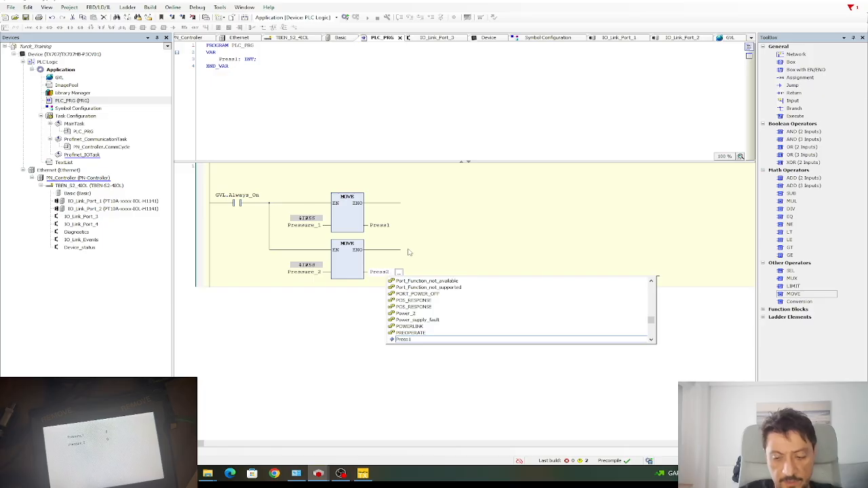
{"action": "key", "text": "Return"}
{"action": "left_click", "coordinate": [496, 277]}
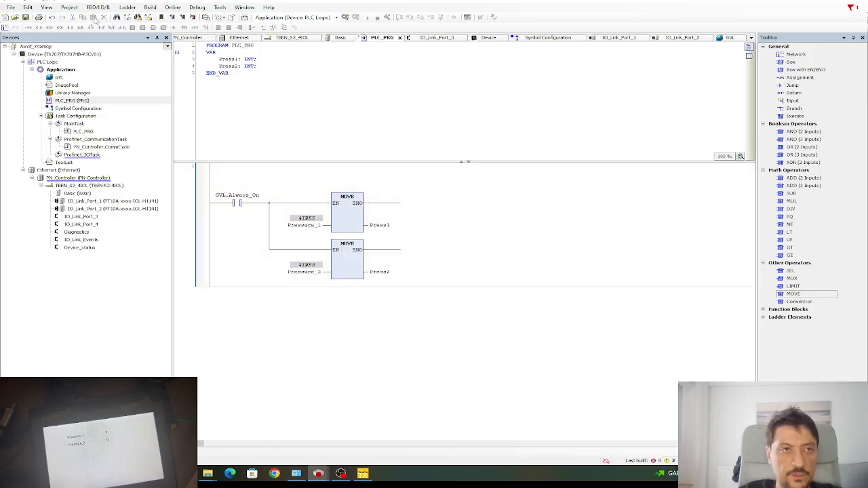
Save the project, review the declarations, and open IO_Link_Port_1's I/O mapping.
{"action": "left_click", "coordinate": [26, 16]}
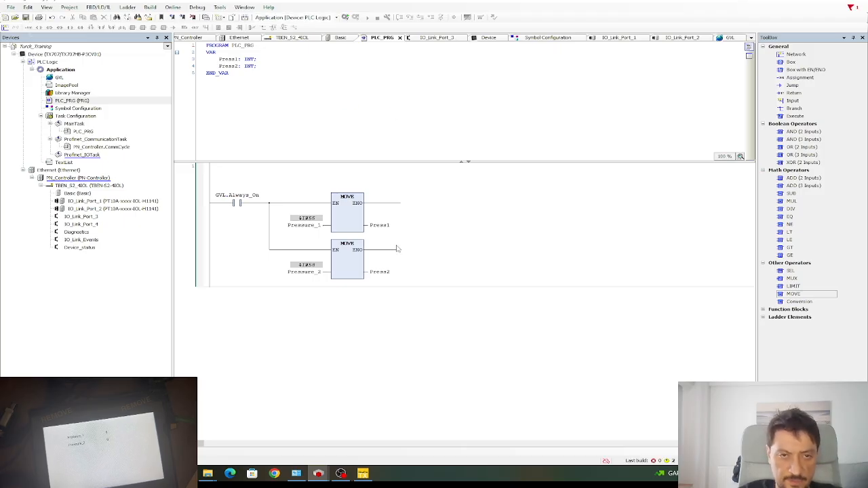
{"action": "left_click", "coordinate": [313, 104]}
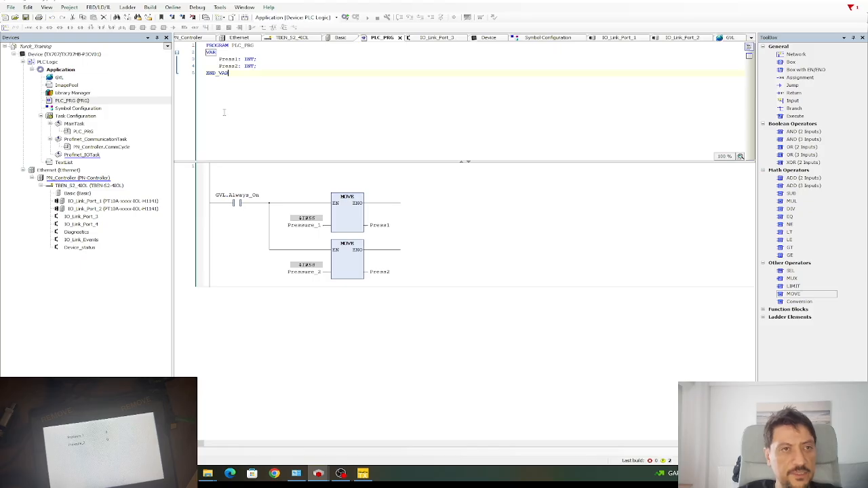
{"action": "double_click", "coordinate": [92, 201]}
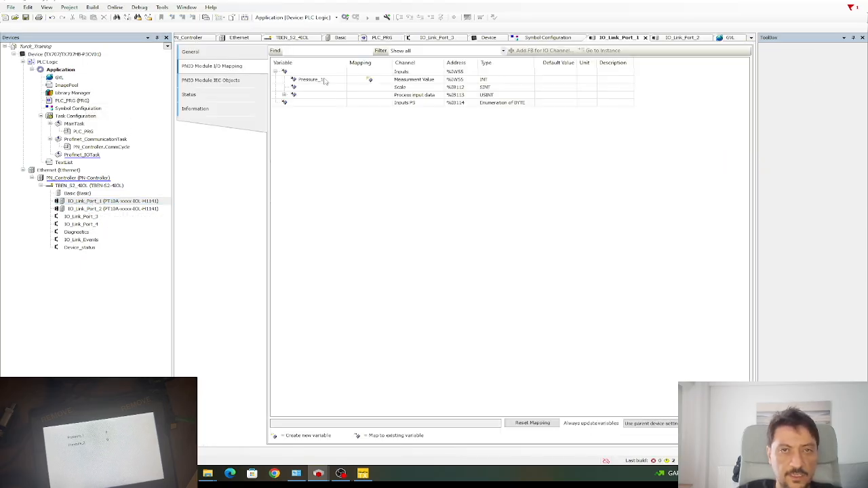
Verify the Pressure_1 row on IO_Link_Port_1's mapping, then return to the PLC_PRG ladder network.
{"action": "left_click", "coordinate": [373, 83]}
{"action": "left_click", "coordinate": [312, 80]}
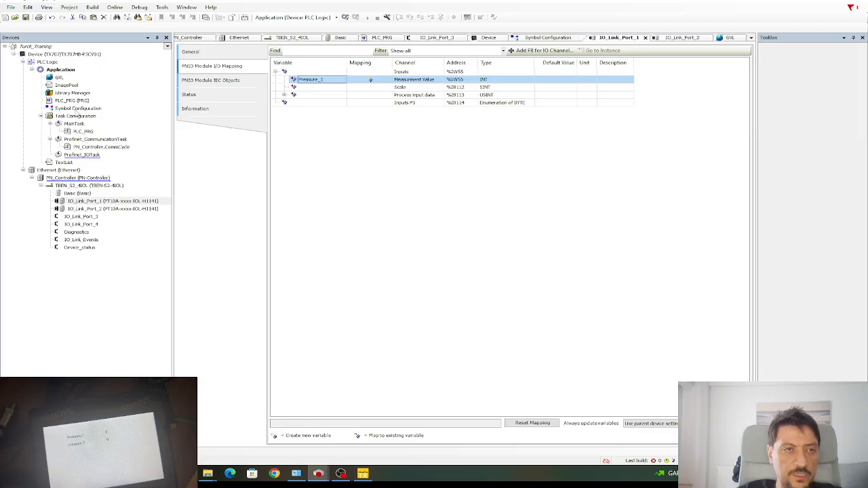
{"action": "double_click", "coordinate": [73, 100]}
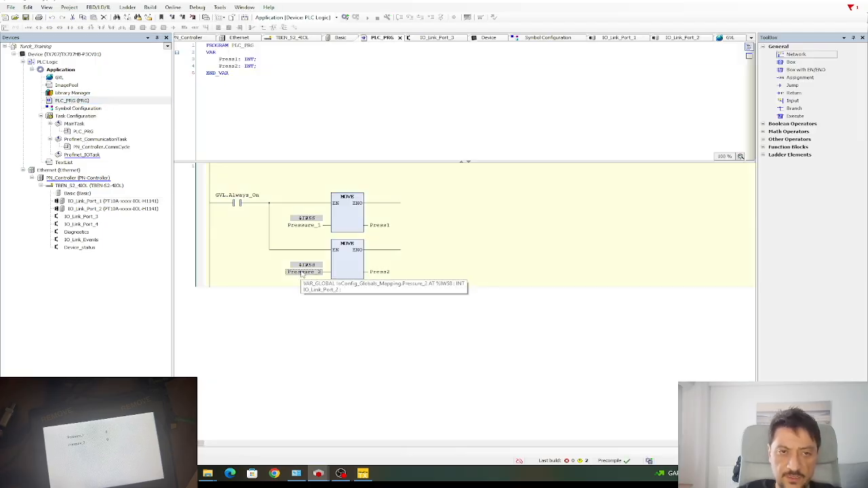
{"action": "left_click", "coordinate": [439, 250]}
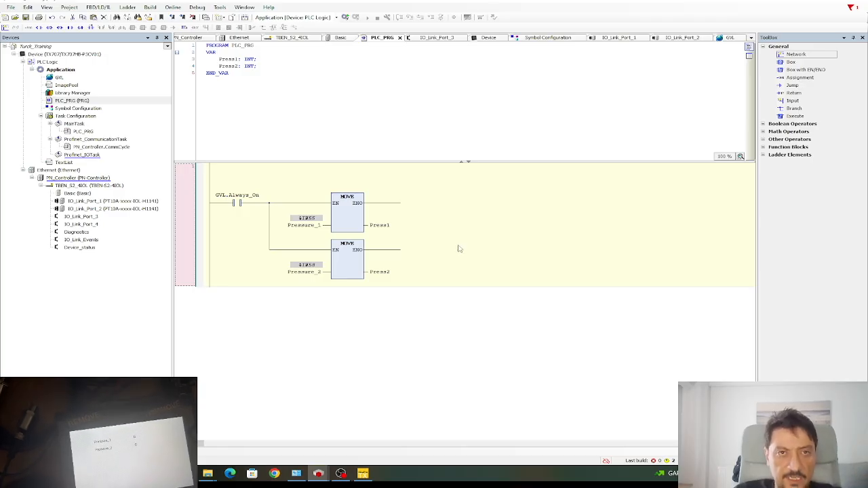
{"action": "left_click", "coordinate": [346, 296]}
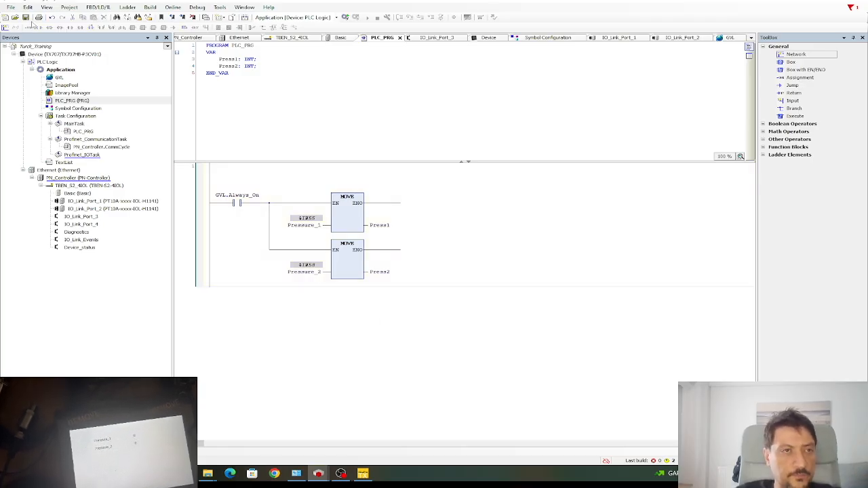
Log in to the controller with download so Press1 and Press2 show live pressures.
{"action": "left_click", "coordinate": [346, 17]}
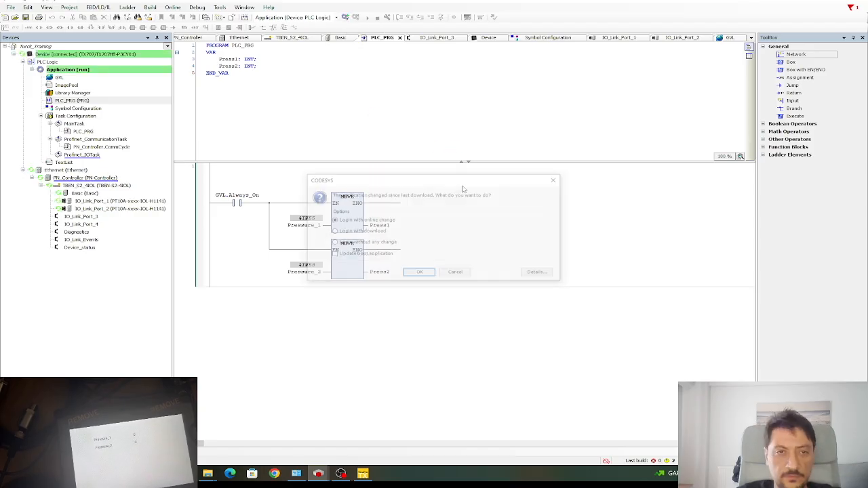
{"action": "left_click", "coordinate": [407, 274]}
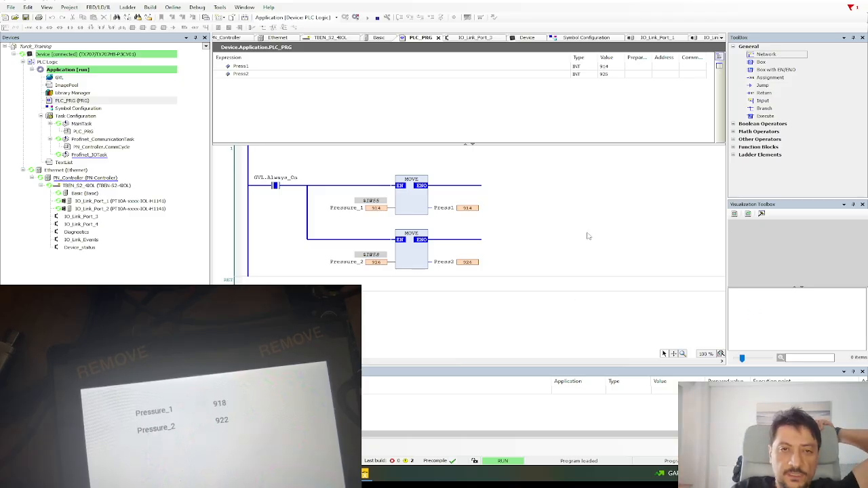
Return to TX VisuPro, check the Pressure_2 tag's properties and open the Trends editor.
{"action": "left_click", "coordinate": [365, 474]}
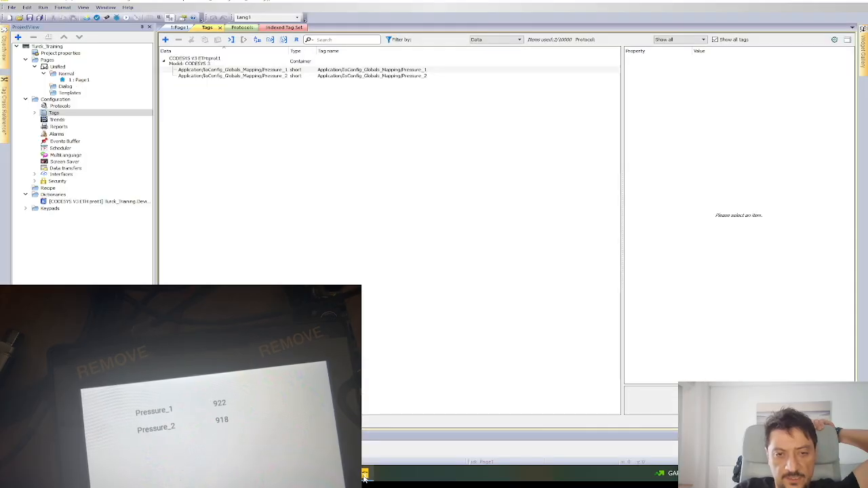
{"action": "left_click", "coordinate": [365, 476]}
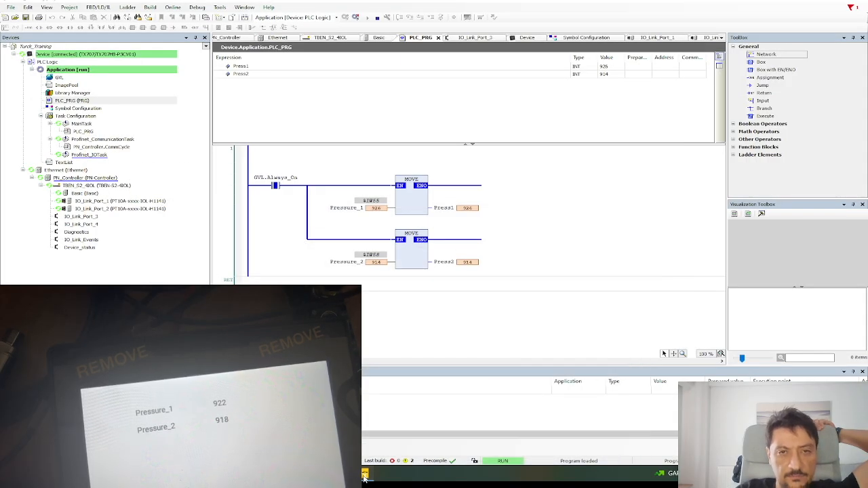
{"action": "left_click", "coordinate": [365, 475]}
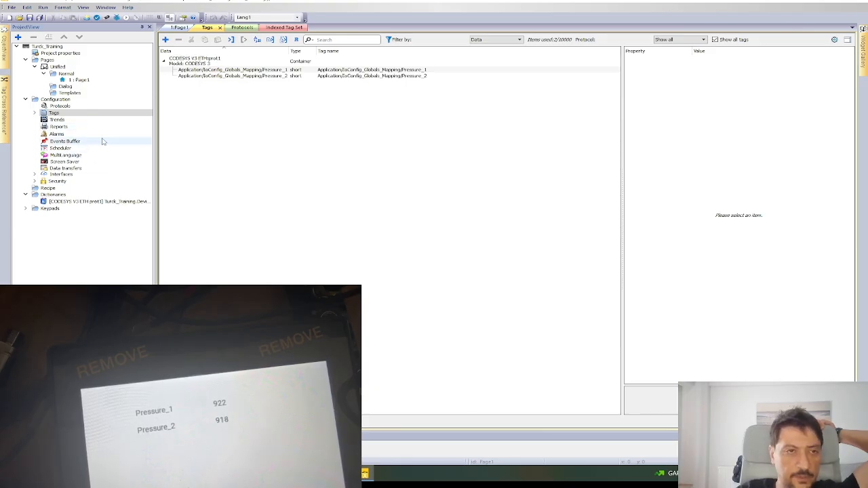
{"action": "left_click", "coordinate": [405, 76]}
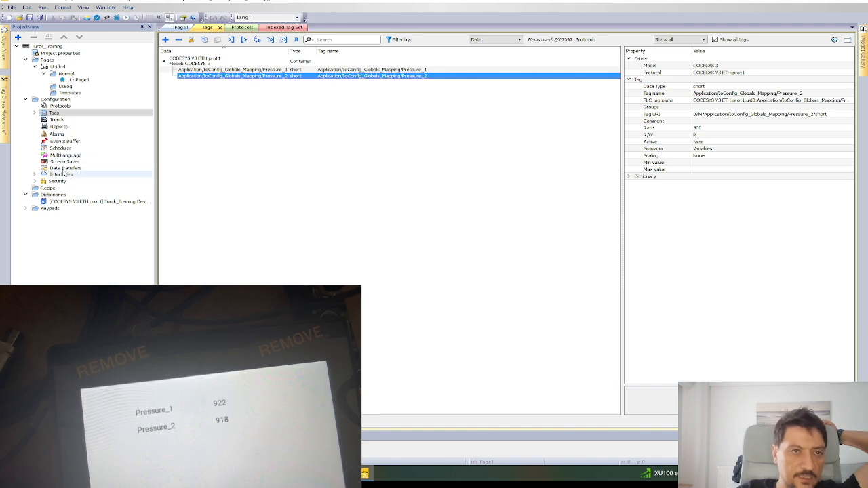
{"action": "left_click", "coordinate": [57, 120]}
{"action": "double_click", "coordinate": [57, 120]}
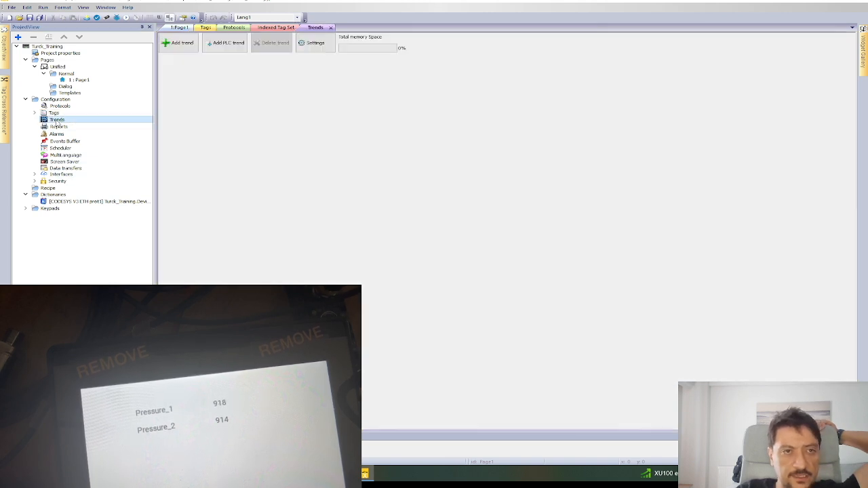
Add Trend1 stored on USB memory (USBMemory/) and add its first curve row.
{"action": "left_click", "coordinate": [180, 43]}
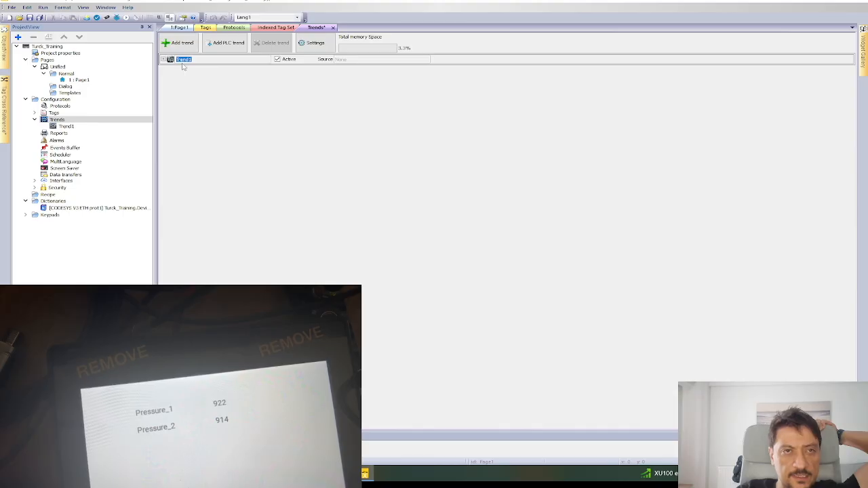
{"action": "left_click", "coordinate": [163, 60]}
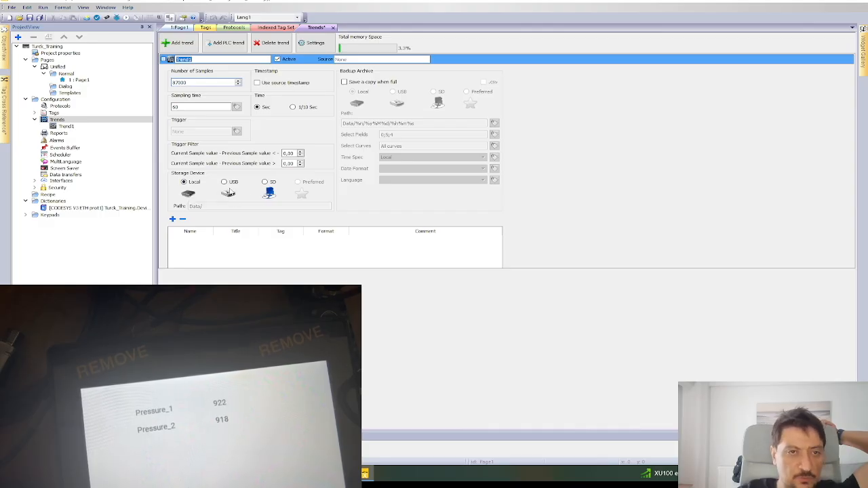
{"action": "left_click", "coordinate": [225, 182]}
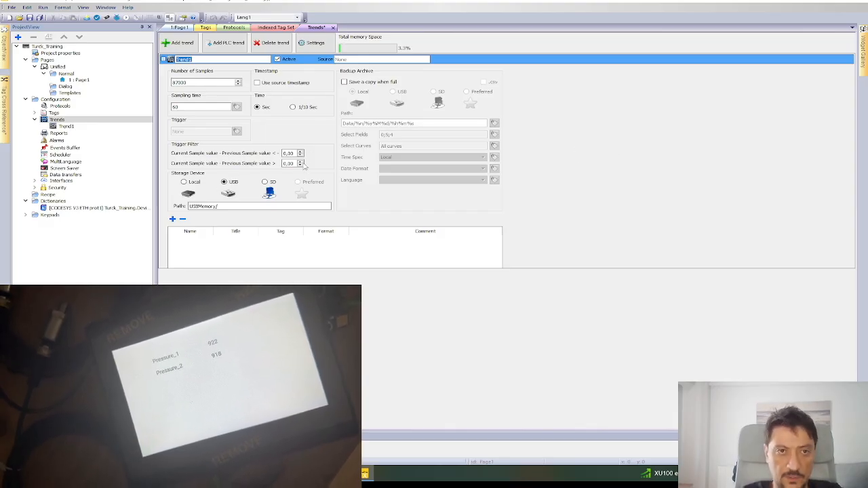
{"action": "left_click", "coordinate": [172, 219]}
Name and title the first curve pressure1 and link it to the Pressure_1 tag.
{"action": "double_click", "coordinate": [191, 243]}
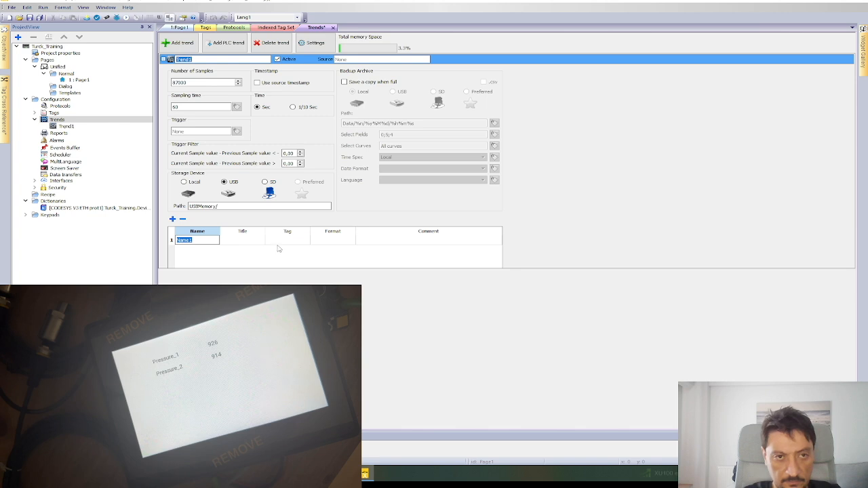
{"action": "type", "text": "pressure1"}
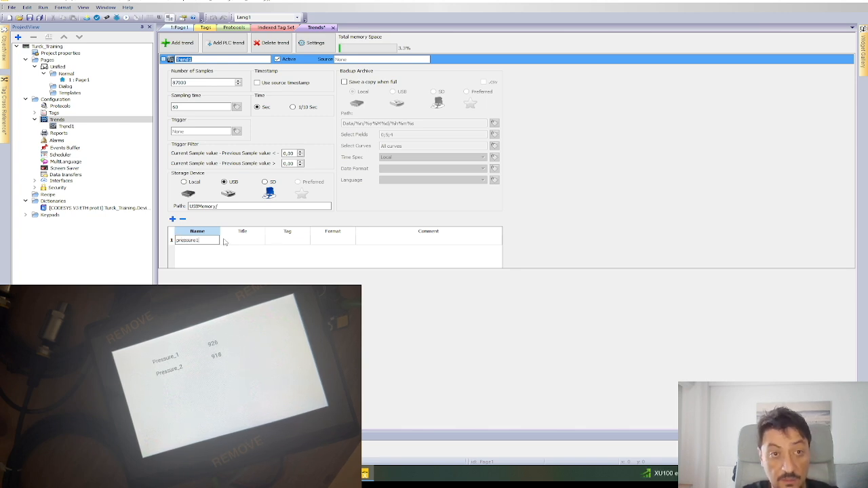
{"action": "double_click", "coordinate": [248, 240]}
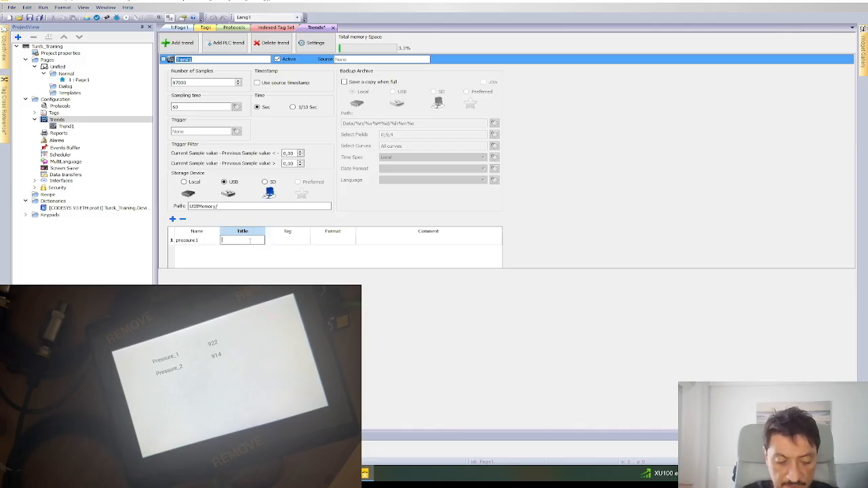
{"action": "type", "text": "pressure1"}
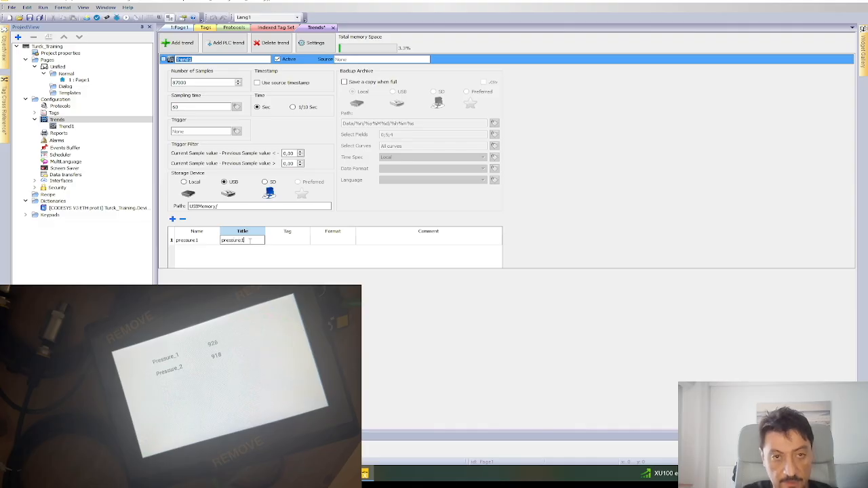
{"action": "left_click", "coordinate": [287, 243]}
{"action": "left_click", "coordinate": [305, 243]}
{"action": "double_click", "coordinate": [280, 181]}
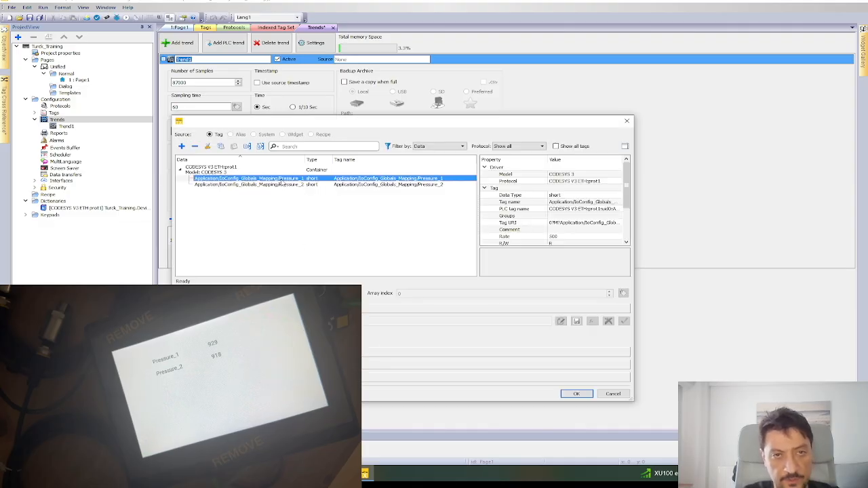
Set the first curve's format to Numeric.
{"action": "left_click", "coordinate": [341, 242]}
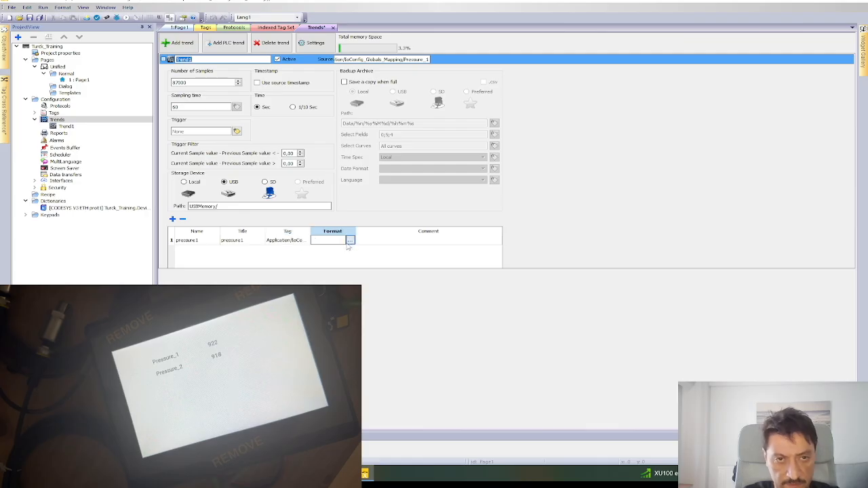
{"action": "left_click", "coordinate": [349, 242]}
{"action": "left_click", "coordinate": [430, 271]}
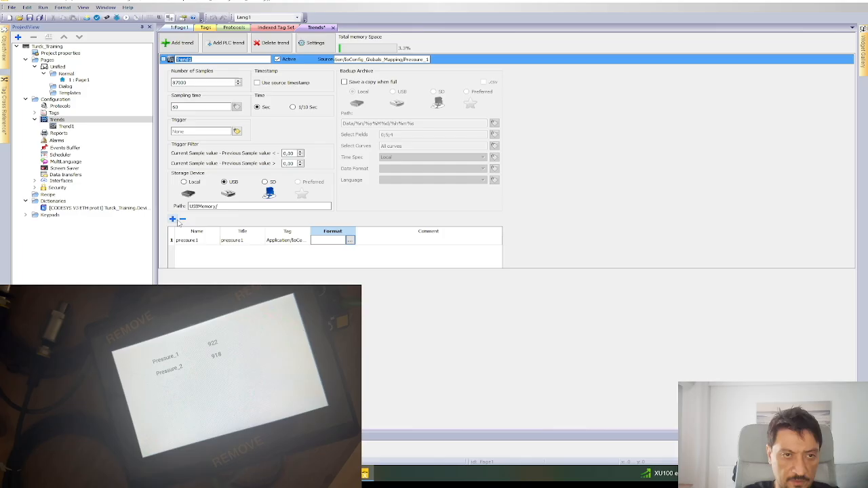
{"action": "left_click", "coordinate": [349, 241]}
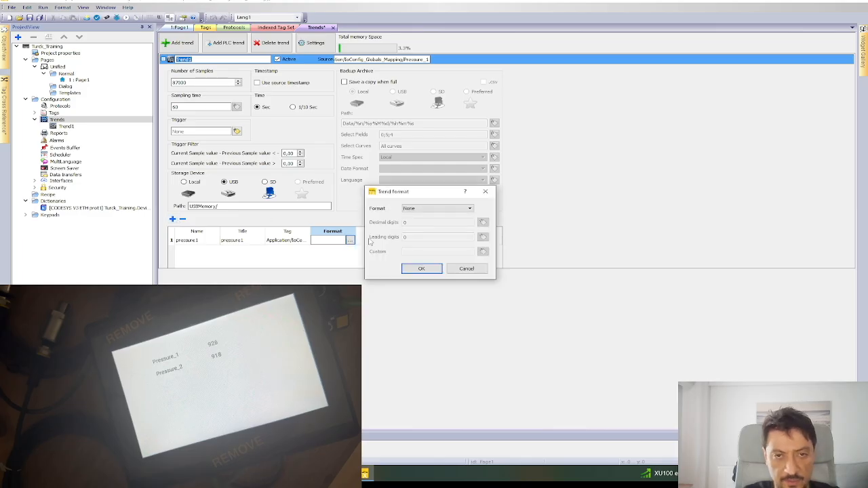
{"action": "left_click", "coordinate": [420, 210]}
{"action": "left_click", "coordinate": [414, 220]}
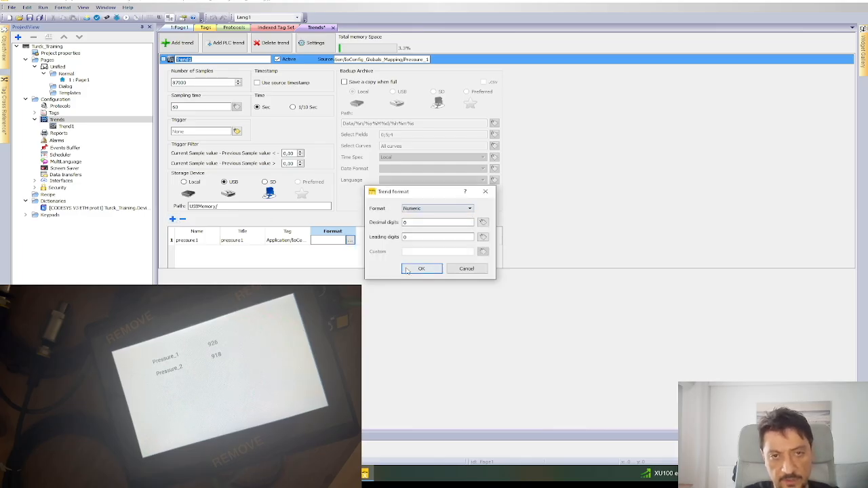
{"action": "left_click", "coordinate": [422, 268]}
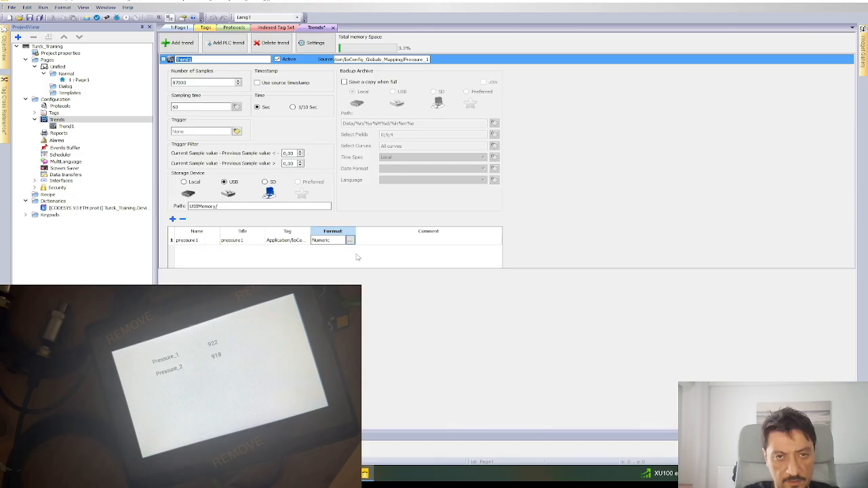
Add a second curve named and titled pressure2, linked to the Pressure_2 tag.
{"action": "left_click", "coordinate": [173, 219]}
{"action": "double_click", "coordinate": [196, 249]}
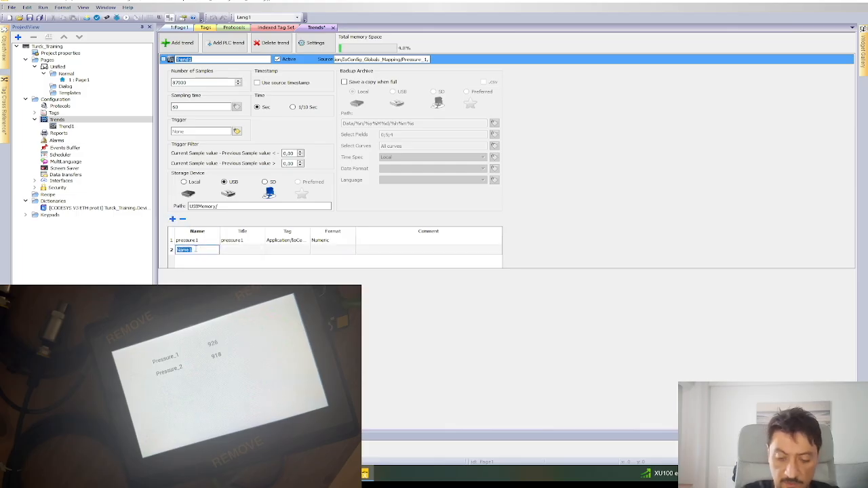
{"action": "type", "text": "pre"}
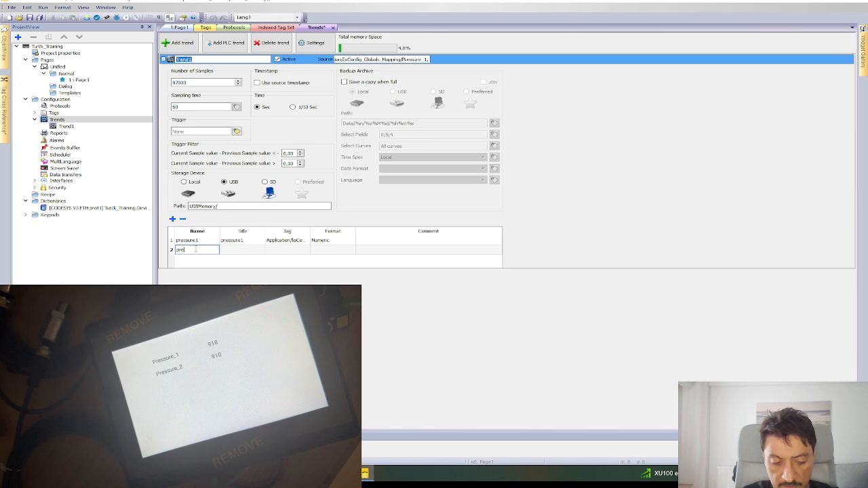
{"action": "type", "text": "ssure2"}
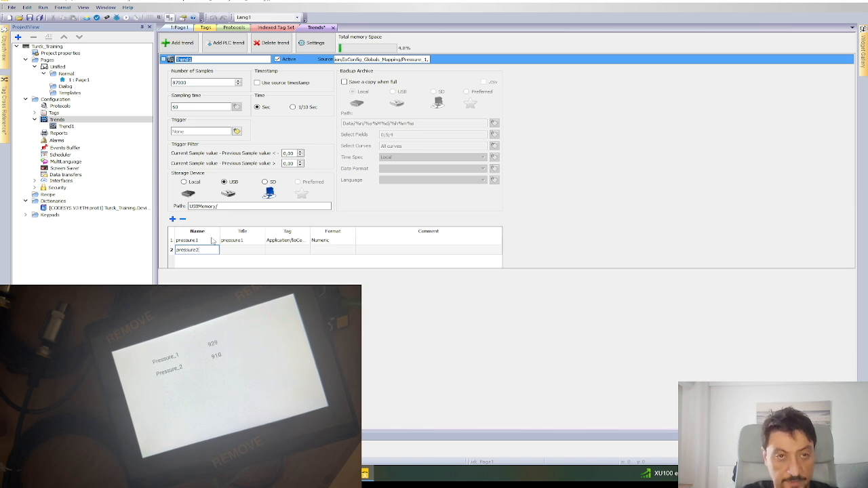
{"action": "double_click", "coordinate": [246, 250]}
{"action": "type", "text": "pressure2"}
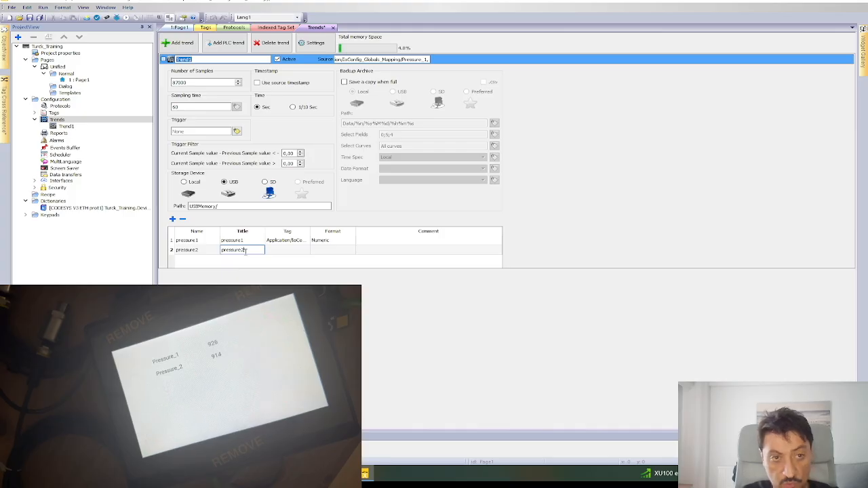
{"action": "double_click", "coordinate": [296, 250]}
{"action": "left_click", "coordinate": [305, 249]}
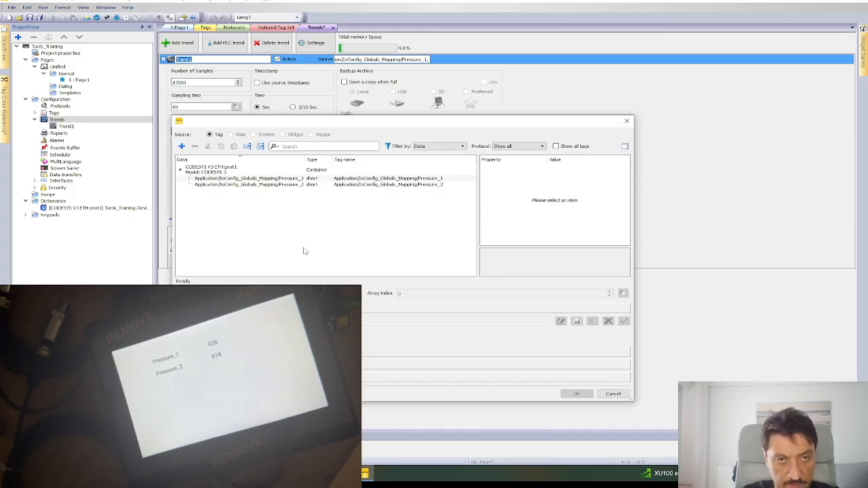
{"action": "left_click", "coordinate": [297, 185]}
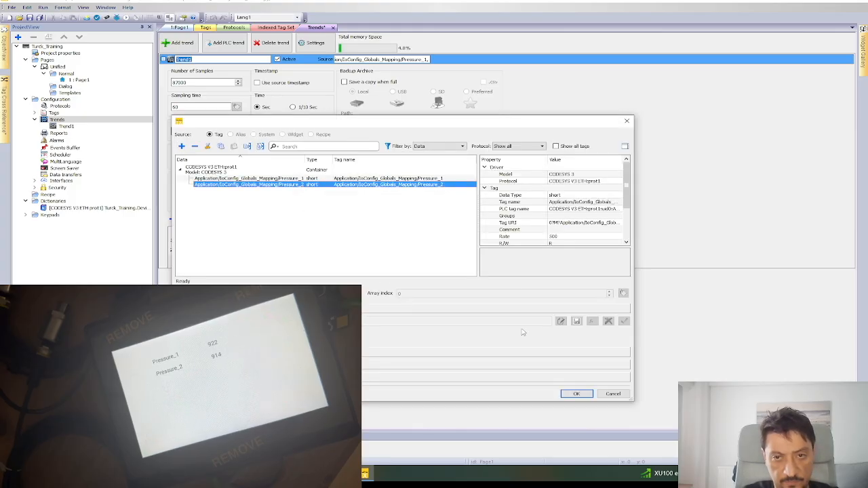
{"action": "left_click", "coordinate": [575, 394]}
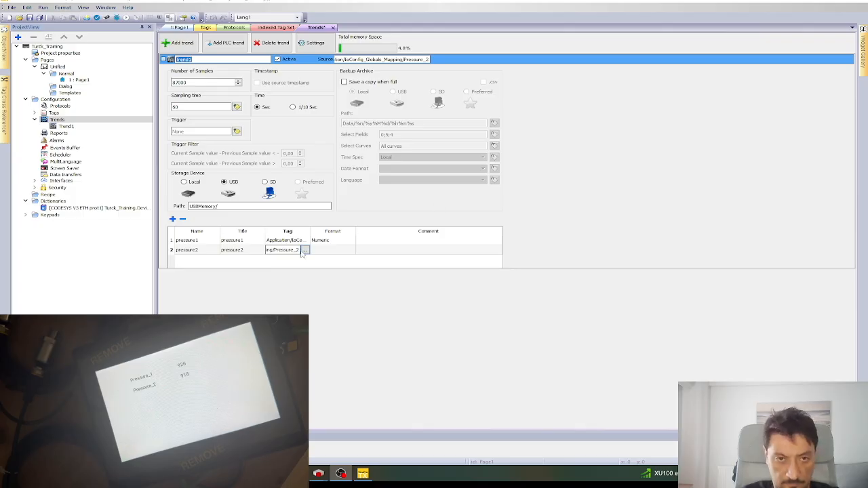
Set the second curve's format to Numeric.
{"action": "left_click", "coordinate": [333, 249]}
{"action": "left_click", "coordinate": [350, 251]}
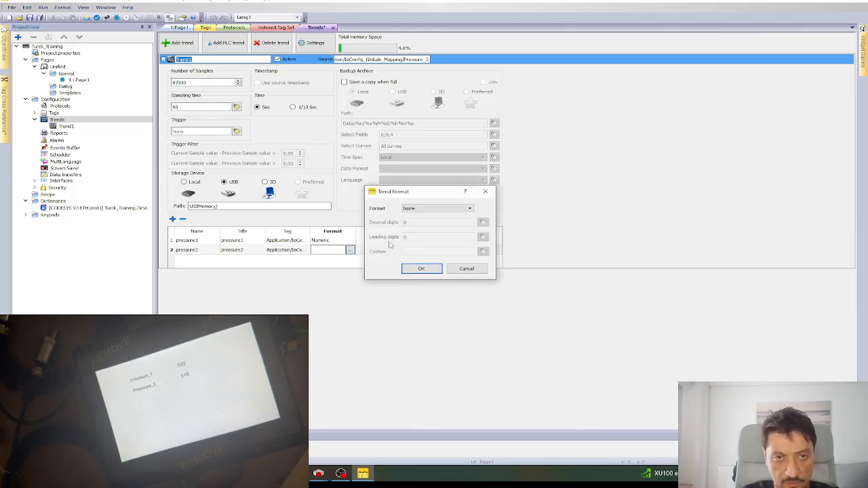
{"action": "left_click", "coordinate": [428, 209]}
{"action": "left_click", "coordinate": [429, 222]}
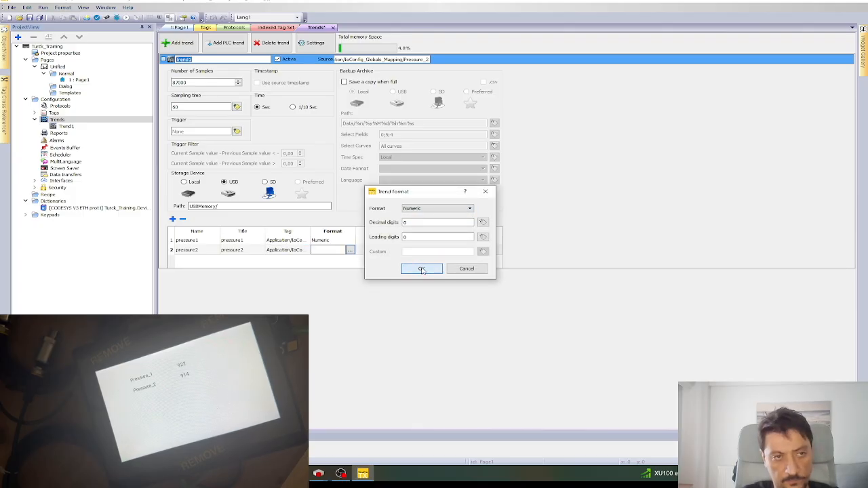
{"action": "left_click", "coordinate": [420, 269]}
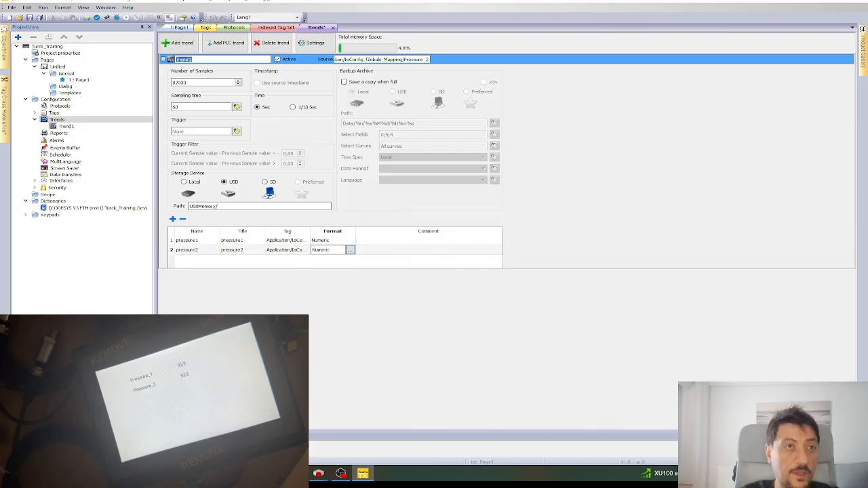
Save the project, open Page1 and move the pressure labels and readouts to the top-left.
{"action": "key", "text": "ctrl+s"}
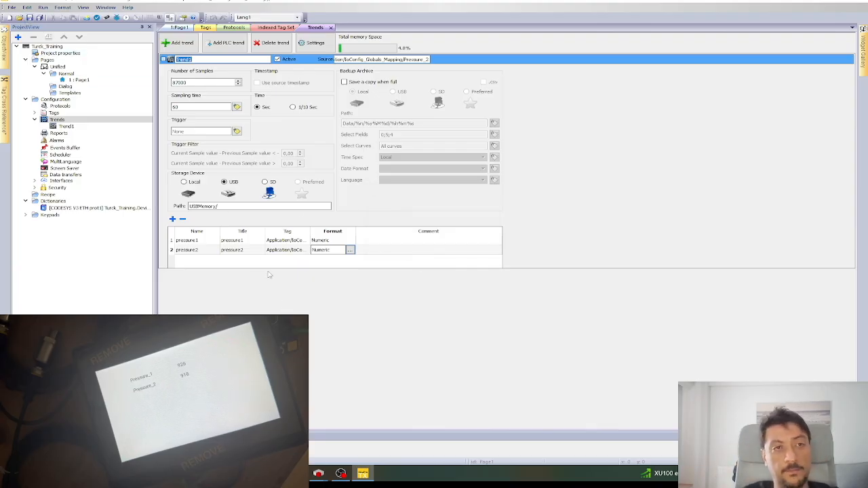
{"action": "left_click", "coordinate": [78, 80]}
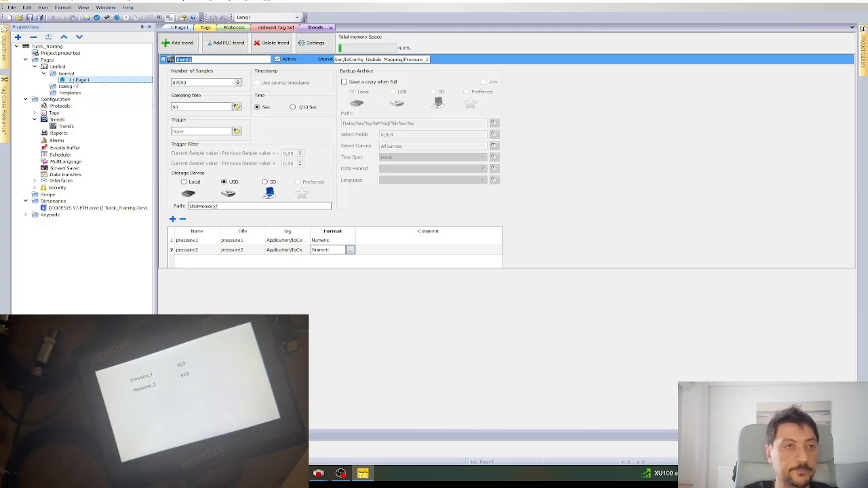
{"action": "double_click", "coordinate": [76, 81]}
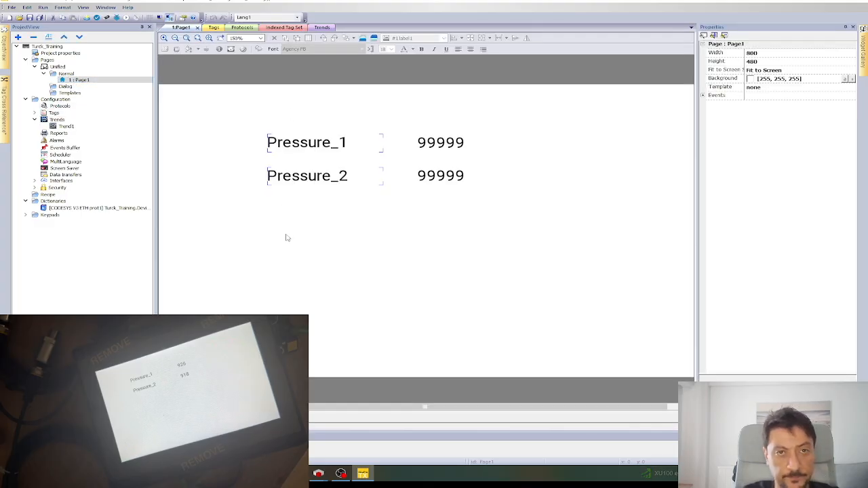
{"action": "left_click_drag", "start_coordinate": [240, 126], "coordinate": [479, 203]}
{"action": "left_click_drag", "start_coordinate": [270, 146], "coordinate": [170, 99]}
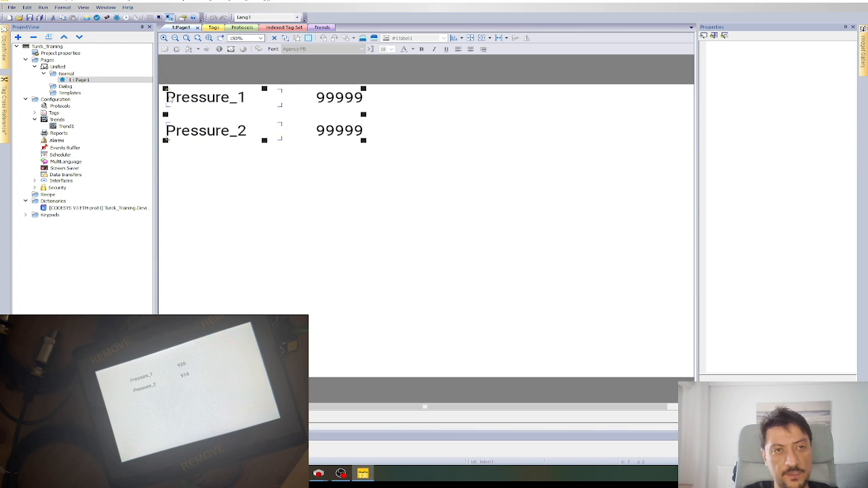
{"action": "left_click", "coordinate": [315, 255]}
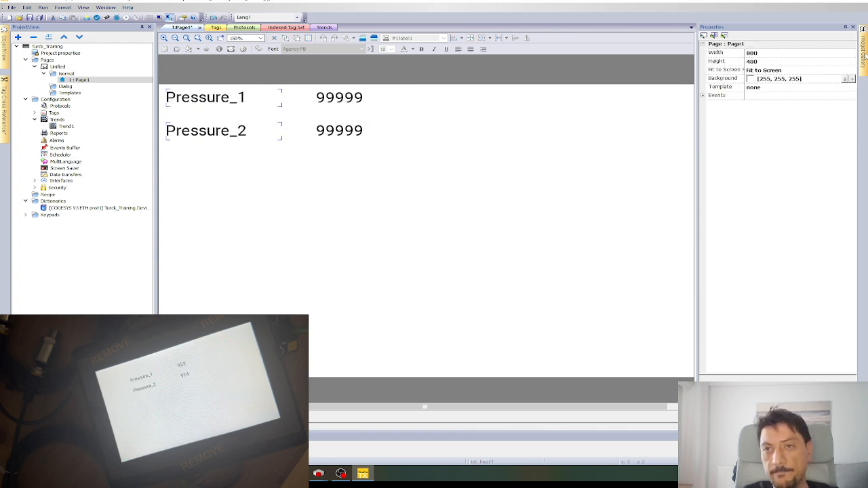
Switch the Widget Gallery category to Trends/Graphs.
{"action": "mouse_move", "coordinate": [865, 55]}
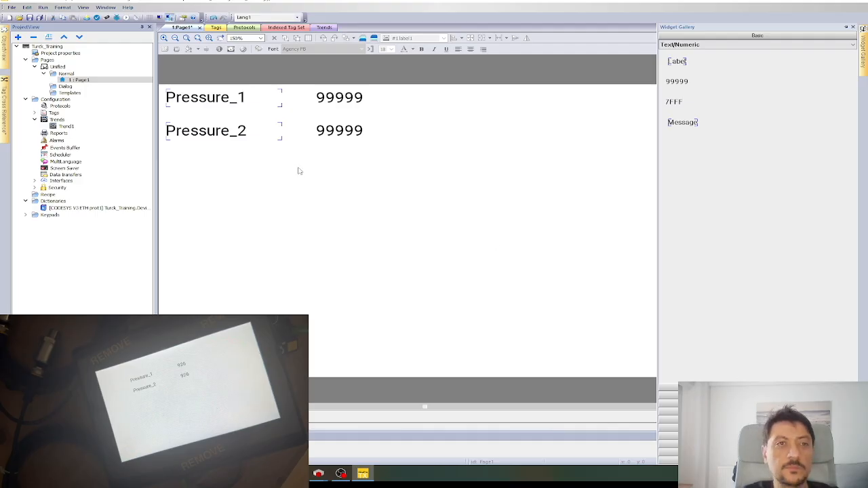
{"action": "left_click", "coordinate": [74, 127]}
{"action": "left_click", "coordinate": [69, 131]}
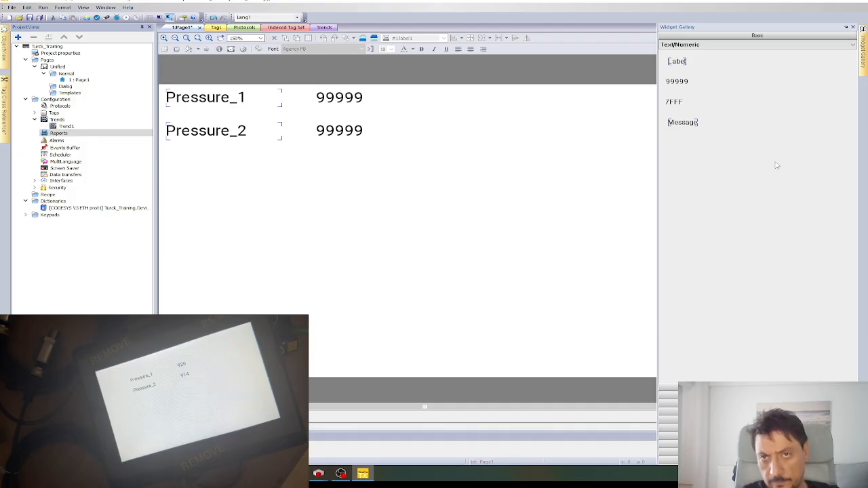
{"action": "left_click", "coordinate": [854, 45]}
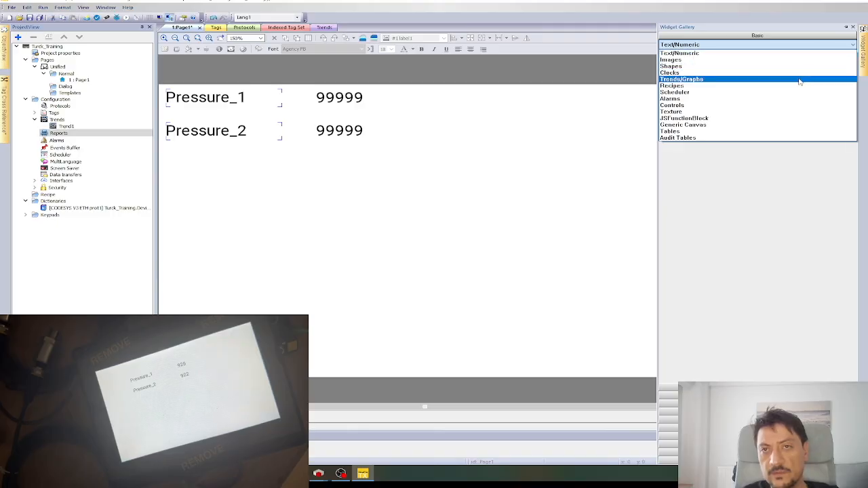
{"action": "left_click", "coordinate": [777, 53]}
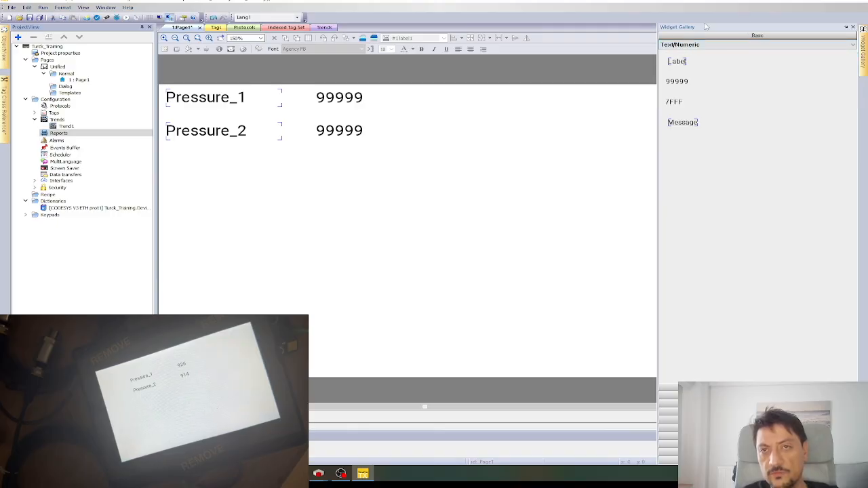
{"action": "left_click", "coordinate": [780, 44]}
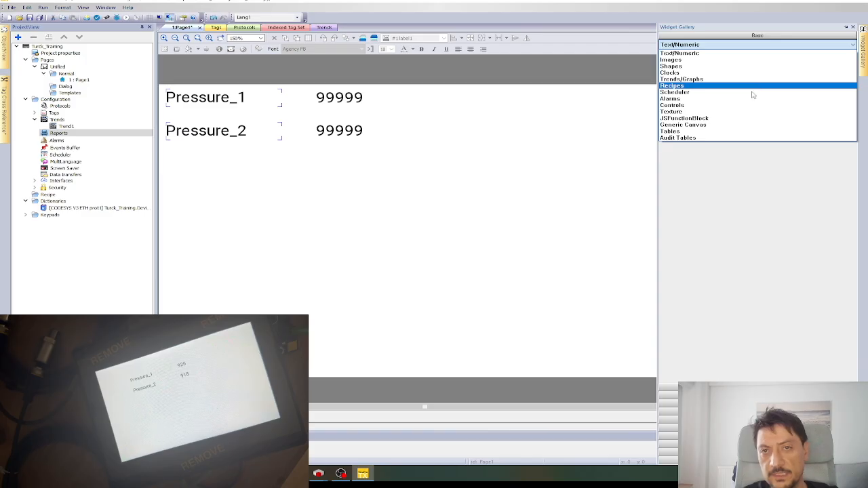
{"action": "left_click", "coordinate": [770, 53]}
{"action": "left_click", "coordinate": [775, 45]}
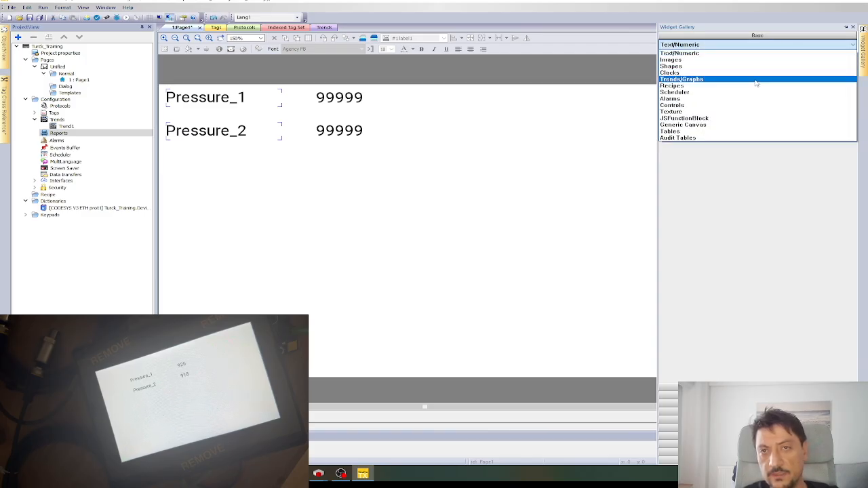
{"action": "left_click", "coordinate": [754, 80]}
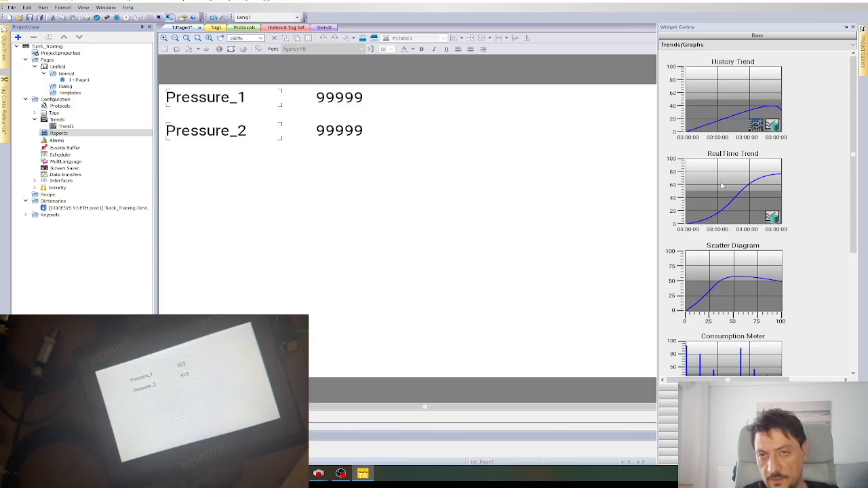
Place a RealTime Trend chart below the pressure readouts and enlarge it.
{"action": "left_click_drag", "start_coordinate": [724, 188], "coordinate": [326, 208]}
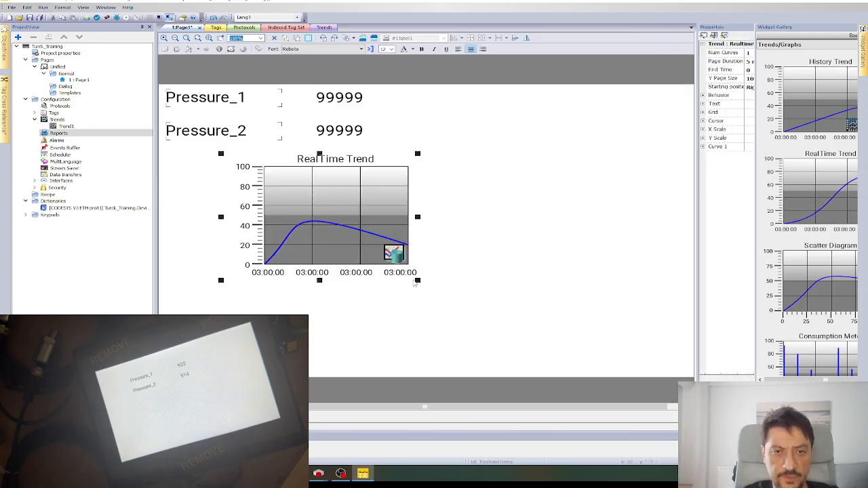
{"action": "left_click_drag", "start_coordinate": [418, 280], "coordinate": [623, 355]}
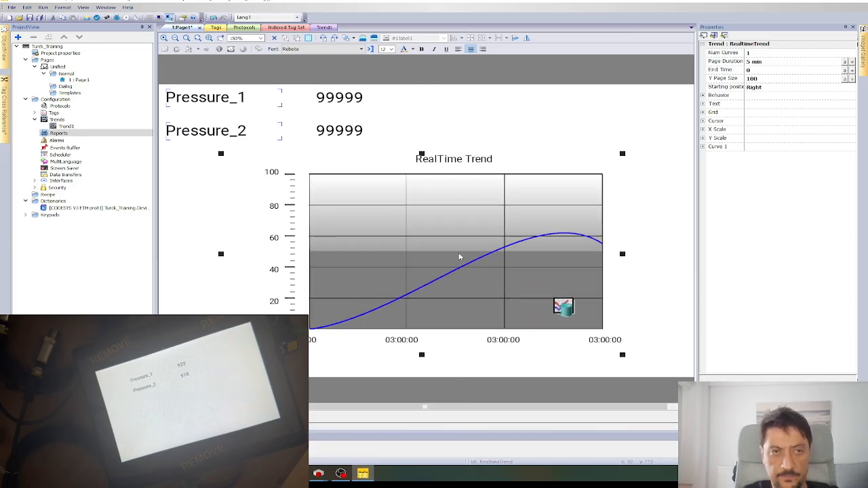
{"action": "left_click_drag", "start_coordinate": [487, 270], "coordinate": [466, 273]}
{"action": "left_click_drag", "start_coordinate": [599, 357], "coordinate": [614, 361]}
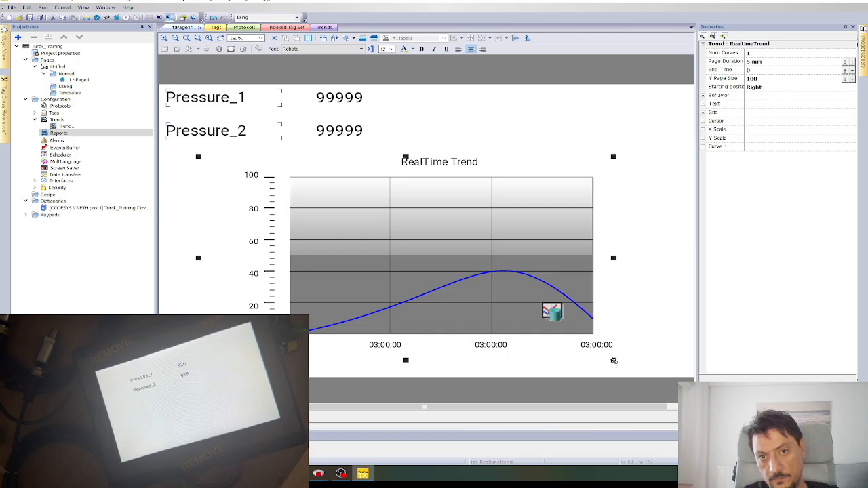
Inspect the trend chart's plot area, Y axis, title and curve.
{"action": "double_click", "coordinate": [553, 310]}
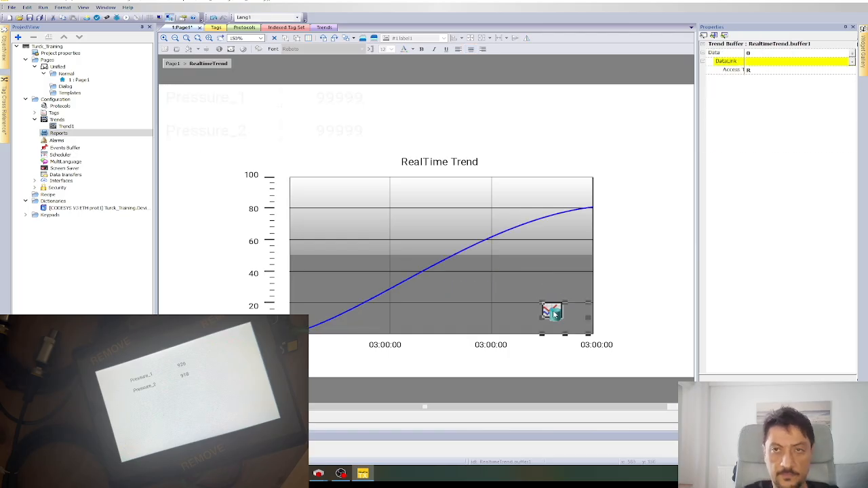
{"action": "left_click", "coordinate": [372, 217]}
{"action": "left_click", "coordinate": [264, 187]}
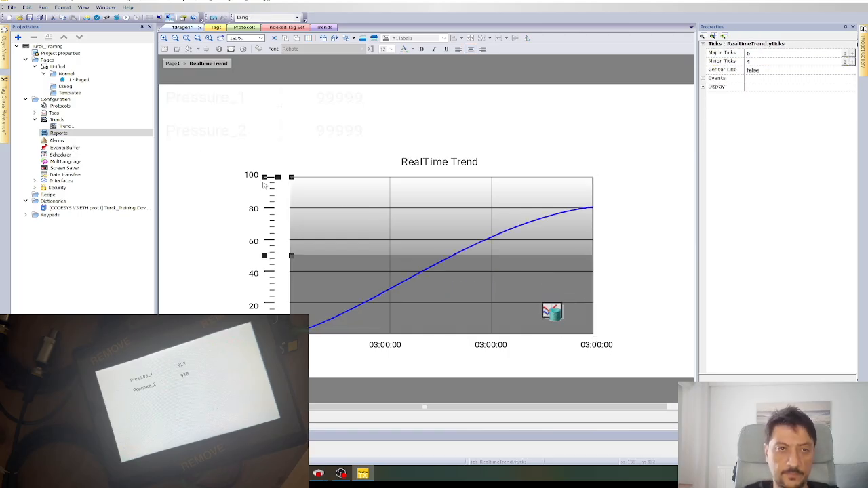
{"action": "left_click", "coordinate": [416, 170]}
{"action": "left_click", "coordinate": [418, 216]}
{"action": "left_click", "coordinate": [447, 262]}
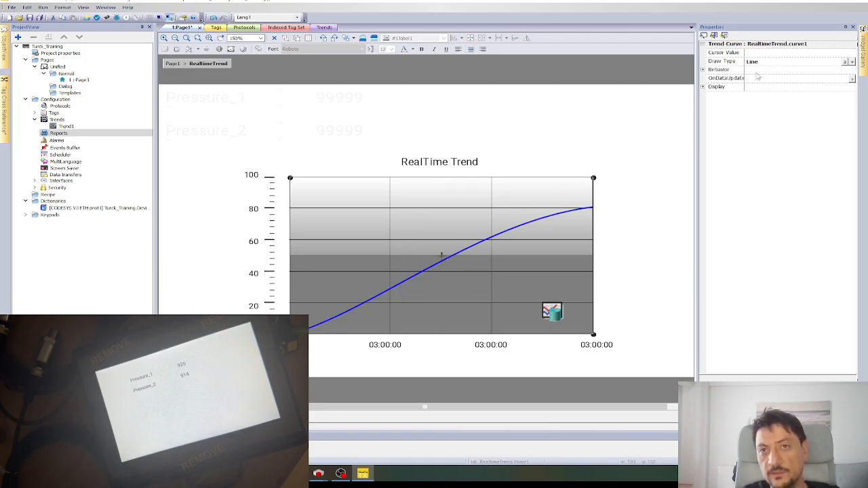
{"action": "left_click", "coordinate": [588, 268]}
{"action": "left_click", "coordinate": [607, 271]}
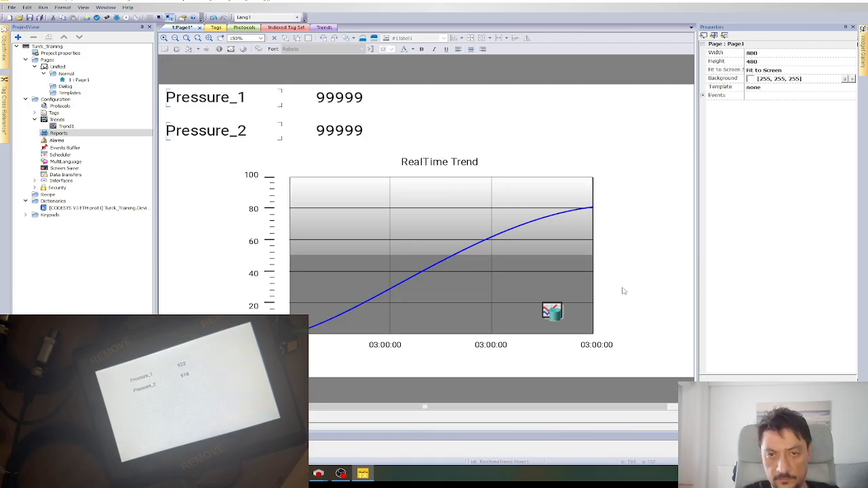
Stretch the RealTime Trend chart wider to the right and reselect it.
{"action": "left_click", "coordinate": [601, 346]}
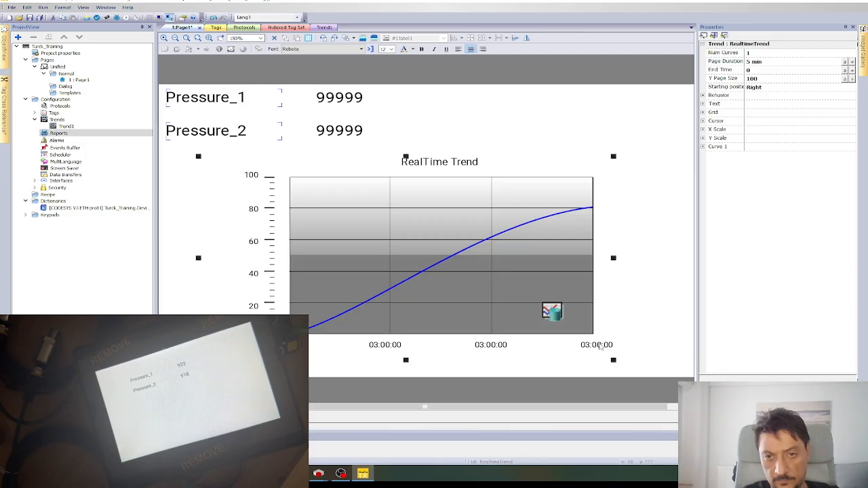
{"action": "left_click", "coordinate": [515, 293]}
{"action": "left_click", "coordinate": [552, 311]}
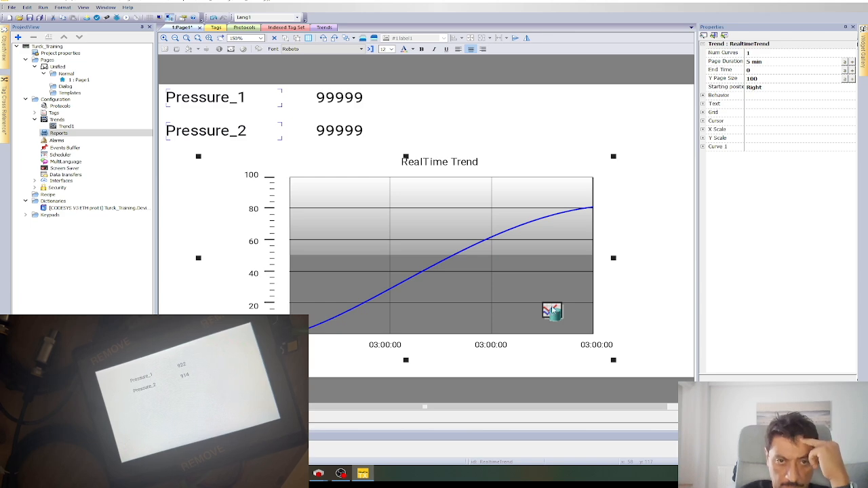
{"action": "left_click_drag", "start_coordinate": [614, 258], "coordinate": [655, 262]}
{"action": "left_click", "coordinate": [657, 262]}
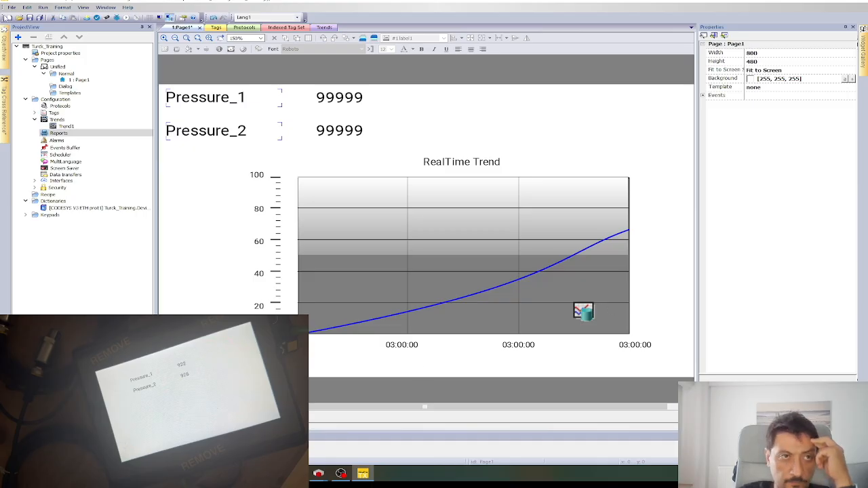
{"action": "left_click", "coordinate": [10, 8]}
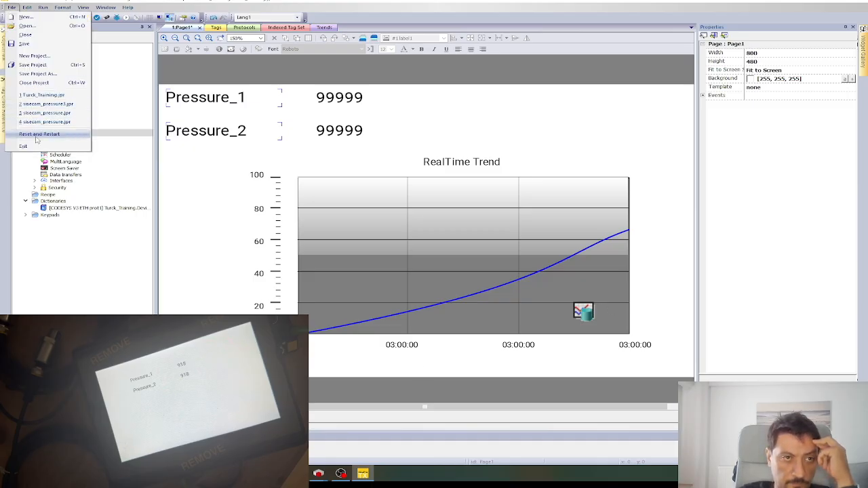
{"action": "left_click", "coordinate": [675, 26]}
{"action": "left_click", "coordinate": [555, 217]}
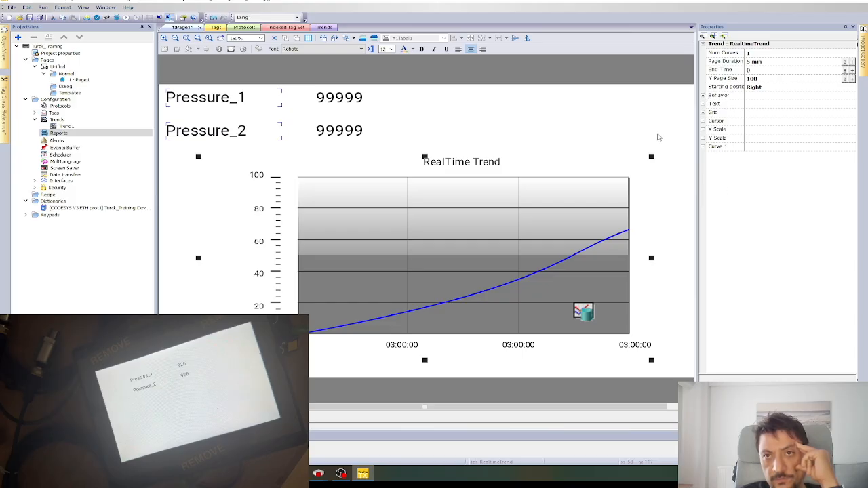
{"action": "left_click", "coordinate": [632, 122]}
{"action": "left_click", "coordinate": [506, 245]}
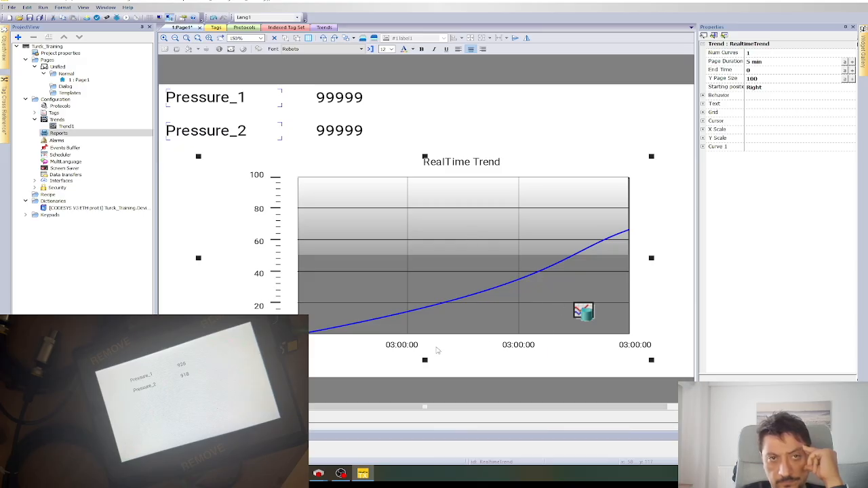
Browse the trend buffer's DataLink tags, viewing system variables and PLC tags, without linking one.
{"action": "double_click", "coordinate": [585, 312]}
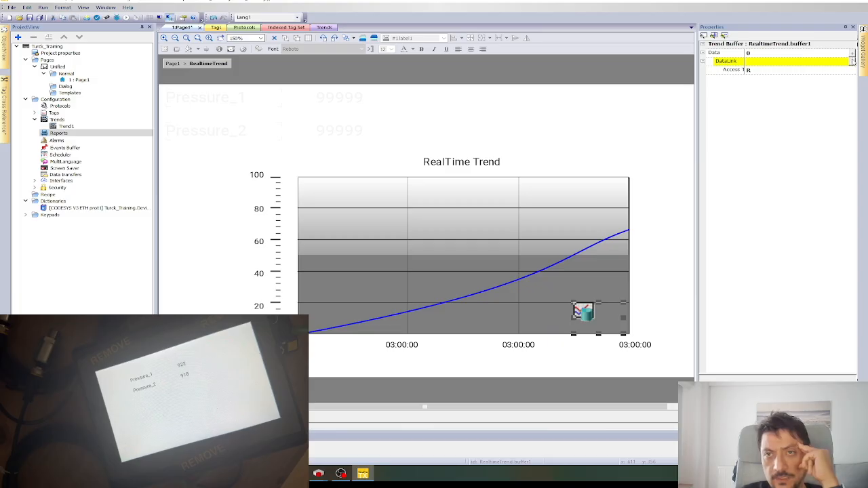
{"action": "left_click", "coordinate": [853, 55]}
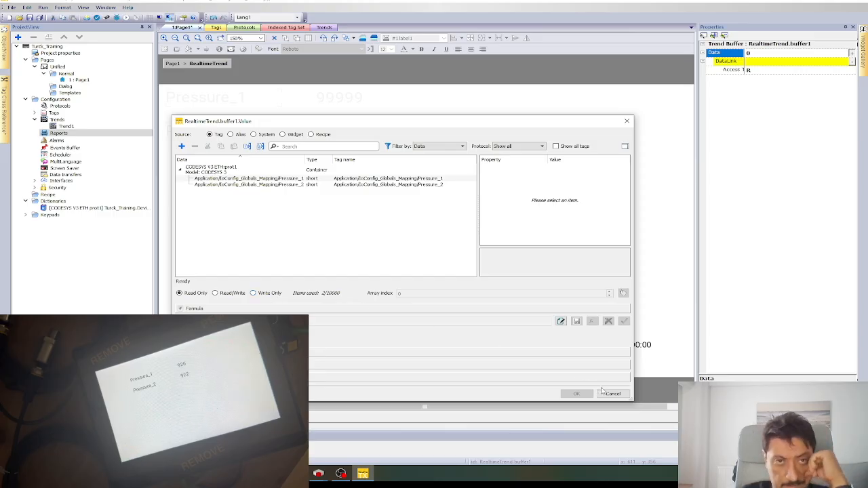
{"action": "left_click", "coordinate": [612, 393]}
{"action": "left_click", "coordinate": [589, 311]}
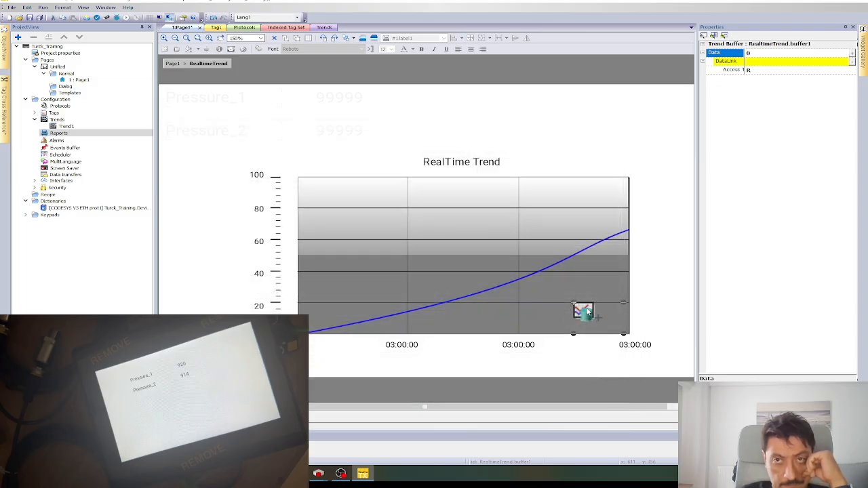
{"action": "left_click", "coordinate": [582, 308]}
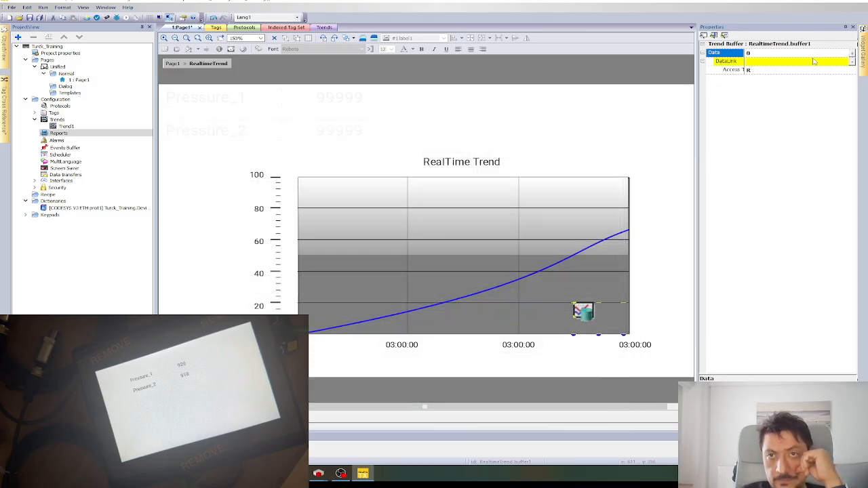
{"action": "left_click", "coordinate": [852, 63]}
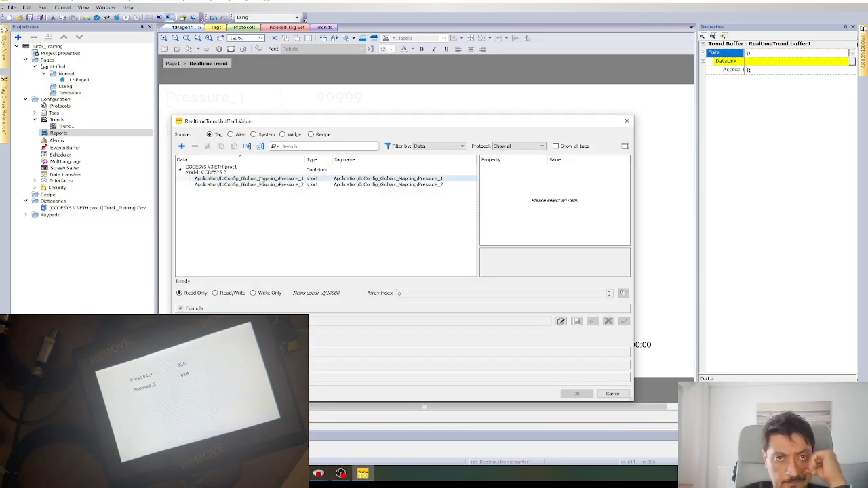
{"action": "left_click", "coordinate": [259, 135]}
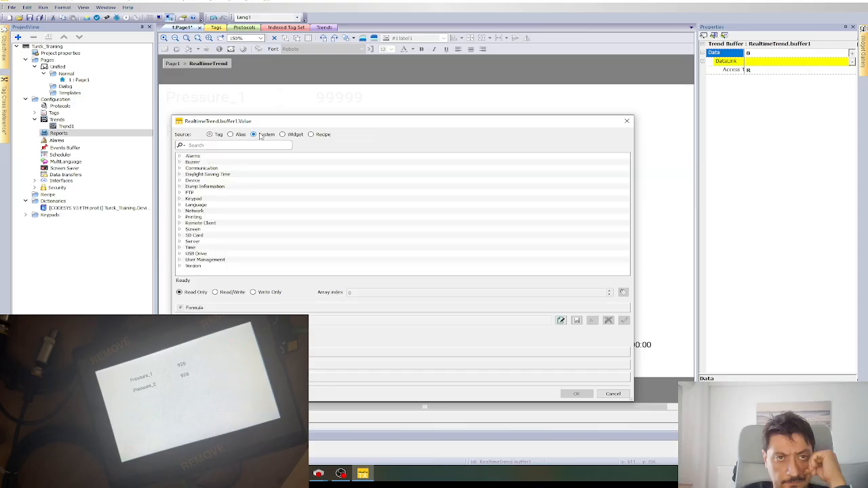
{"action": "left_click", "coordinate": [211, 135]}
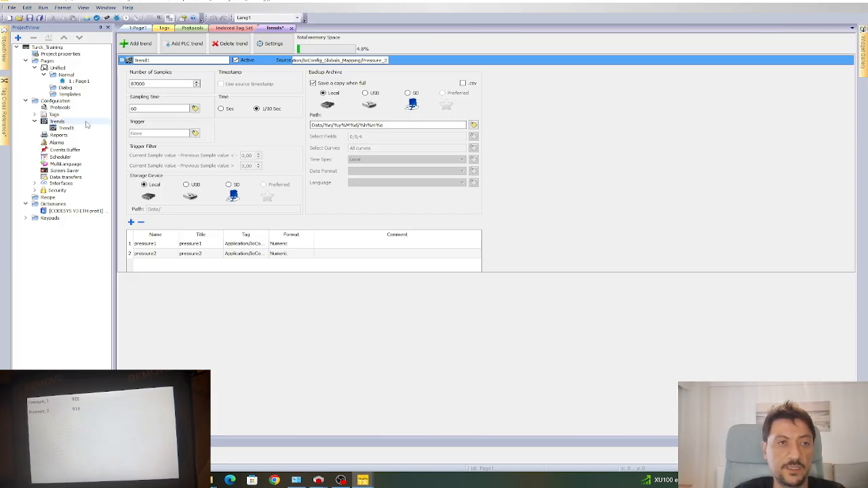
Change Trend1's Number of Samples from 87000 to 999999.
{"action": "left_click", "coordinate": [66, 128]}
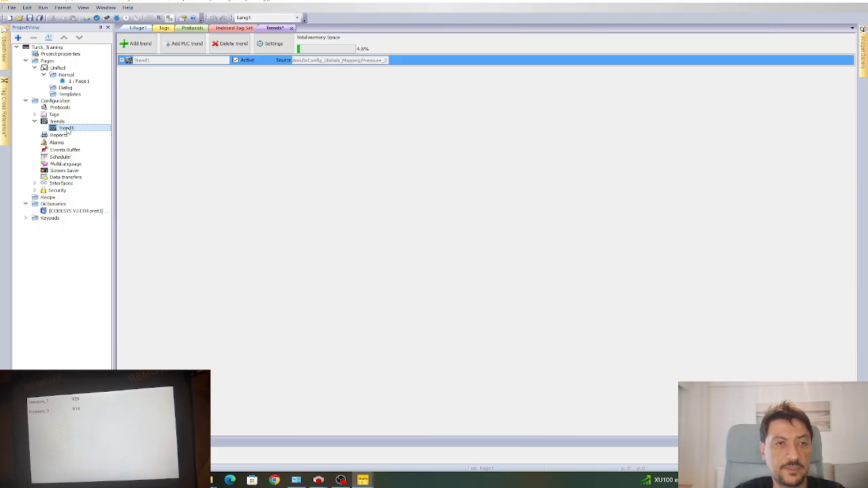
{"action": "double_click", "coordinate": [68, 129]}
{"action": "left_click_drag", "start_coordinate": [160, 83], "coordinate": [105, 83]}
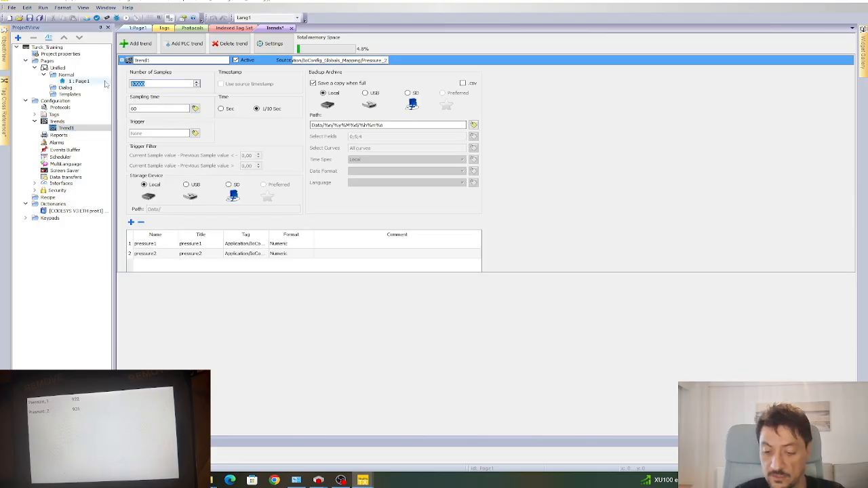
{"action": "type", "text": "999999"}
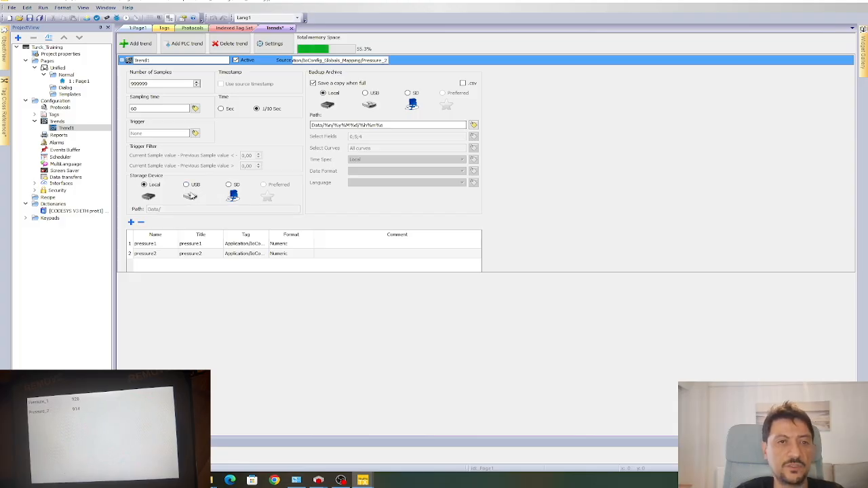
Keep Trend1's data stored locally and set the Backup Archive storage to SD.
{"action": "left_click", "coordinate": [186, 186]}
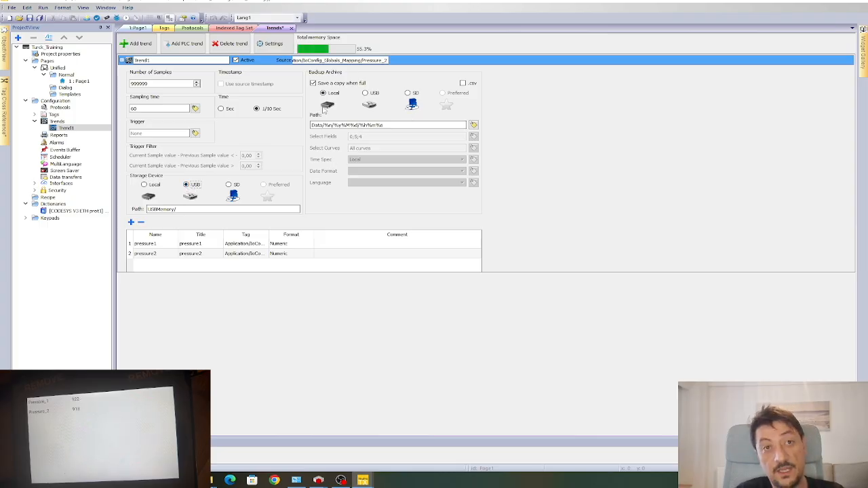
{"action": "left_click", "coordinate": [144, 185]}
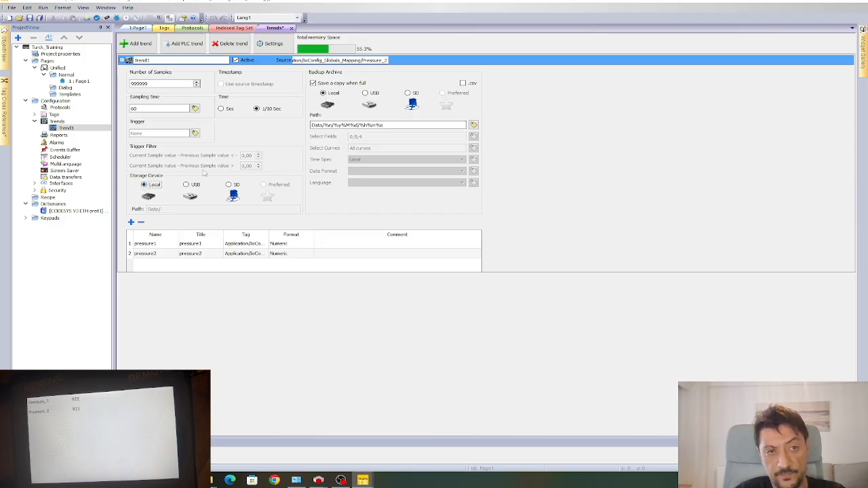
{"action": "left_click", "coordinate": [366, 93]}
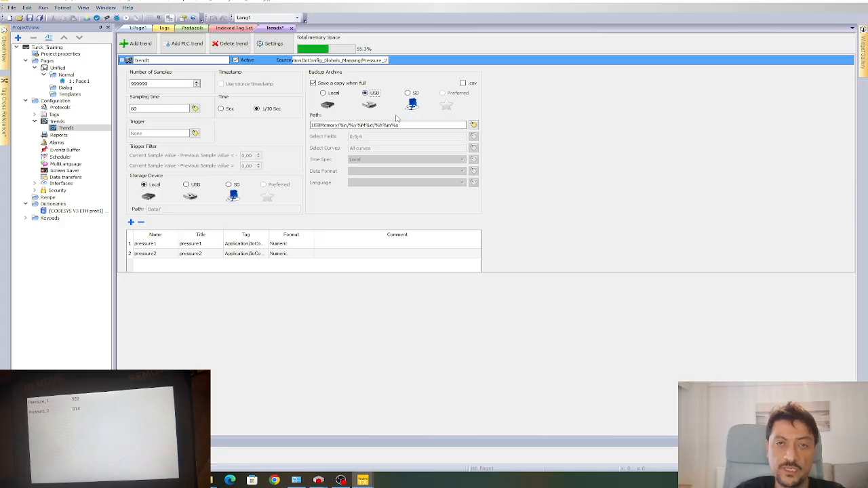
{"action": "left_click", "coordinate": [409, 93]}
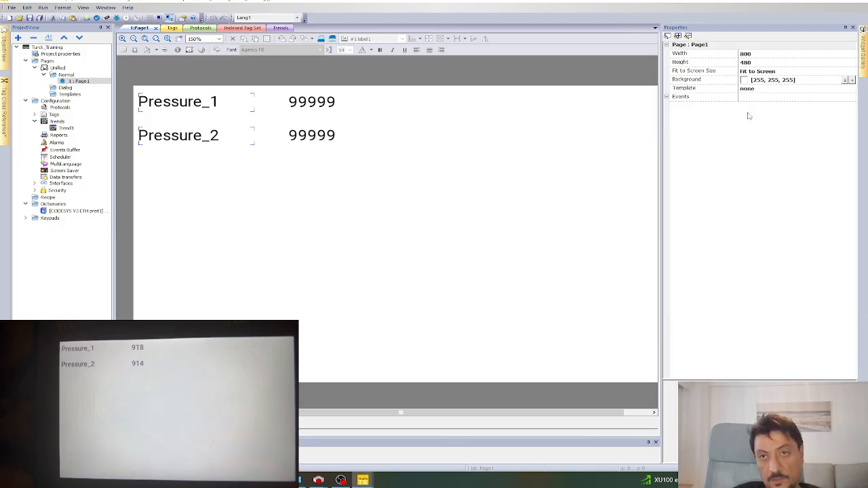
Place a History Trend chart below Pressure_2 and resize it wide, aligned with the labels.
{"action": "left_click", "coordinate": [863, 58]}
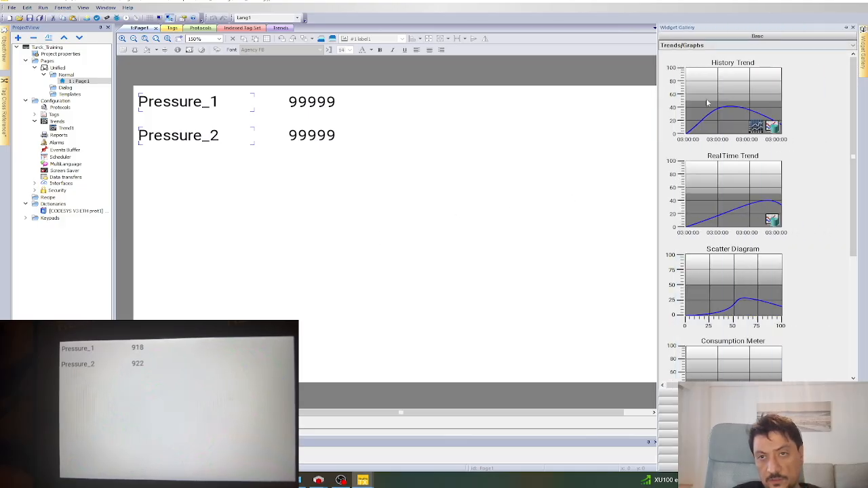
{"action": "left_click_drag", "start_coordinate": [742, 90], "coordinate": [228, 193]}
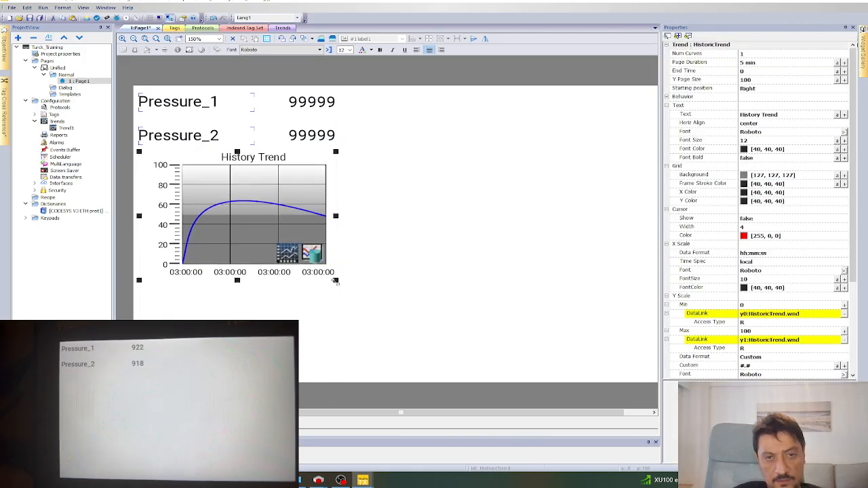
{"action": "left_click_drag", "start_coordinate": [343, 284], "coordinate": [653, 386]}
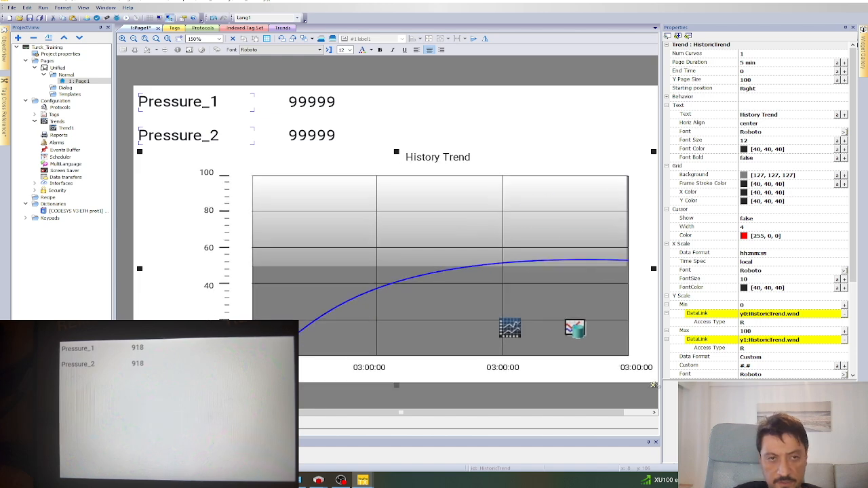
{"action": "left_click_drag", "start_coordinate": [387, 225], "coordinate": [327, 229]}
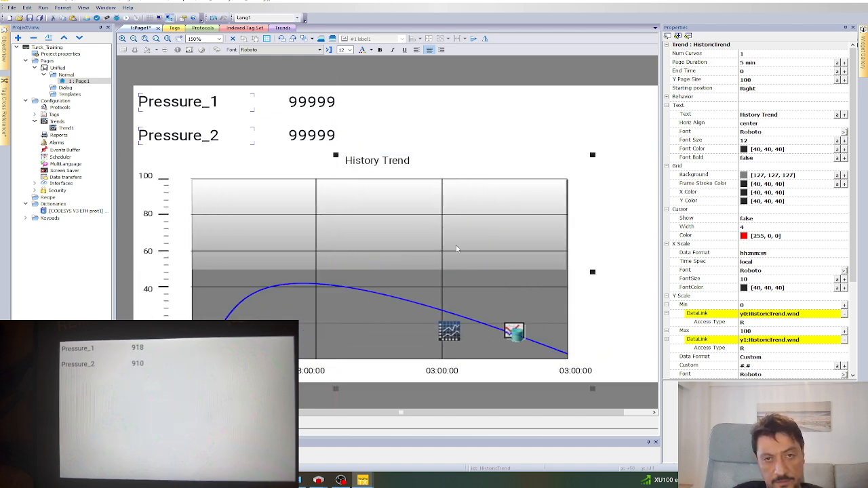
{"action": "left_click_drag", "start_coordinate": [419, 224], "coordinate": [418, 215]}
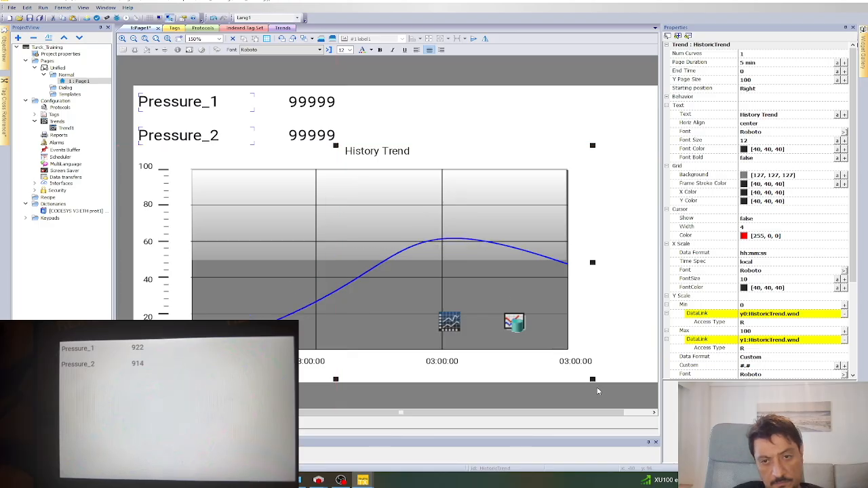
{"action": "left_click_drag", "start_coordinate": [594, 382], "coordinate": [677, 383]}
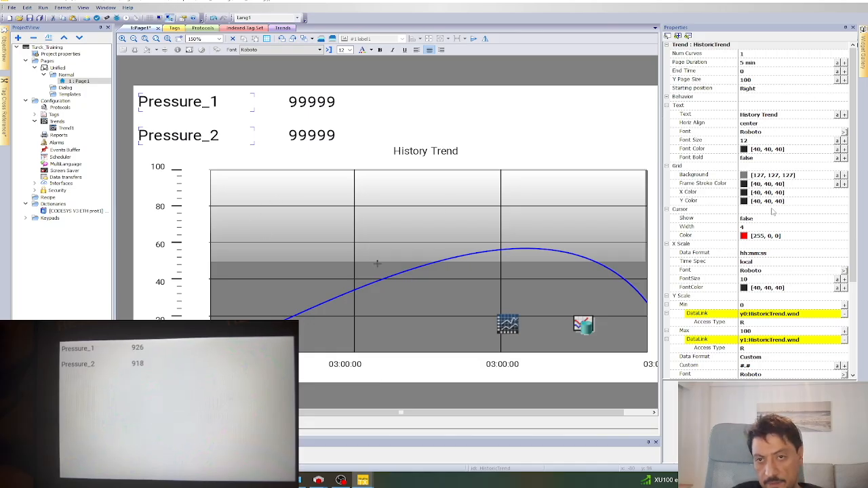
Set the History Trend curve's MaxY to 3000, leaving Y Page Size at 100.
{"action": "left_click", "coordinate": [763, 80]}
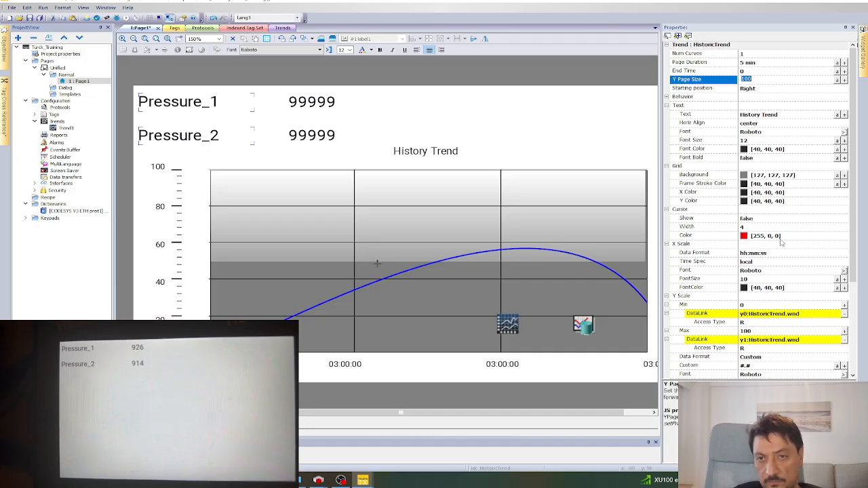
{"action": "left_click", "coordinate": [463, 199]}
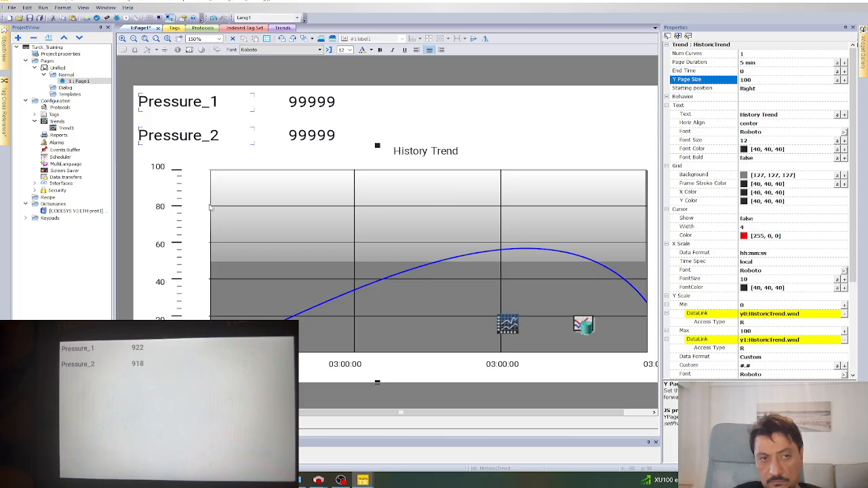
{"action": "scroll", "coordinate": [777, 183], "scroll_direction": "down", "scroll_amount": 5}
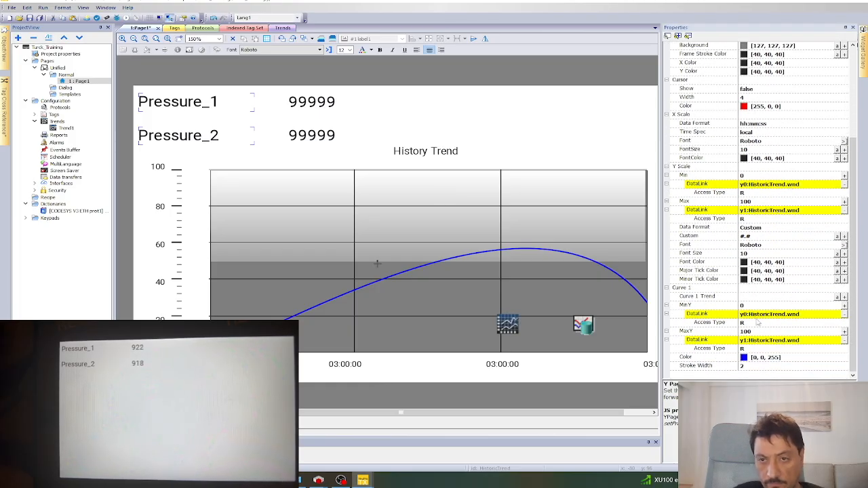
{"action": "left_click", "coordinate": [746, 331]}
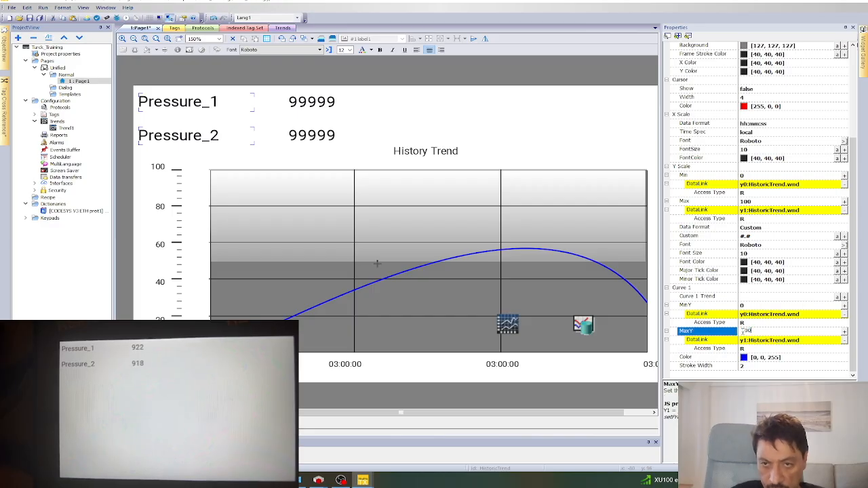
{"action": "key", "text": "BackSpace"}
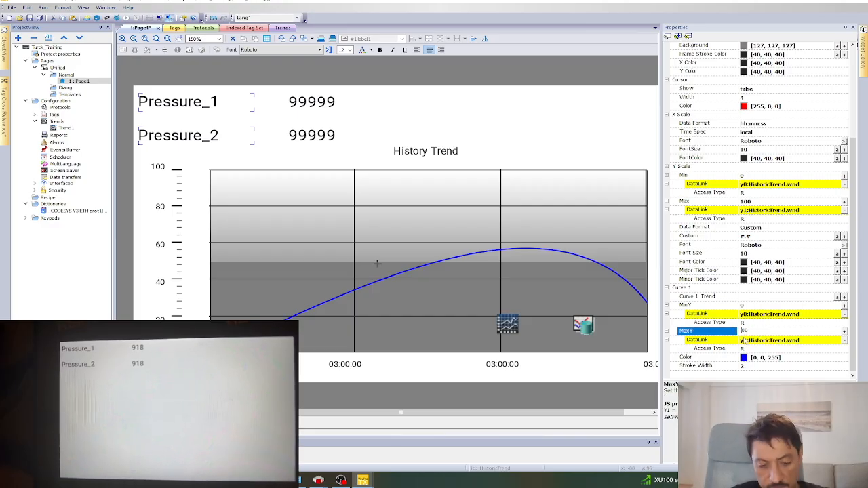
{"action": "type", "text": "30"}
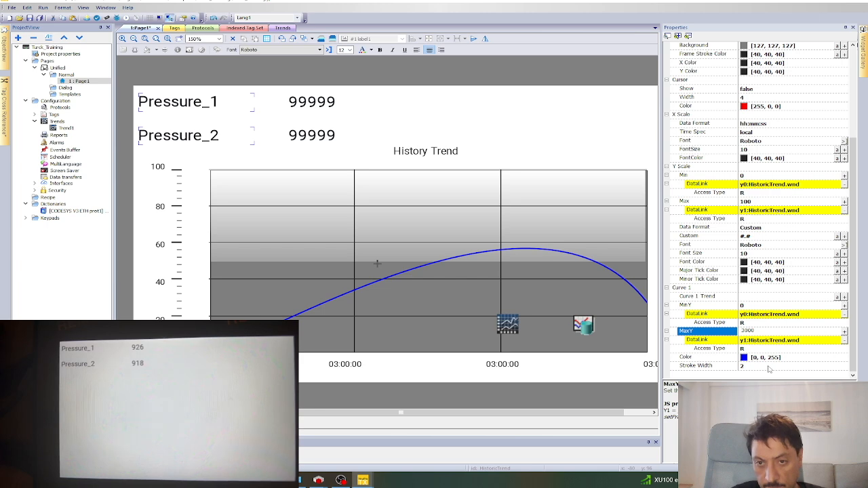
{"action": "key", "text": "Tab"}
Set the Y scale Max to 3000 with read-only access and review the curve's trend source options.
{"action": "scroll", "coordinate": [749, 271], "scroll_direction": "up", "scroll_amount": 2}
{"action": "left_click", "coordinate": [757, 253]}
{"action": "left_click", "coordinate": [746, 252]}
{"action": "key", "text": "Return"}
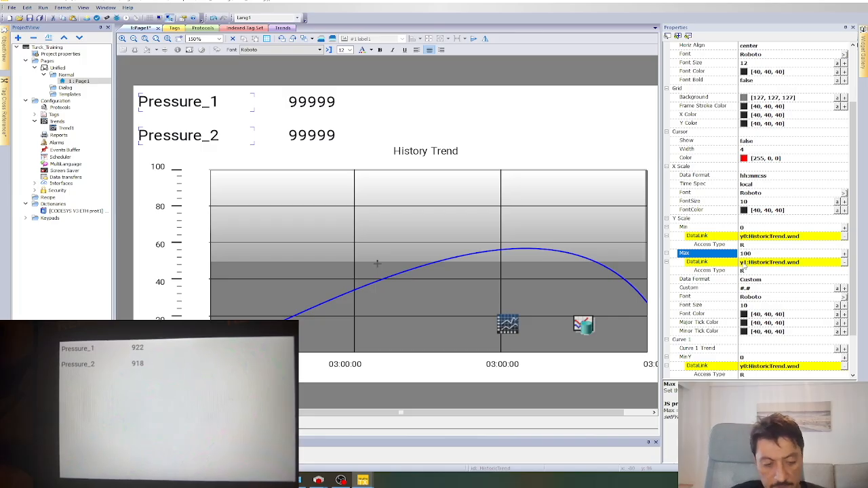
{"action": "left_click", "coordinate": [747, 252]}
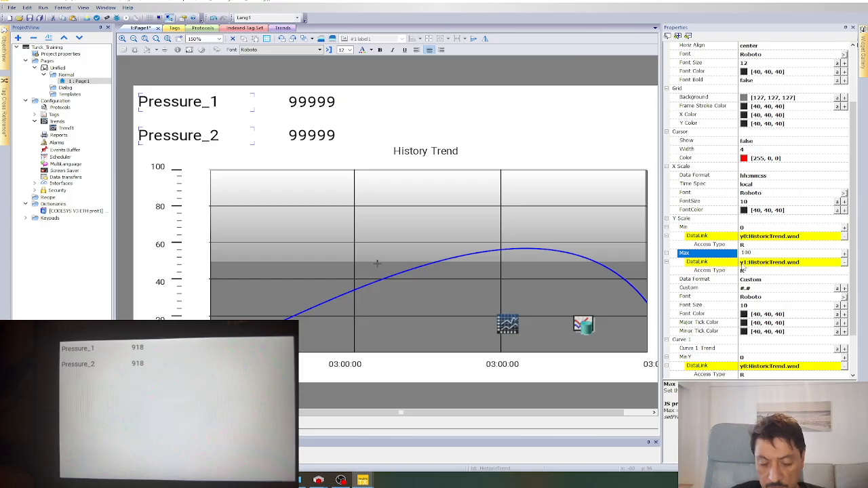
{"action": "type", "text": "3000"}
{"action": "left_click", "coordinate": [758, 270]}
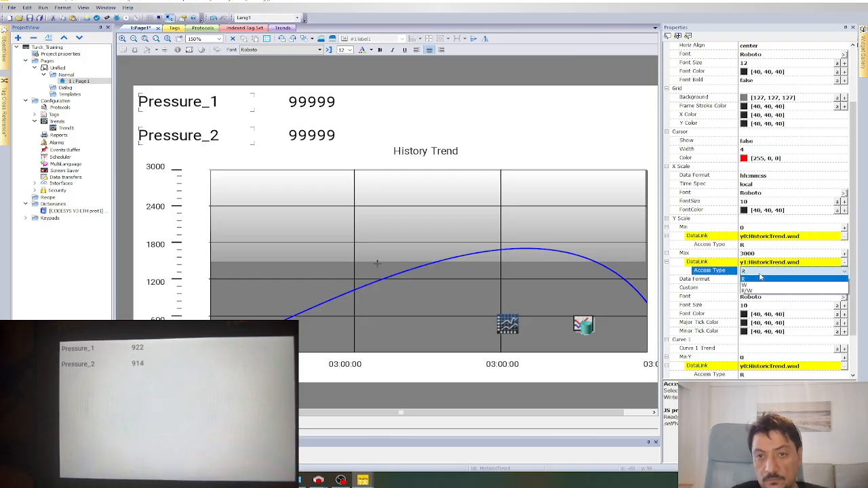
{"action": "left_click", "coordinate": [794, 160]}
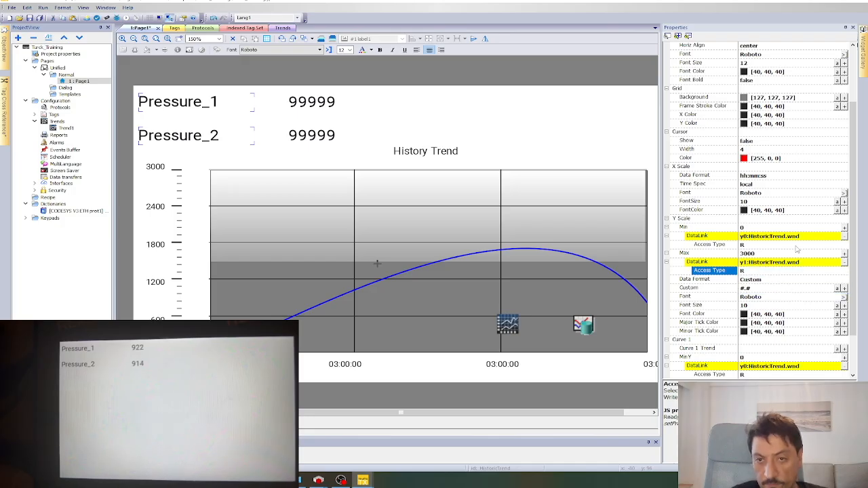
{"action": "scroll", "coordinate": [853, 323], "scroll_direction": "down", "scroll_amount": 2}
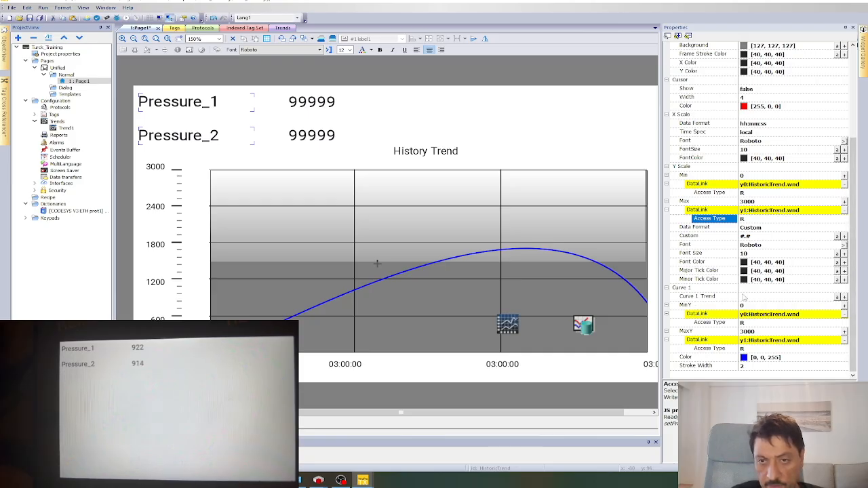
{"action": "left_click", "coordinate": [845, 298]}
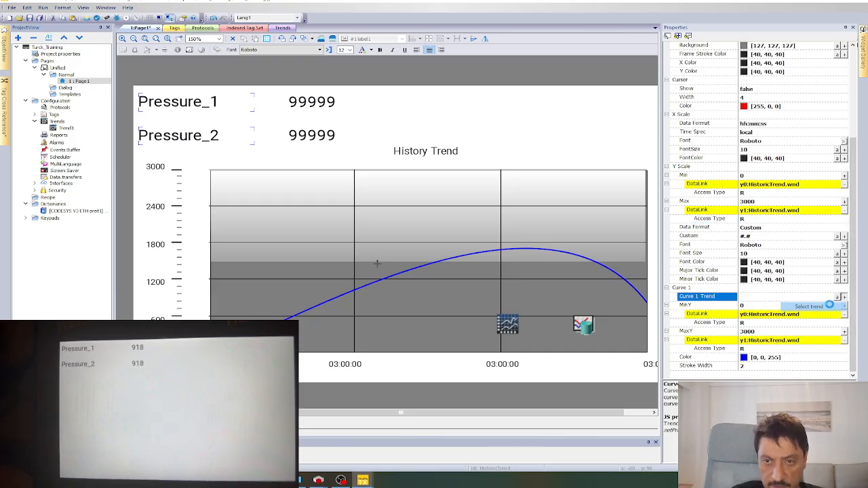
Link Curve 1 of the History Trend to Trend1.pressure1 from the HistoricTrend.trend list.
{"action": "left_click", "coordinate": [809, 307]}
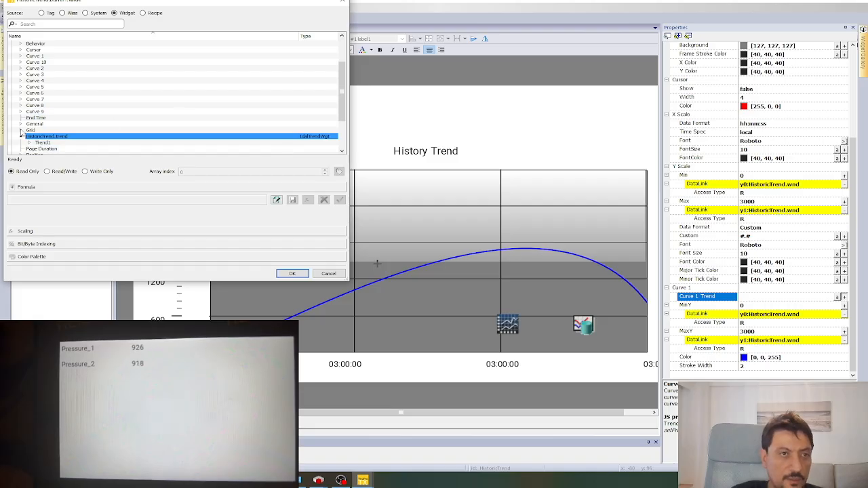
{"action": "scroll", "coordinate": [41, 122], "scroll_direction": "up", "scroll_amount": 3}
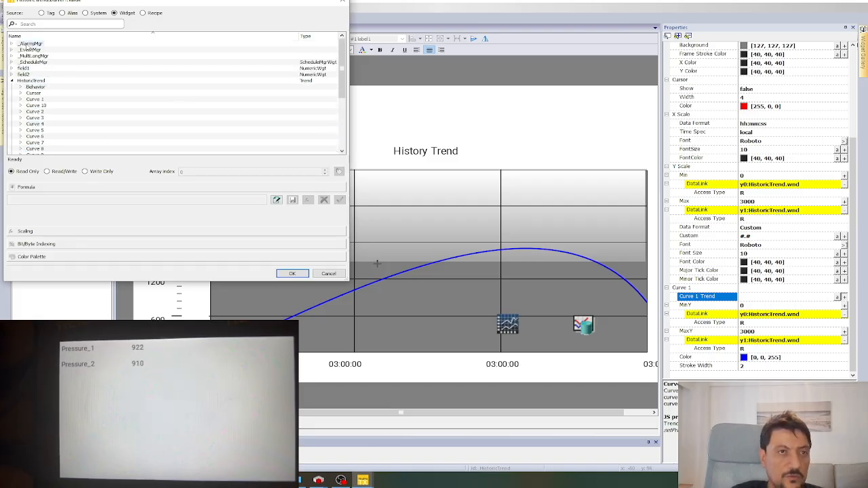
{"action": "left_click", "coordinate": [10, 81]}
{"action": "left_click", "coordinate": [11, 81]}
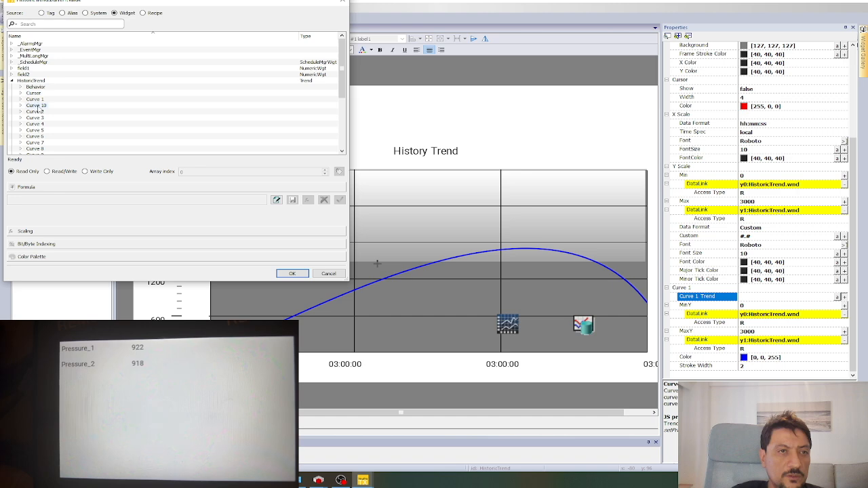
{"action": "scroll", "coordinate": [31, 107], "scroll_direction": "down", "scroll_amount": 4}
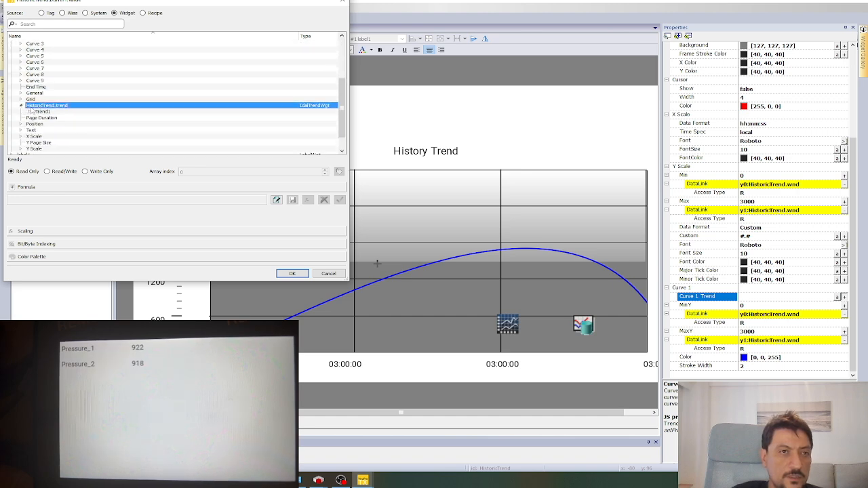
{"action": "left_click", "coordinate": [29, 112]}
{"action": "left_click", "coordinate": [61, 118]}
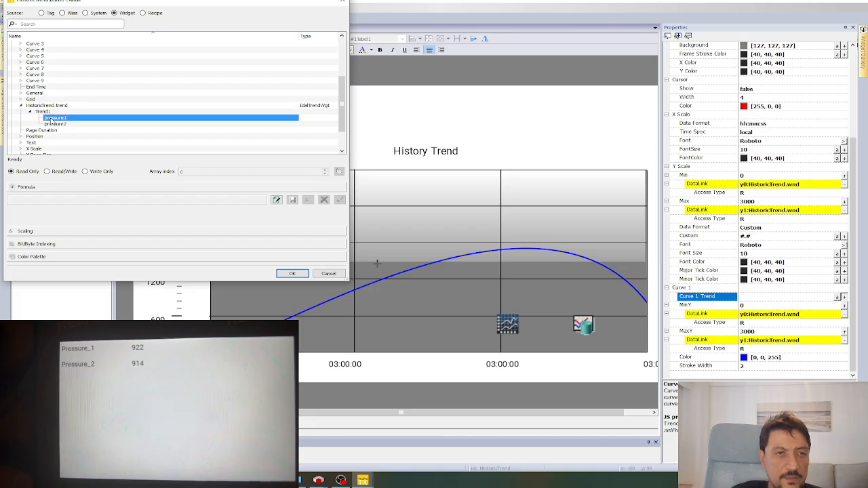
{"action": "left_click", "coordinate": [292, 273]}
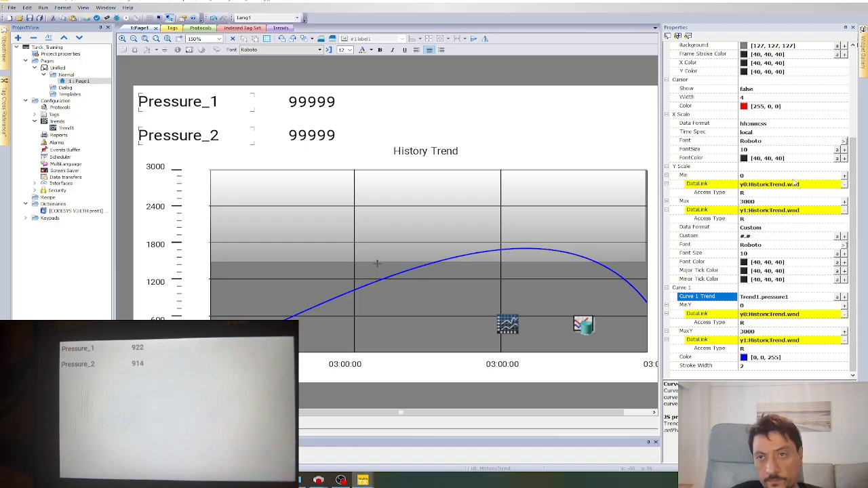
{"action": "double_click", "coordinate": [585, 328]}
Check the trend buffer, then download the project to the HMI and close the completed window.
{"action": "left_click", "coordinate": [585, 329]}
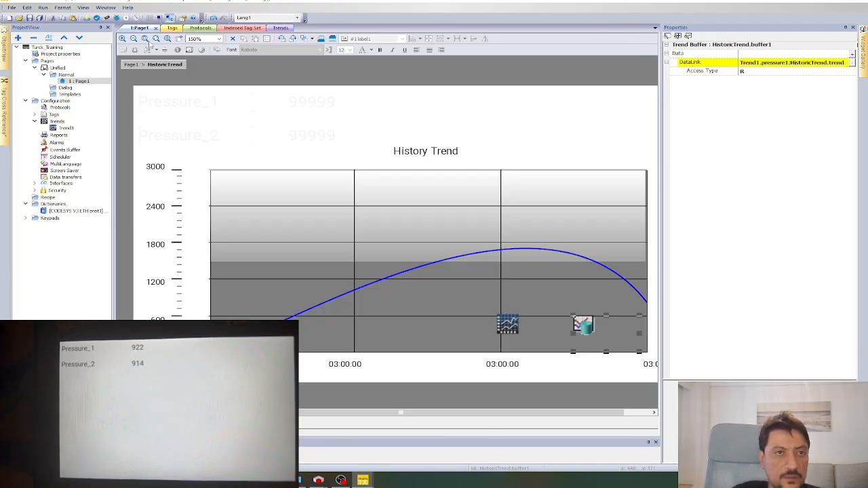
{"action": "left_click", "coordinate": [87, 19]}
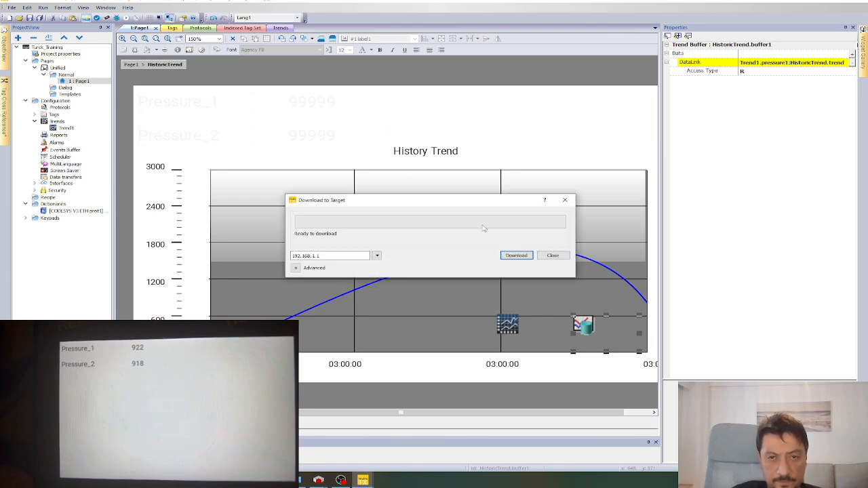
{"action": "left_click", "coordinate": [516, 257]}
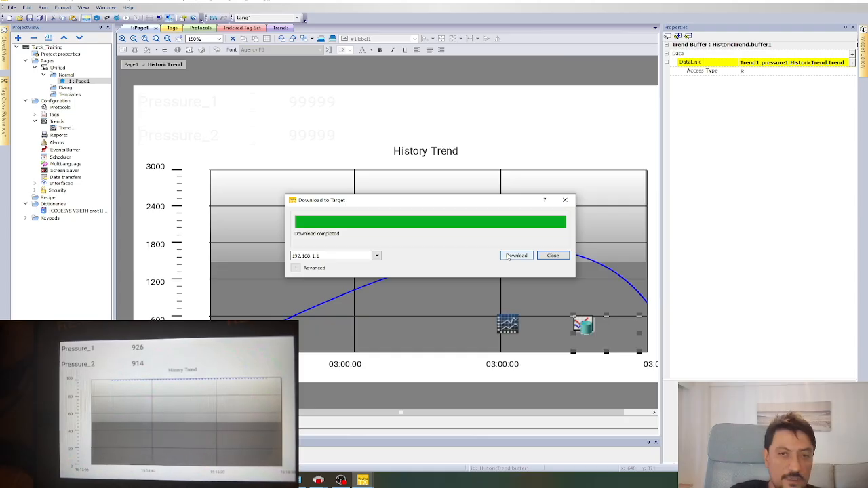
{"action": "left_click", "coordinate": [553, 255]}
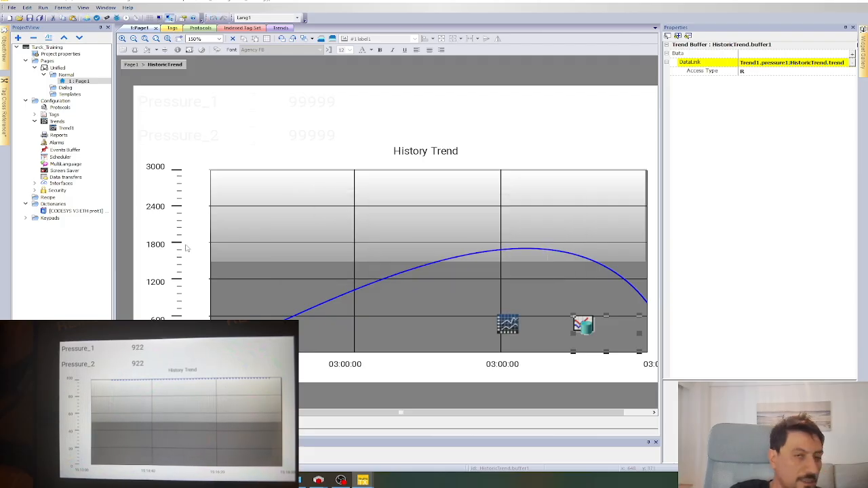
Select the whole History Trend object on Page1 and scroll to its properties.
{"action": "left_click", "coordinate": [270, 172]}
{"action": "left_click", "coordinate": [193, 239]}
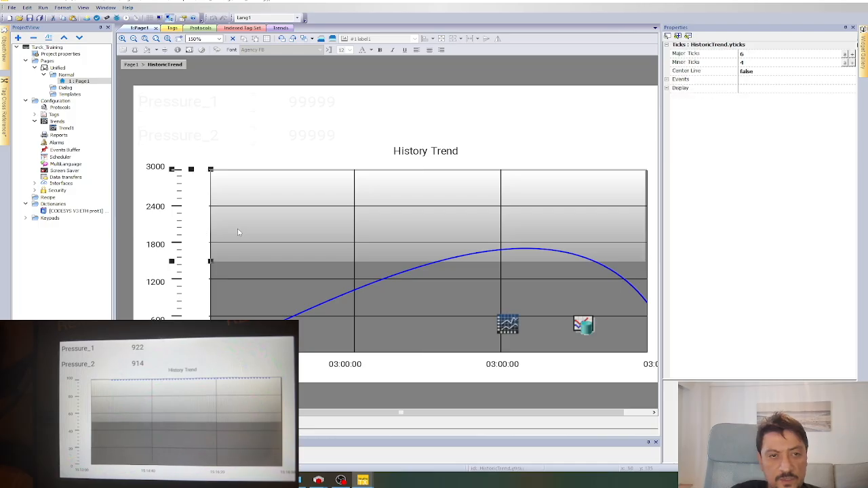
{"action": "left_click", "coordinate": [174, 240]}
{"action": "left_click", "coordinate": [479, 239]}
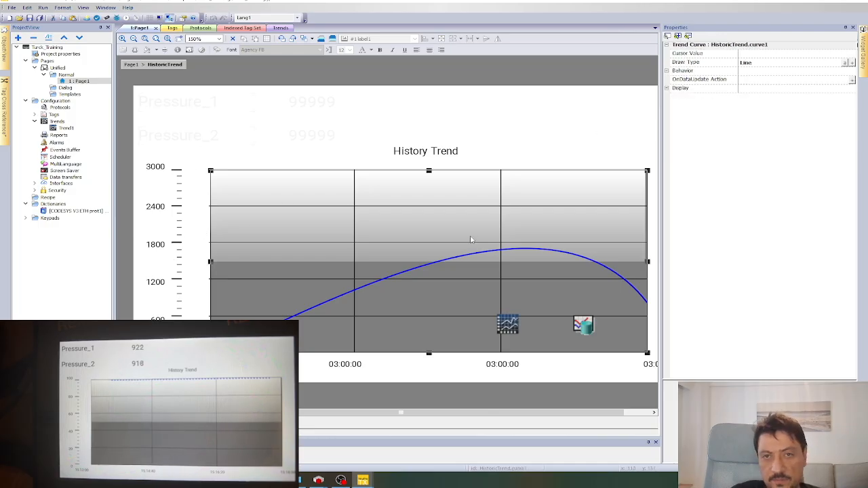
{"action": "left_click", "coordinate": [419, 384]}
{"action": "left_click", "coordinate": [255, 197]}
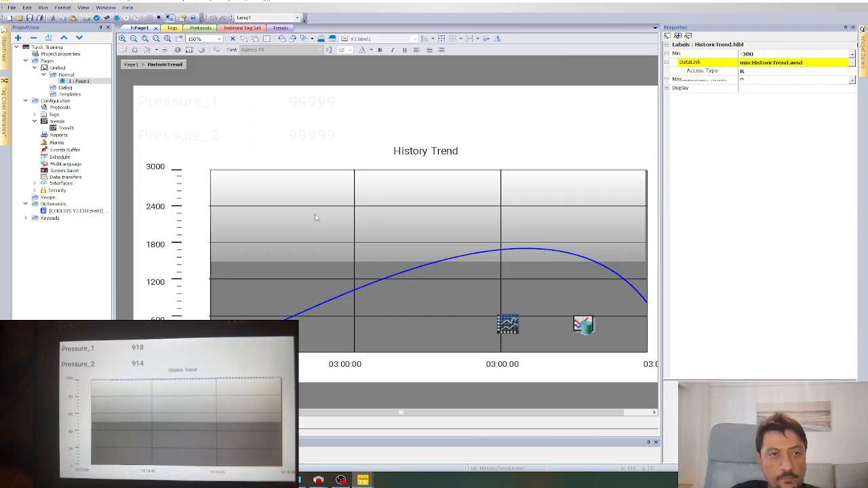
{"action": "left_click", "coordinate": [170, 231]}
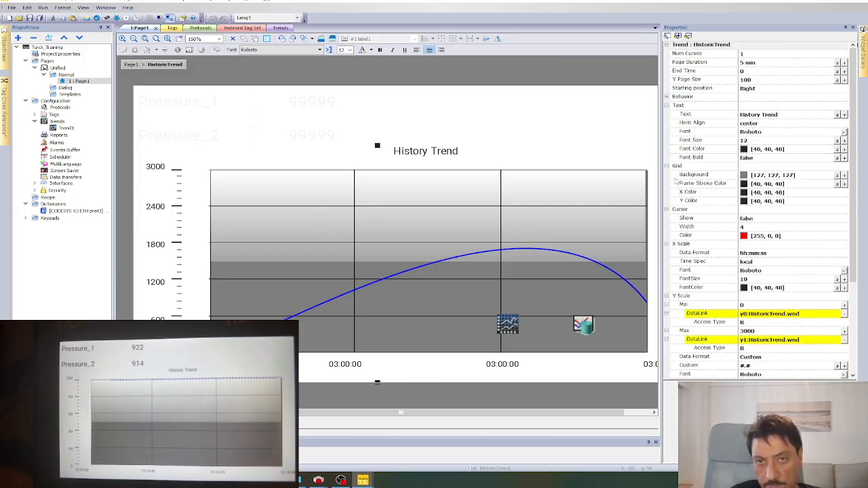
{"action": "scroll", "coordinate": [696, 279], "scroll_direction": "down", "scroll_amount": 5}
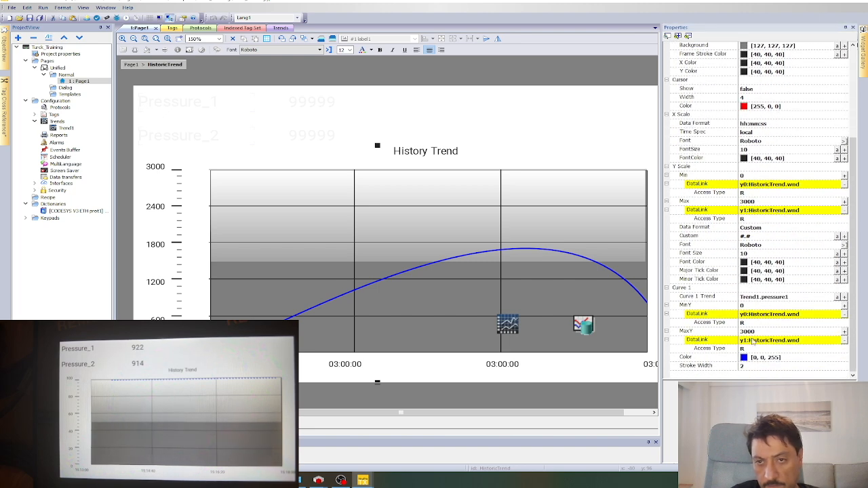
{"action": "scroll", "coordinate": [755, 211], "scroll_direction": "up", "scroll_amount": 2}
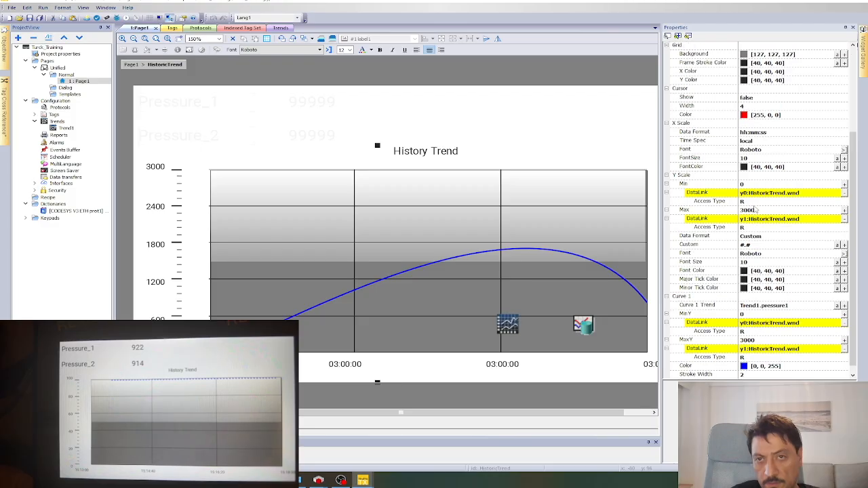
{"action": "scroll", "coordinate": [755, 211], "scroll_direction": "up", "scroll_amount": 2}
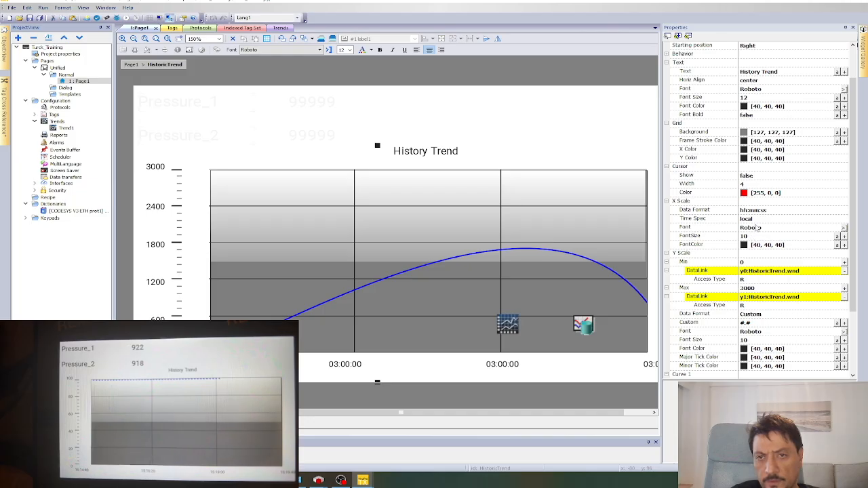
{"action": "scroll", "coordinate": [757, 242], "scroll_direction": "up", "scroll_amount": 1}
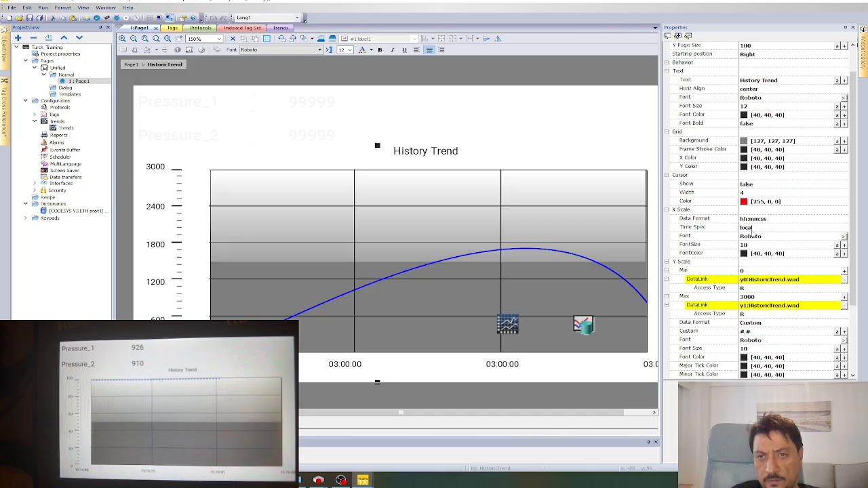
{"action": "scroll", "coordinate": [748, 189], "scroll_direction": "up", "scroll_amount": 3}
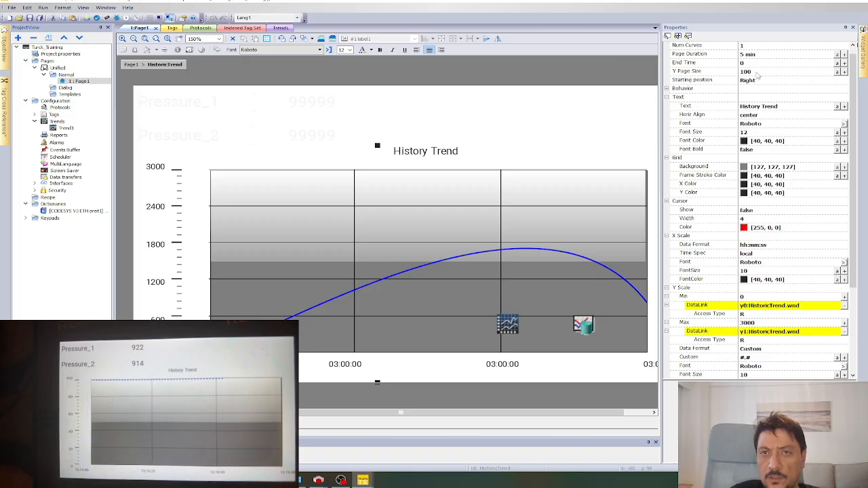
Set the trend's Y Page Size to 3000.
{"action": "left_click", "coordinate": [753, 70]}
{"action": "scroll", "coordinate": [760, 75], "scroll_direction": "up", "scroll_amount": 1}
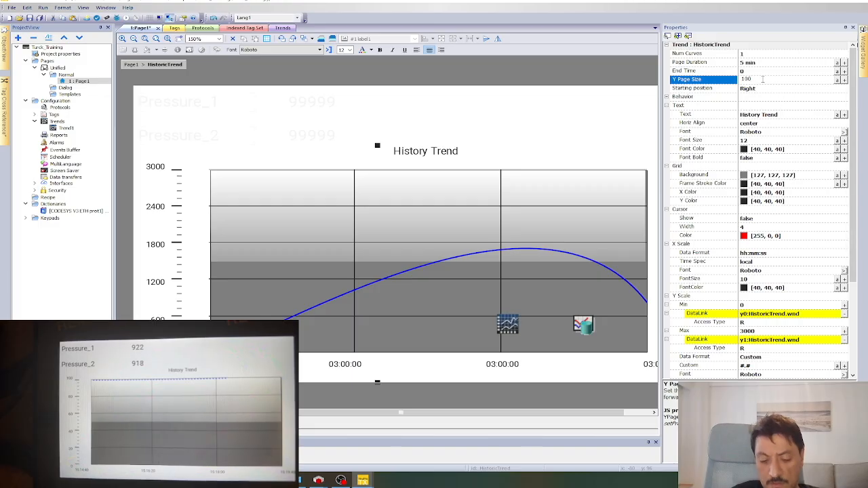
{"action": "left_click_drag", "start_coordinate": [763, 79], "coordinate": [662, 77]}
{"action": "type", "text": "3000"}
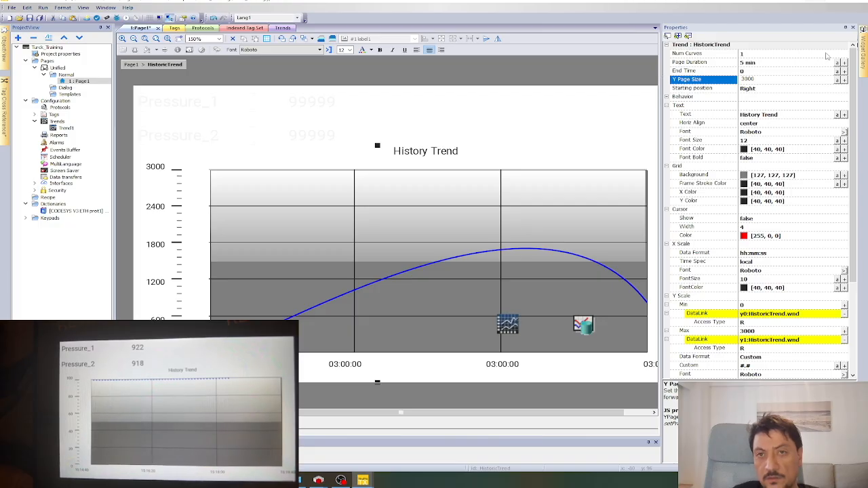
{"action": "left_click", "coordinate": [775, 97]}
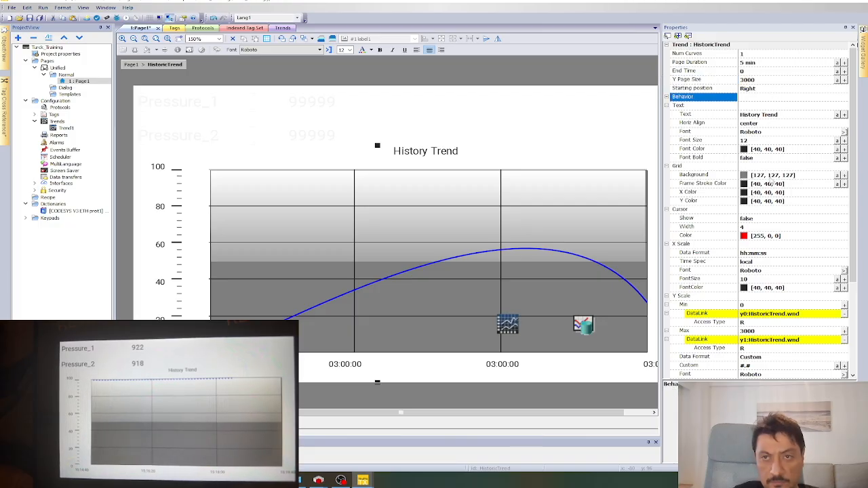
{"action": "left_click", "coordinate": [761, 81]}
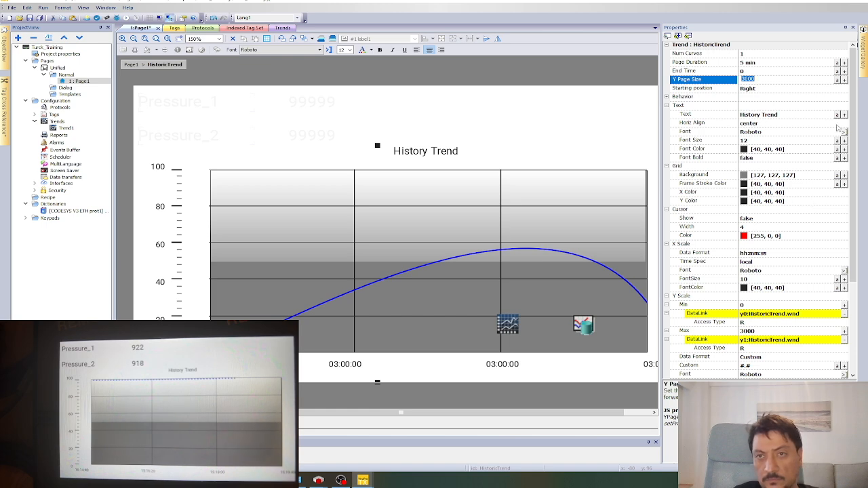
{"action": "left_click_drag", "start_coordinate": [853, 126], "coordinate": [856, 153]}
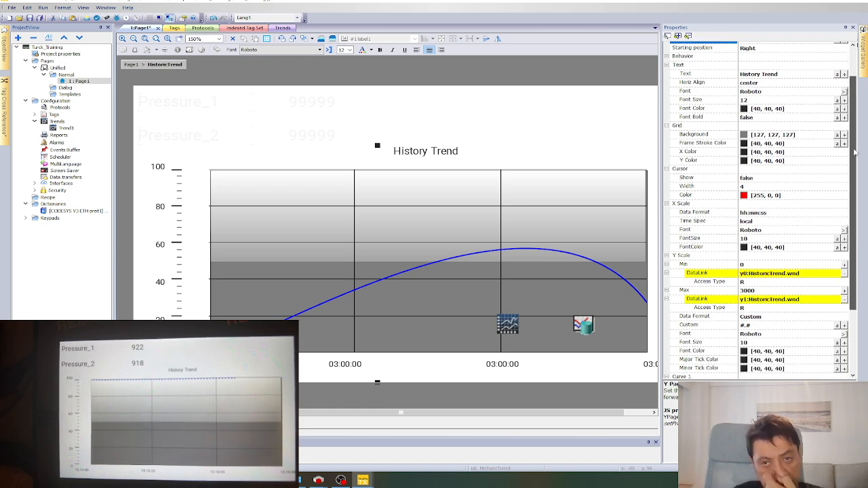
{"action": "left_click_drag", "start_coordinate": [851, 161], "coordinate": [854, 219]}
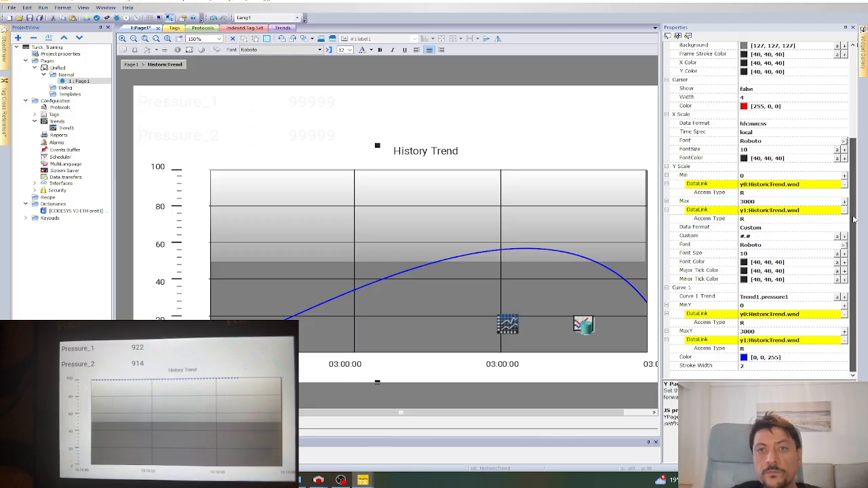
{"action": "left_click_drag", "start_coordinate": [853, 215], "coordinate": [852, 123]}
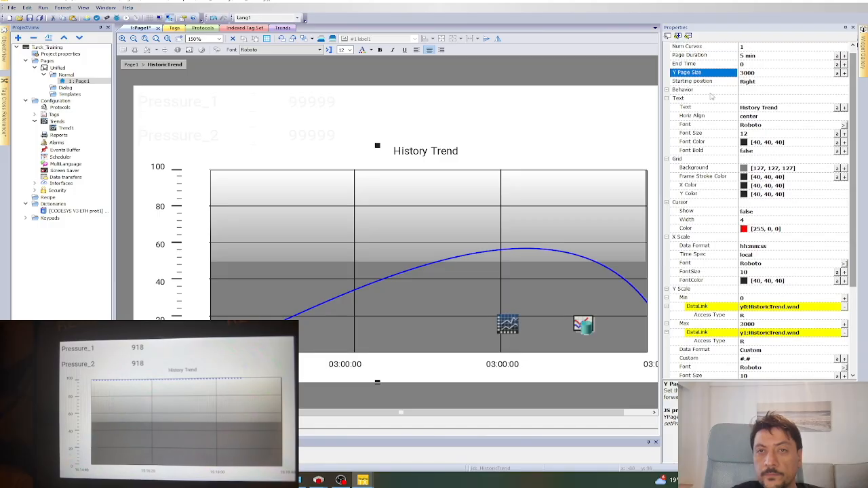
Set Max Y under Behavior to 3000 so the axis reads 0–3000.
{"action": "left_click", "coordinate": [667, 91]}
{"action": "left_click", "coordinate": [756, 107]}
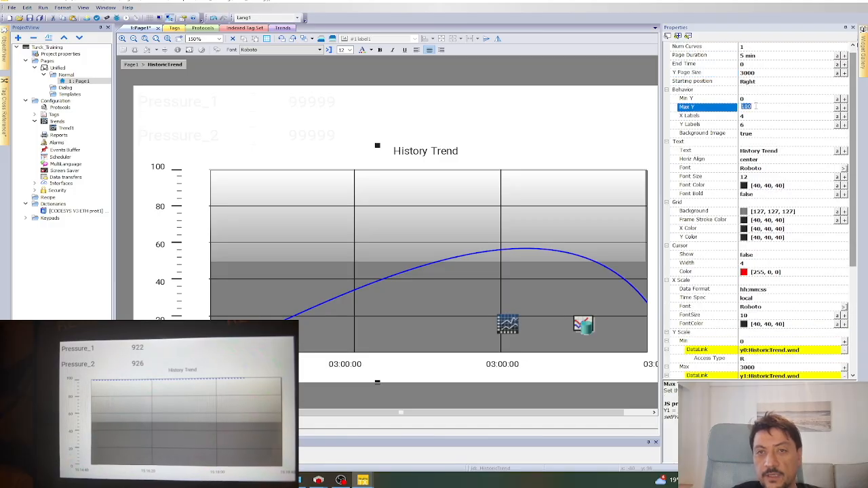
{"action": "type", "text": "3000"}
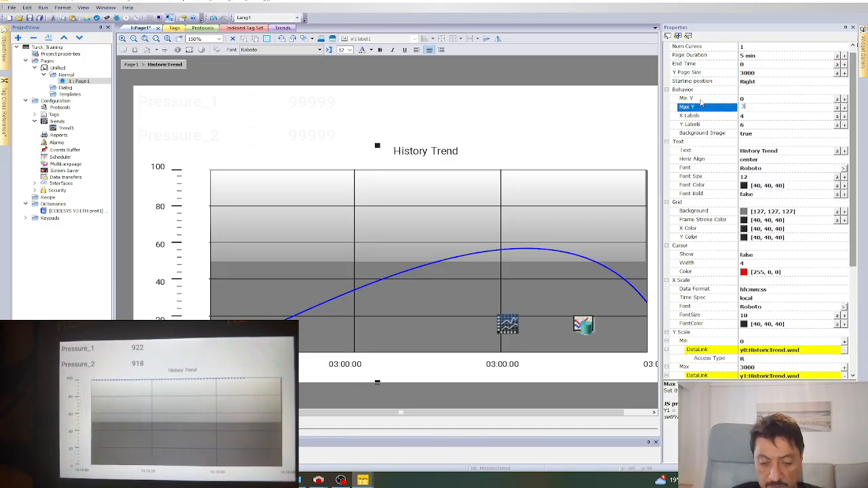
{"action": "left_click", "coordinate": [785, 124]}
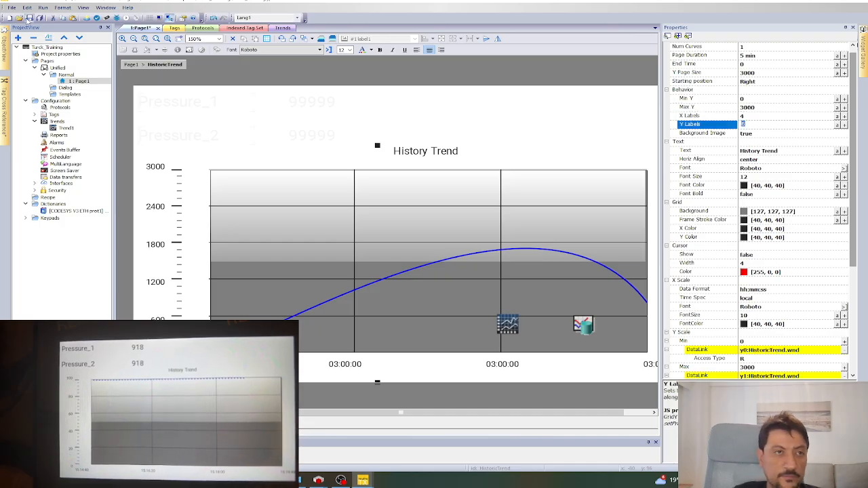
{"action": "left_click", "coordinate": [86, 18]}
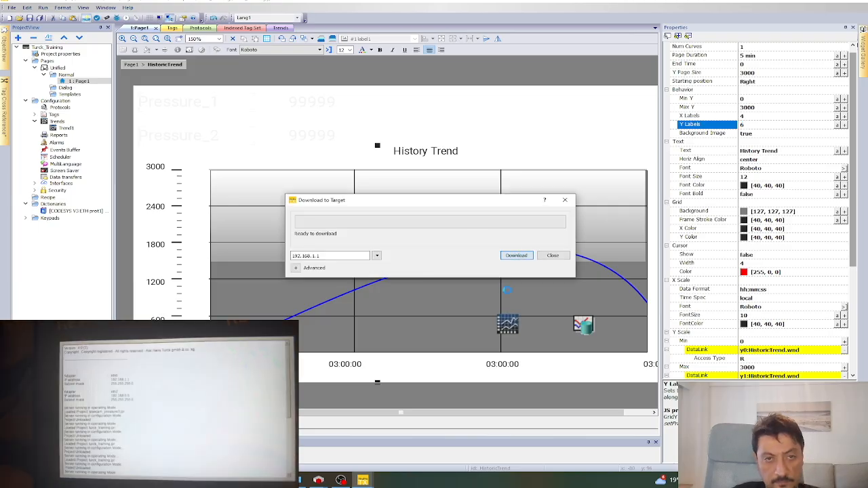
Download the project to the HMI at 192.168.1.1 and check the panel's pressure trend.
{"action": "left_click", "coordinate": [516, 255]}
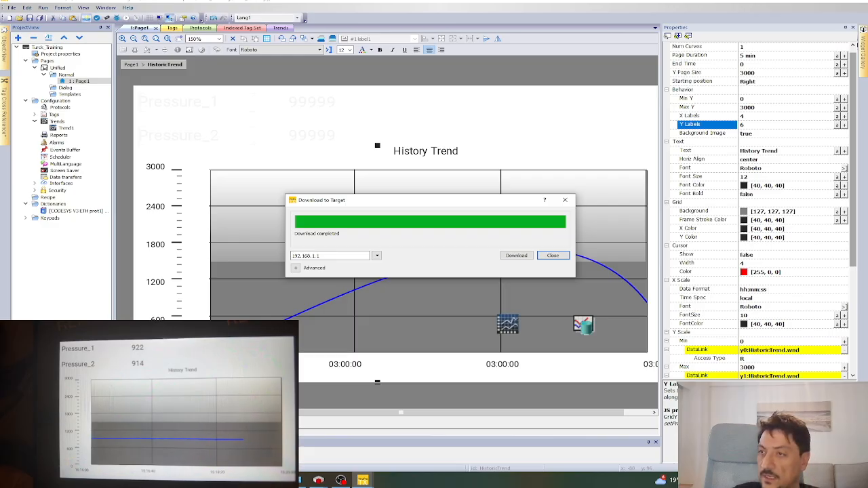
{"action": "key", "text": "alt+Tab"}
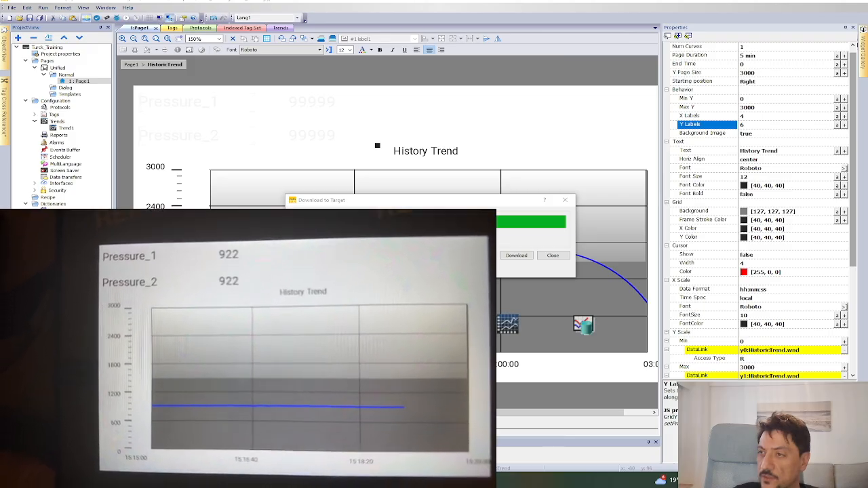